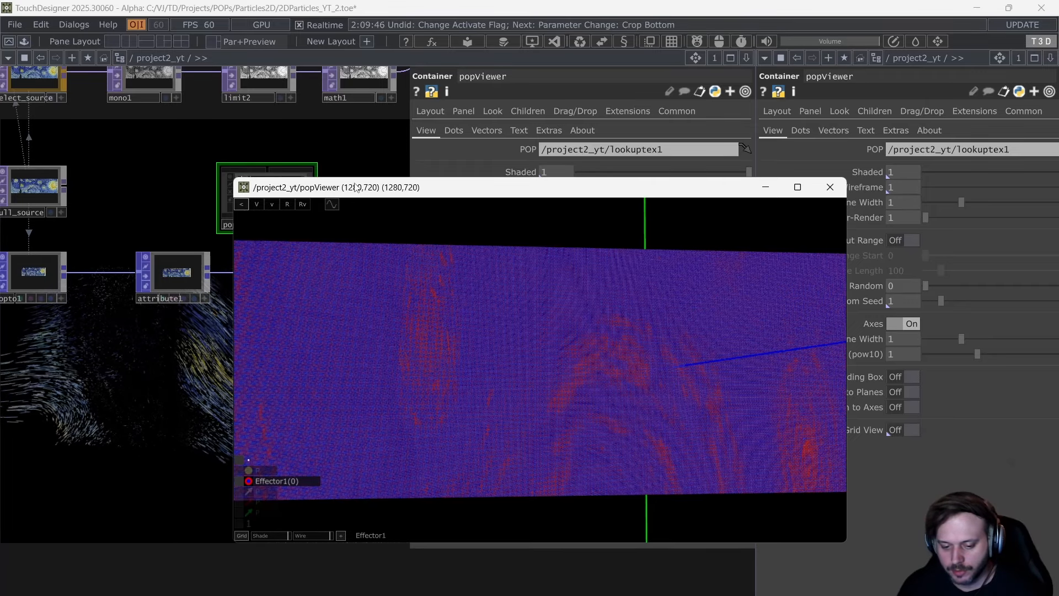
Inspect the lookuptex1 points in the POP viewer, toggling the Effector1 display on and off to compare it with the source colours.
{"action": "middle_click_drag", "start_coordinate": [439, 386], "coordinate": [431, 259]}
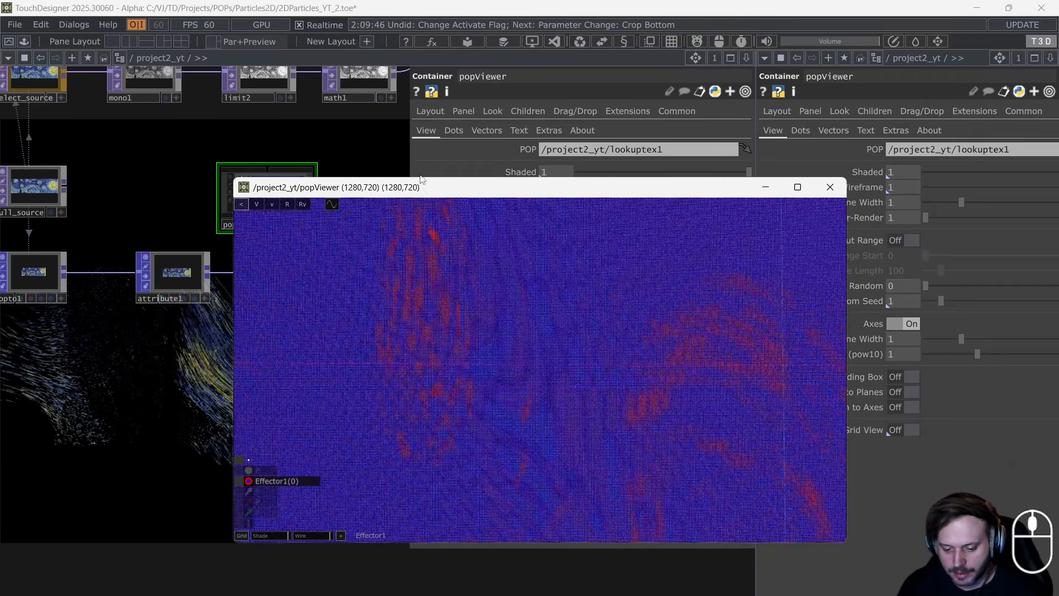
{"action": "middle_click_drag", "start_coordinate": [420, 180], "coordinate": [420, 267]}
{"action": "left_click", "coordinate": [237, 484]}
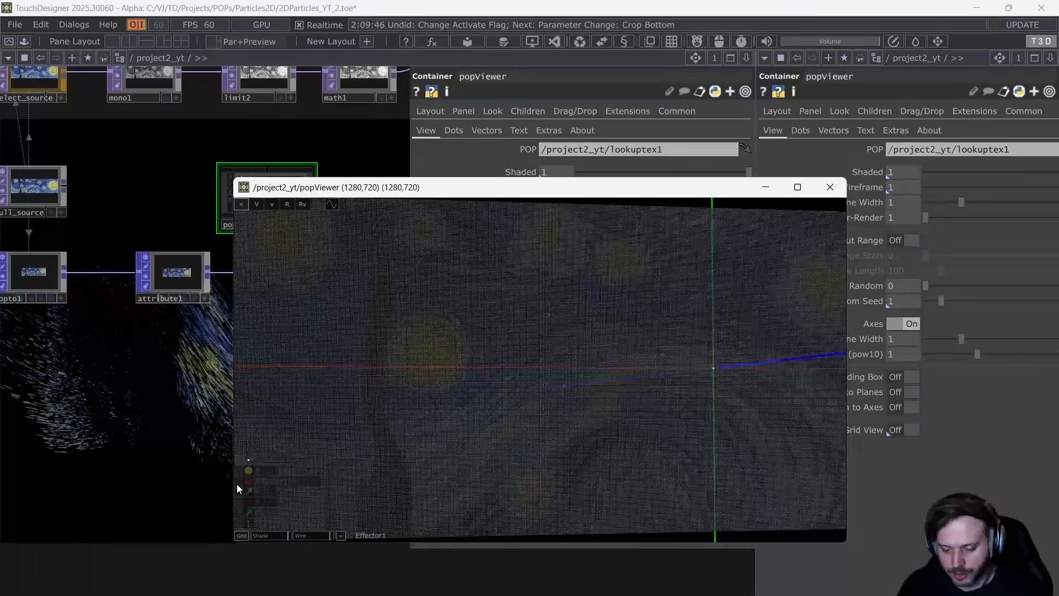
{"action": "key", "text": "h"}
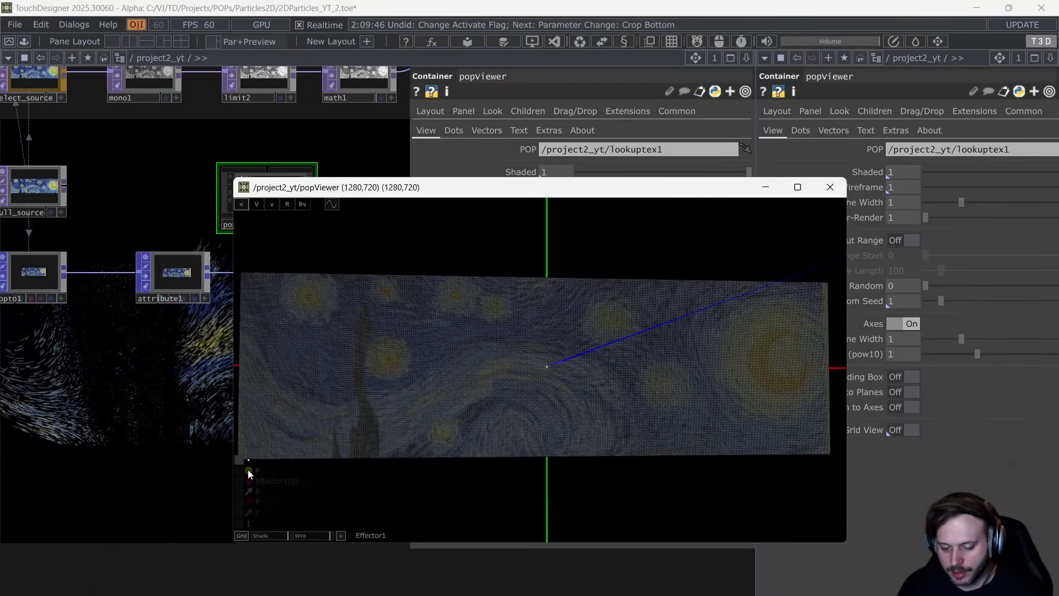
{"action": "left_click", "coordinate": [240, 481]}
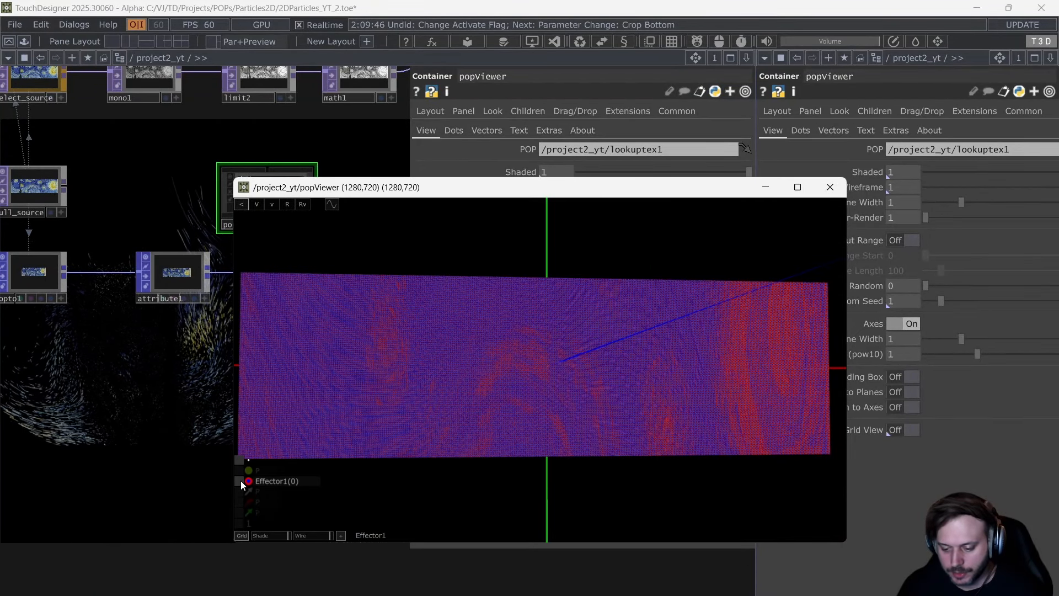
{"action": "left_click", "coordinate": [241, 480]}
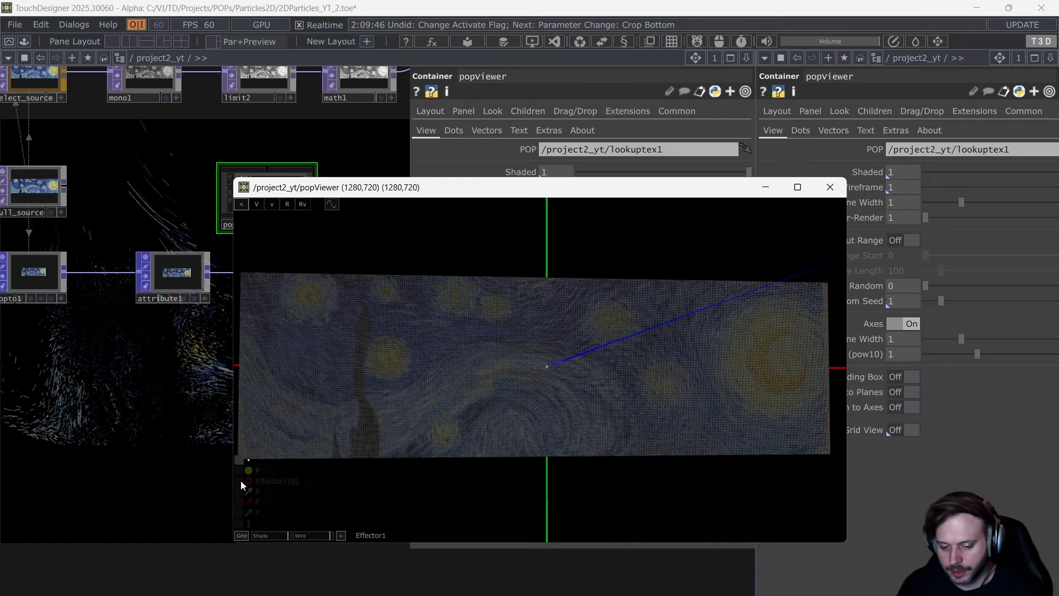
{"action": "left_click", "coordinate": [241, 481]}
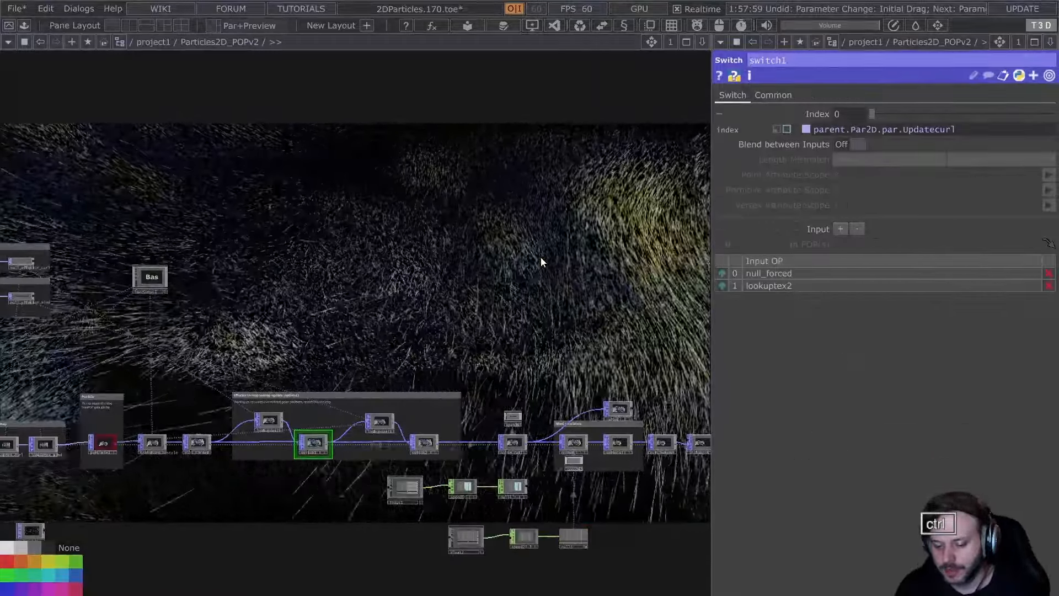
Examine the curl and wind effector texture chains, focusing on the math1 output that feeds null_effector_curl.
{"action": "left_click_drag", "start_coordinate": [540, 260], "coordinate": [492, 330]}
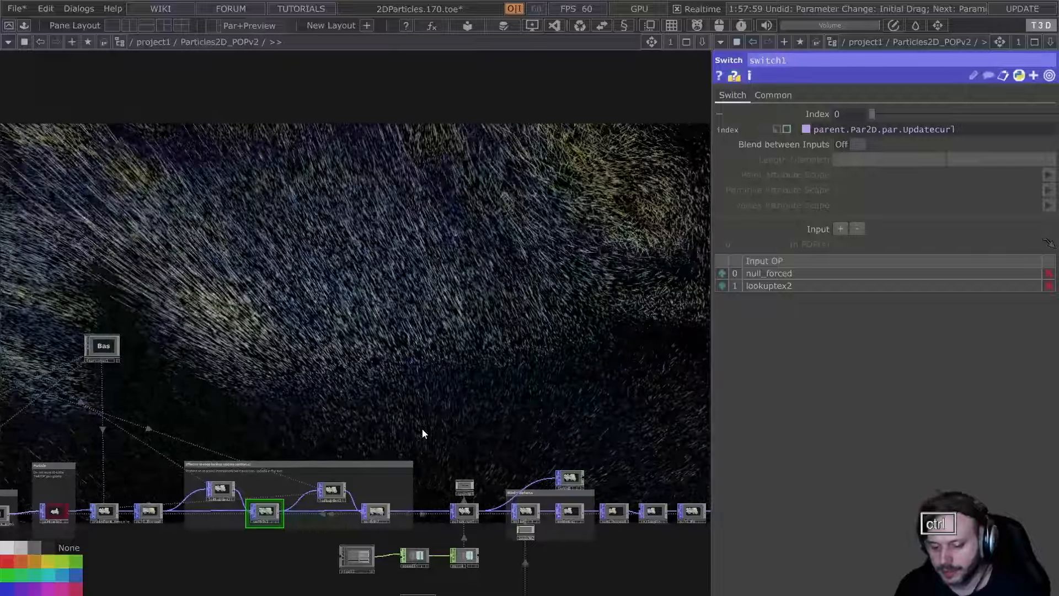
{"action": "left_click_drag", "start_coordinate": [319, 398], "coordinate": [403, 440]}
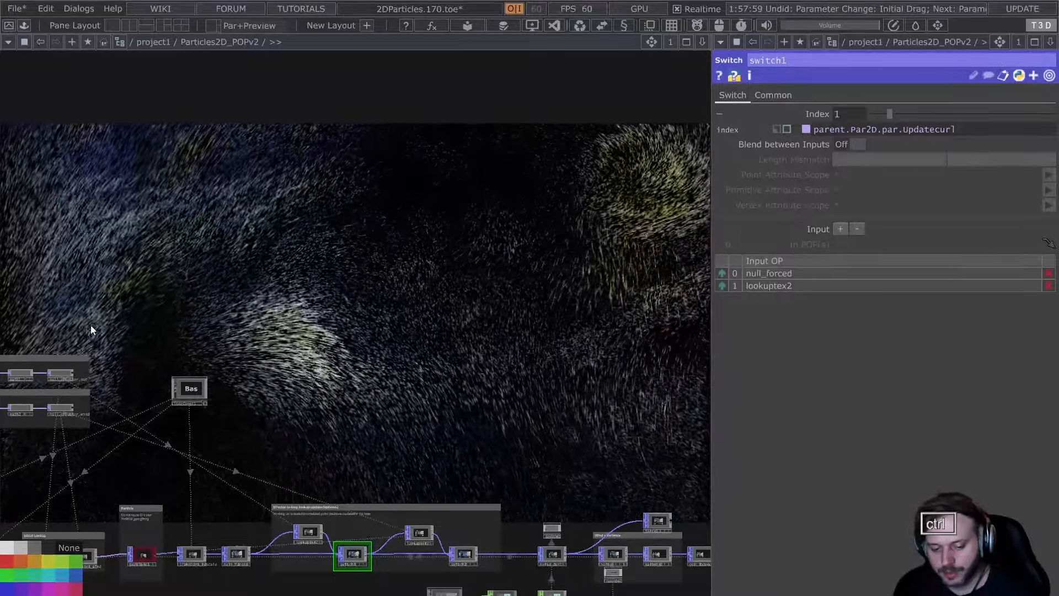
{"action": "left_click_drag", "start_coordinate": [104, 330], "coordinate": [438, 299]}
{"action": "scroll", "coordinate": [224, 381], "scroll_direction": "up", "scroll_amount": 15}
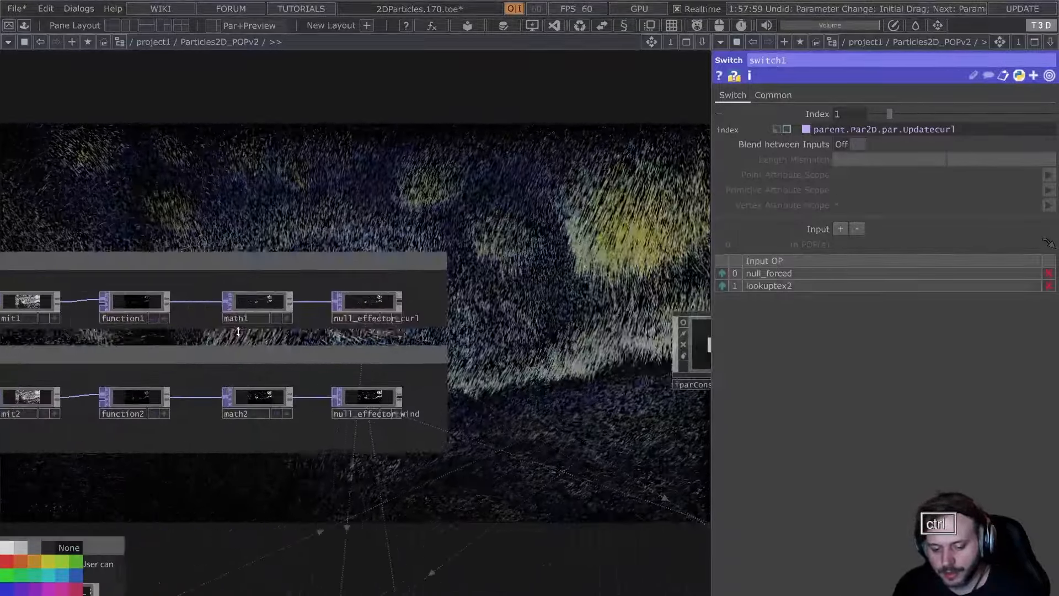
{"action": "scroll", "coordinate": [291, 283], "scroll_direction": "up", "scroll_amount": 3}
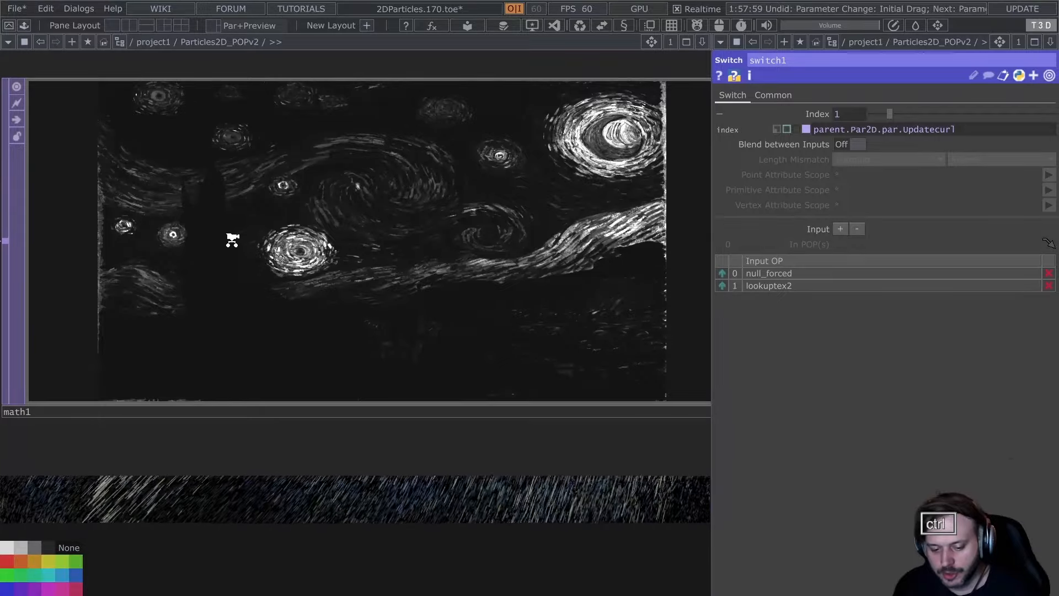
{"action": "scroll", "coordinate": [232, 239], "scroll_direction": "down", "scroll_amount": 10}
{"action": "left_click_drag", "start_coordinate": [345, 78], "coordinate": [265, 371]}
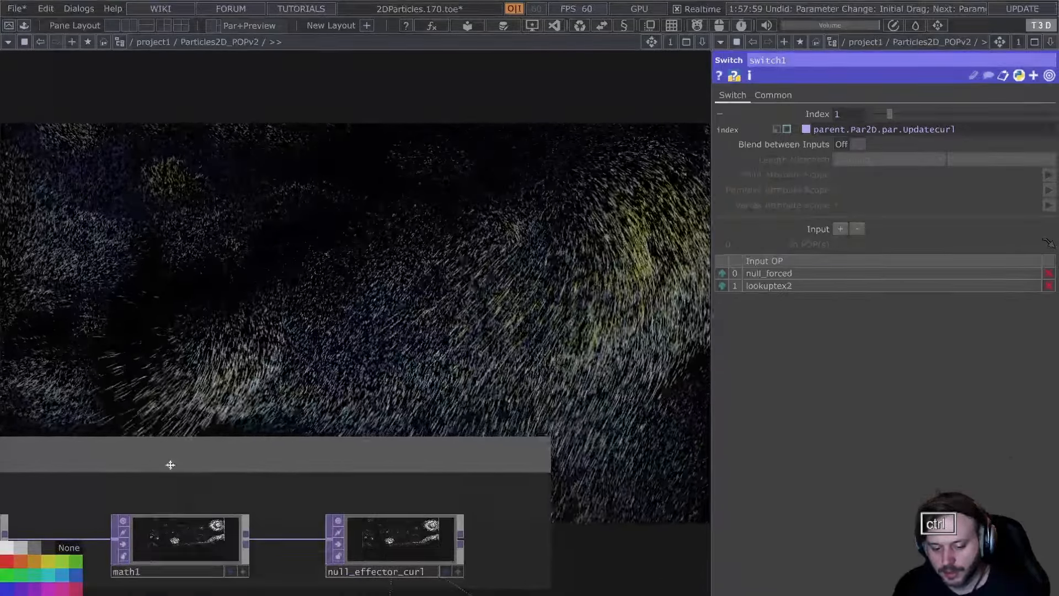
{"action": "scroll", "coordinate": [150, 544], "scroll_direction": "up", "scroll_amount": 4}
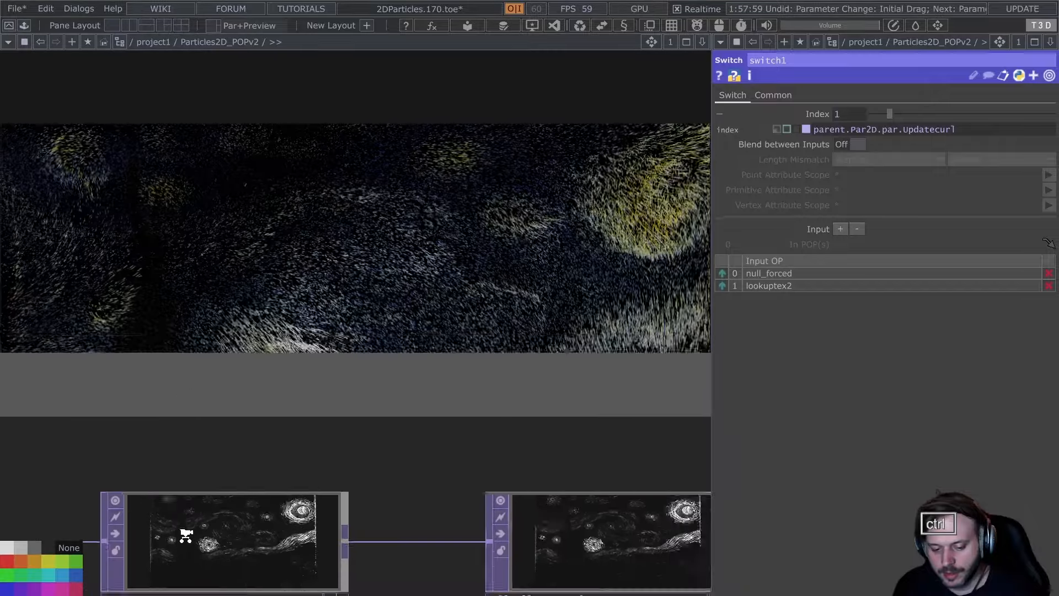
{"action": "middle_click_drag", "start_coordinate": [185, 535], "coordinate": [170, 300]}
{"action": "left_click_drag", "start_coordinate": [170, 299], "coordinate": [171, 368]}
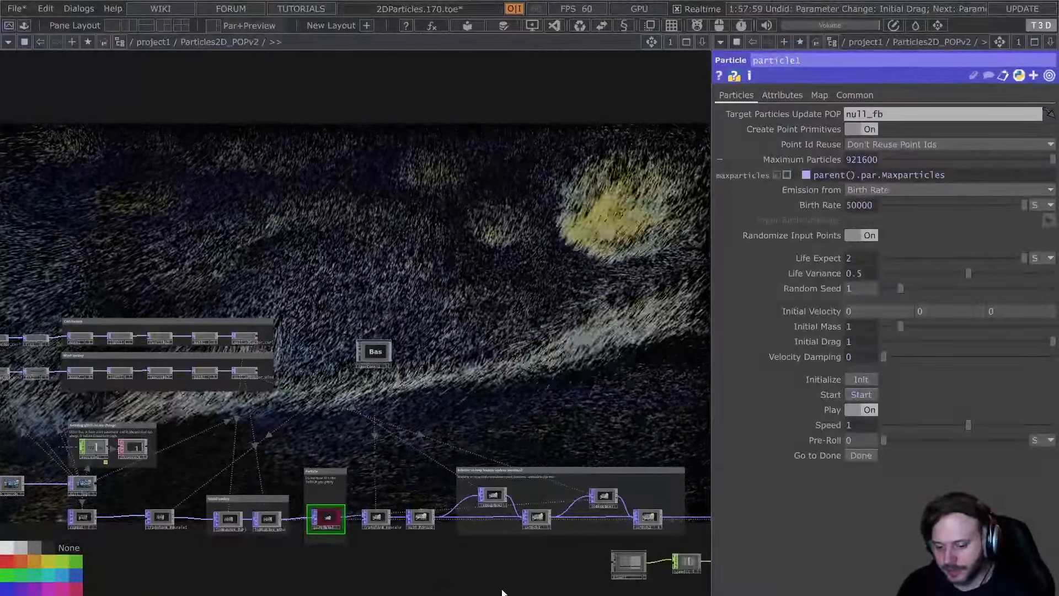
Review the particle1 operator and its mass, drag and velocity damping parameters.
{"action": "scroll", "coordinate": [462, 580], "scroll_direction": "up", "scroll_amount": 1}
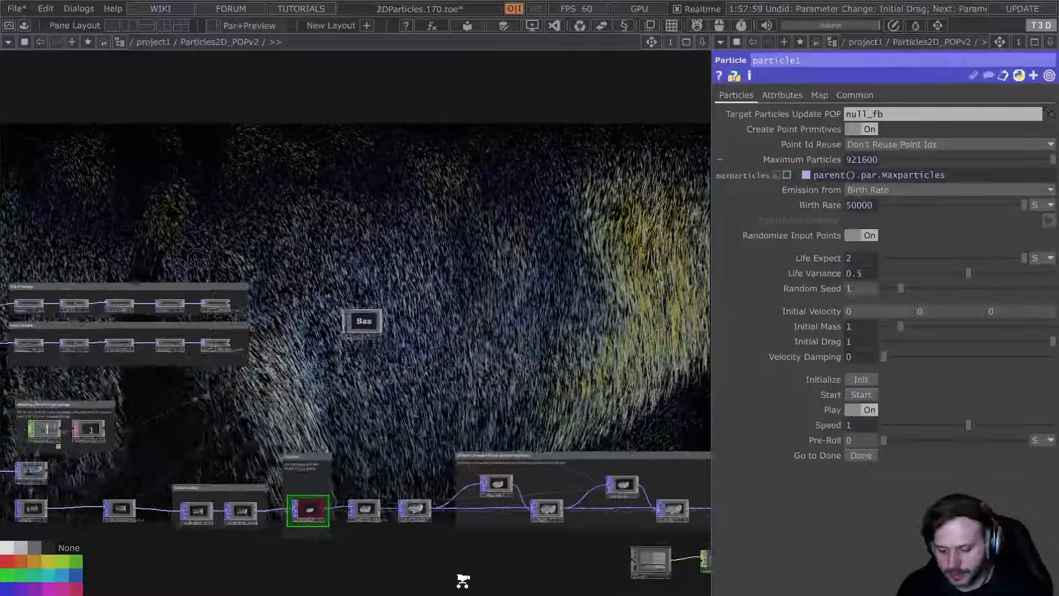
{"action": "scroll", "coordinate": [462, 580], "scroll_direction": "up", "scroll_amount": 3}
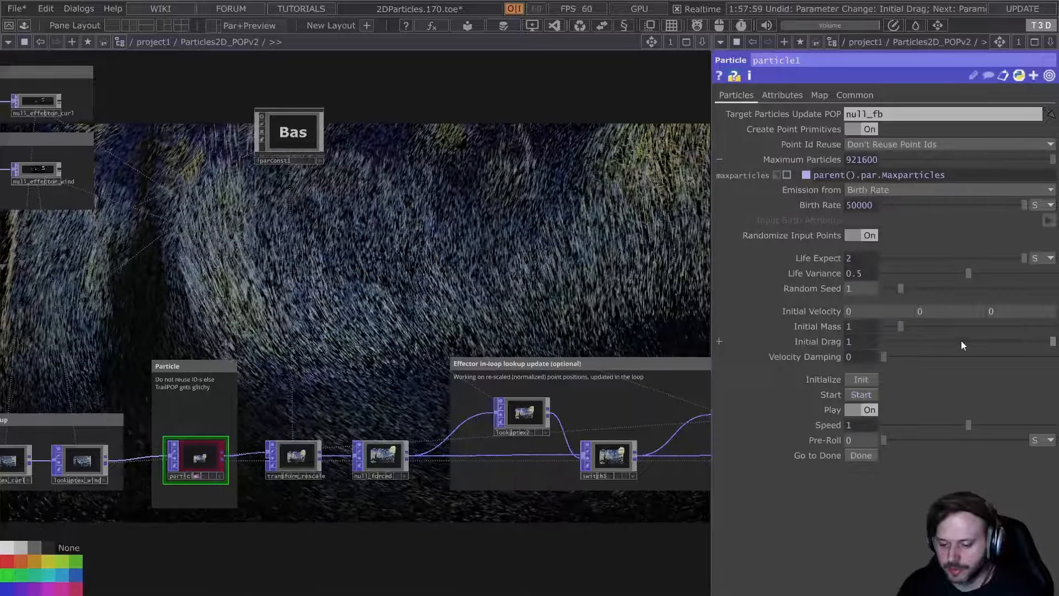
{"action": "left_click_drag", "start_coordinate": [895, 358], "coordinate": [924, 342]}
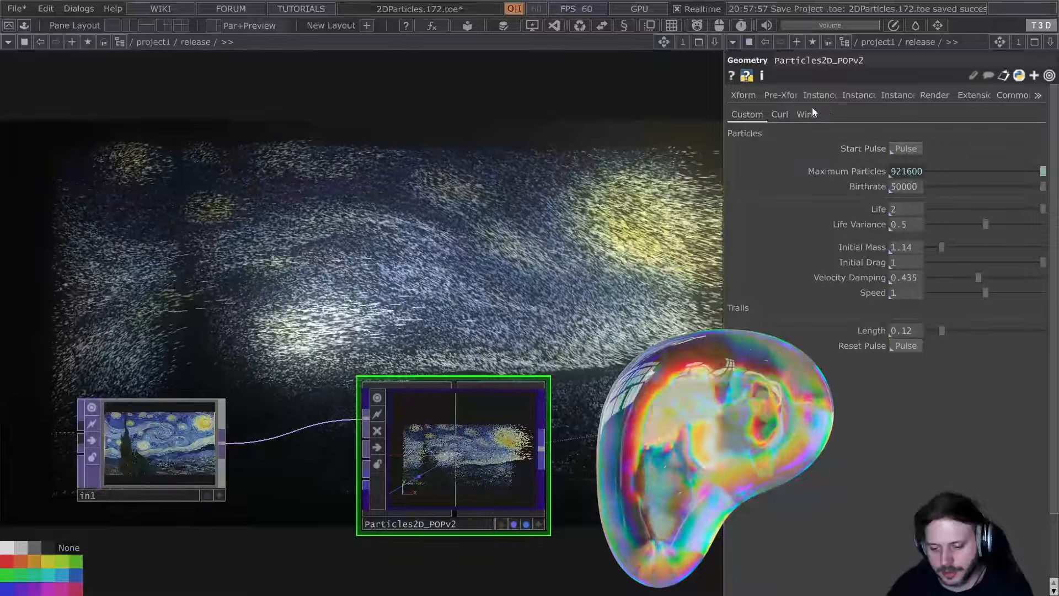
Review the curl settings of the Particles2D_POPv2 component alongside its particle output.
{"action": "left_click", "coordinate": [778, 115]}
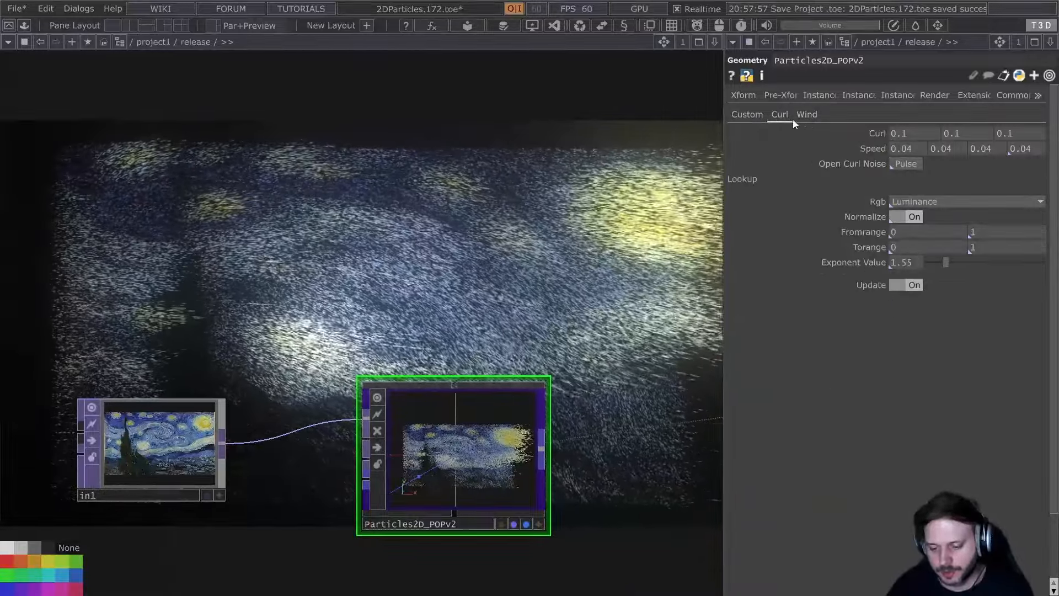
{"action": "left_click_drag", "start_coordinate": [397, 196], "coordinate": [443, 155]}
{"action": "left_click_drag", "start_coordinate": [401, 202], "coordinate": [389, 225]}
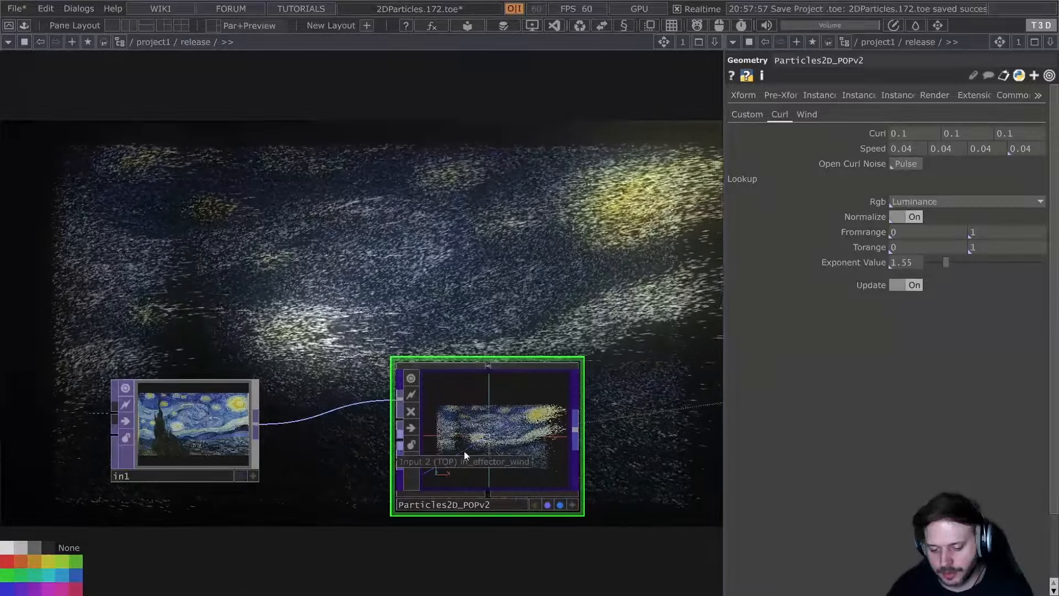
Add a Force POP fed by the Particles2D_POPv2 output and wire it back into the component's input.
{"action": "left_click_drag", "start_coordinate": [608, 461], "coordinate": [551, 373]}
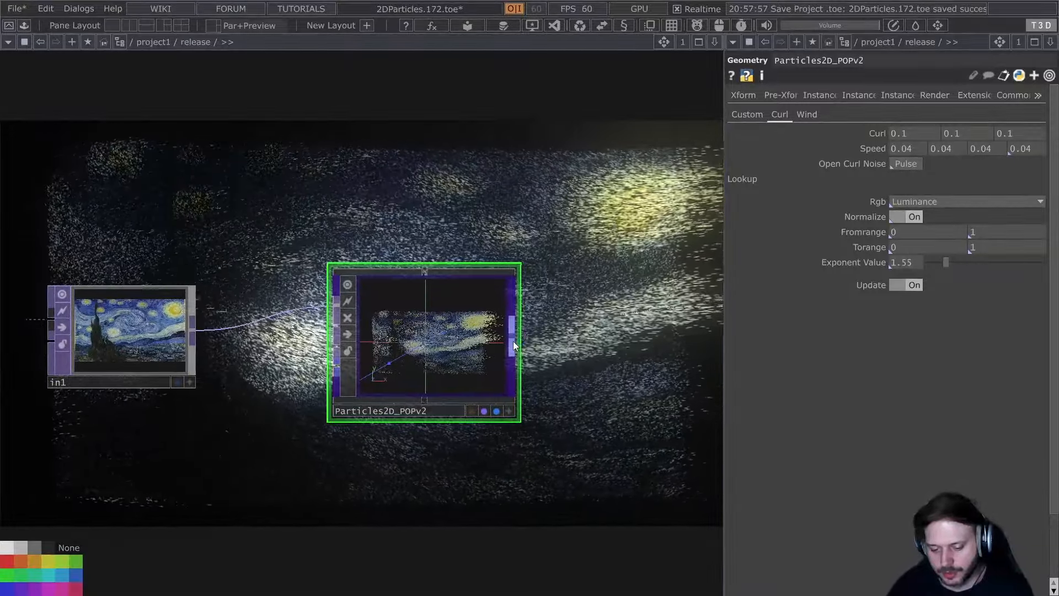
{"action": "right_click", "coordinate": [513, 341]}
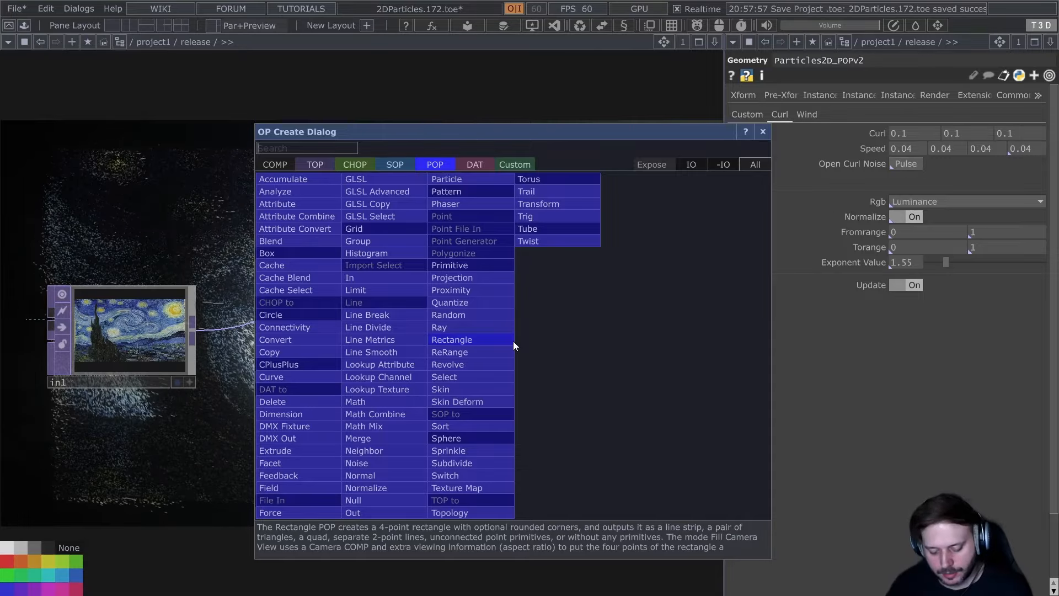
{"action": "left_click", "coordinate": [331, 514]}
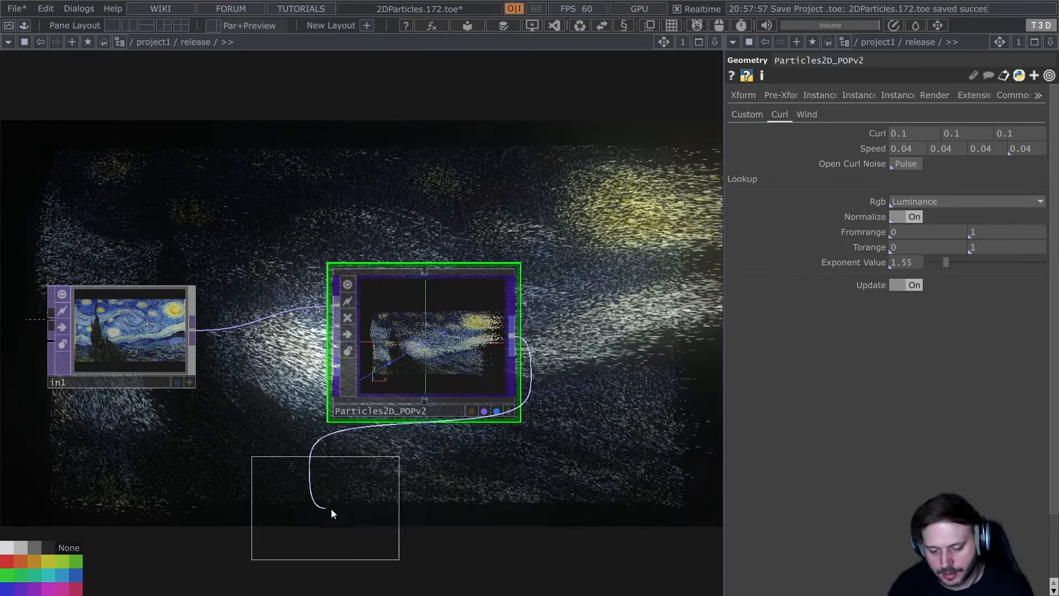
{"action": "left_click", "coordinate": [424, 500]}
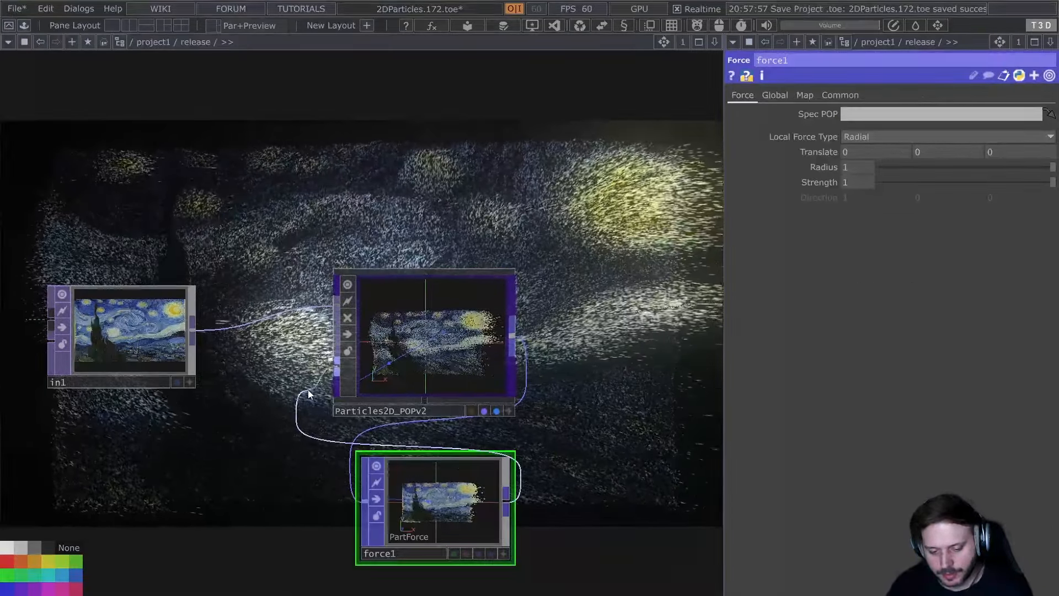
{"action": "left_click_drag", "start_coordinate": [308, 390], "coordinate": [334, 366]}
Set the Radius and Strength of force1 to 0 and open its global force settings.
{"action": "left_click_drag", "start_coordinate": [931, 167], "coordinate": [877, 182]}
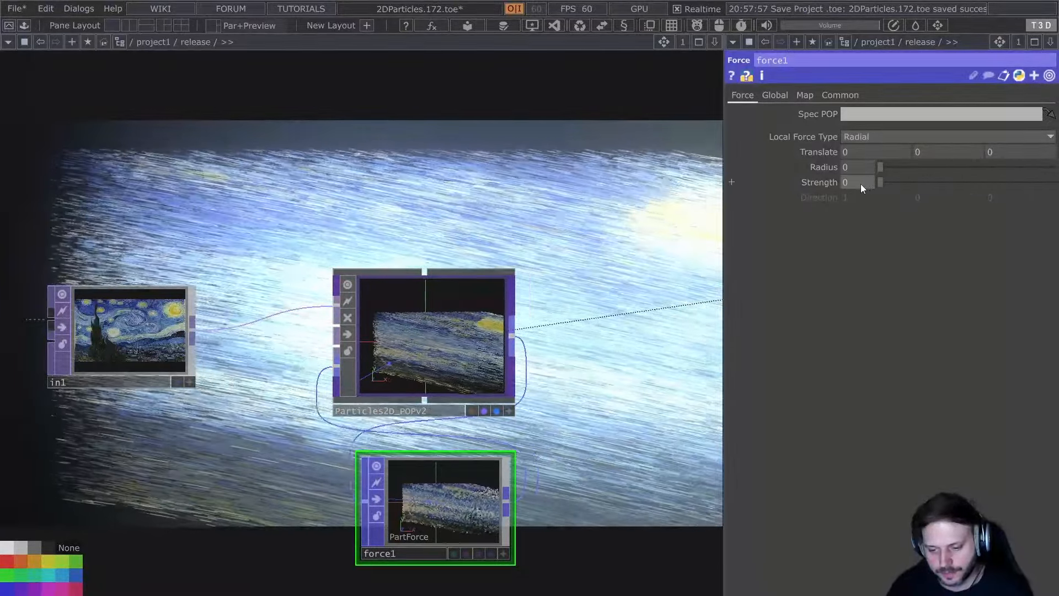
{"action": "left_click", "coordinate": [773, 94]}
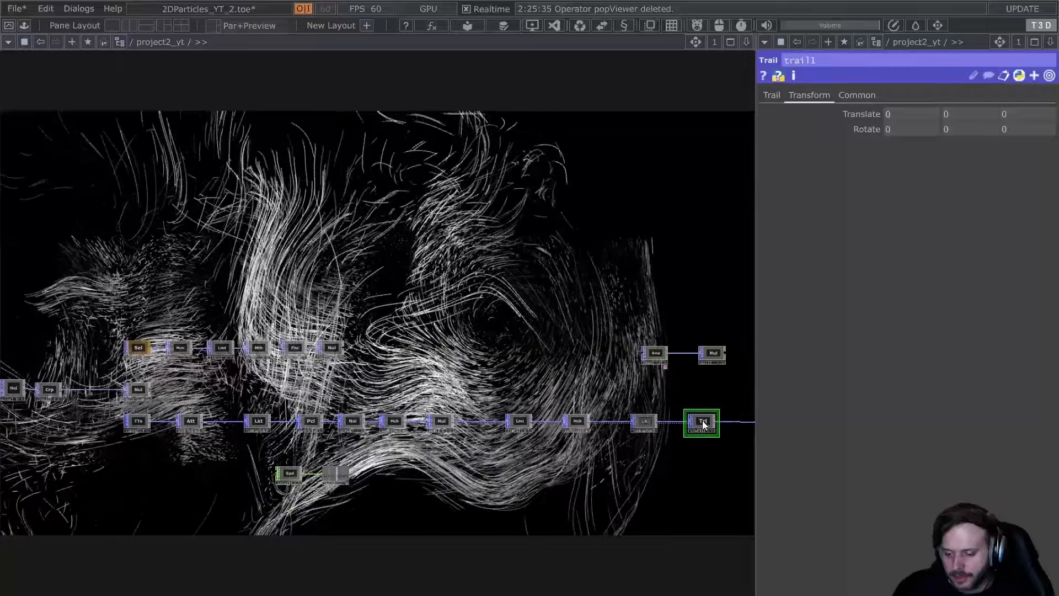
Bypass the trail1 operator and activate the viewer on null_source to show the noise texture.
{"action": "key", "text": "b"}
{"action": "left_click_drag", "start_coordinate": [655, 482], "coordinate": [858, 486]}
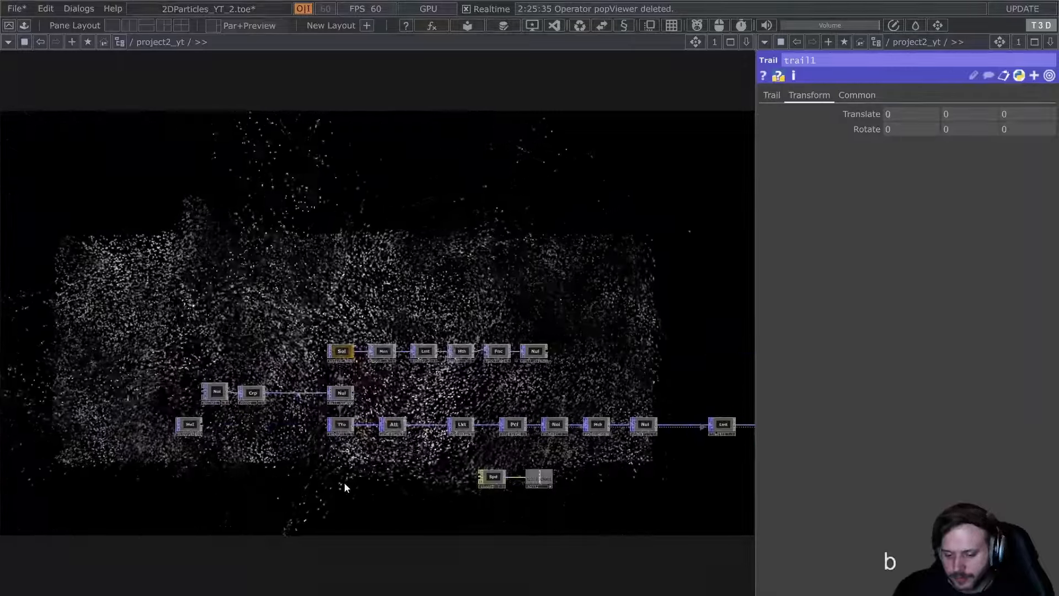
{"action": "scroll", "coordinate": [304, 457], "scroll_direction": "up", "scroll_amount": 5}
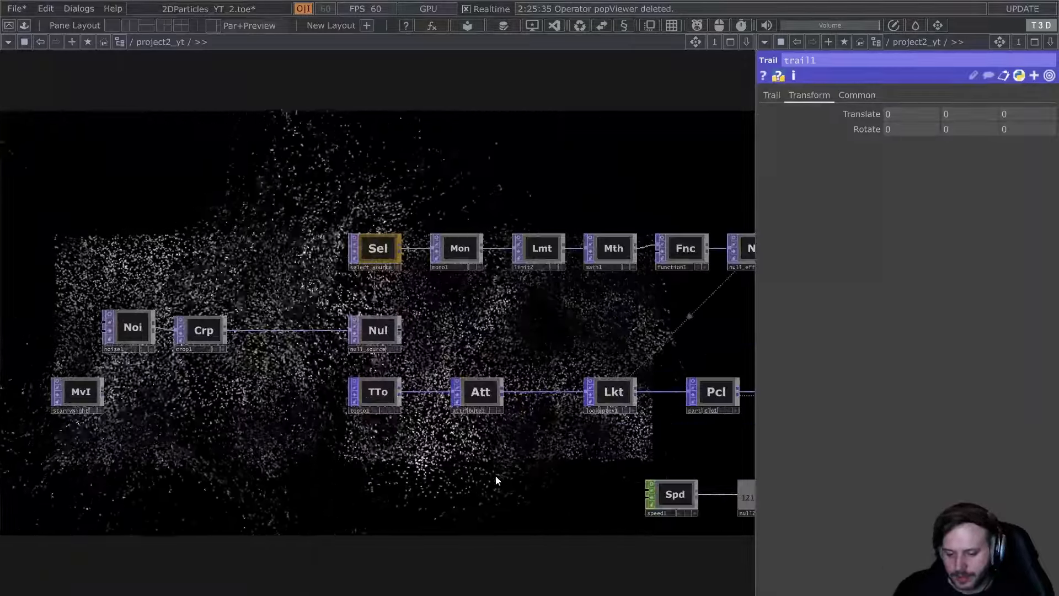
{"action": "scroll", "coordinate": [141, 326], "scroll_direction": "up", "scroll_amount": 3}
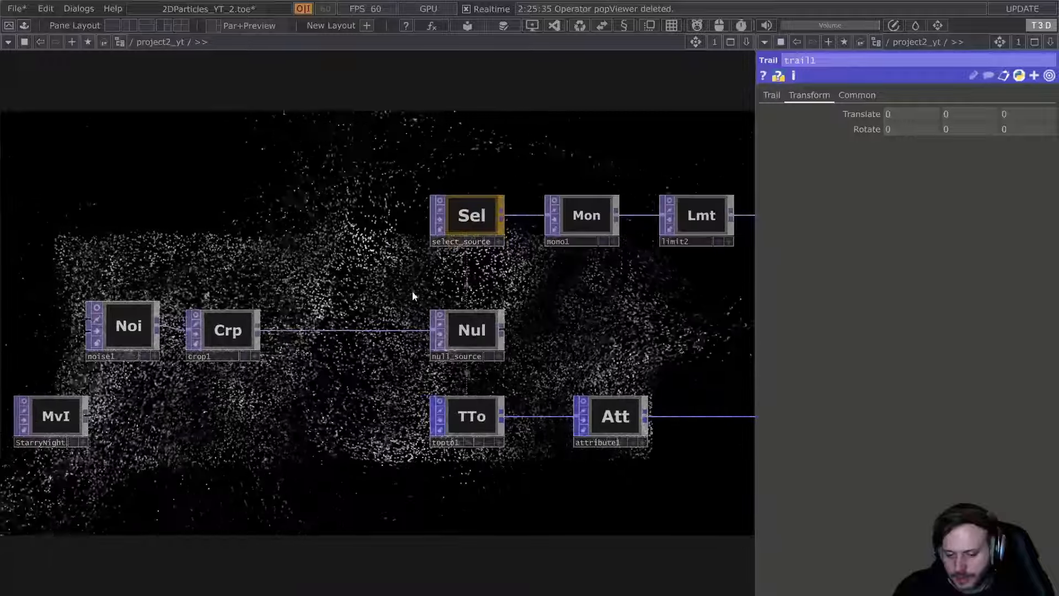
{"action": "scroll", "coordinate": [466, 331], "scroll_direction": "up", "scroll_amount": 6}
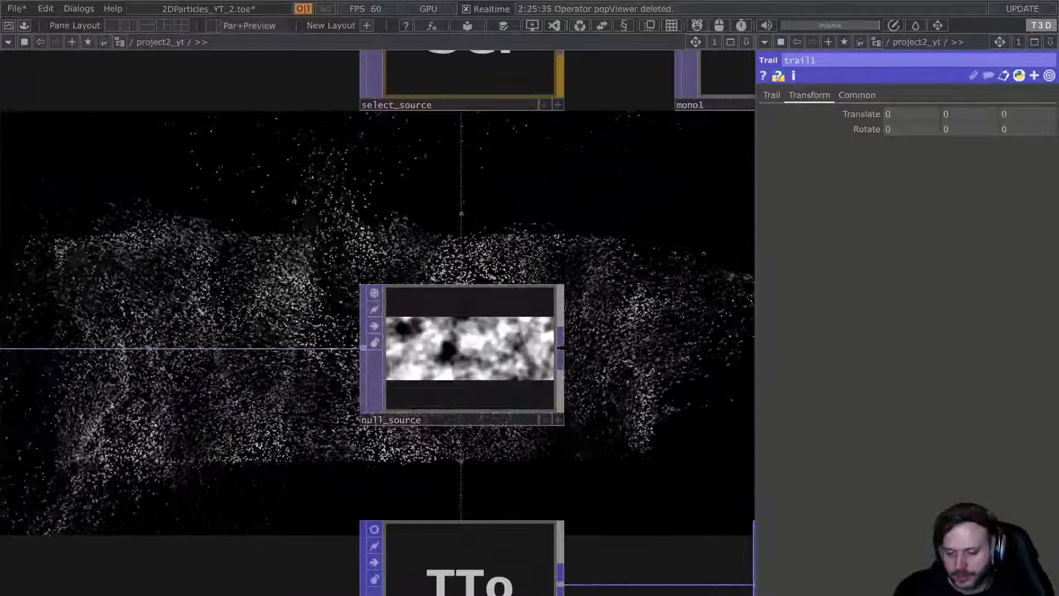
{"action": "scroll", "coordinate": [473, 344], "scroll_direction": "down", "scroll_amount": 8}
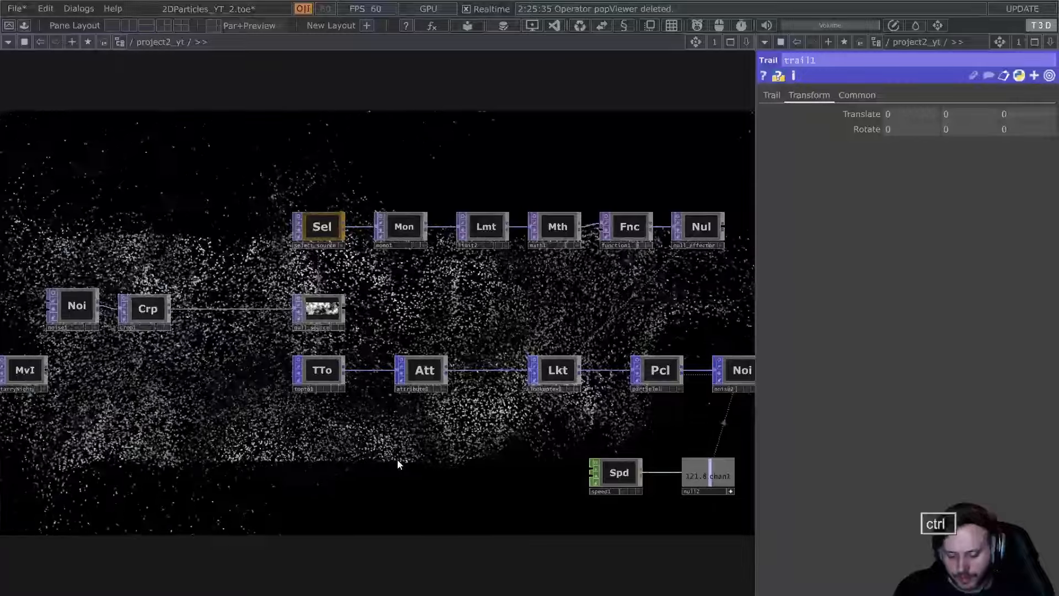
Find popViewer in the palette, place it below attribute1 and assign lookuptex1 as its POP.
{"action": "key", "text": "ctrl+shift+b"}
{"action": "key", "text": "ctrl+shift+f"}
{"action": "type", "text": "popvi"}
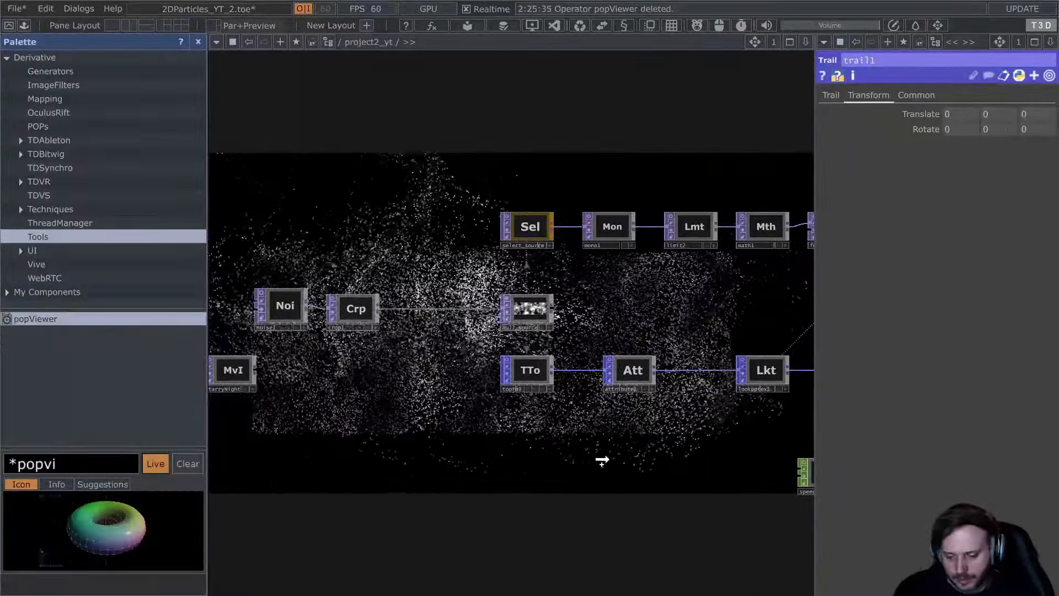
{"action": "left_click_drag", "start_coordinate": [612, 445], "coordinate": [614, 450]}
{"action": "left_click_drag", "start_coordinate": [616, 498], "coordinate": [449, 455]}
{"action": "scroll", "coordinate": [587, 348], "scroll_direction": "up", "scroll_amount": 3}
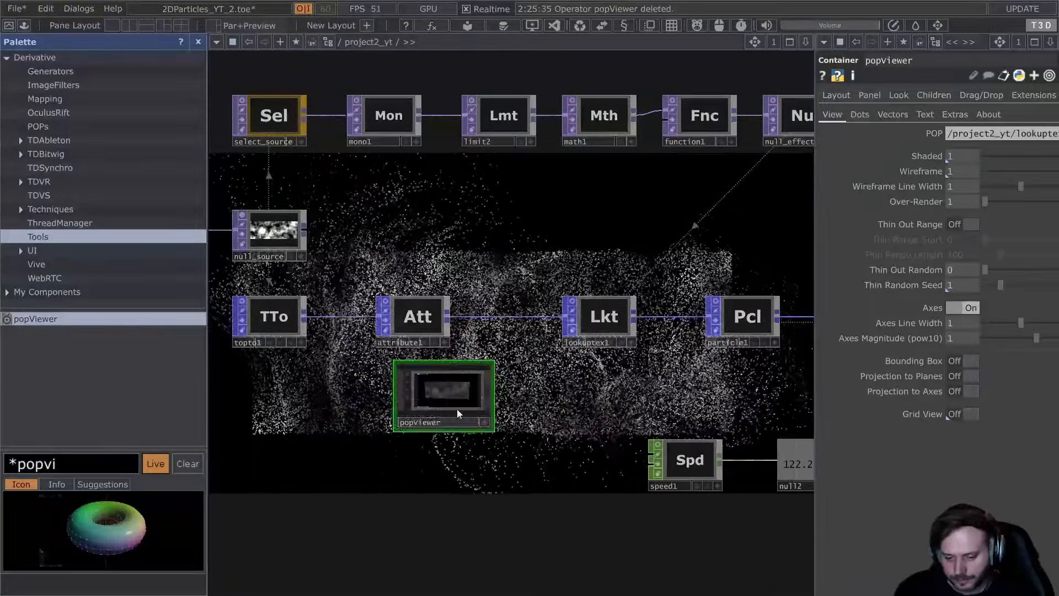
Set the popViewer's colour display attribute to Effector1, orbit the points to inspect it and toggle the display off.
{"action": "left_click", "coordinate": [68, 466]}
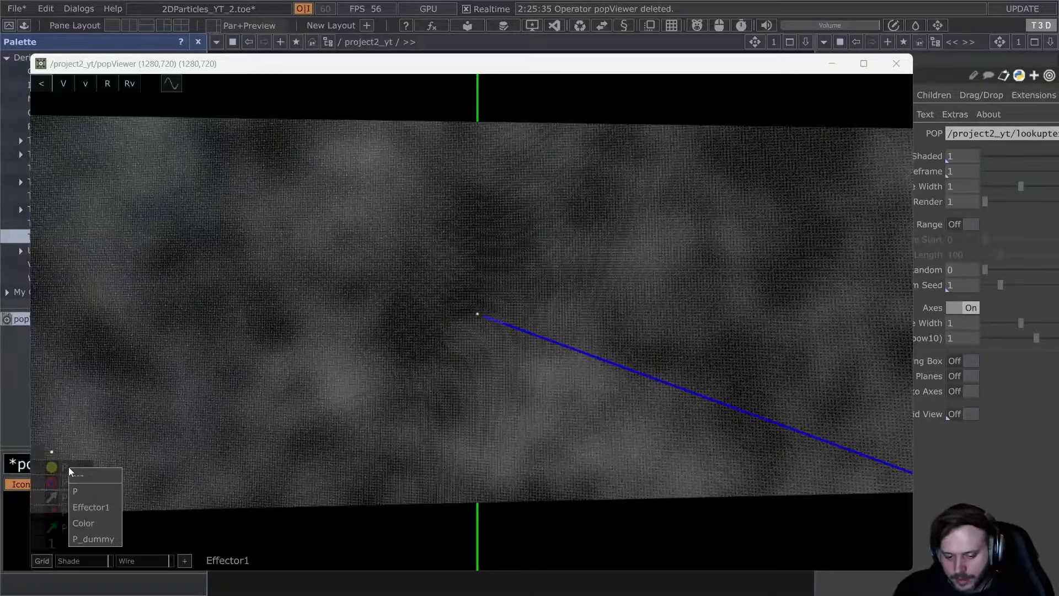
{"action": "left_click", "coordinate": [107, 507]}
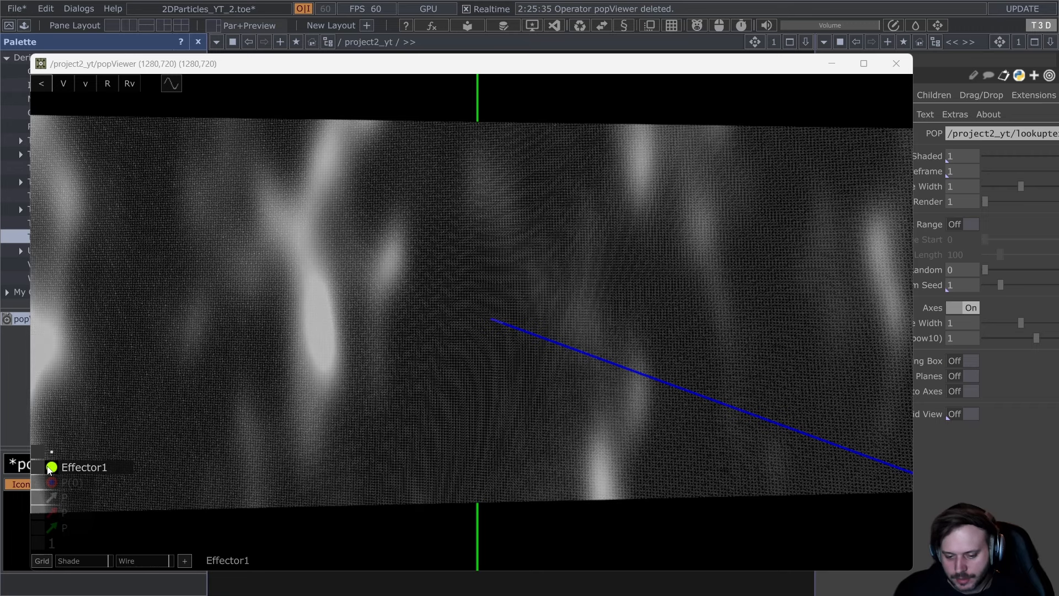
{"action": "left_click_drag", "start_coordinate": [463, 337], "coordinate": [433, 327]}
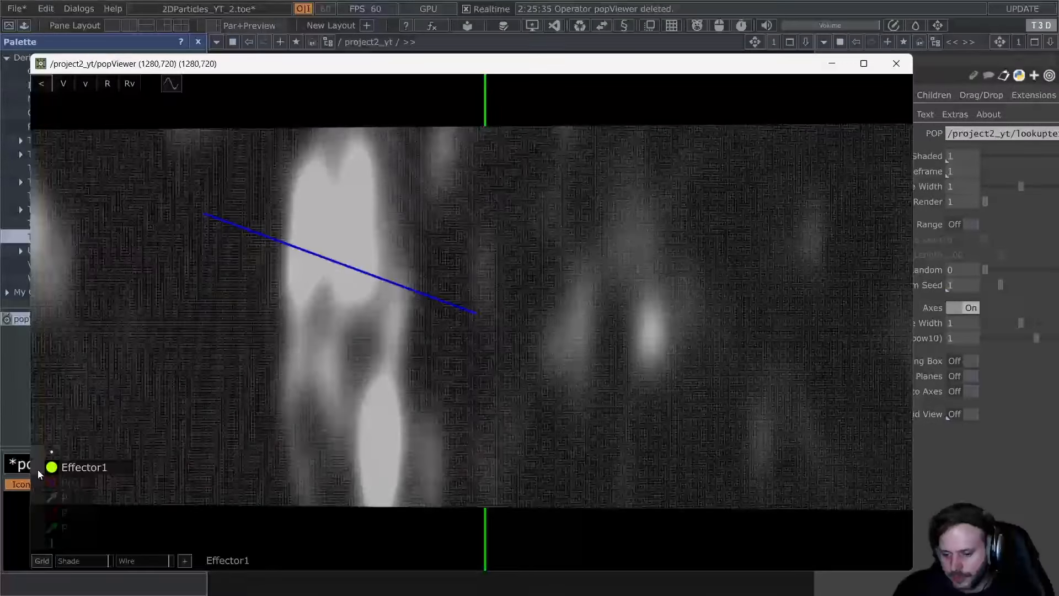
{"action": "left_click", "coordinate": [37, 468]}
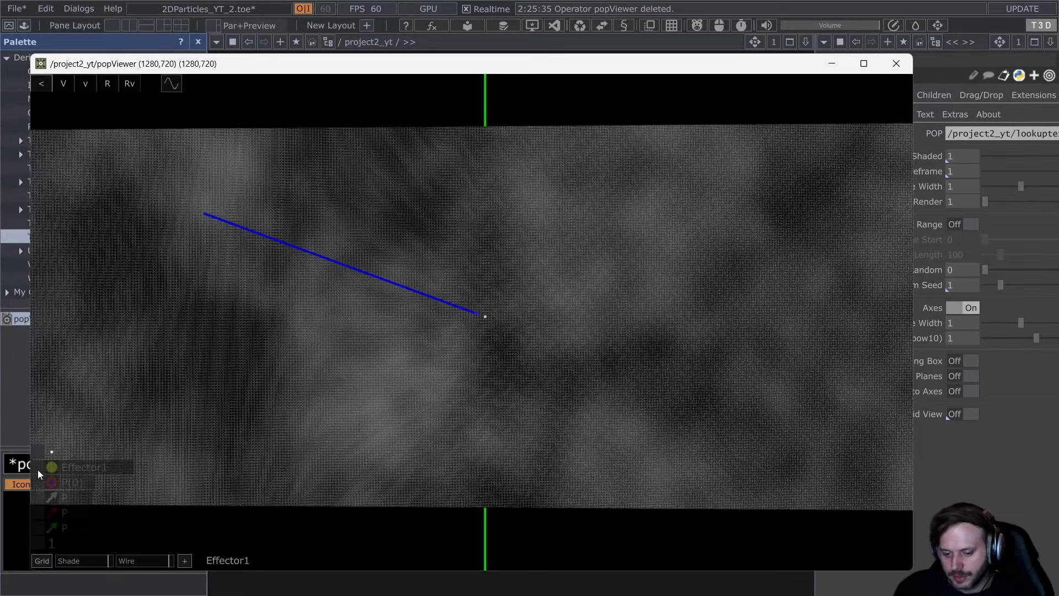
Toggle the Effector1 colour display in the popViewer to compare it with the plain points, and close the viewer window.
{"action": "left_click", "coordinate": [38, 469]}
{"action": "left_click", "coordinate": [38, 469]}
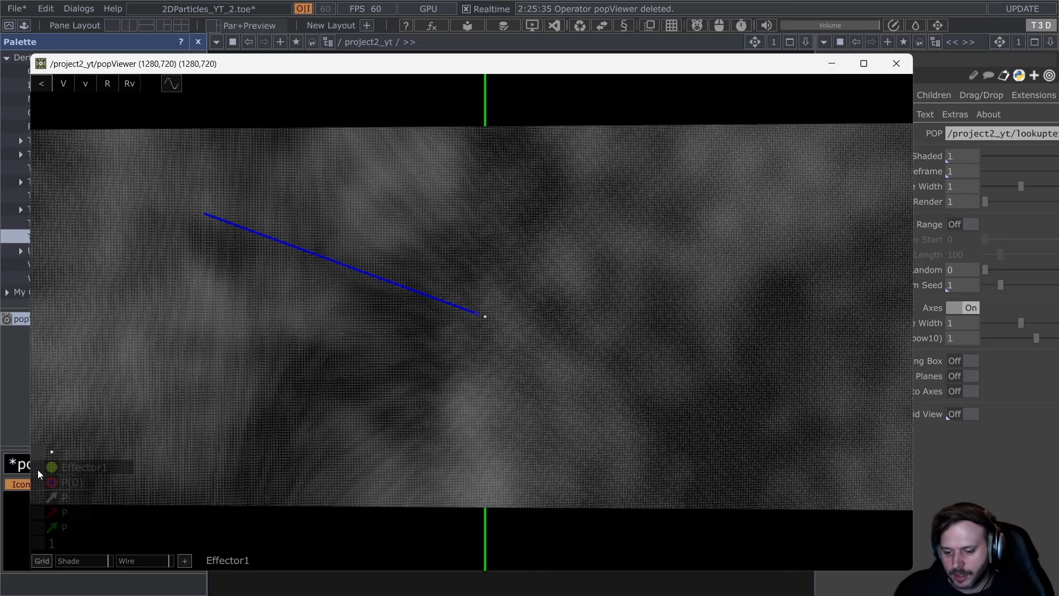
{"action": "left_click", "coordinate": [38, 469]}
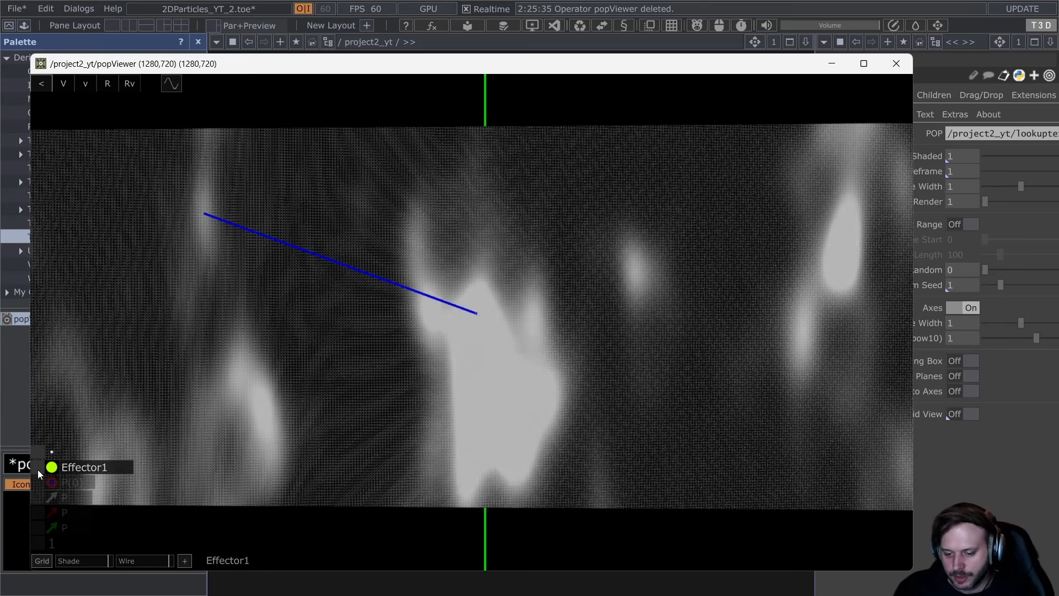
{"action": "left_click", "coordinate": [37, 468]}
{"action": "left_click", "coordinate": [896, 64]}
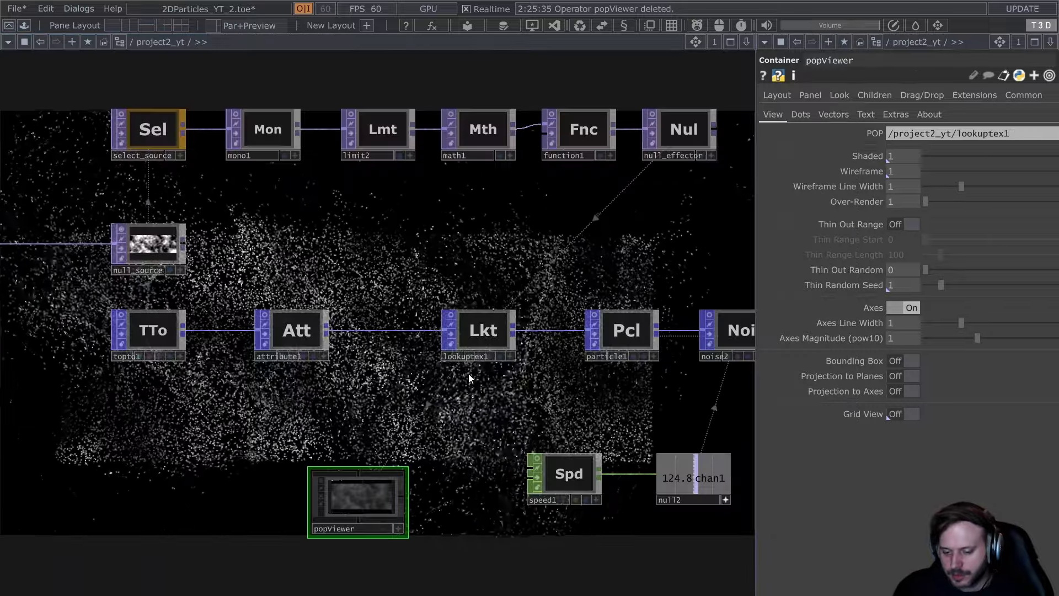
Select lookuptex1, activate the viewer on null_effector, and examine the Lookup Attribute and Lookup Index Units settings.
{"action": "left_click", "coordinate": [488, 337]}
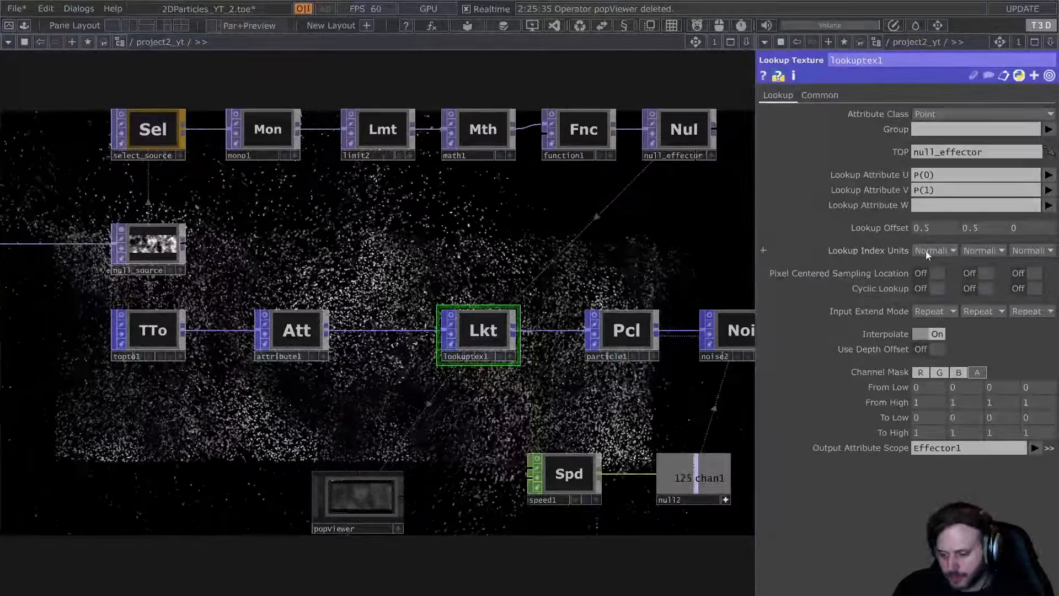
{"action": "left_click", "coordinate": [653, 114]}
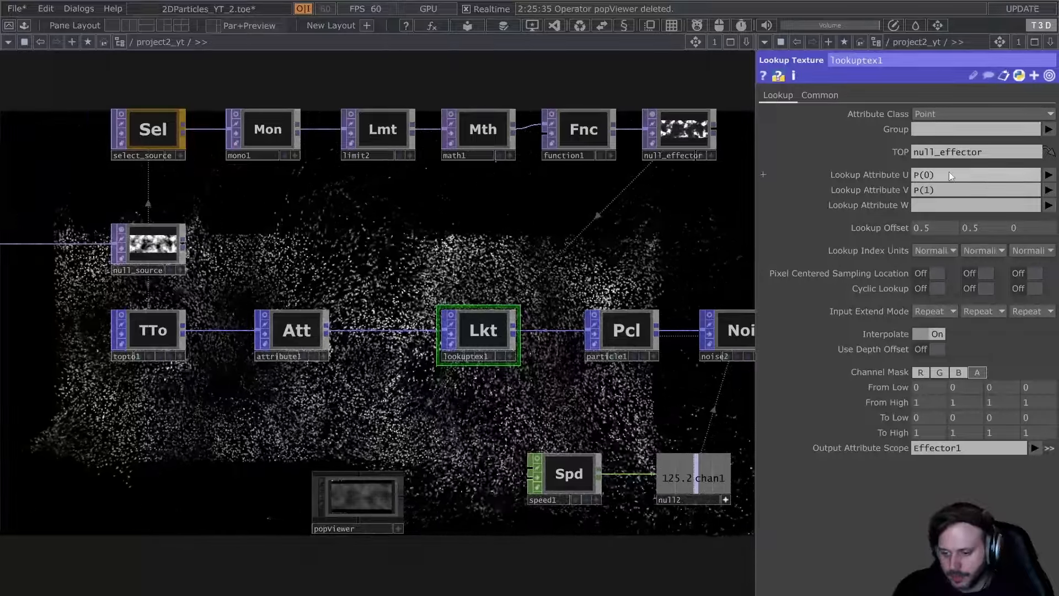
{"action": "left_click", "coordinate": [947, 246]}
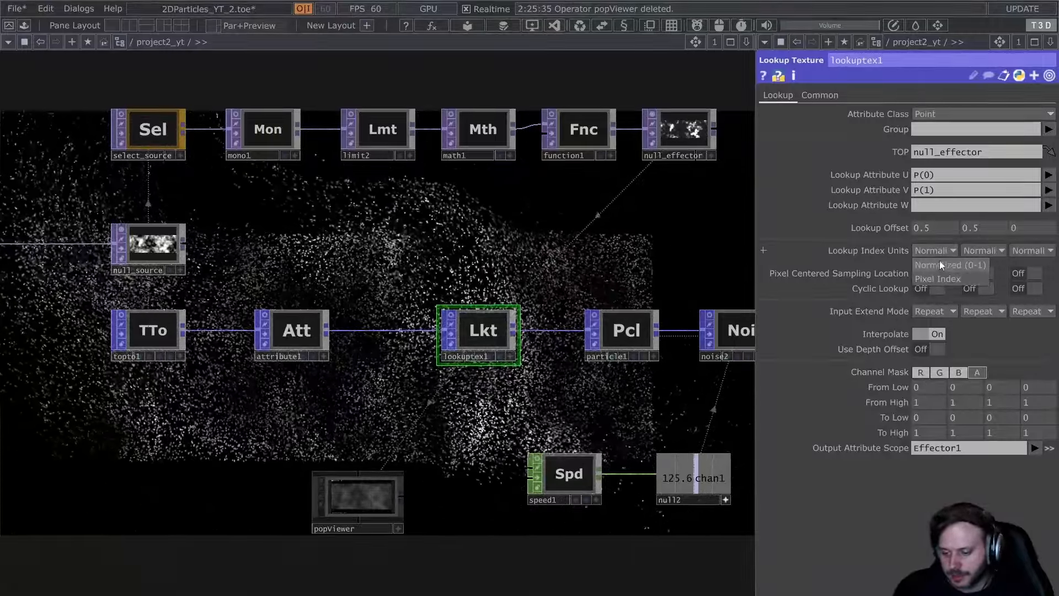
{"action": "left_click", "coordinate": [935, 252]}
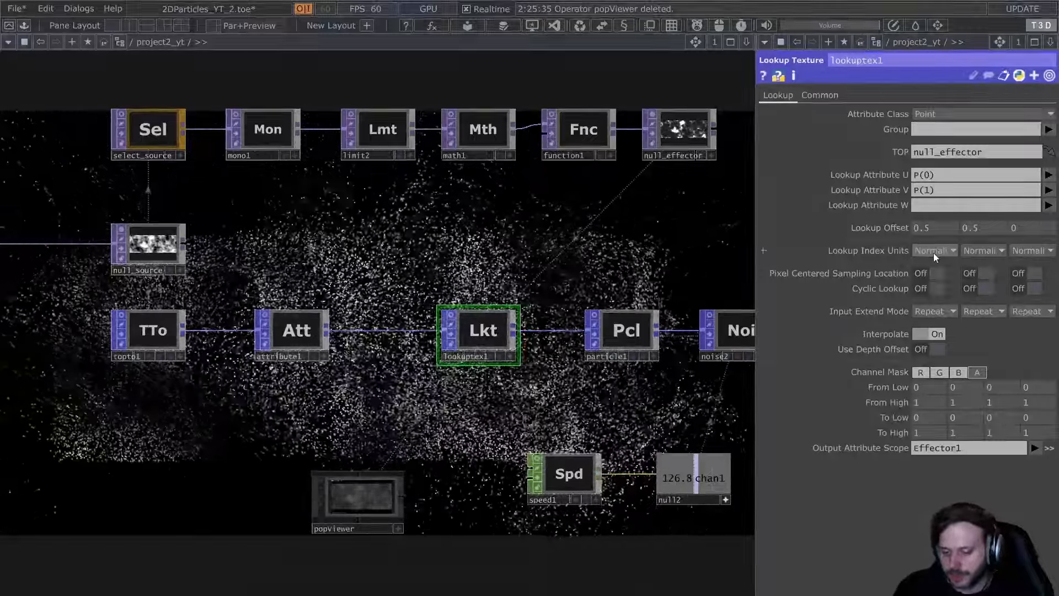
Undo the recent node move and insert a Transform POP between attribute1 and lookuptex1, with its viewer active.
{"action": "key", "text": "ctrl+z"}
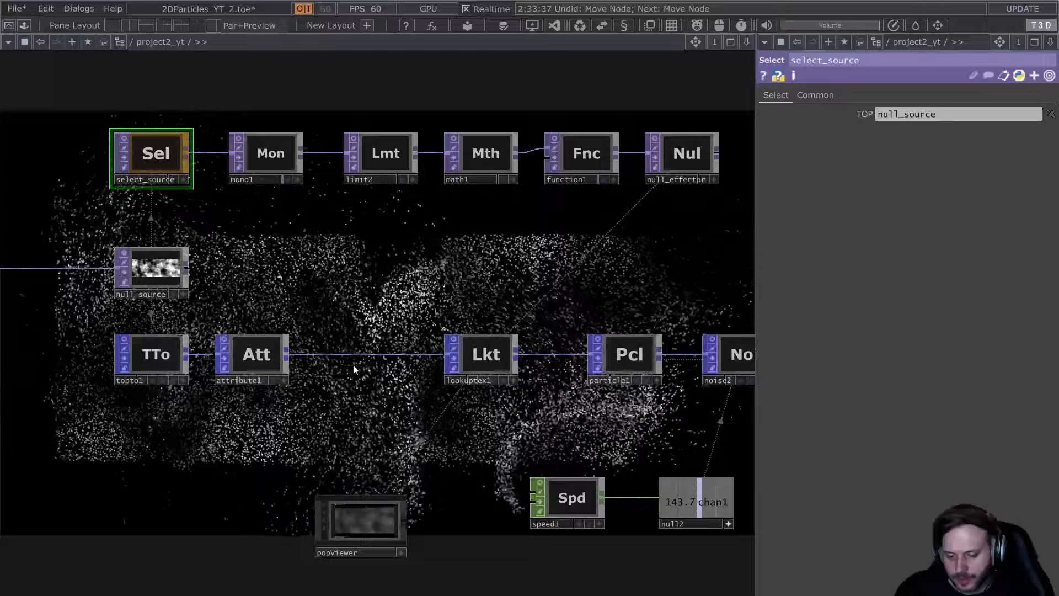
{"action": "left_click", "coordinate": [408, 339]}
{"action": "type", "text": "tra"}
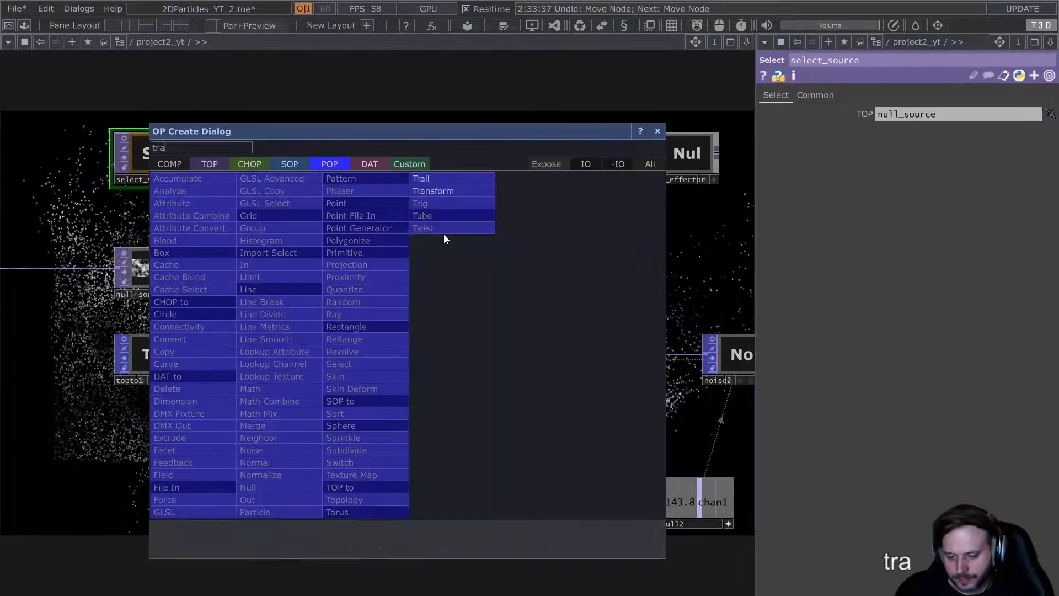
{"action": "left_click", "coordinate": [441, 189]}
{"action": "left_click", "coordinate": [373, 358]}
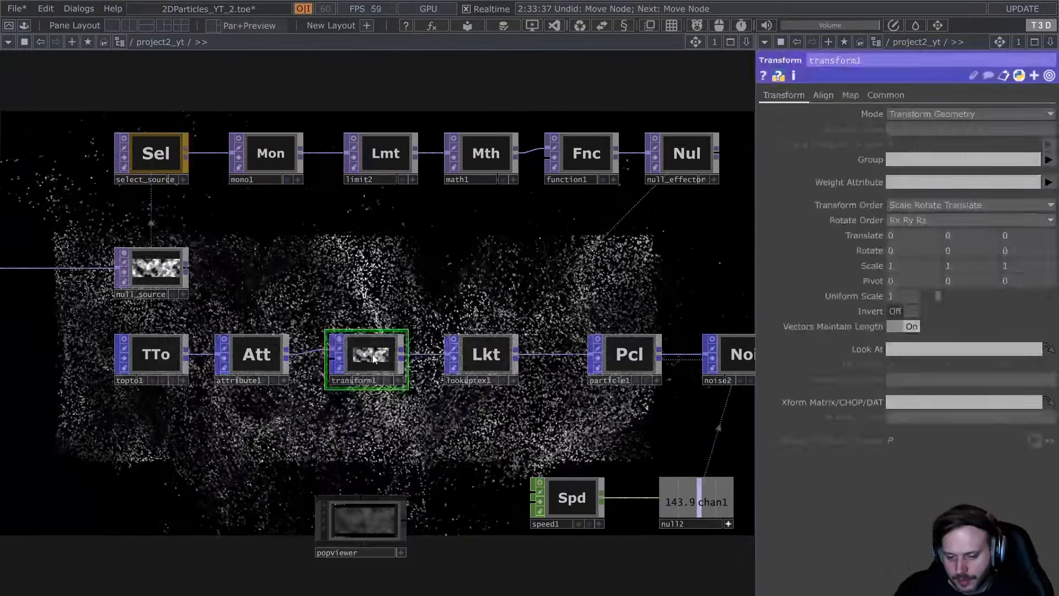
Try varying transform1's Translate X and Scale X in Transform Geometry mode to see how the points are affected.
{"action": "middle_click_drag", "start_coordinate": [899, 237], "coordinate": [915, 221]}
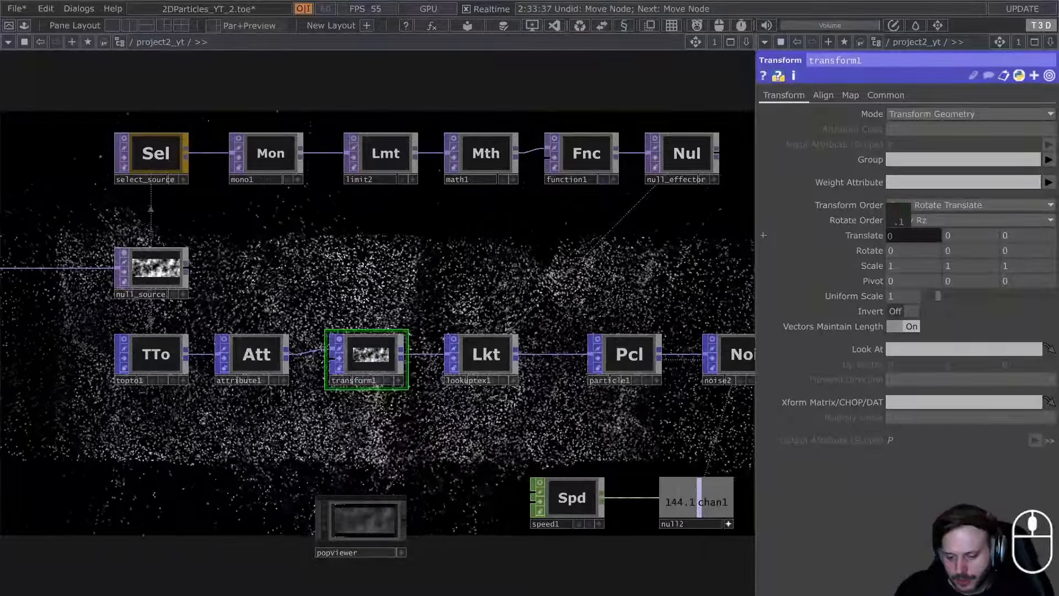
{"action": "scroll", "coordinate": [388, 358], "scroll_direction": "up", "scroll_amount": 5}
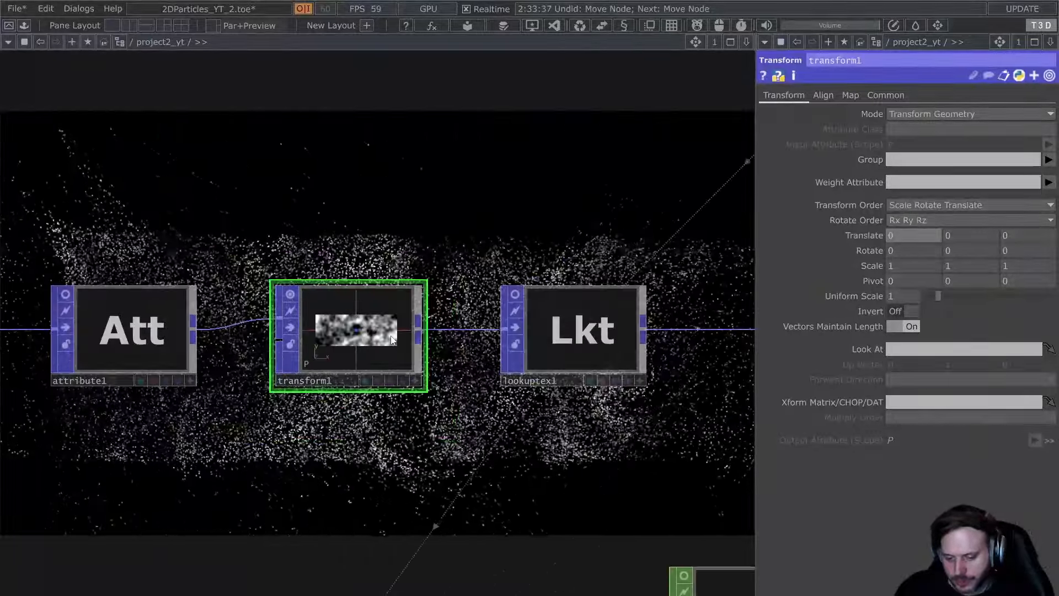
{"action": "scroll", "coordinate": [392, 339], "scroll_direction": "down", "scroll_amount": 5}
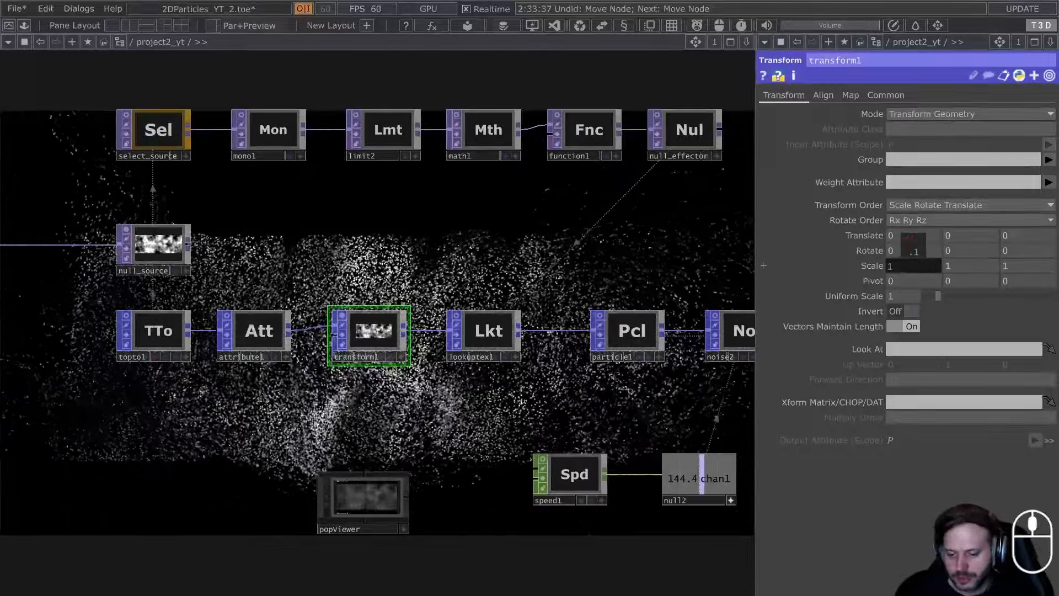
{"action": "middle_click_drag", "start_coordinate": [913, 265], "coordinate": [920, 266]}
{"action": "left_click_drag", "start_coordinate": [479, 368], "coordinate": [476, 374]}
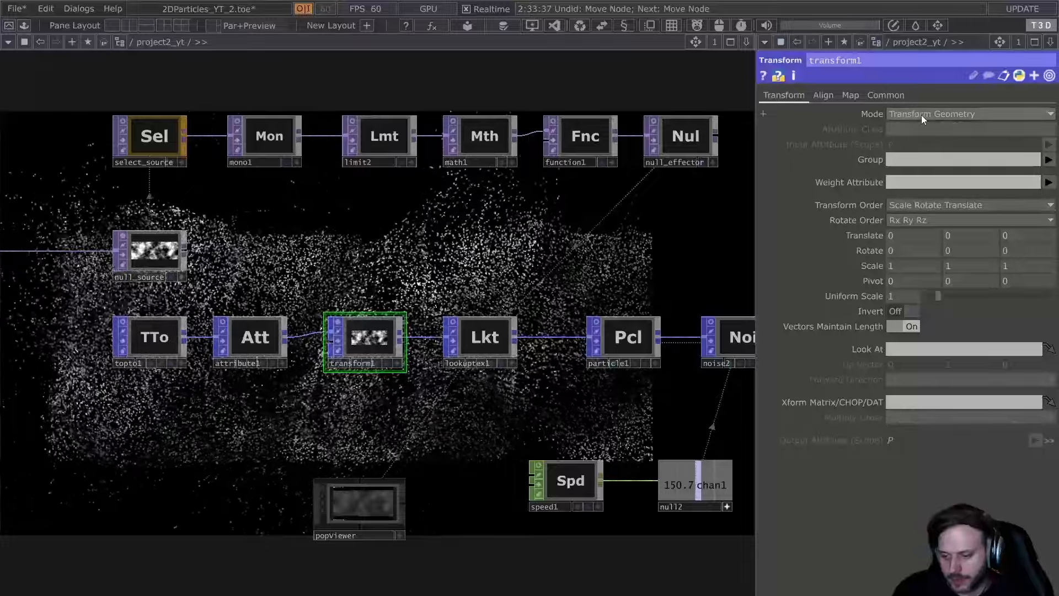
Set transform1's Mode to Transform Attribute with input P and output PNorm, and try shifting Translate X.
{"action": "left_click", "coordinate": [921, 114]}
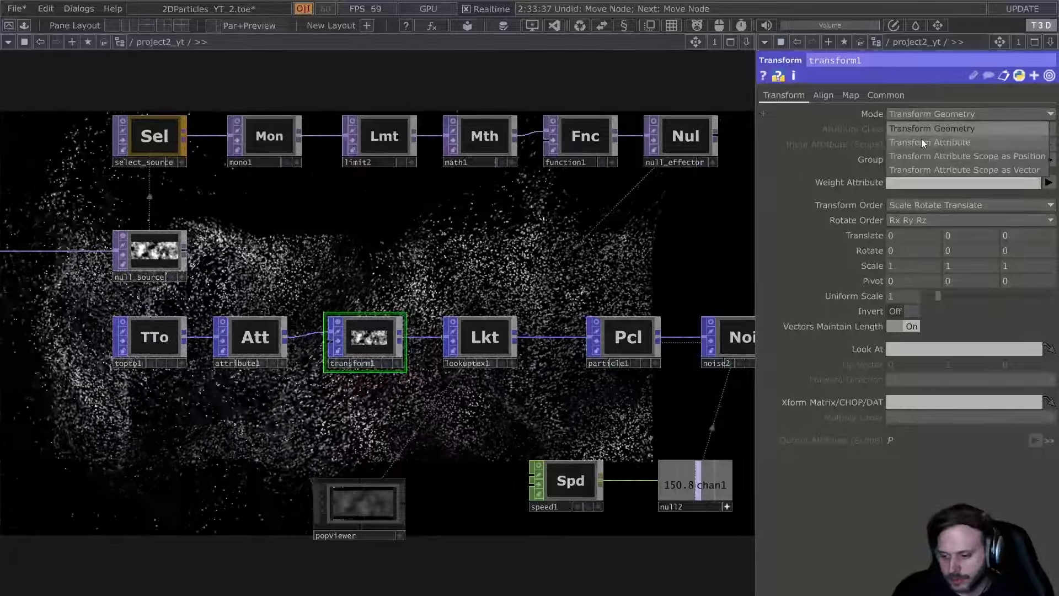
{"action": "left_click", "coordinate": [921, 139]}
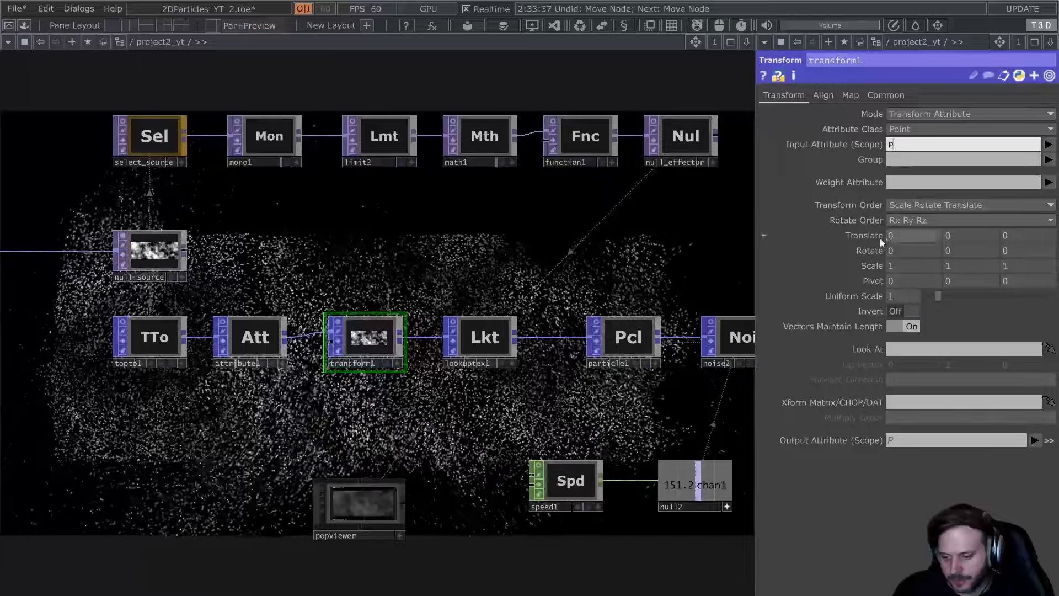
{"action": "middle_click_drag", "start_coordinate": [904, 235], "coordinate": [907, 209]}
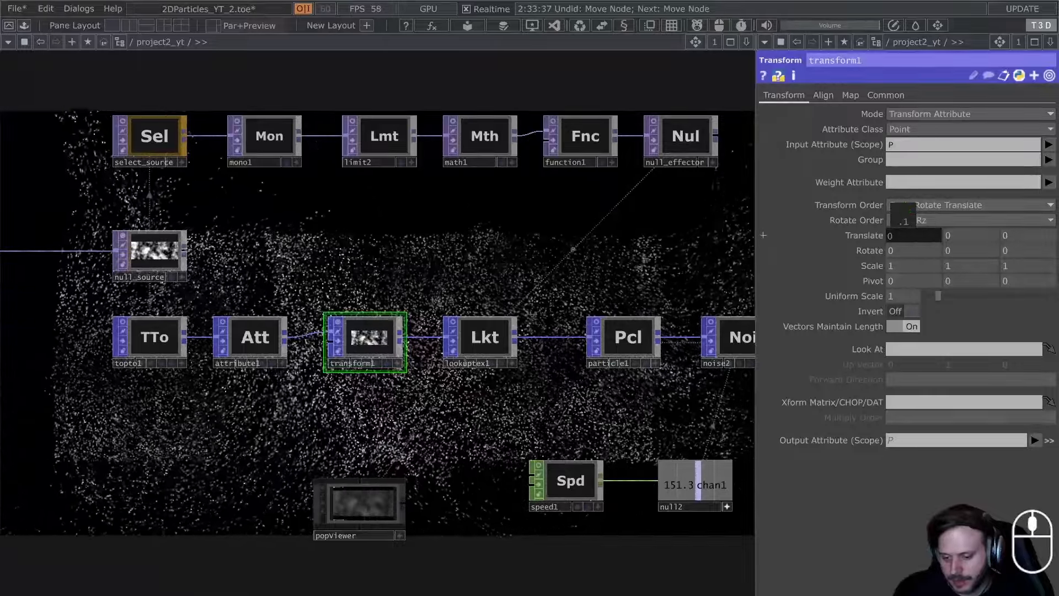
{"action": "scroll", "coordinate": [361, 343], "scroll_direction": "up", "scroll_amount": 6}
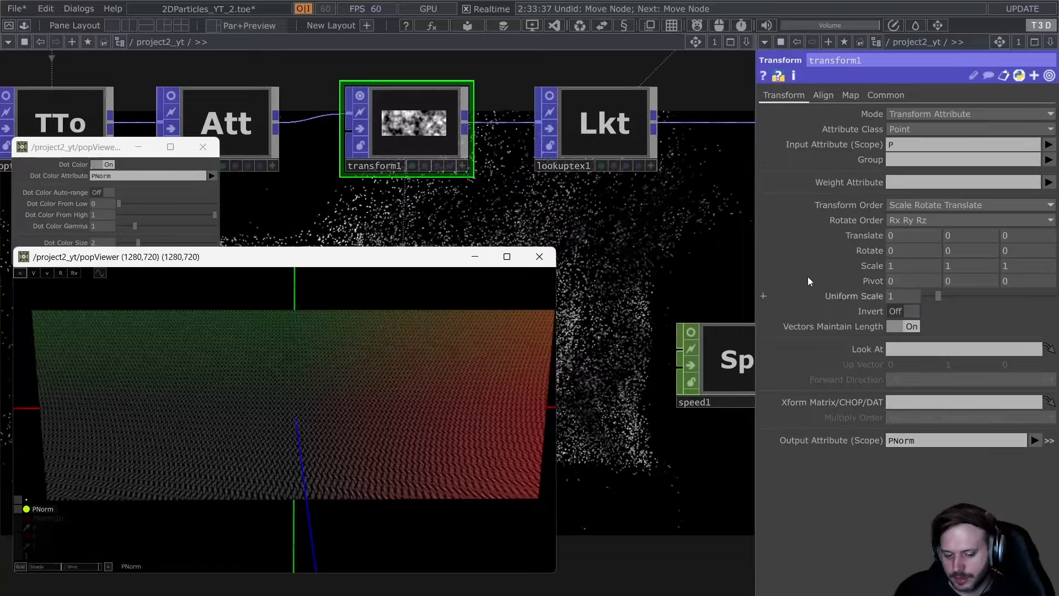
Vary transform1's Translate X while examining the PNorm colours in the popViewer from another angle, ending at 0.02.
{"action": "middle_click_drag", "start_coordinate": [910, 232], "coordinate": [957, 220]}
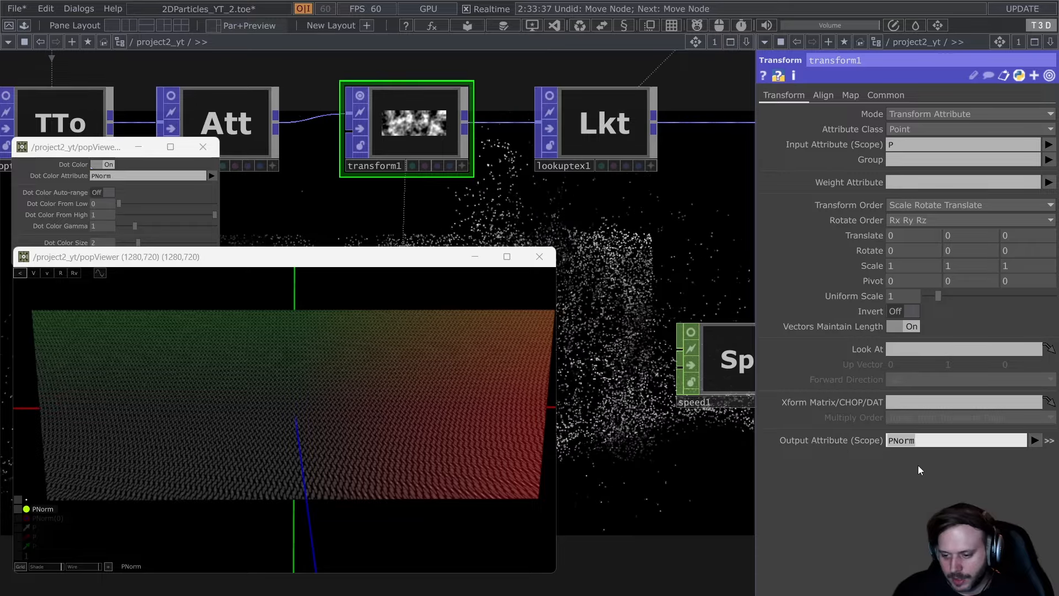
{"action": "left_click_drag", "start_coordinate": [350, 366], "coordinate": [386, 357]}
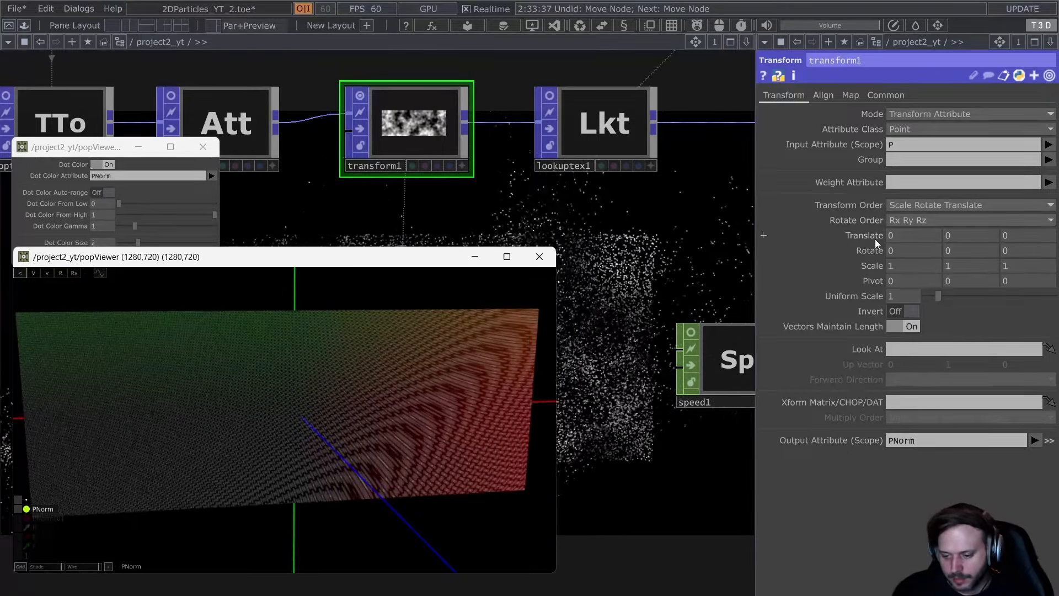
{"action": "middle_click_drag", "start_coordinate": [898, 238], "coordinate": [907, 220]}
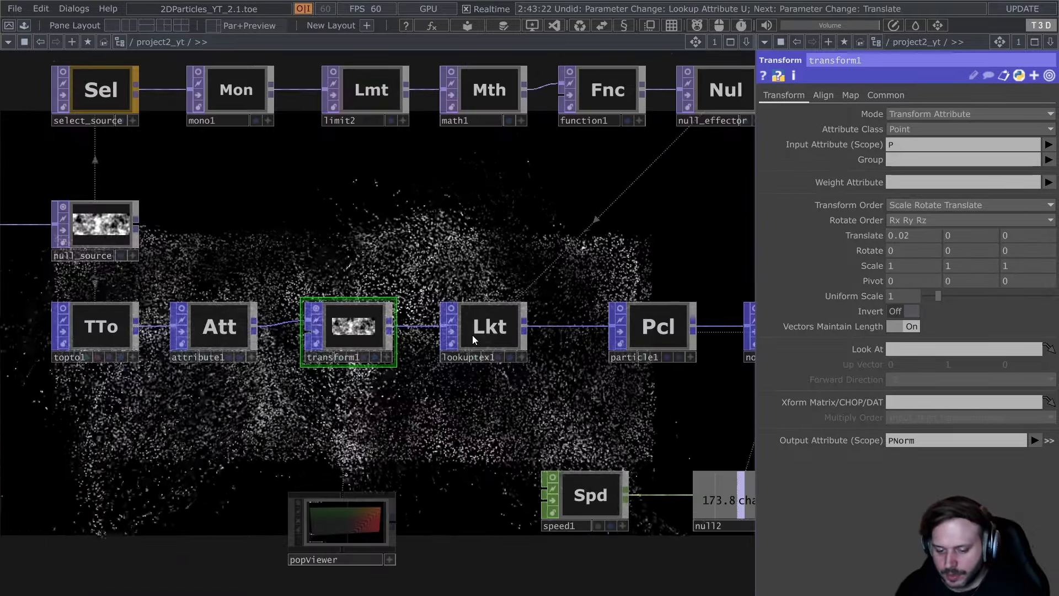
Set lookuptex1's Lookup Attribute U to PNorm(0) and Lookup Attribute V to PNorm(1).
{"action": "left_click", "coordinate": [472, 335]}
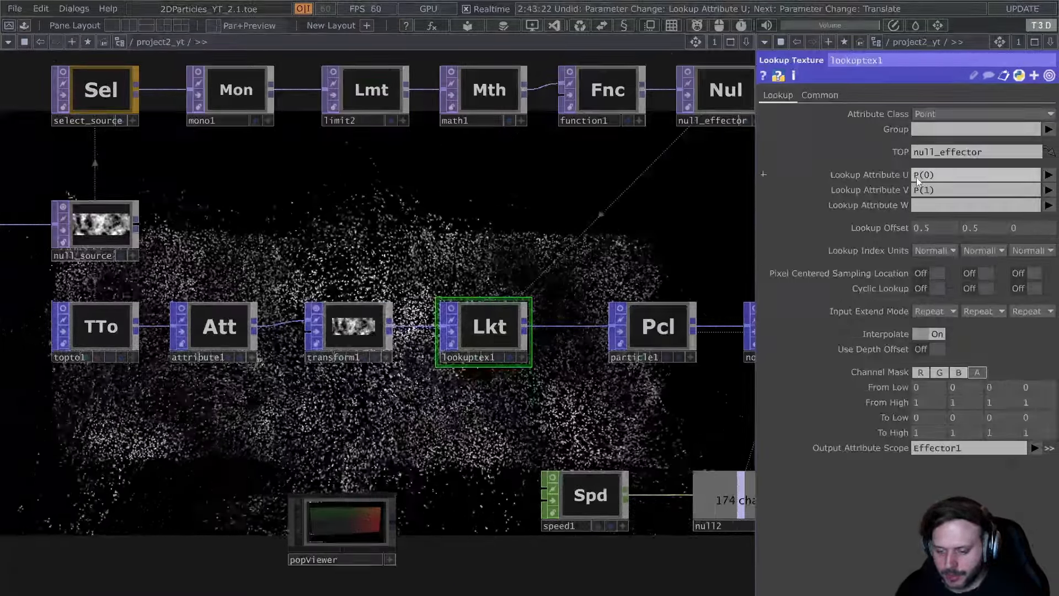
{"action": "left_click", "coordinate": [917, 175]}
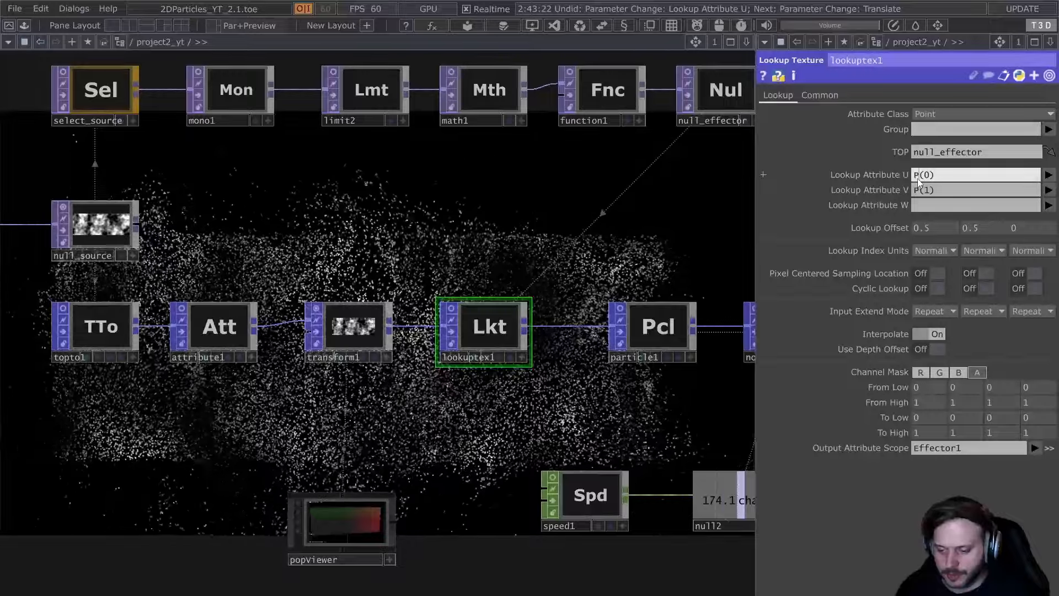
{"action": "type", "text": "Norm"}
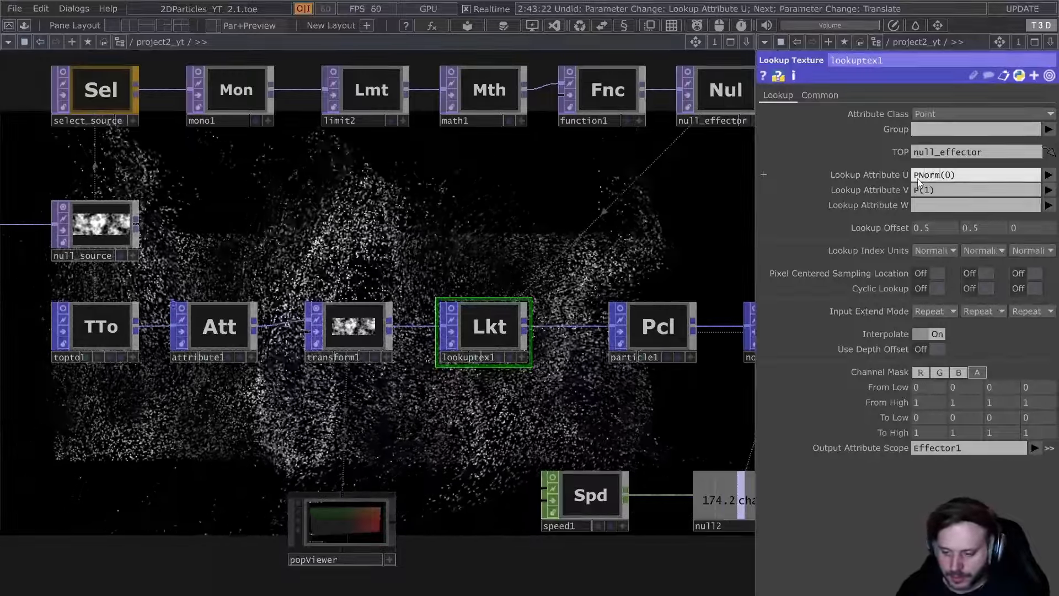
{"action": "left_click", "coordinate": [919, 190]}
{"action": "type", "text": "Norm"}
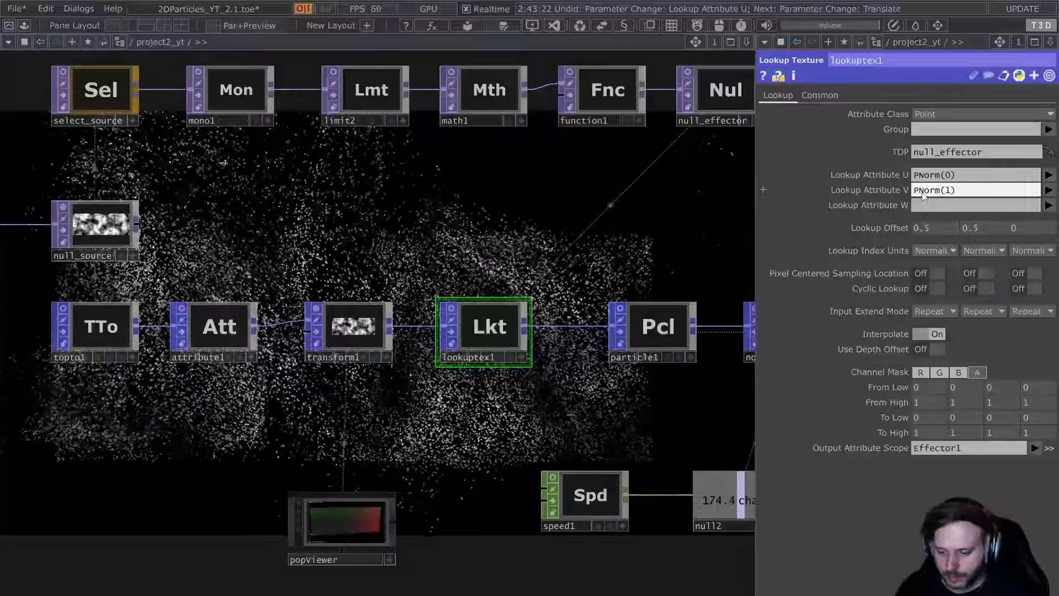
Check the points in transform1, move the popViewer below lookuptex1 and assign lookuptex1 as its POP.
{"action": "left_click", "coordinate": [355, 329]}
{"action": "scroll", "coordinate": [355, 329], "scroll_direction": "up", "scroll_amount": 5}
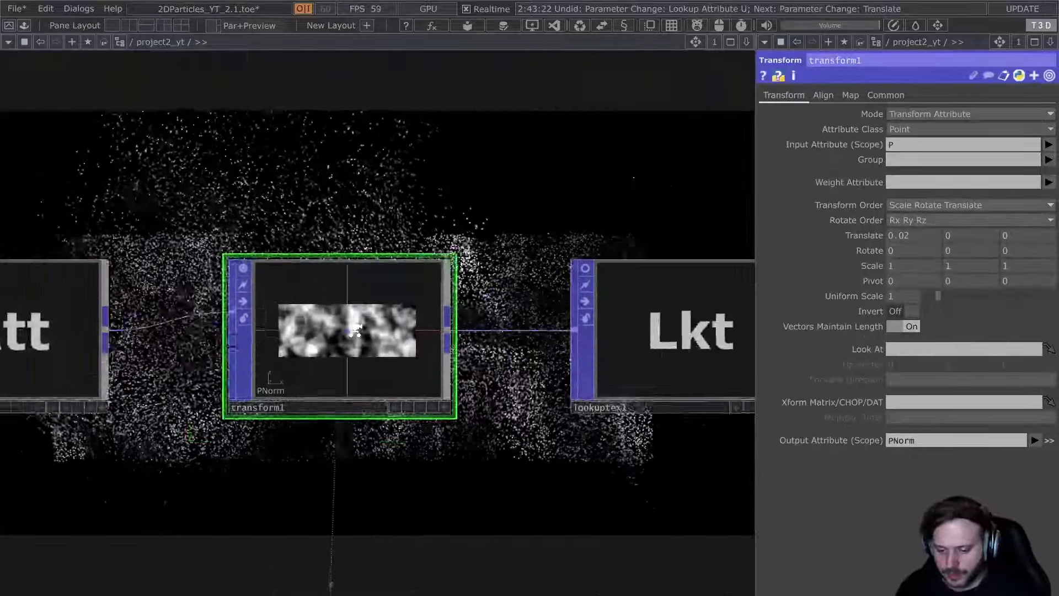
{"action": "scroll", "coordinate": [356, 330], "scroll_direction": "down", "scroll_amount": 3}
{"action": "scroll", "coordinate": [355, 330], "scroll_direction": "down", "scroll_amount": 4}
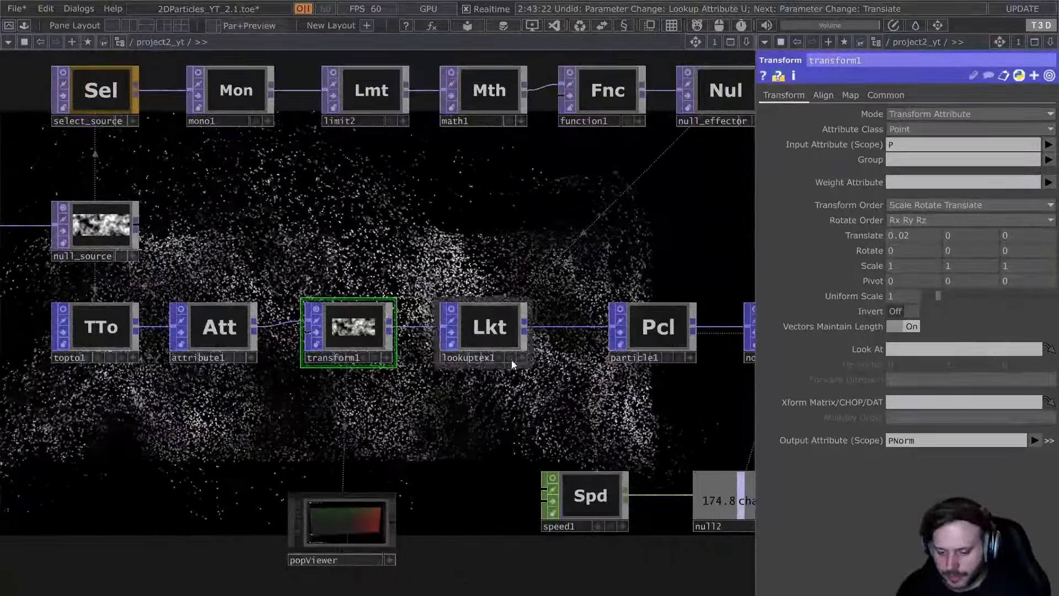
{"action": "left_click_drag", "start_coordinate": [357, 524], "coordinate": [492, 419]}
{"action": "scroll", "coordinate": [492, 419], "scroll_direction": "up", "scroll_amount": 5}
{"action": "scroll", "coordinate": [420, 479], "scroll_direction": "up", "scroll_amount": 3}
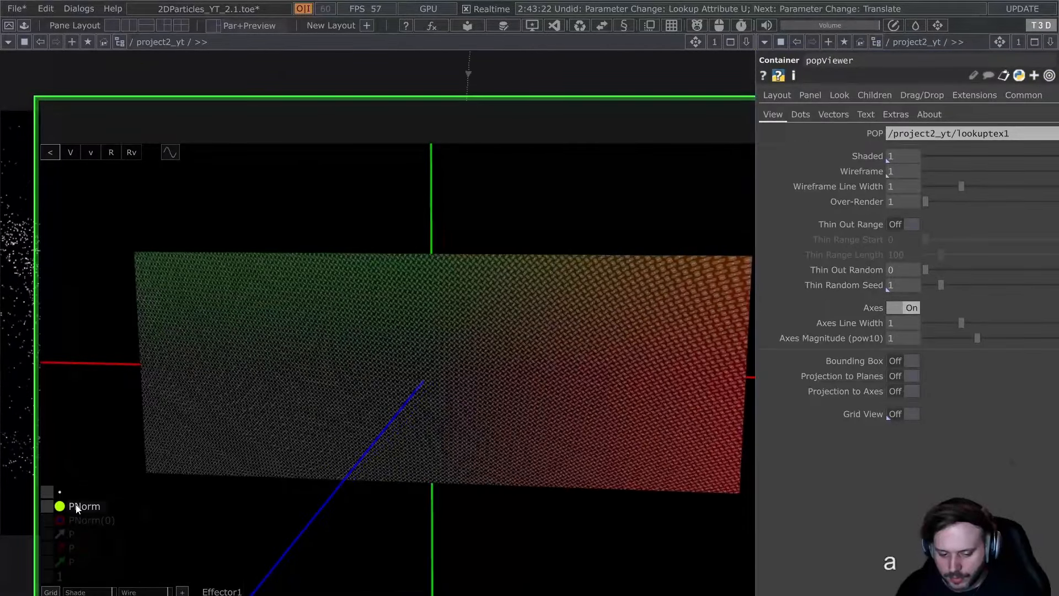
Change the popViewer's colour display attribute to Effector1.
{"action": "left_click", "coordinate": [71, 506]}
{"action": "left_click", "coordinate": [104, 542]}
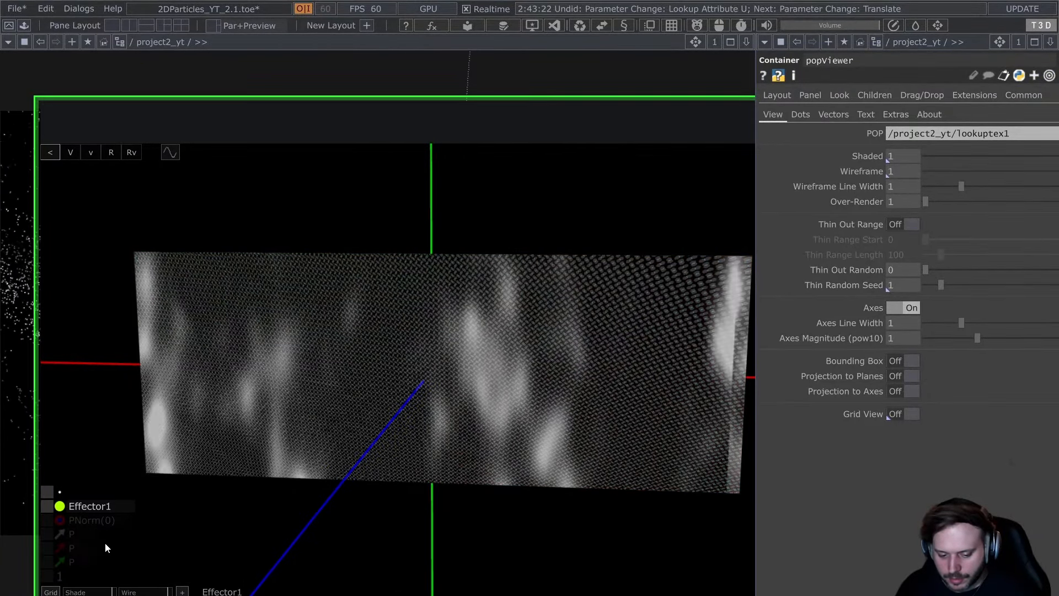
{"action": "scroll", "coordinate": [20, 453], "scroll_direction": "down", "scroll_amount": 6}
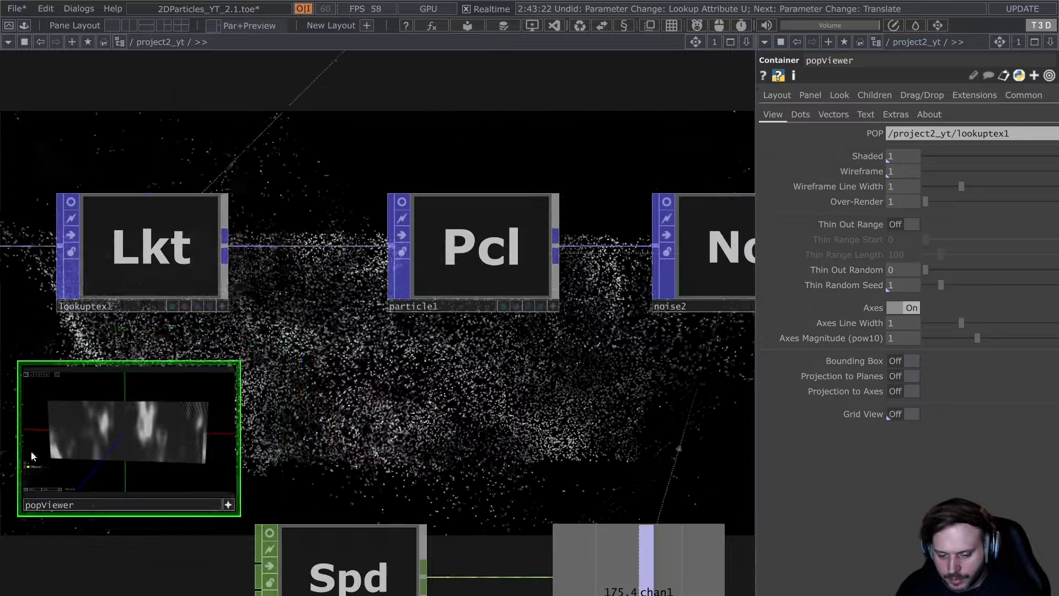
Adjust transform1's Scale while watching the Effector1 pattern in the popViewer.
{"action": "left_click_drag", "start_coordinate": [402, 404], "coordinate": [648, 349]}
{"action": "scroll", "coordinate": [218, 347], "scroll_direction": "up", "scroll_amount": 2}
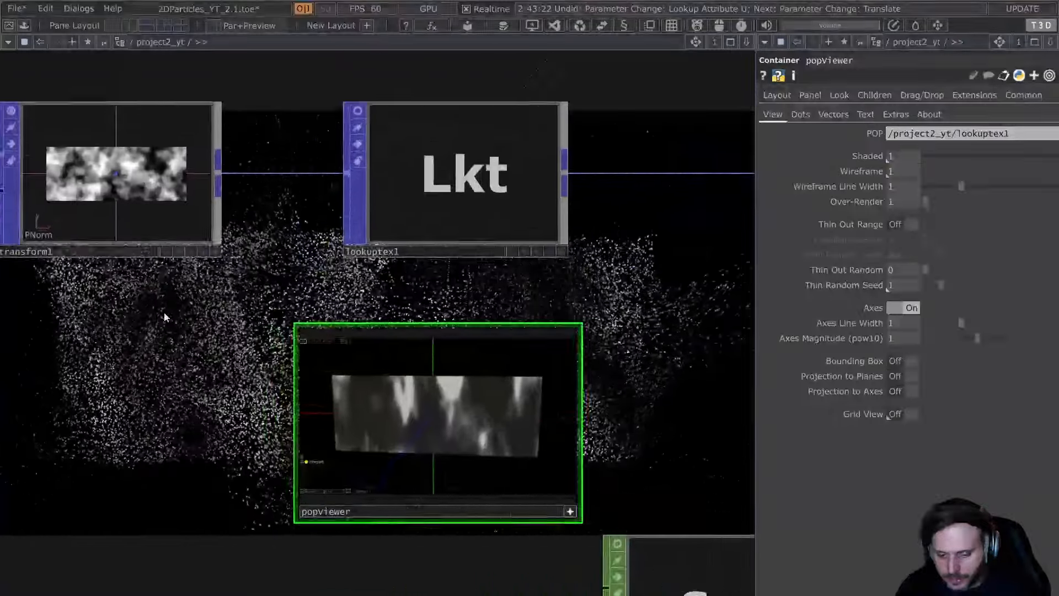
{"action": "left_click", "coordinate": [138, 221]}
{"action": "mouse_move", "coordinate": [871, 269]}
{"action": "middle_mouse_down"}
{"action": "mouse_move", "coordinate": [871, 245]}
{"action": "mouse_move", "coordinate": [871, 269]}
{"action": "middle_mouse_up"}
Set the first two Lookup Offset values of lookuptex1 to 0.
{"action": "left_click", "coordinate": [489, 192]}
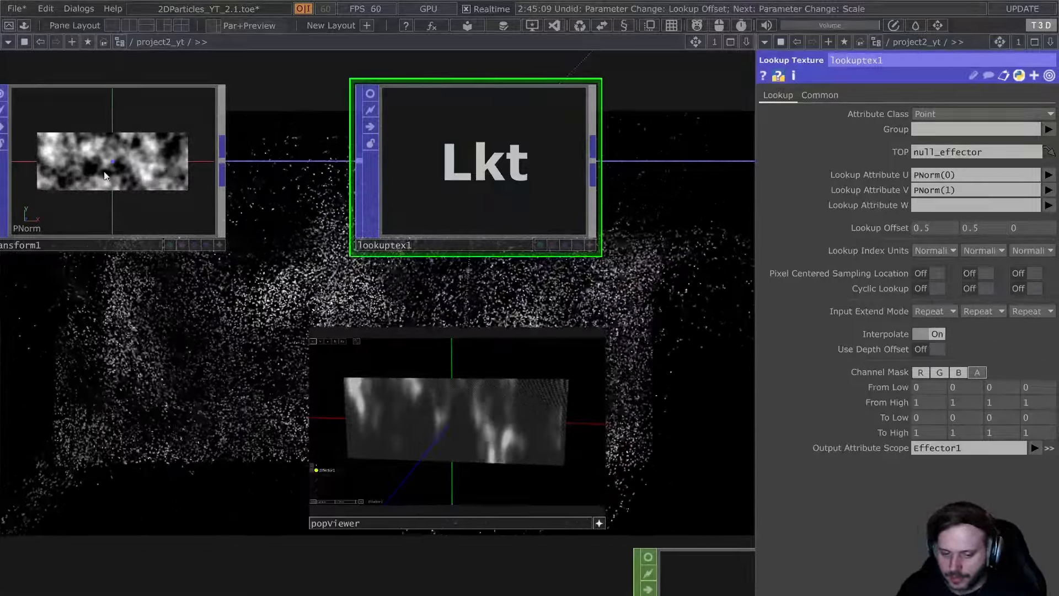
{"action": "scroll", "coordinate": [127, 155], "scroll_direction": "up", "scroll_amount": 5}
{"action": "scroll", "coordinate": [115, 154], "scroll_direction": "down", "scroll_amount": 5}
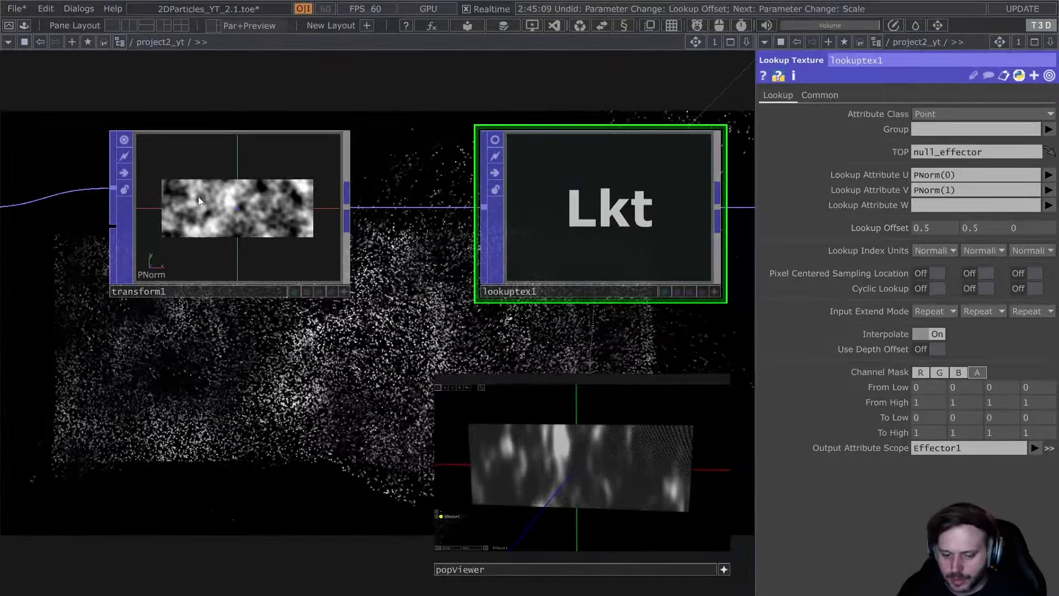
{"action": "left_click", "coordinate": [938, 228]}
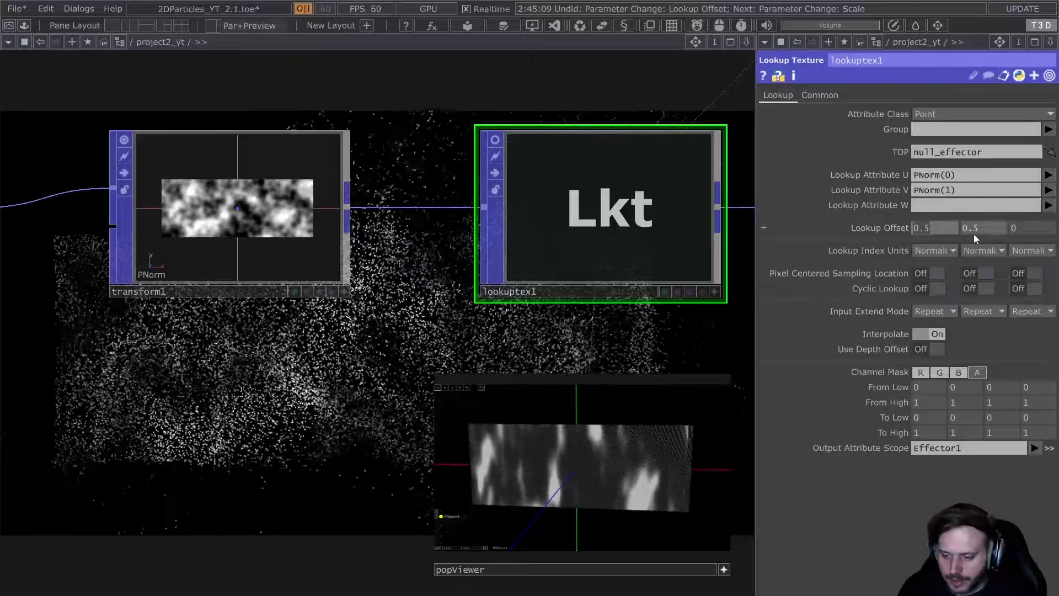
{"action": "type", "text": "0"}
{"action": "left_click", "coordinate": [988, 228]}
{"action": "type", "text": "0"}
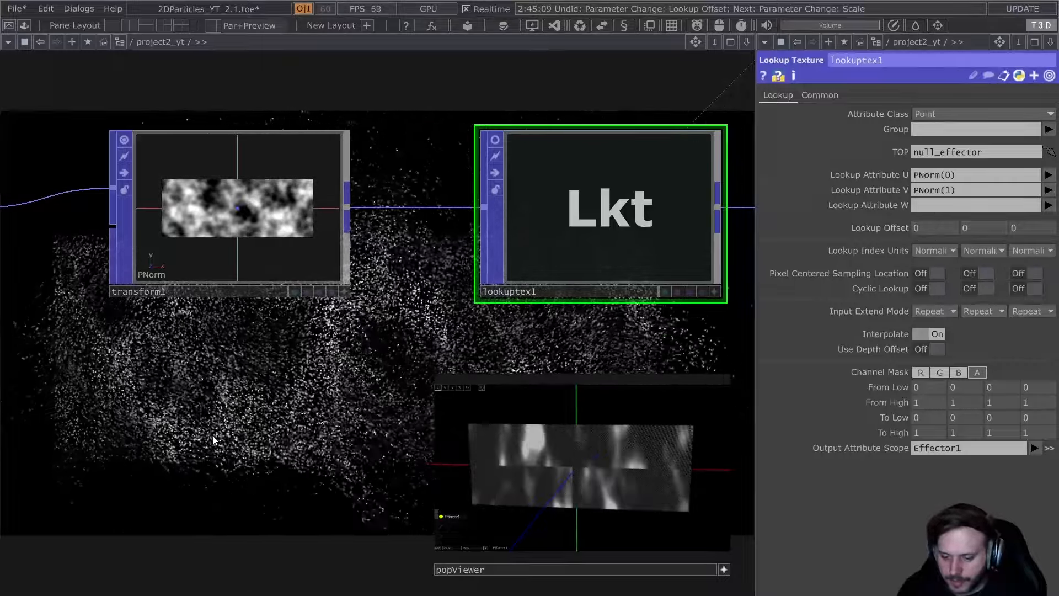
Try adjusting transform1's Y Scale while watching the Effector1 pattern in the popViewer.
{"action": "left_click", "coordinate": [223, 197]}
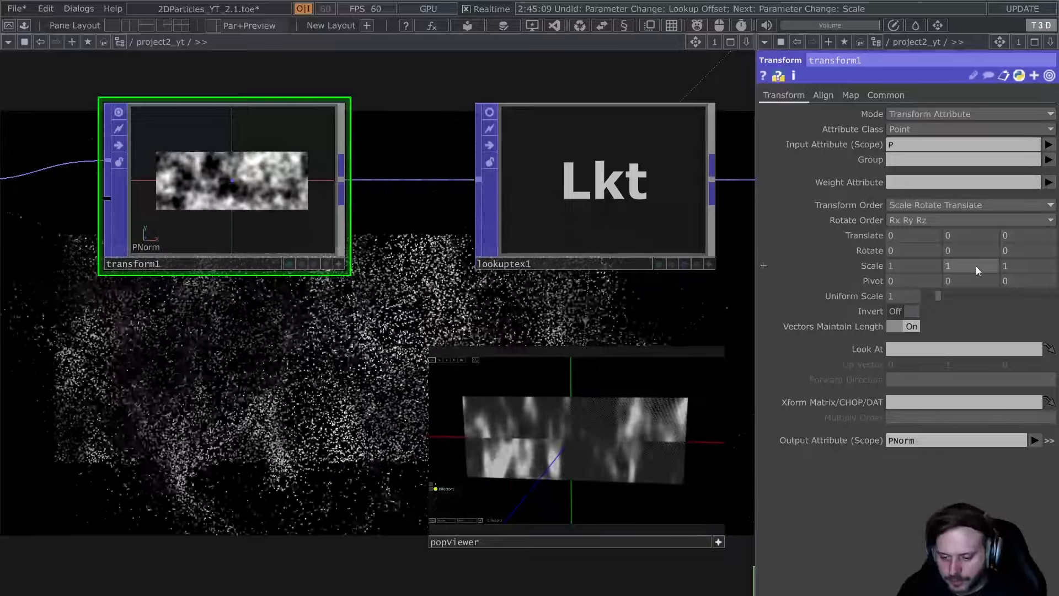
{"action": "middle_click_drag", "start_coordinate": [975, 266], "coordinate": [963, 208]}
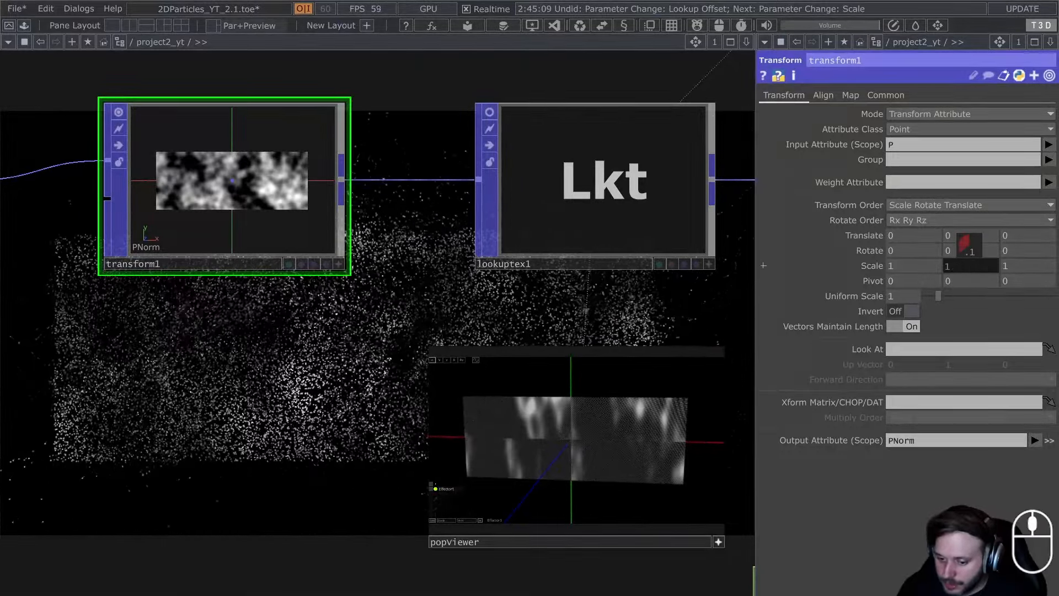
{"action": "middle_click_drag", "start_coordinate": [963, 243], "coordinate": [975, 259]}
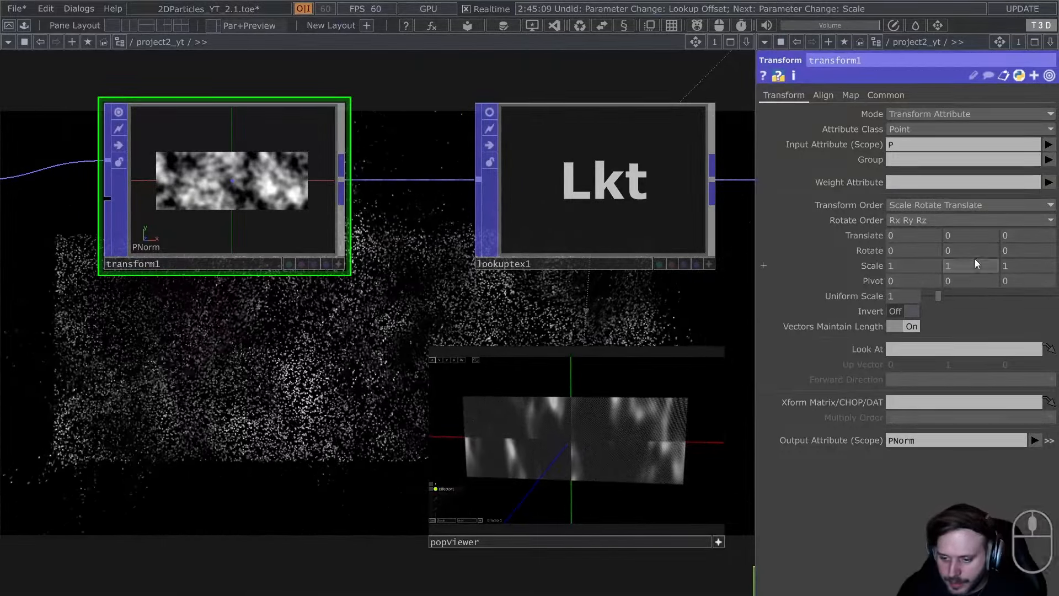
Review transform1's alignment parameters and its available Mode options.
{"action": "left_click", "coordinate": [824, 96]}
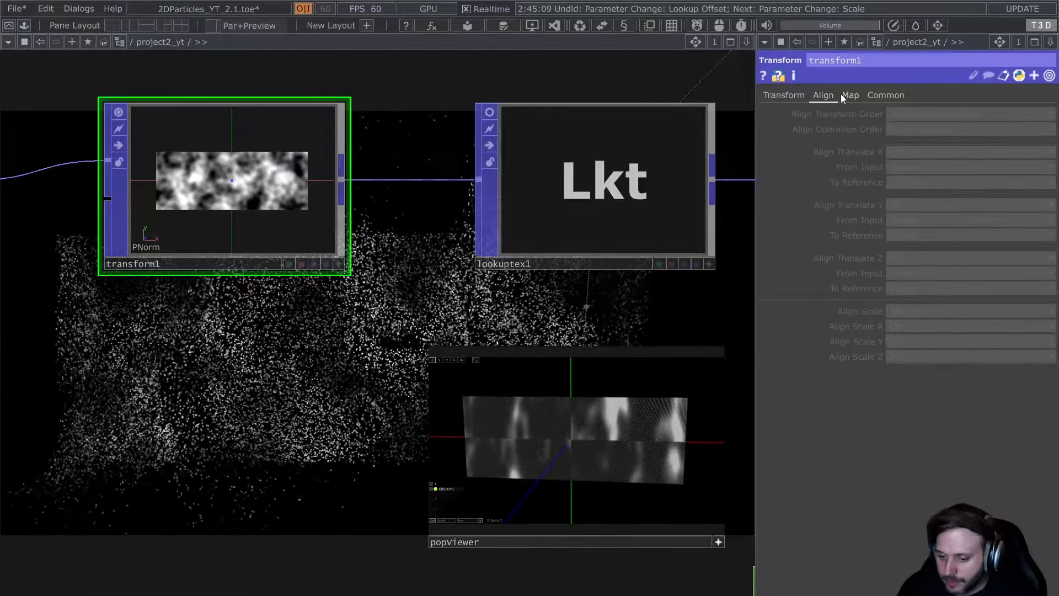
{"action": "left_click", "coordinate": [800, 96]}
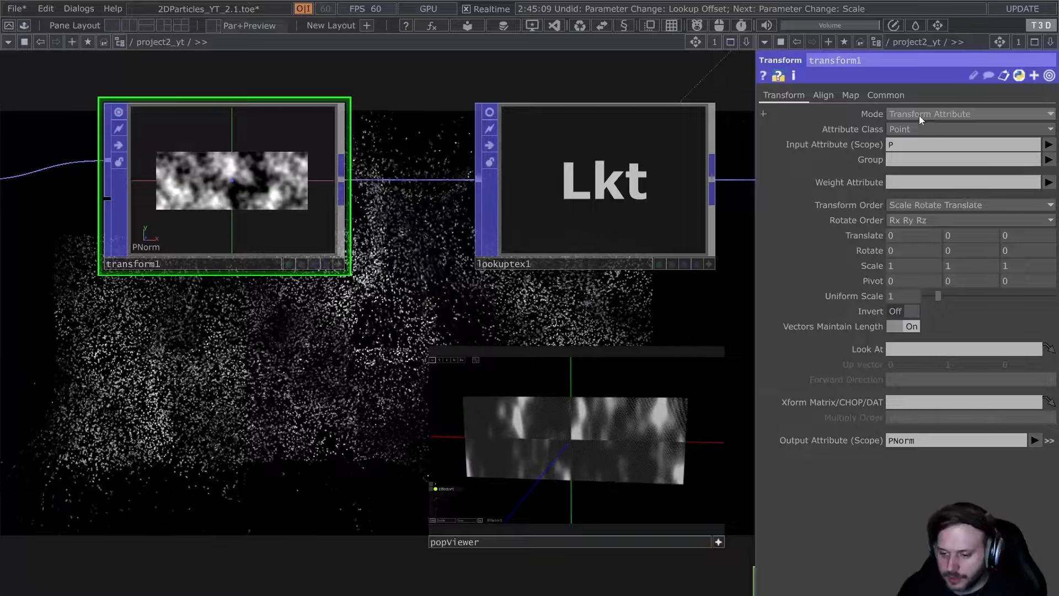
{"action": "left_click", "coordinate": [919, 115]}
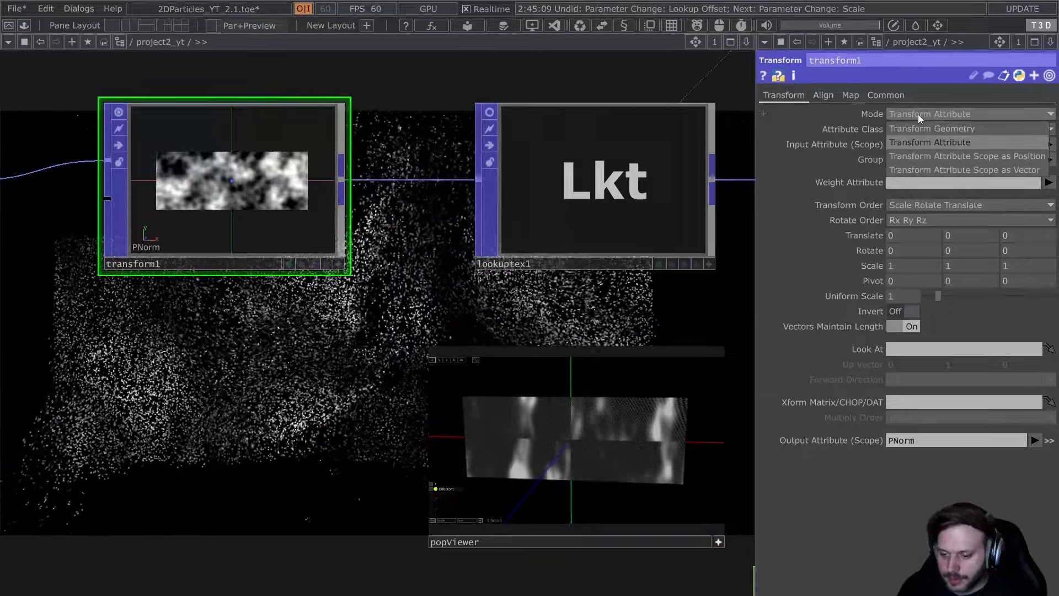
{"action": "left_click", "coordinate": [915, 114]}
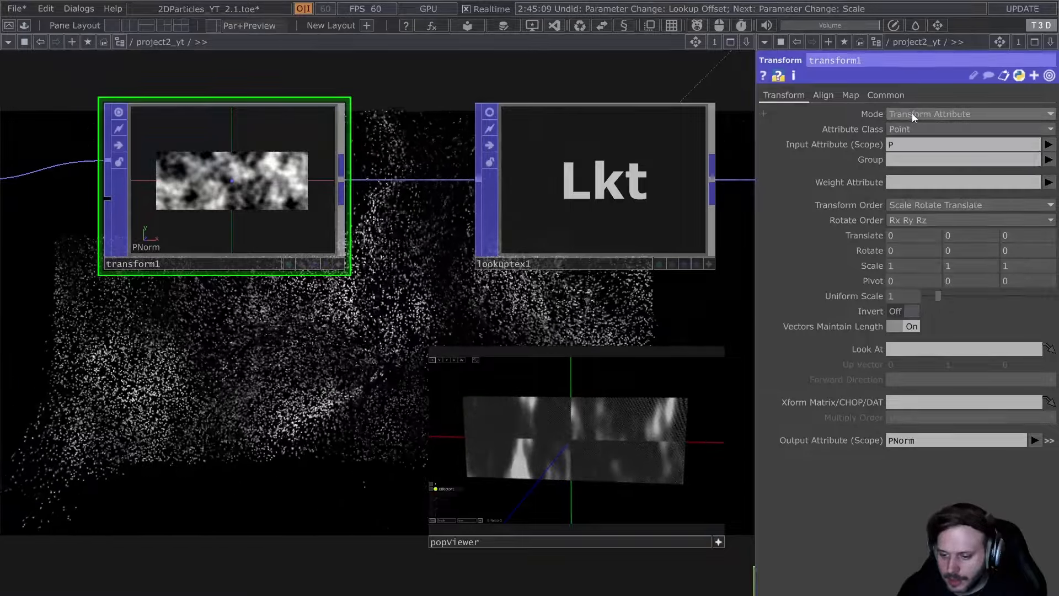
{"action": "left_click", "coordinate": [829, 95]}
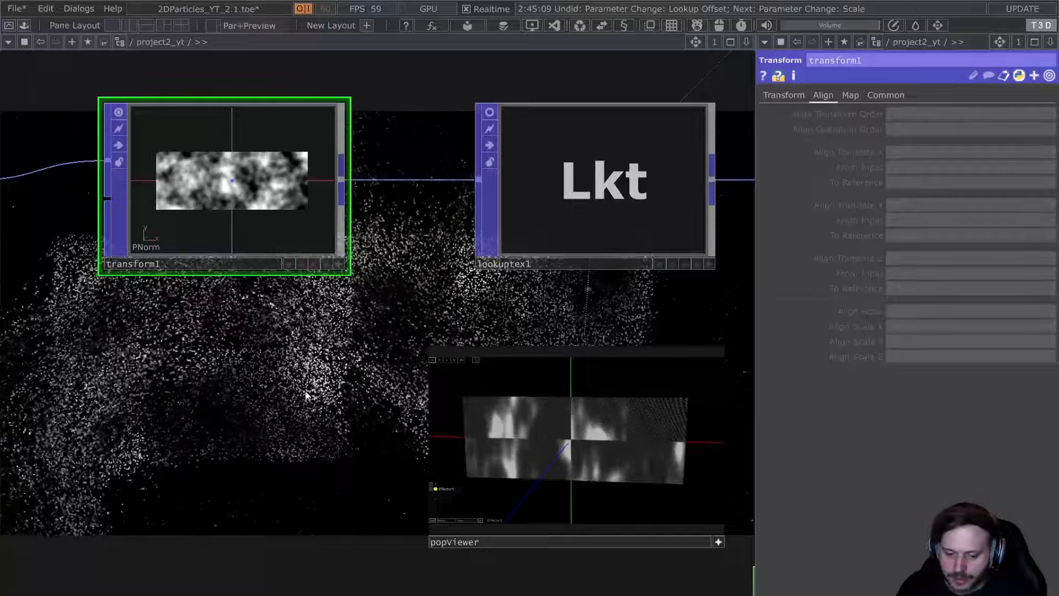
{"action": "left_click", "coordinate": [797, 95]}
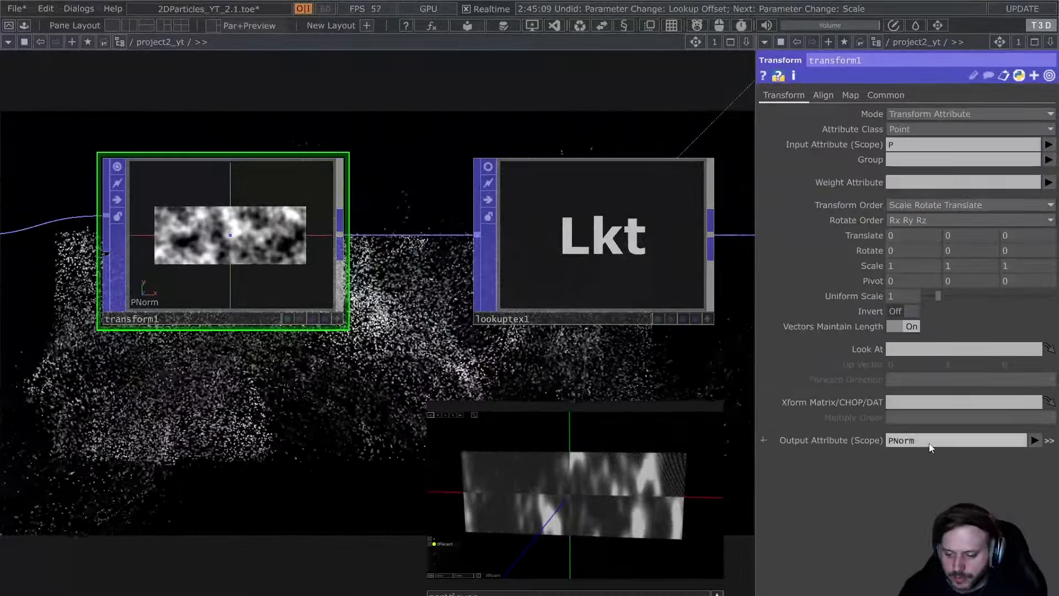
Set transform1's Output Attribute Scope to P.
{"action": "key", "text": "BackSpace"}
{"action": "key", "text": "BackSpace"}
{"action": "key", "text": "BackSpace"}
{"action": "key", "text": "BackSpace"}
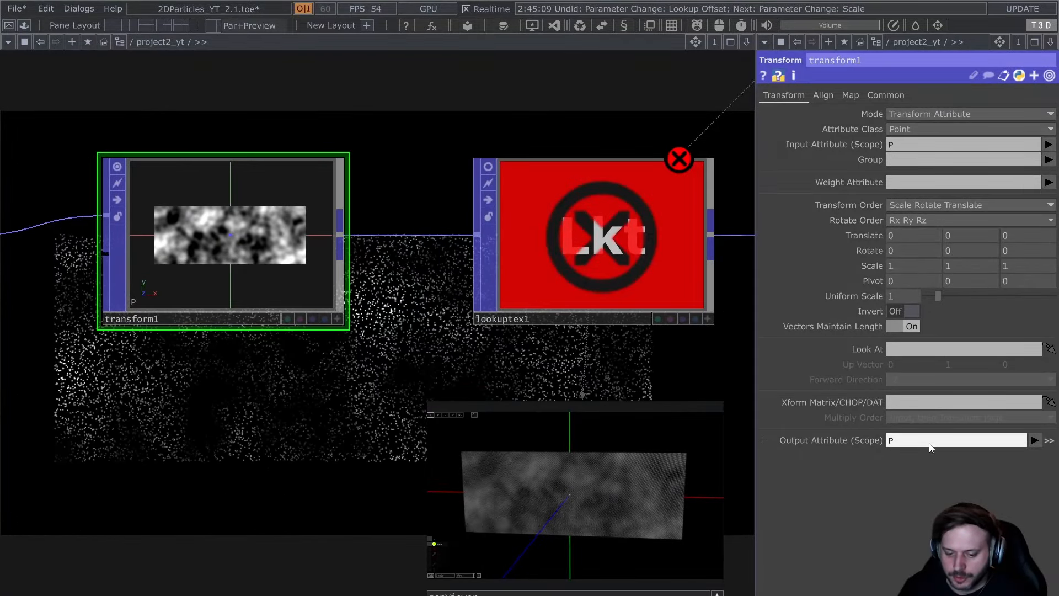
Set transform1's X Translate to 0.5 and frame the points in its viewer.
{"action": "scroll", "coordinate": [144, 175], "scroll_direction": "up", "scroll_amount": 6}
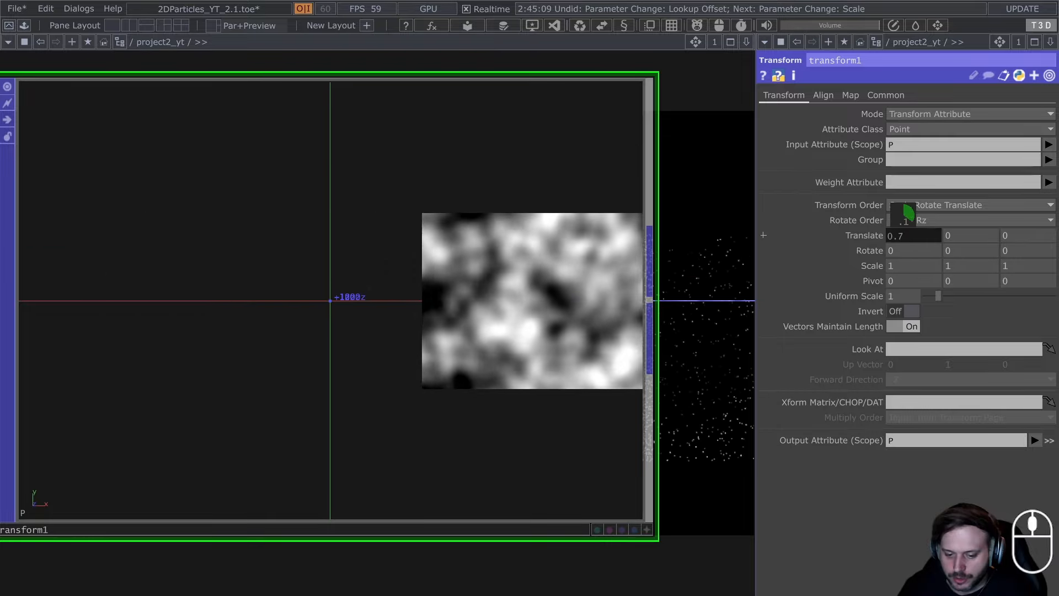
{"action": "scroll", "coordinate": [307, 354], "scroll_direction": "down", "scroll_amount": 2}
{"action": "scroll", "coordinate": [308, 355], "scroll_direction": "down", "scroll_amount": 3}
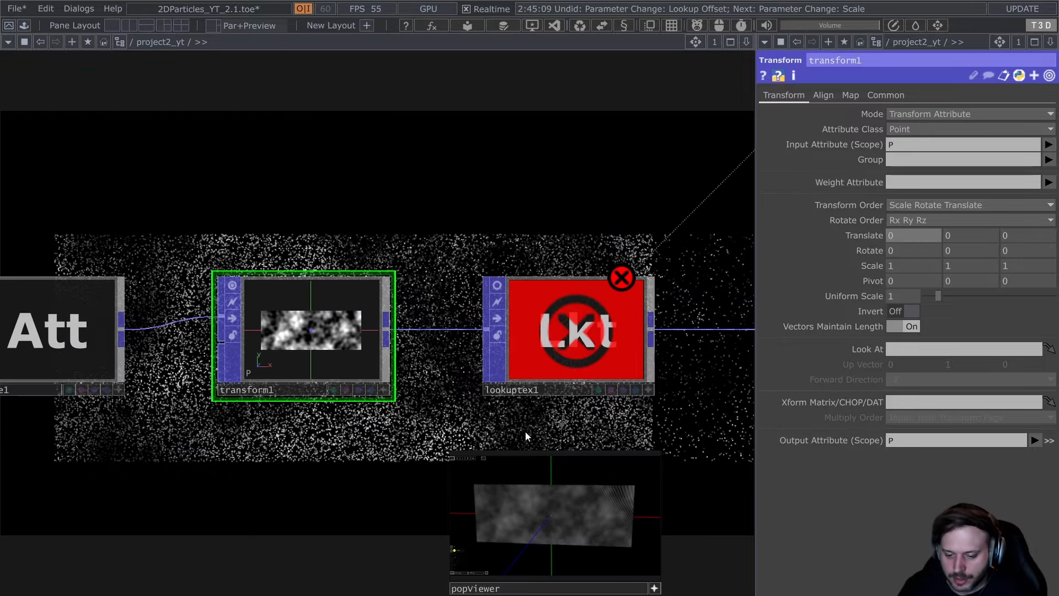
{"action": "scroll", "coordinate": [301, 298], "scroll_direction": "up", "scroll_amount": 5}
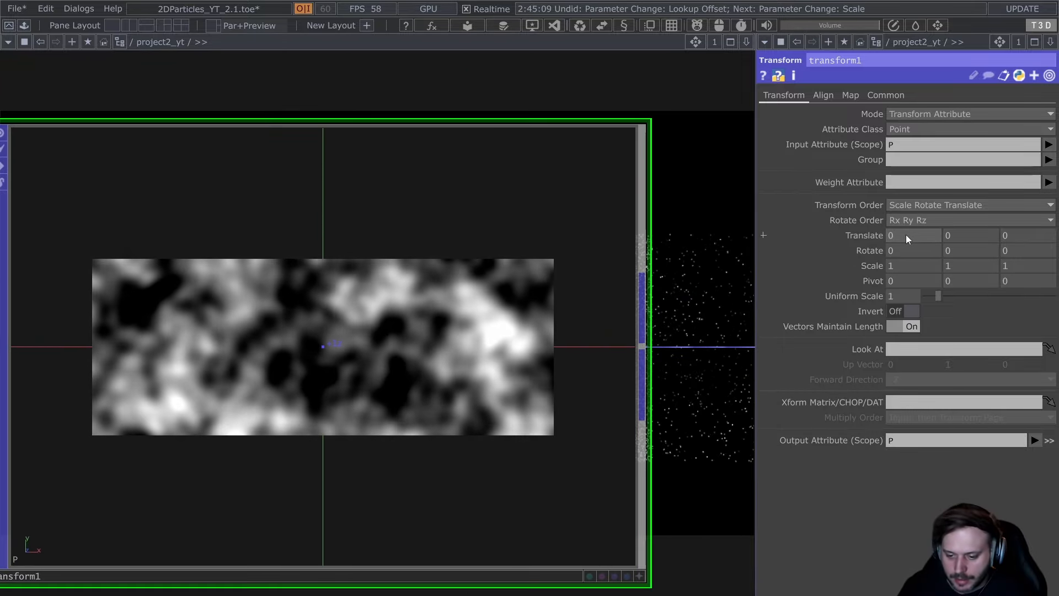
{"action": "middle_click_drag", "start_coordinate": [904, 234], "coordinate": [949, 221]}
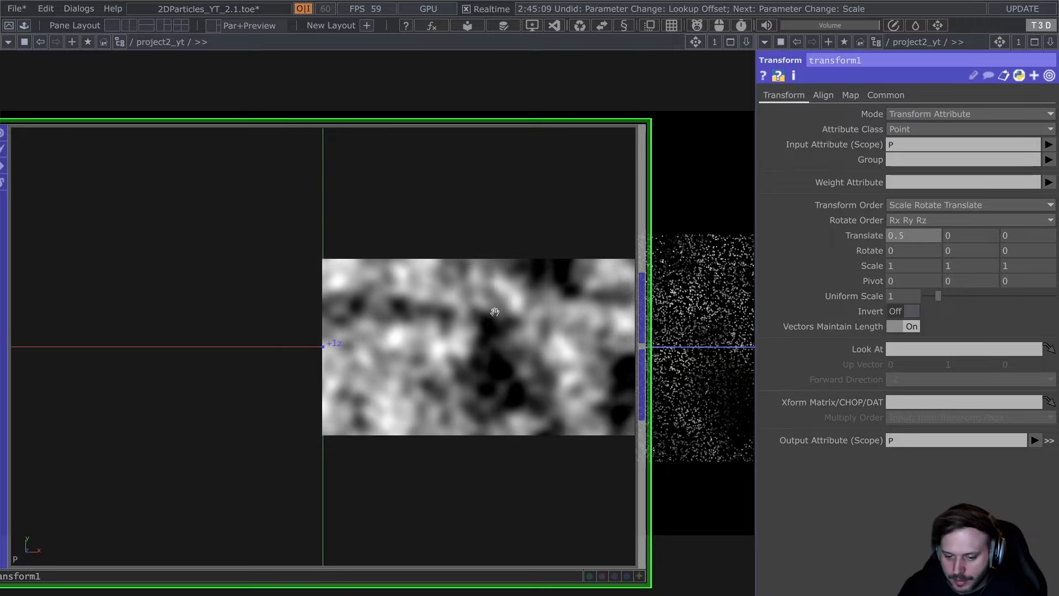
{"action": "key", "text": "a"}
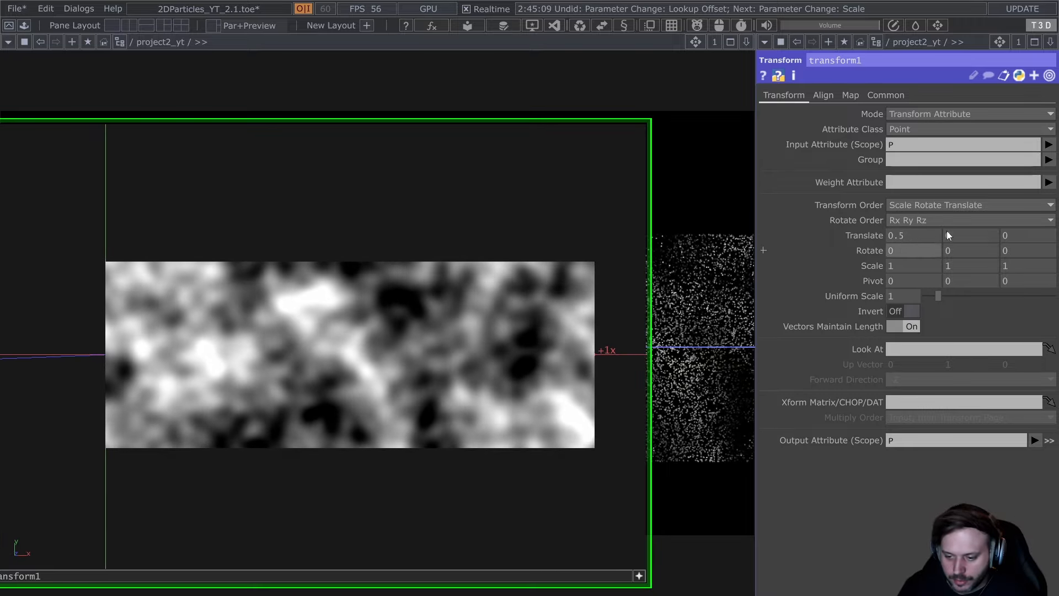
Try a Y Translate of 0.2 and a Y Scale of 2.5 on transform1, checking the plane in its viewer.
{"action": "mouse_move", "coordinate": [957, 235]}
{"action": "middle_mouse_down"}
{"action": "mouse_move", "coordinate": [959, 221]}
{"action": "mouse_move", "coordinate": [987, 221]}
{"action": "mouse_move", "coordinate": [959, 234]}
{"action": "mouse_move", "coordinate": [976, 233]}
{"action": "middle_mouse_up"}
{"action": "left_click_drag", "start_coordinate": [239, 309], "coordinate": [358, 339]}
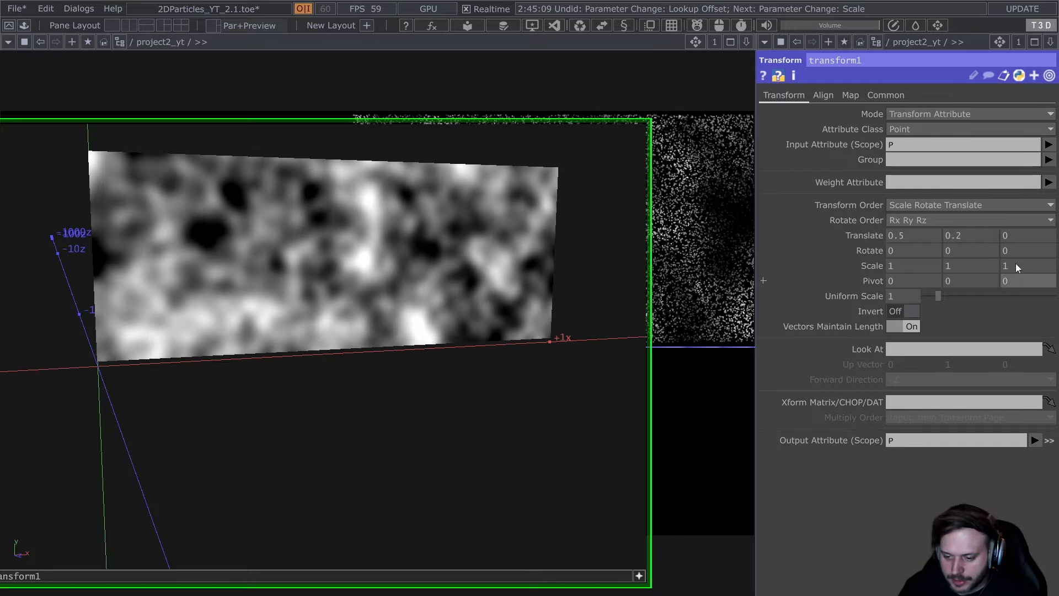
{"action": "middle_click_drag", "start_coordinate": [973, 238], "coordinate": [972, 223]}
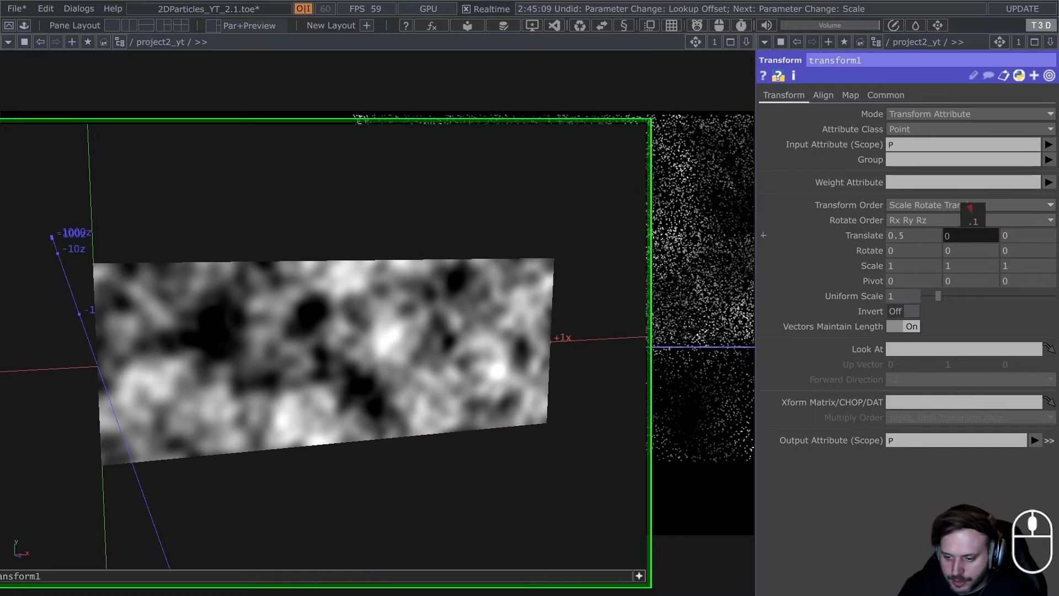
{"action": "middle_click_drag", "start_coordinate": [965, 270], "coordinate": [1003, 247]}
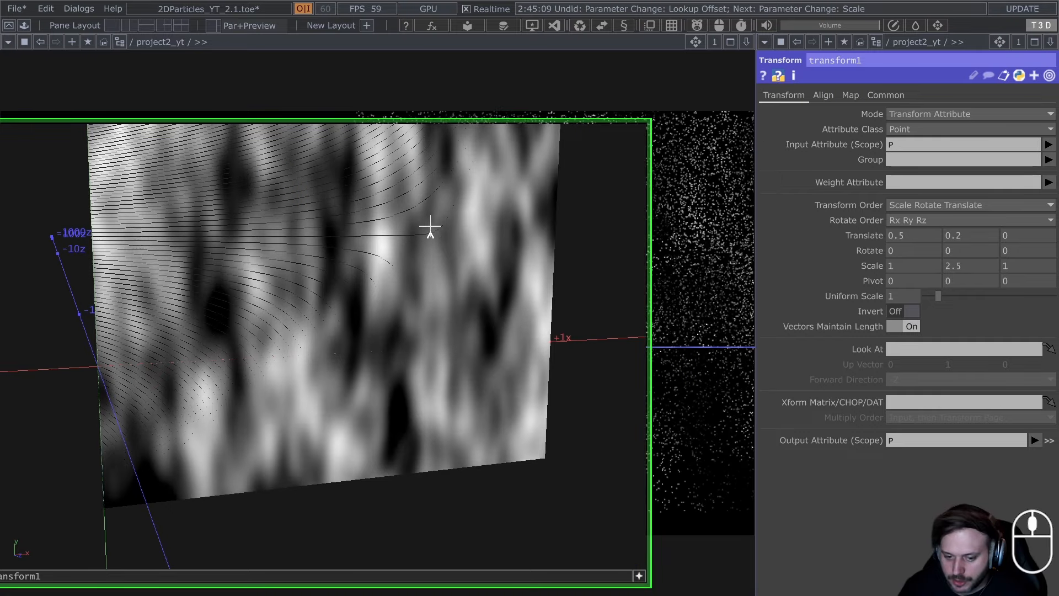
{"action": "scroll", "coordinate": [444, 229], "scroll_direction": "down", "scroll_amount": 3}
{"action": "right_click_drag", "start_coordinate": [447, 241], "coordinate": [432, 317]}
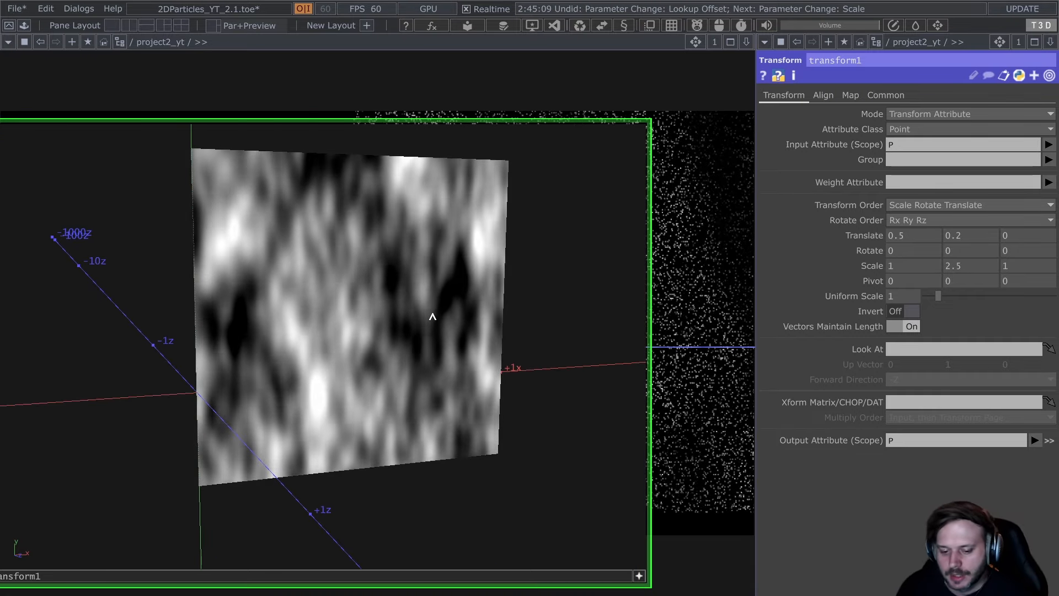
Check null_source's aspect ratio and drive transform1's Y Scale with the expression op('null_source').aspect.
{"action": "scroll", "coordinate": [689, 287], "scroll_direction": "down", "scroll_amount": 5}
{"action": "left_click_drag", "start_coordinate": [717, 182], "coordinate": [670, 308]}
{"action": "middle_click", "coordinate": [214, 296]}
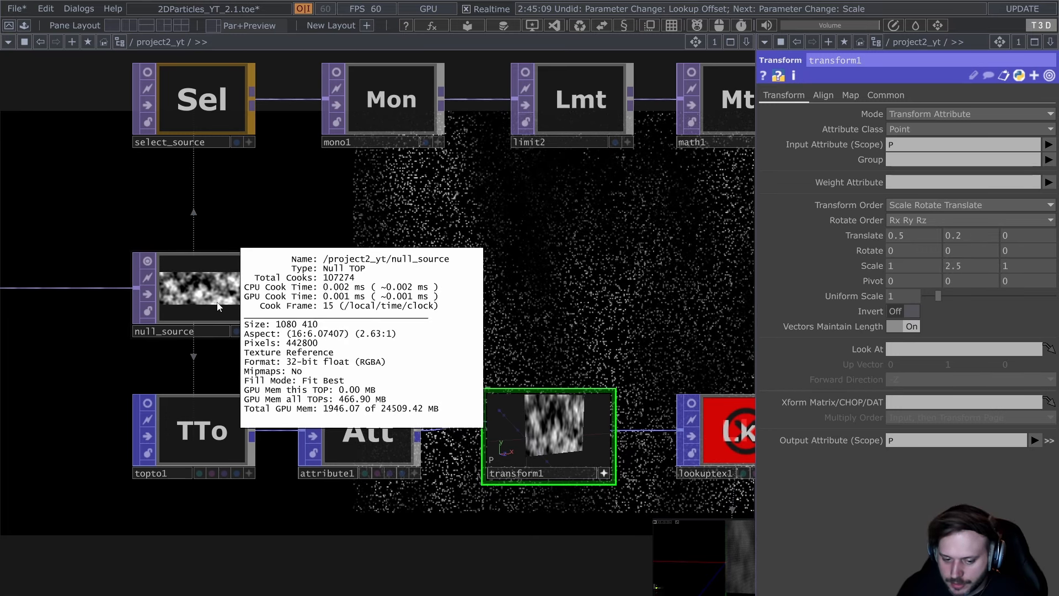
{"action": "left_click_drag", "start_coordinate": [198, 301], "coordinate": [965, 269]}
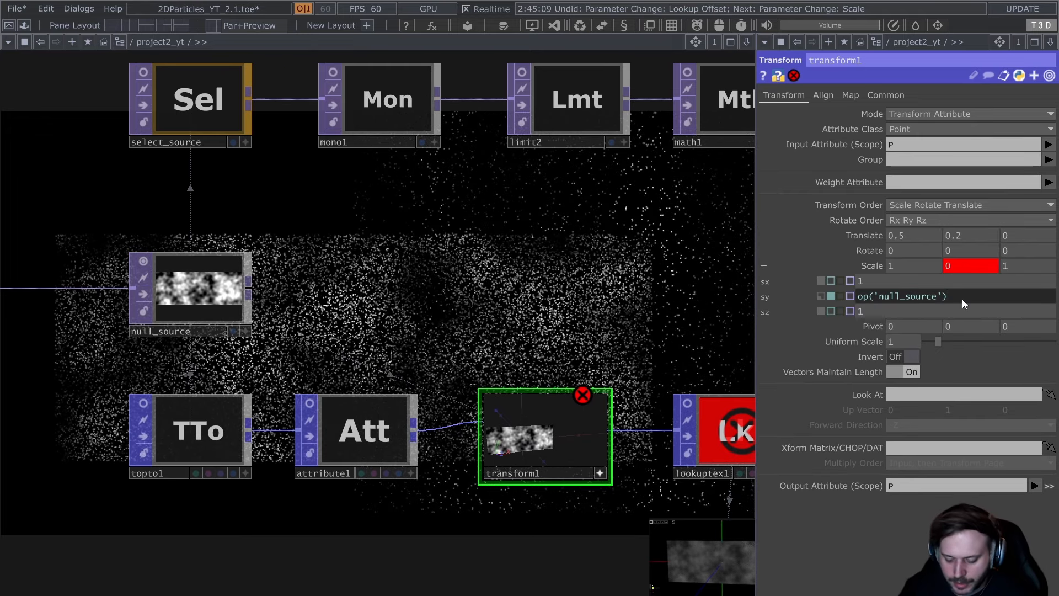
{"action": "type", "text": ".aspe"}
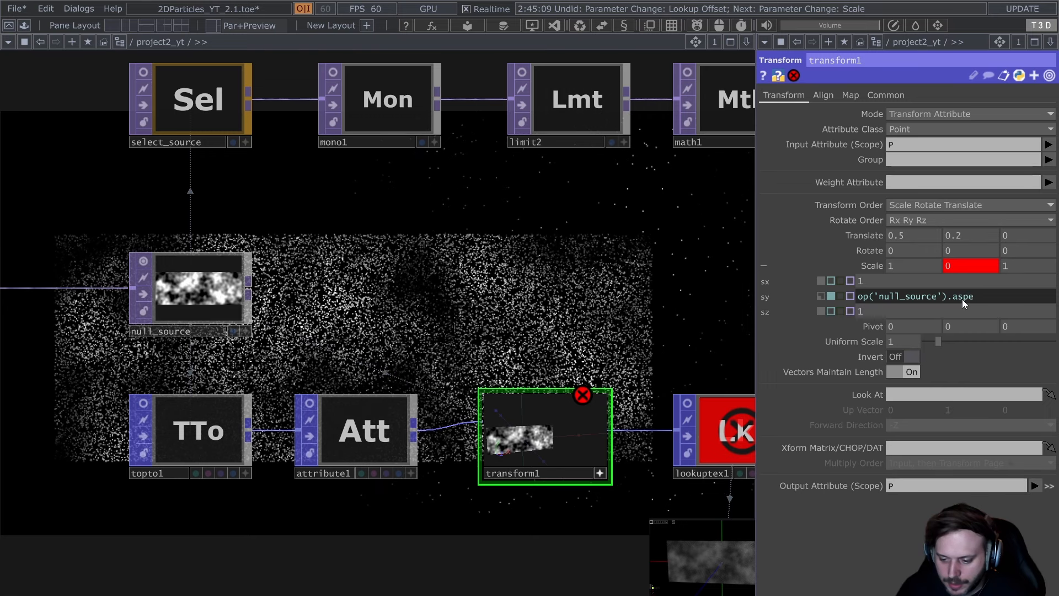
{"action": "type", "text": "ct"}
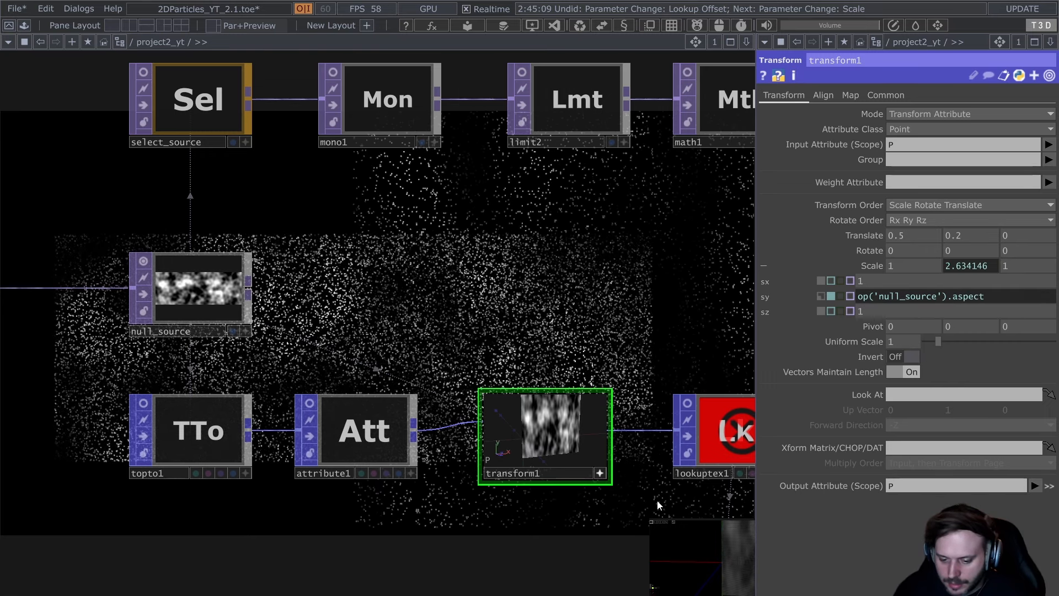
Set transform1's Y Translate to 0.5 and check the plane's position relative to the origin.
{"action": "scroll", "coordinate": [596, 508], "scroll_direction": "up", "scroll_amount": 5}
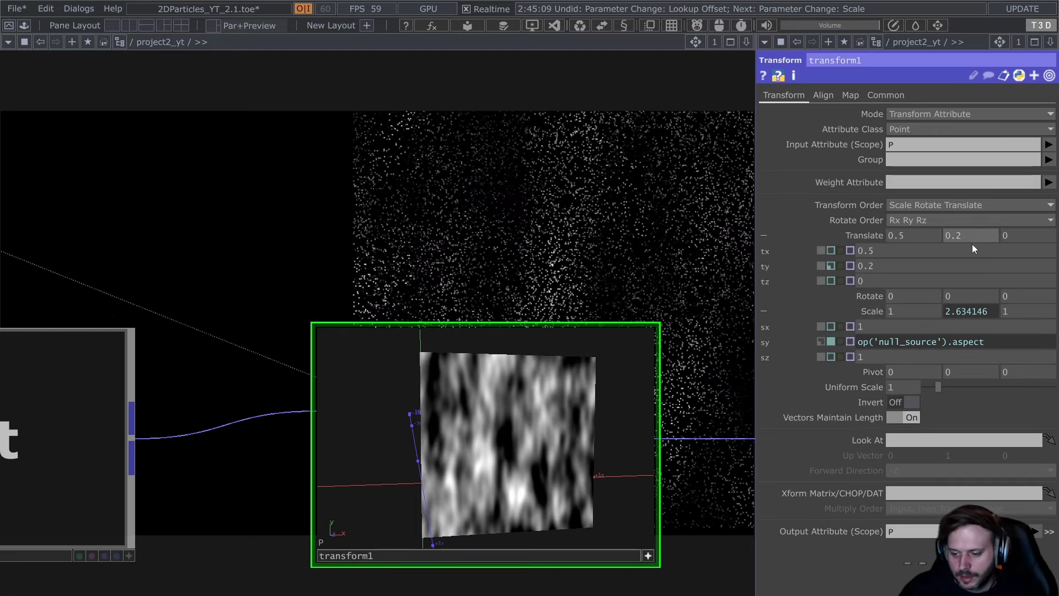
{"action": "middle_click_drag", "start_coordinate": [961, 241], "coordinate": [982, 221]}
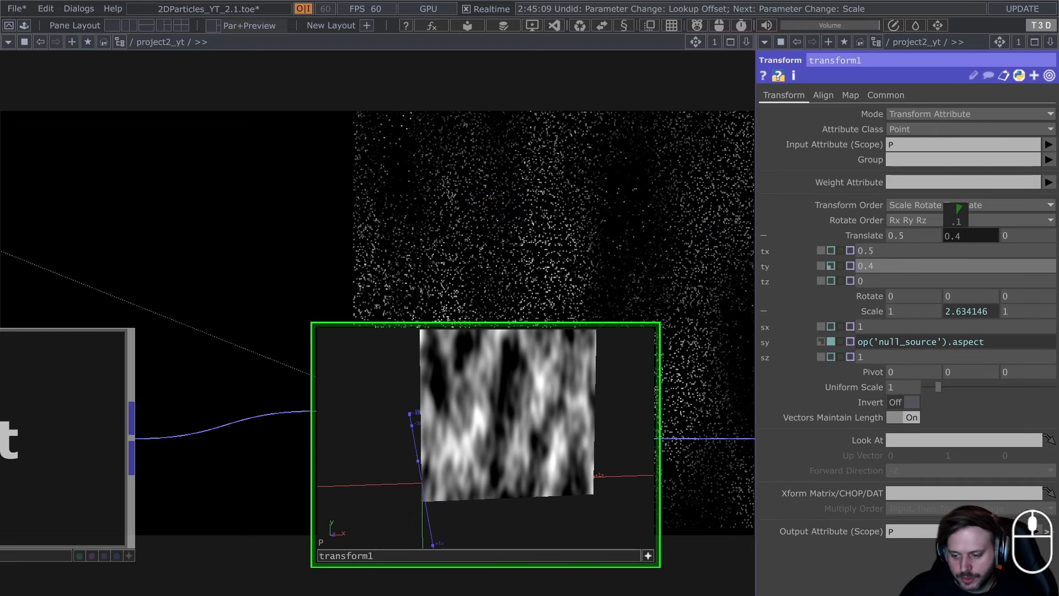
{"action": "left_click", "coordinate": [909, 208]}
{"action": "left_click", "coordinate": [913, 203]}
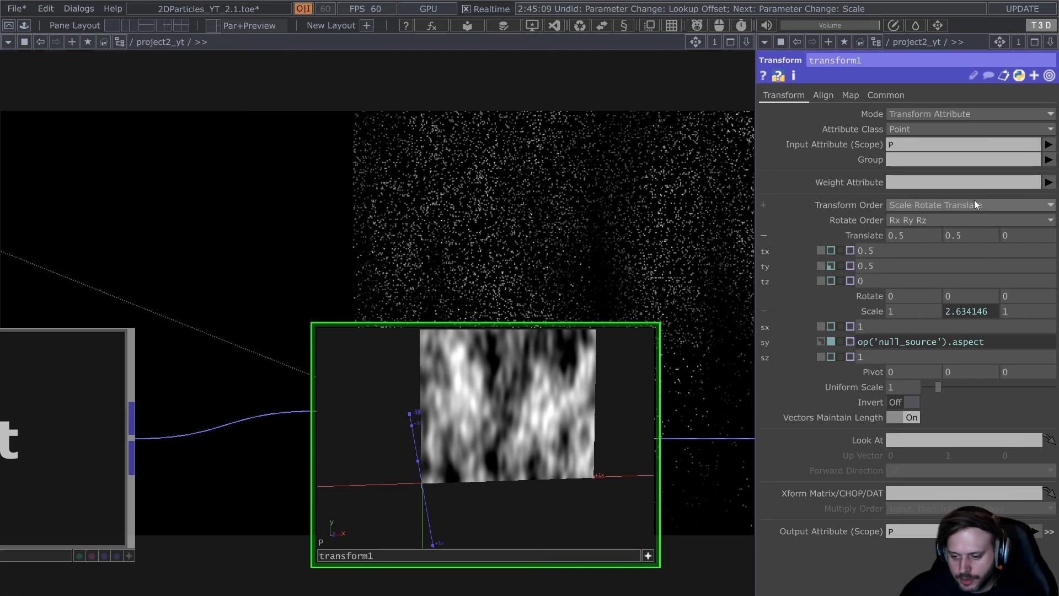
{"action": "left_click_drag", "start_coordinate": [524, 355], "coordinate": [581, 516]}
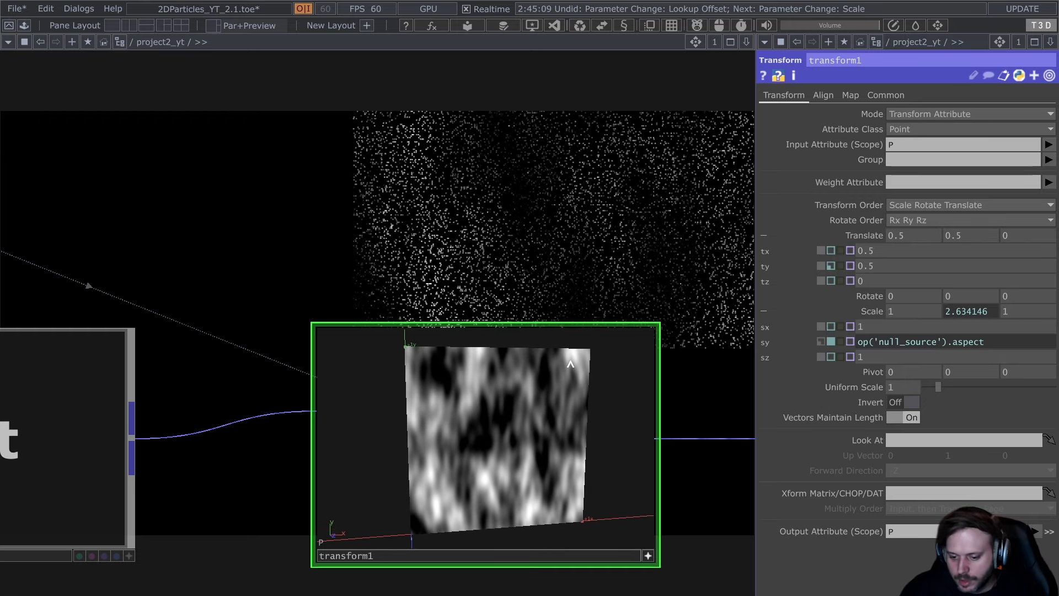
Set transform1's Output Attribute Scope to PNorm.
{"action": "scroll", "coordinate": [610, 220], "scroll_direction": "down", "scroll_amount": 4}
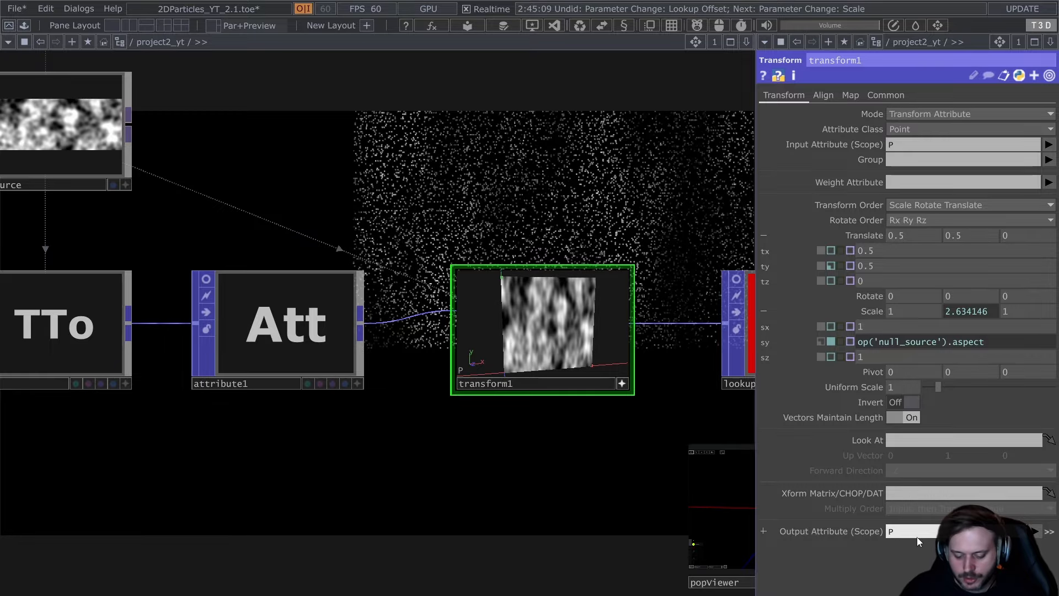
{"action": "type", "text": "Norm"}
{"action": "key", "text": "Return"}
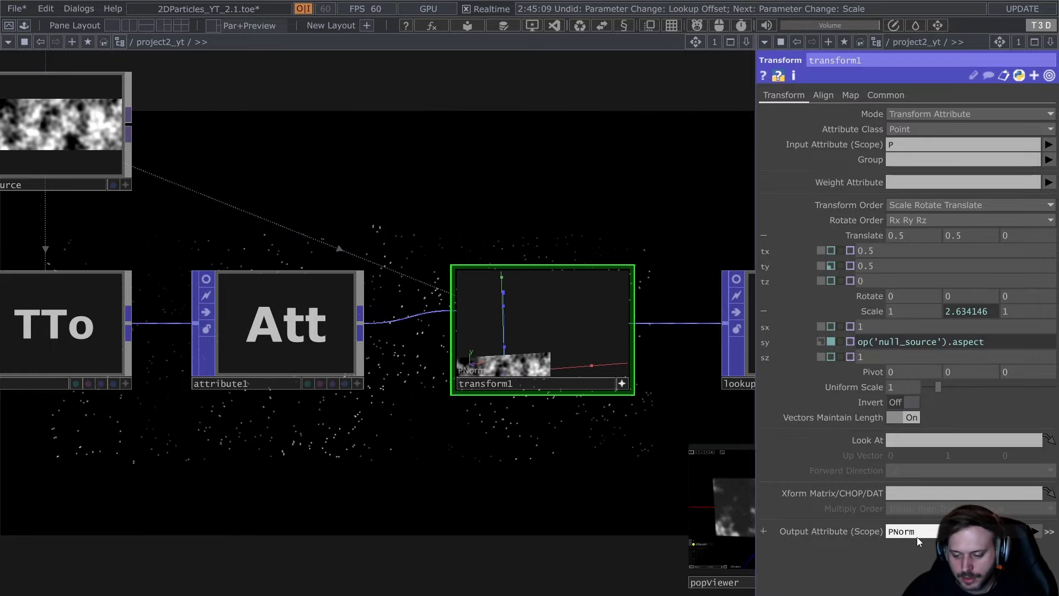
Examine the Effector1 pattern on the points in the popViewer.
{"action": "left_click_drag", "start_coordinate": [406, 452], "coordinate": [392, 447]}
{"action": "scroll", "coordinate": [358, 425], "scroll_direction": "down", "scroll_amount": 3}
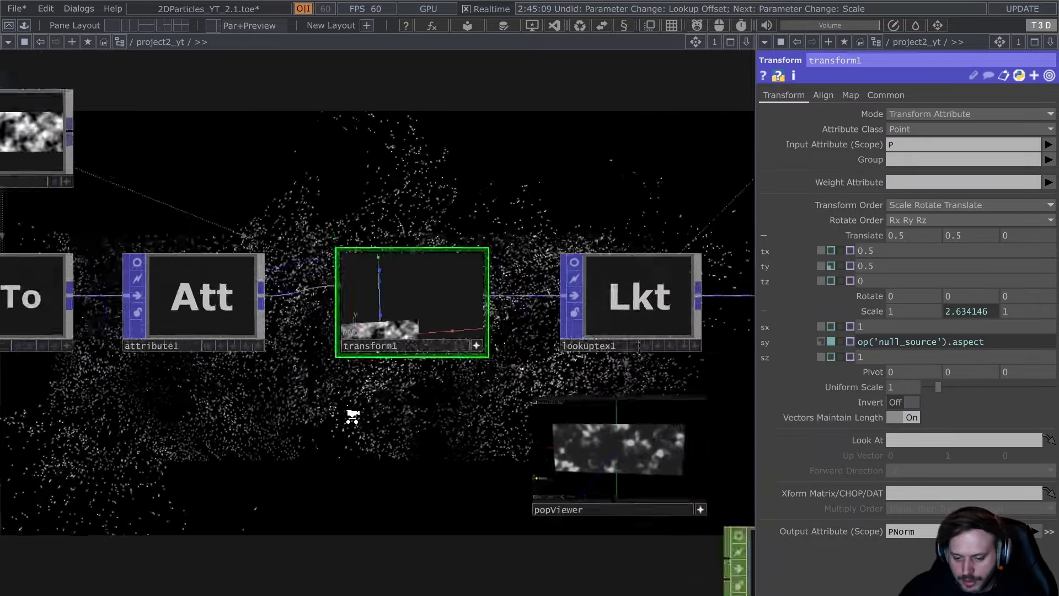
{"action": "scroll", "coordinate": [497, 485], "scroll_direction": "up", "scroll_amount": 5}
{"action": "left_click_drag", "start_coordinate": [491, 484], "coordinate": [378, 500]}
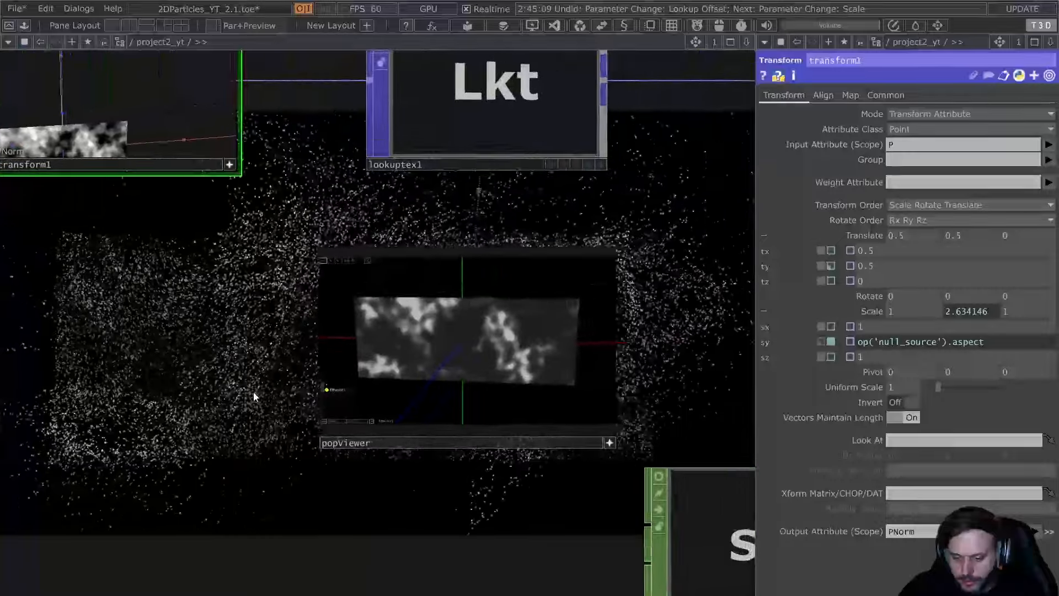
{"action": "scroll", "coordinate": [243, 380], "scroll_direction": "up", "scroll_amount": 2}
{"action": "left_click_drag", "start_coordinate": [244, 380], "coordinate": [165, 401]}
{"action": "scroll", "coordinate": [212, 393], "scroll_direction": "up", "scroll_amount": 2}
{"action": "left_click_drag", "start_coordinate": [270, 394], "coordinate": [237, 401]}
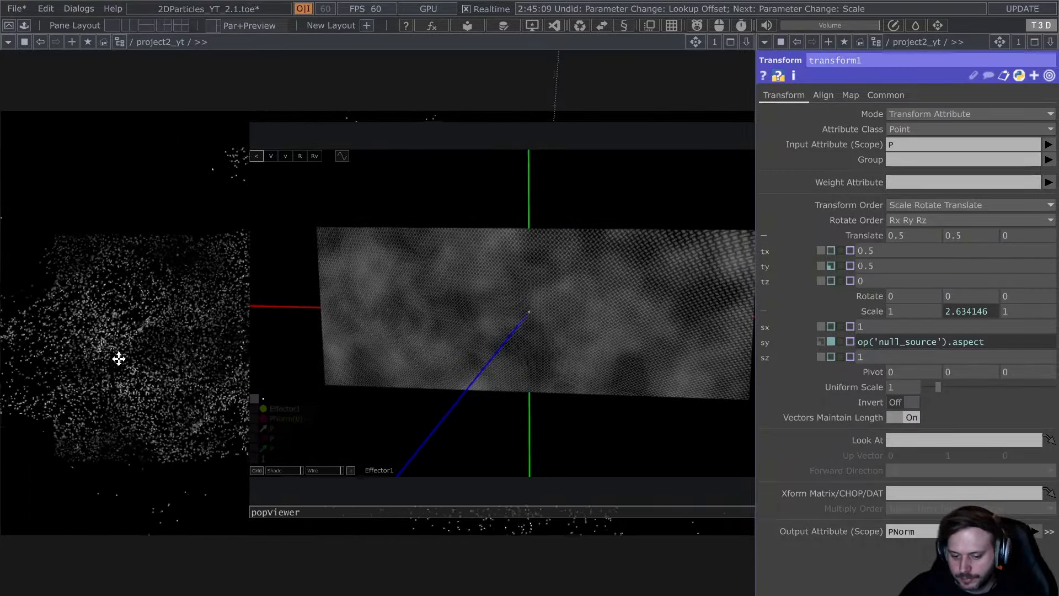
{"action": "scroll", "coordinate": [118, 357], "scroll_direction": "down", "scroll_amount": 8}
Review lookuptex1's parameters, then turn on the null_effector node's viewer and inspect its texture up close.
{"action": "left_click", "coordinate": [191, 264]}
{"action": "scroll", "coordinate": [189, 265], "scroll_direction": "up", "scroll_amount": 4}
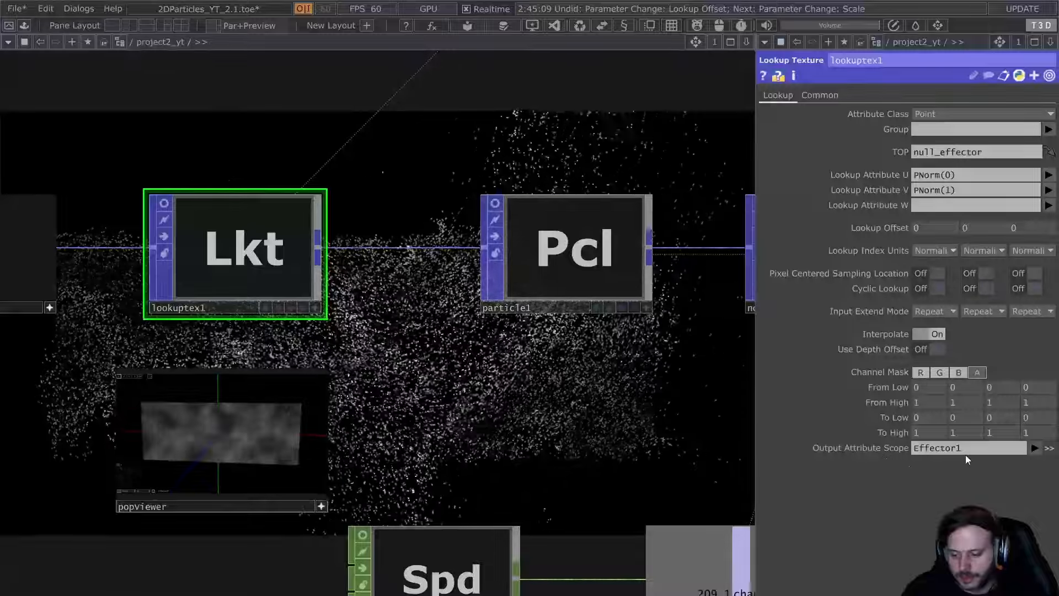
{"action": "left_click_drag", "start_coordinate": [347, 302], "coordinate": [419, 459]}
{"action": "left_click_drag", "start_coordinate": [417, 257], "coordinate": [106, 478]}
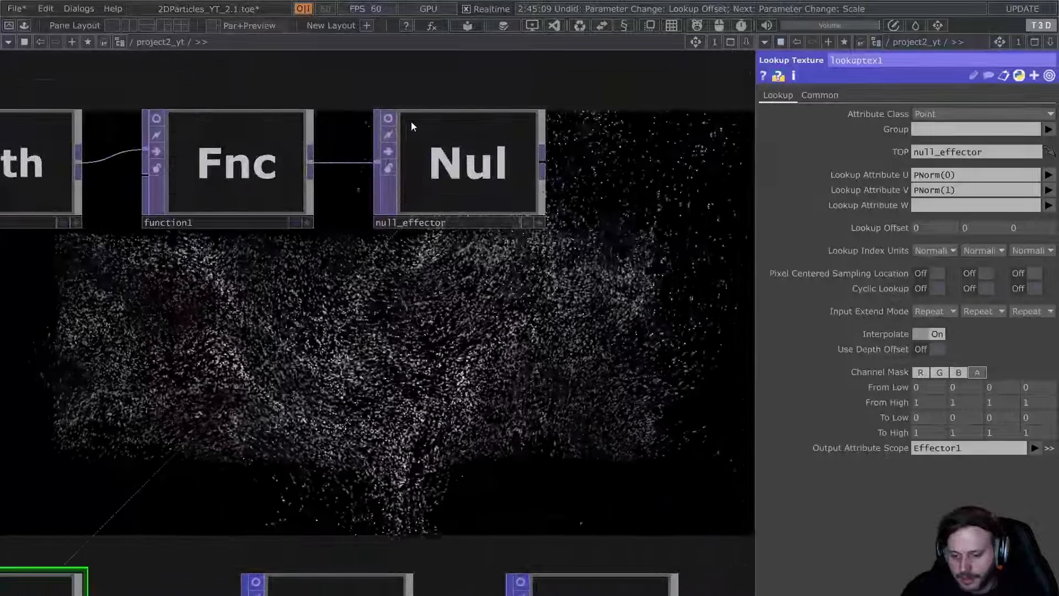
{"action": "left_click", "coordinate": [388, 119]}
{"action": "scroll", "coordinate": [428, 122], "scroll_direction": "up", "scroll_amount": 6}
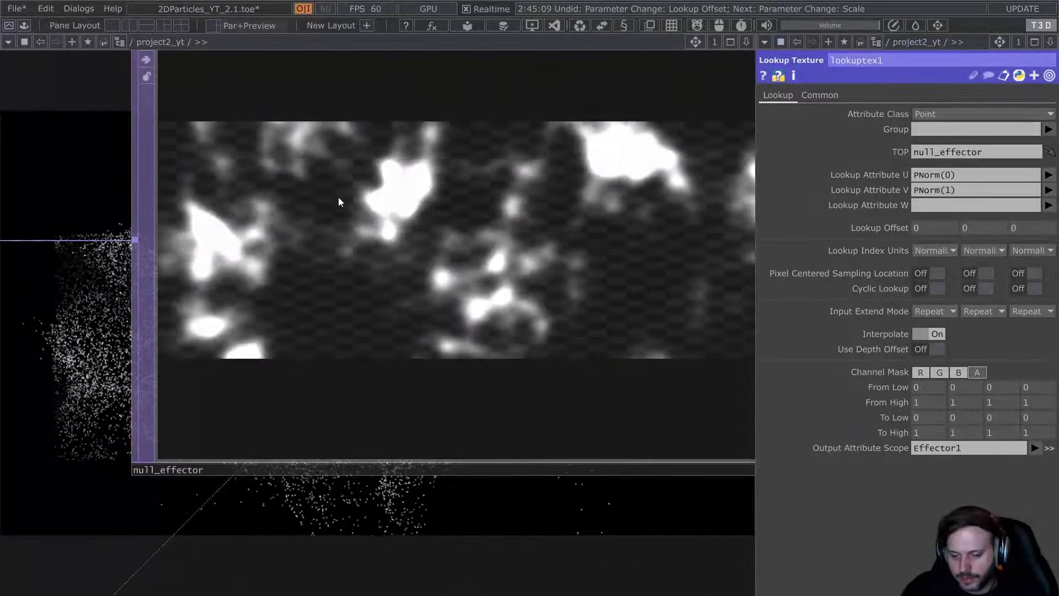
Connect the StarryNight movie output directly to null_source in place of crop1.
{"action": "scroll", "coordinate": [379, 220], "scroll_direction": "down", "scroll_amount": 10}
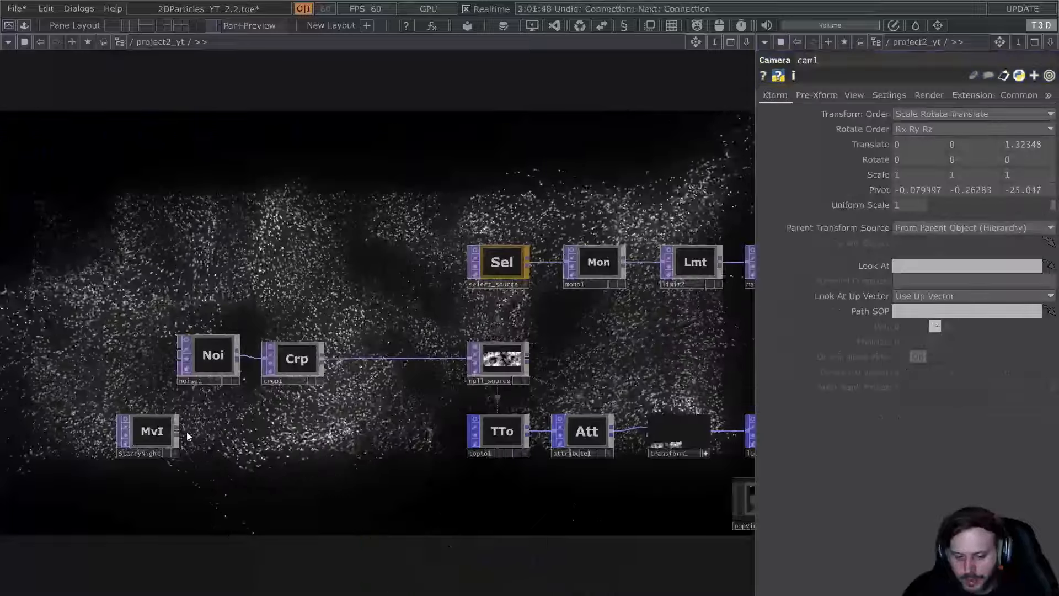
{"action": "left_click_drag", "start_coordinate": [177, 431], "coordinate": [364, 358]}
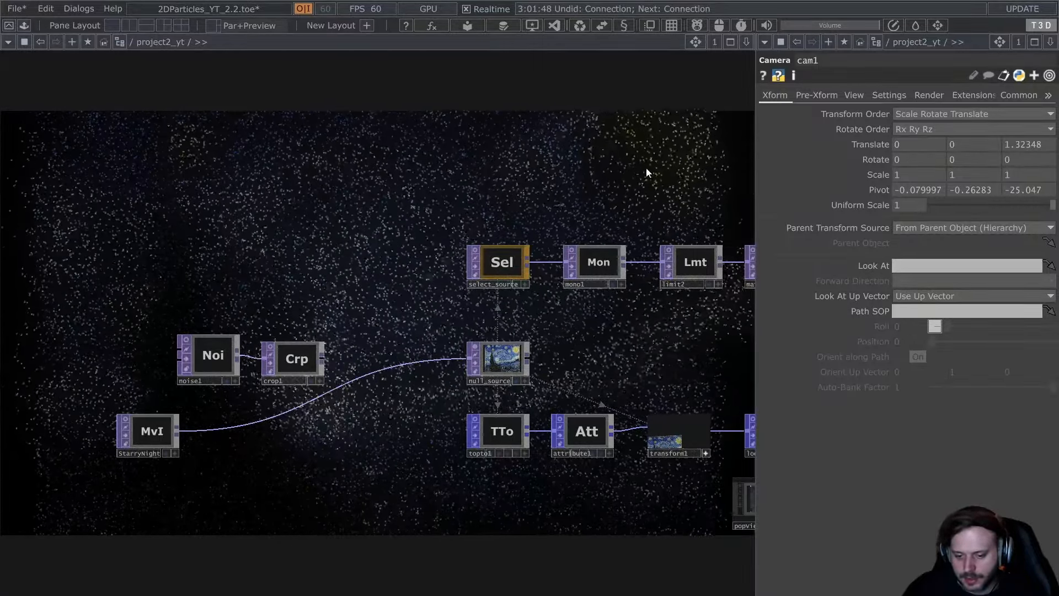
Examine the painting in null_source up close and compare its bright and dark areas with the particles in the background.
{"action": "scroll", "coordinate": [532, 344], "scroll_direction": "up", "scroll_amount": 5}
{"action": "scroll", "coordinate": [471, 346], "scroll_direction": "down", "scroll_amount": 5}
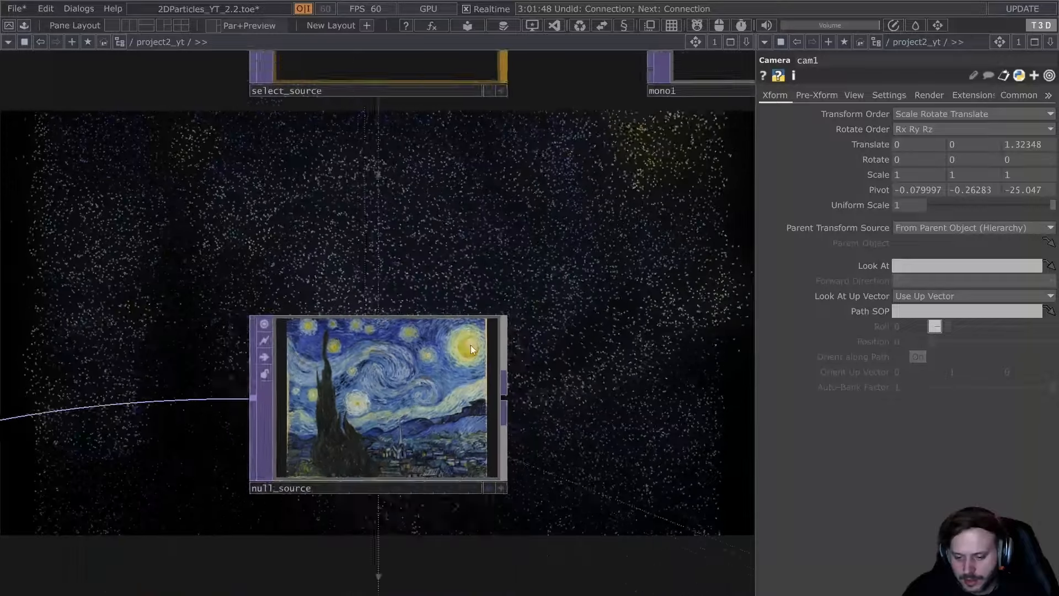
{"action": "scroll", "coordinate": [471, 345], "scroll_direction": "up", "scroll_amount": 3}
{"action": "scroll", "coordinate": [473, 339], "scroll_direction": "down", "scroll_amount": 2}
{"action": "scroll", "coordinate": [473, 339], "scroll_direction": "down", "scroll_amount": 4}
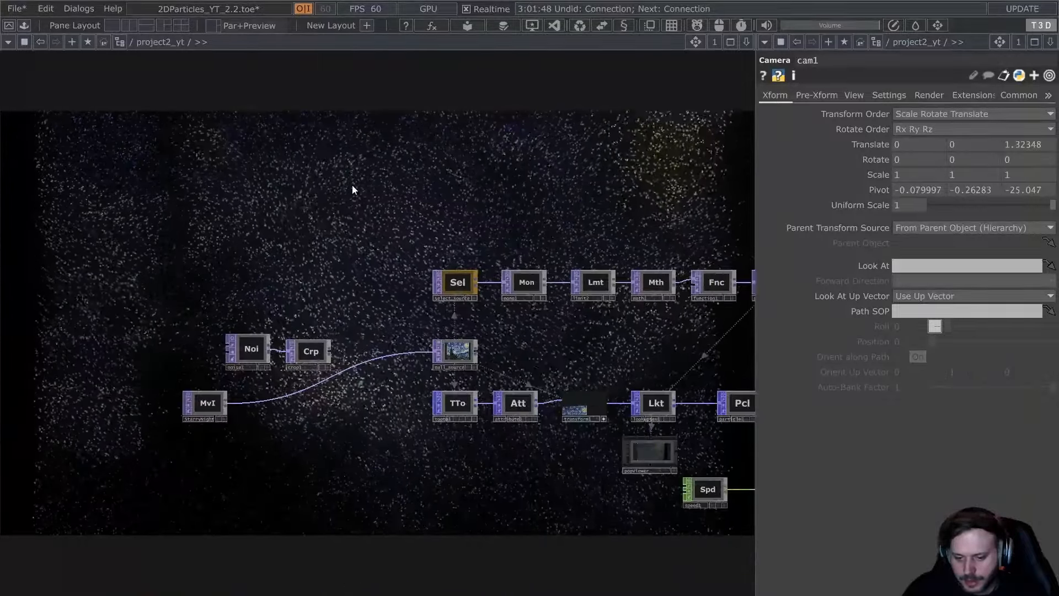
{"action": "scroll", "coordinate": [421, 199], "scroll_direction": "up", "scroll_amount": 2}
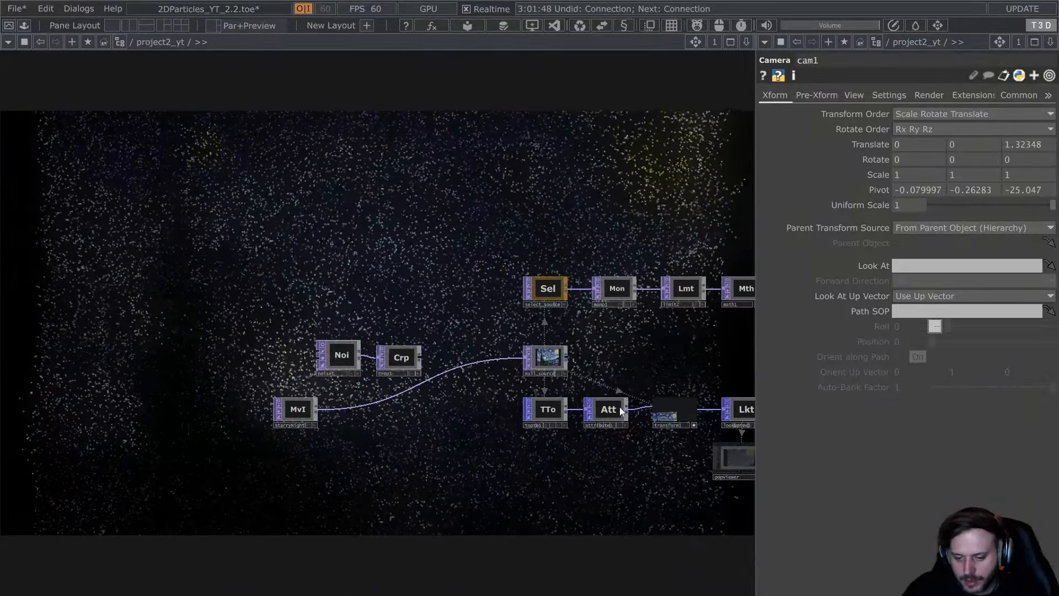
{"action": "scroll", "coordinate": [552, 361], "scroll_direction": "up", "scroll_amount": 8}
{"action": "scroll", "coordinate": [256, 301], "scroll_direction": "down", "scroll_amount": 8}
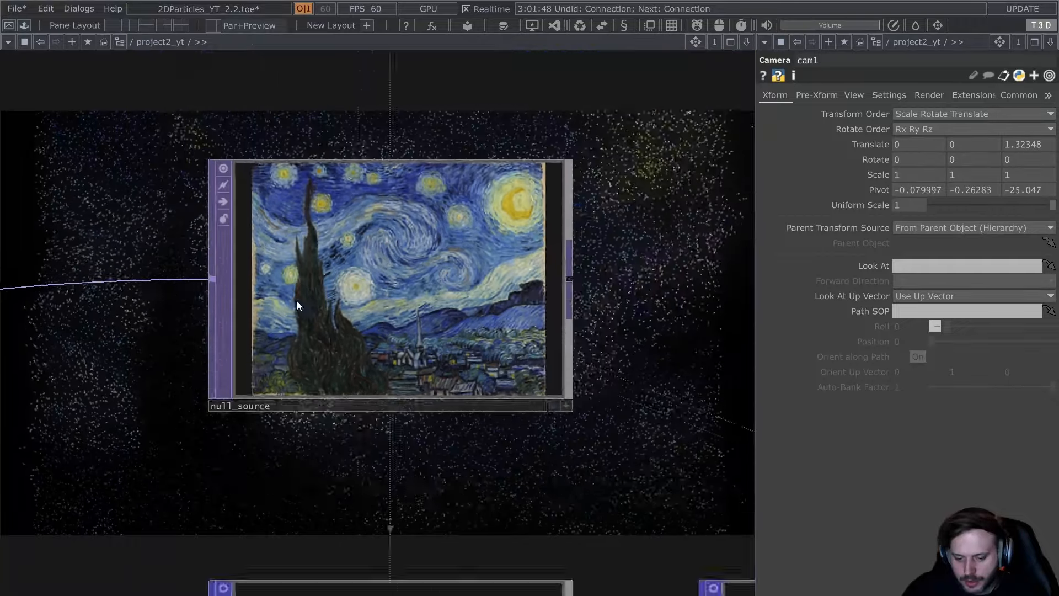
Route the StarryNight movie through crop1 and connect crop1's output to null_source.
{"action": "left_click_drag", "start_coordinate": [142, 371], "coordinate": [431, 503]}
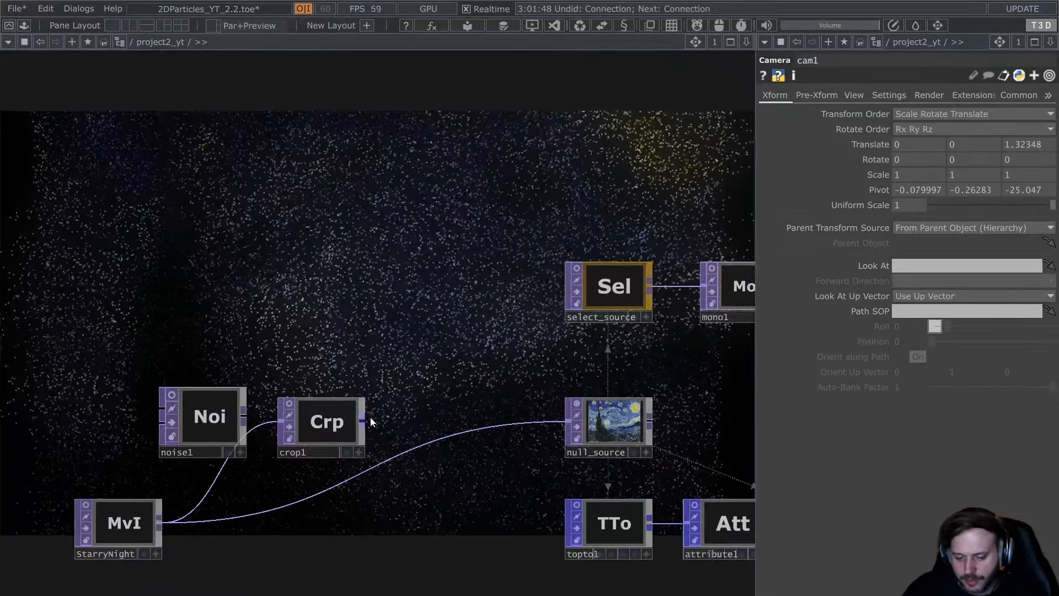
{"action": "left_click_drag", "start_coordinate": [366, 419], "coordinate": [419, 447]}
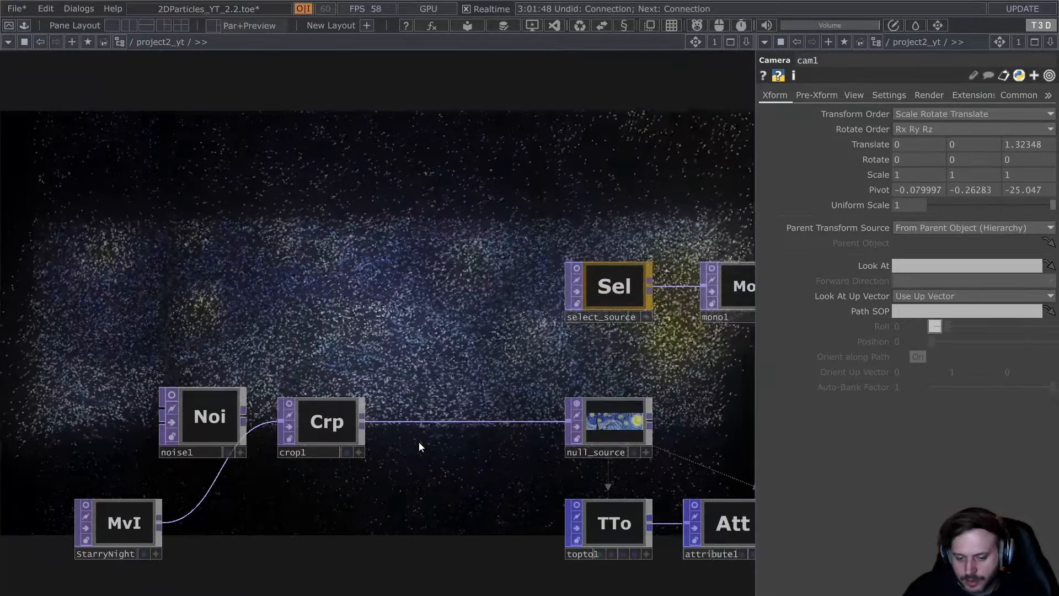
Select particle1 in the particle chain and review its parameters.
{"action": "left_click_drag", "start_coordinate": [419, 341], "coordinate": [547, 436]}
{"action": "left_click_drag", "start_coordinate": [527, 299], "coordinate": [397, 269]}
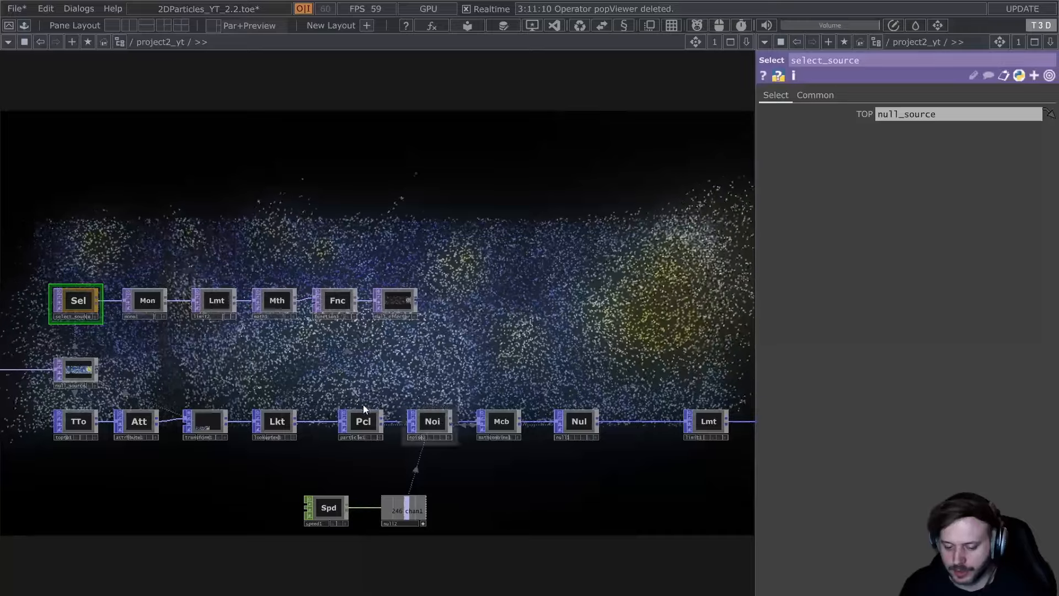
{"action": "left_click", "coordinate": [361, 423]}
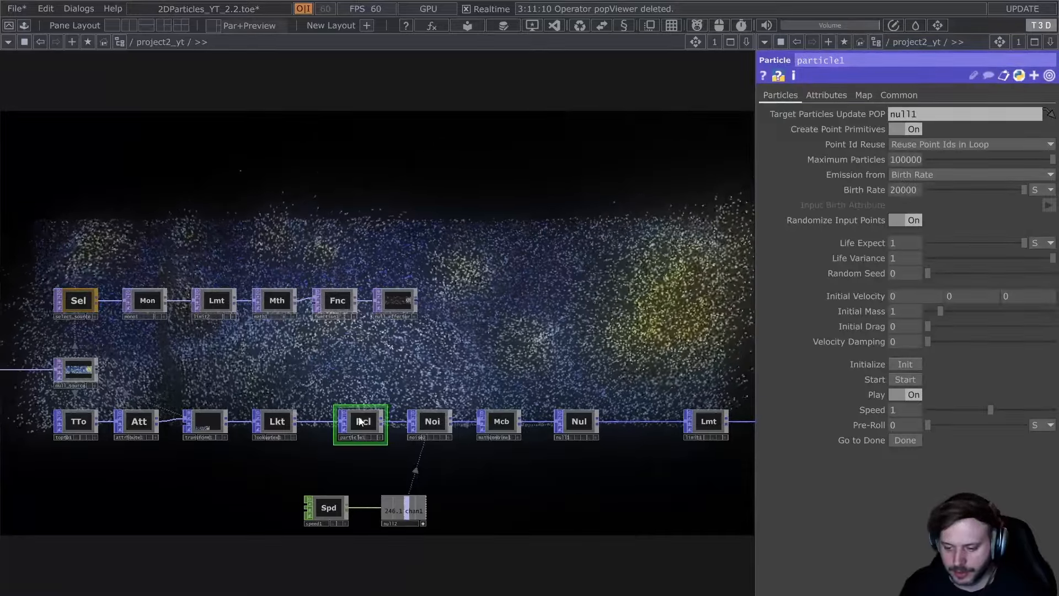
Switch to the browser and read the Particle POP documentation on particle attributes and how forces update position, then minimize the browser.
{"action": "key", "text": "alt+Tab"}
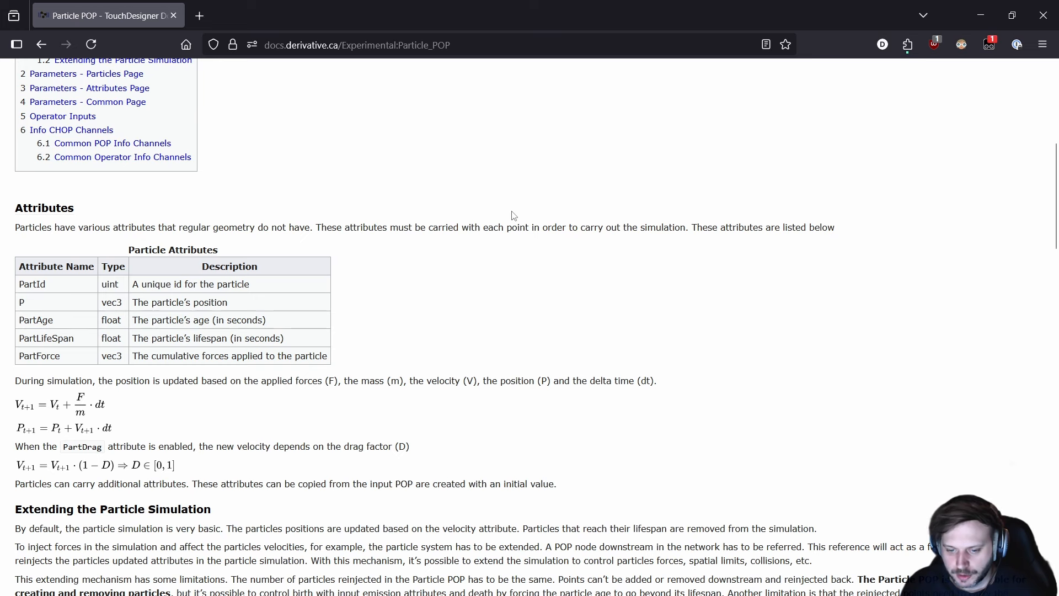
{"action": "scroll", "coordinate": [513, 215], "scroll_direction": "up", "scroll_amount": 1}
{"action": "scroll", "coordinate": [513, 215], "scroll_direction": "down", "scroll_amount": 1}
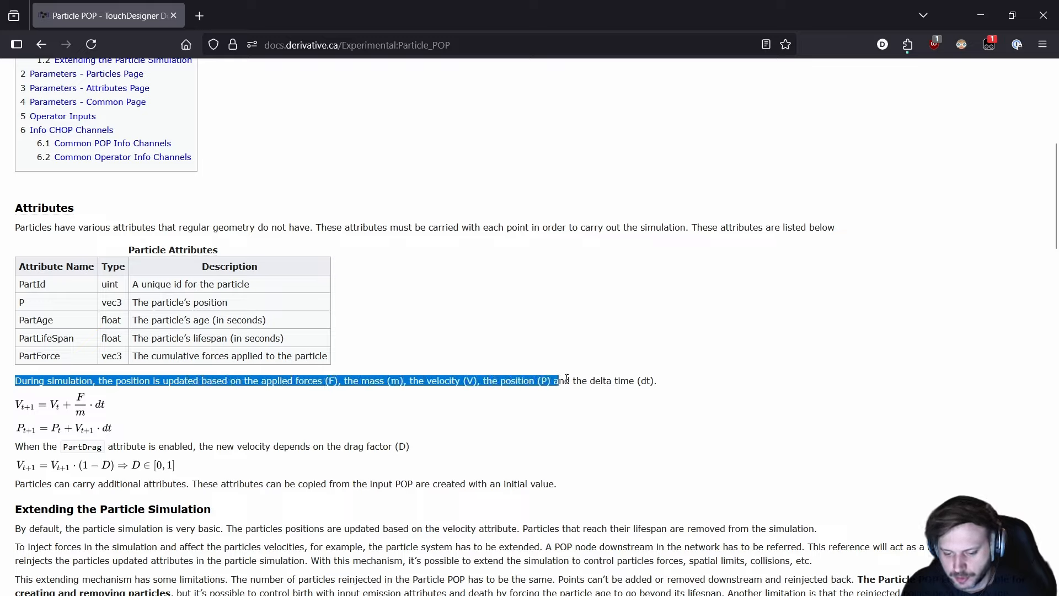
{"action": "left_click", "coordinate": [658, 391]}
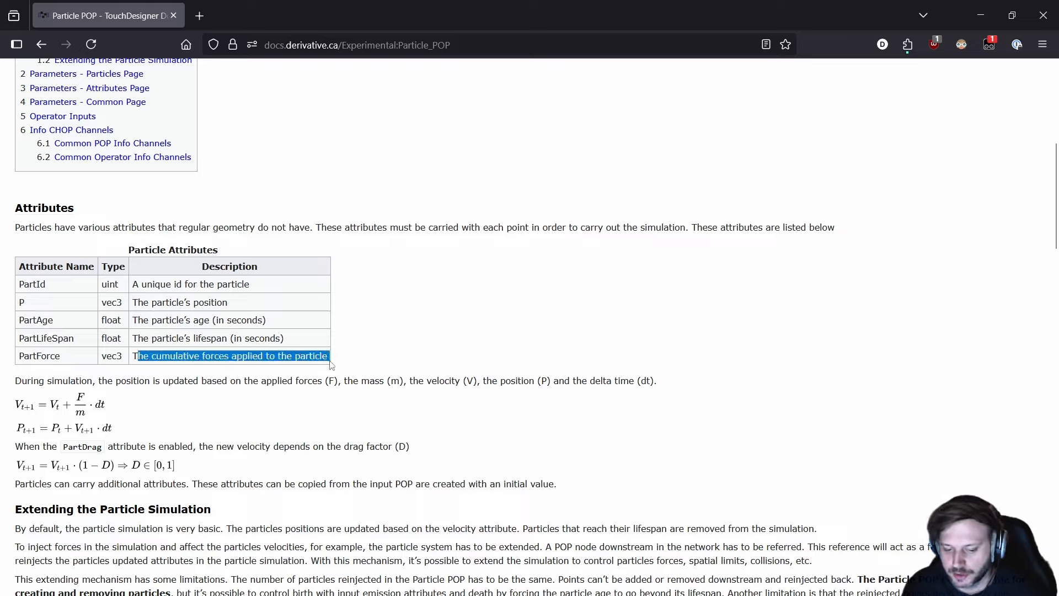
{"action": "left_click", "coordinate": [545, 357]}
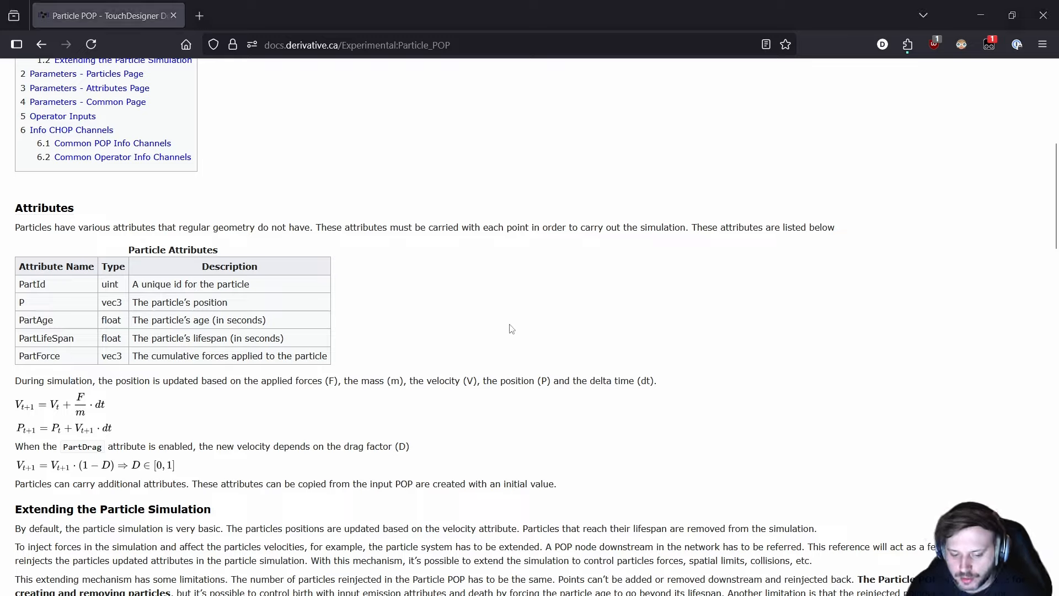
{"action": "left_click", "coordinate": [981, 25]}
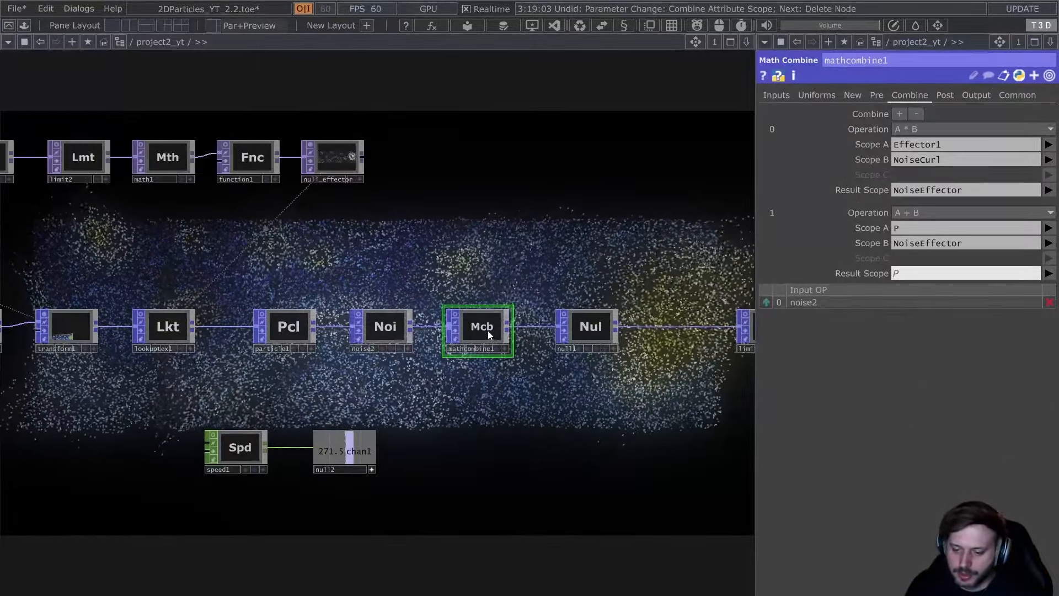
Review the P and NoiseEffector scopes of mathcombine1's second operation, then delete mathcombine1 from the particle chain.
{"action": "left_click", "coordinate": [955, 229]}
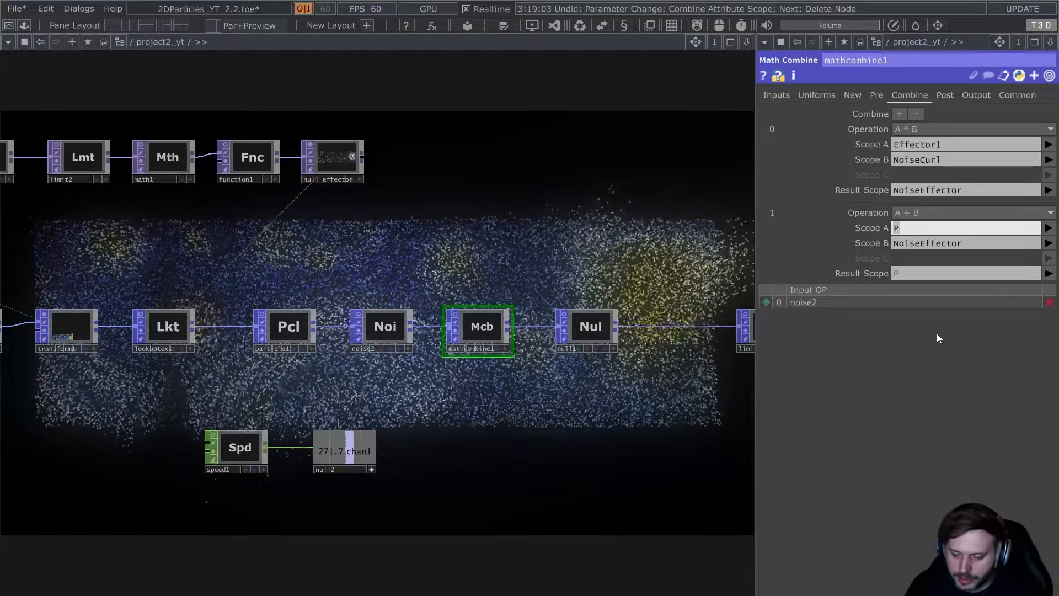
{"action": "left_click", "coordinate": [997, 243]}
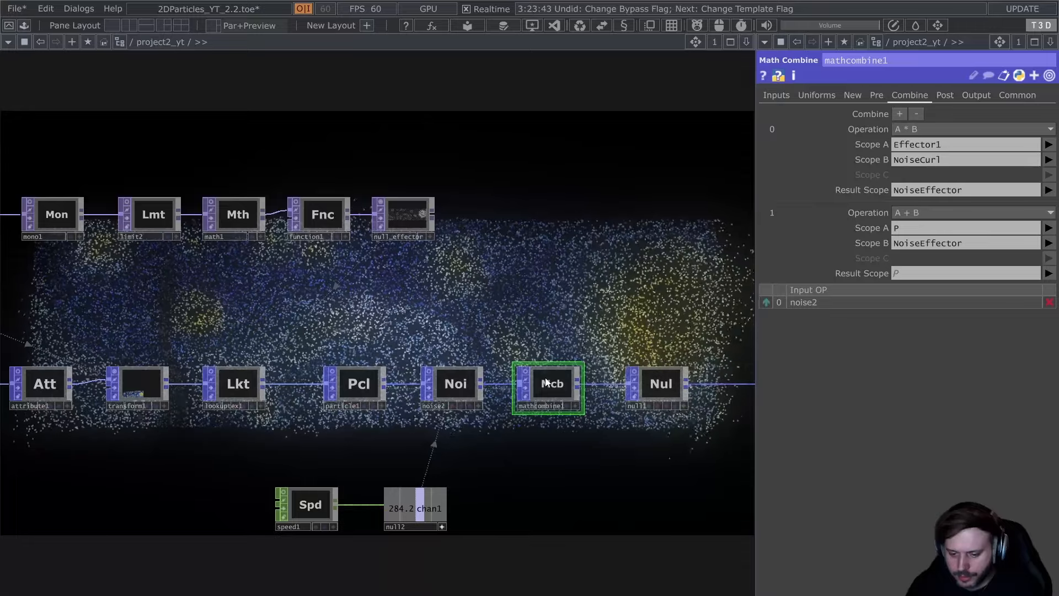
{"action": "key", "text": "Delete"}
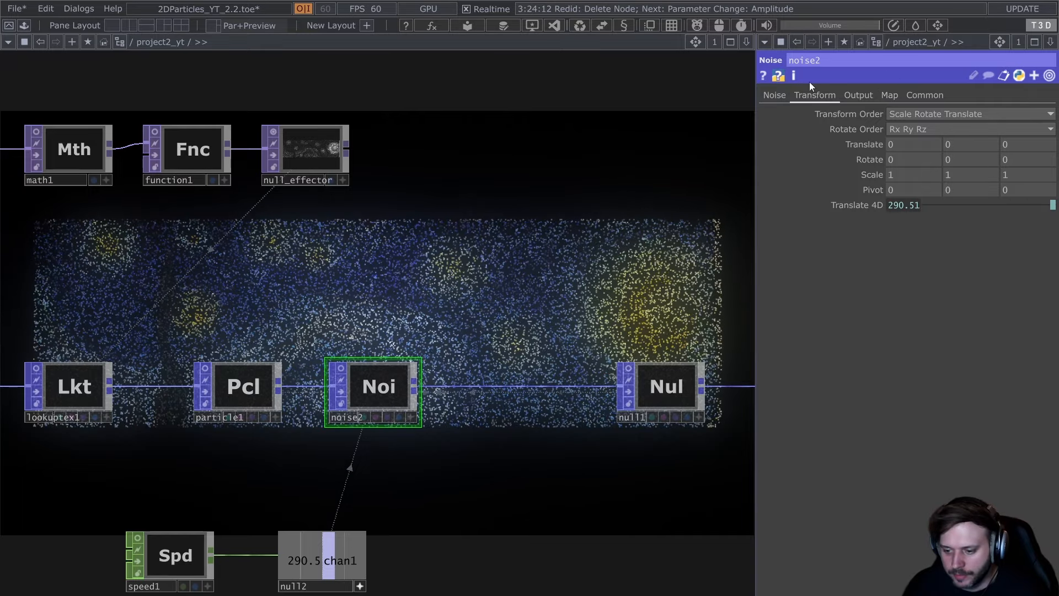
Map the Effector1 attribute to noise2's amp (Amplitude) parameter.
{"action": "left_click", "coordinate": [887, 96]}
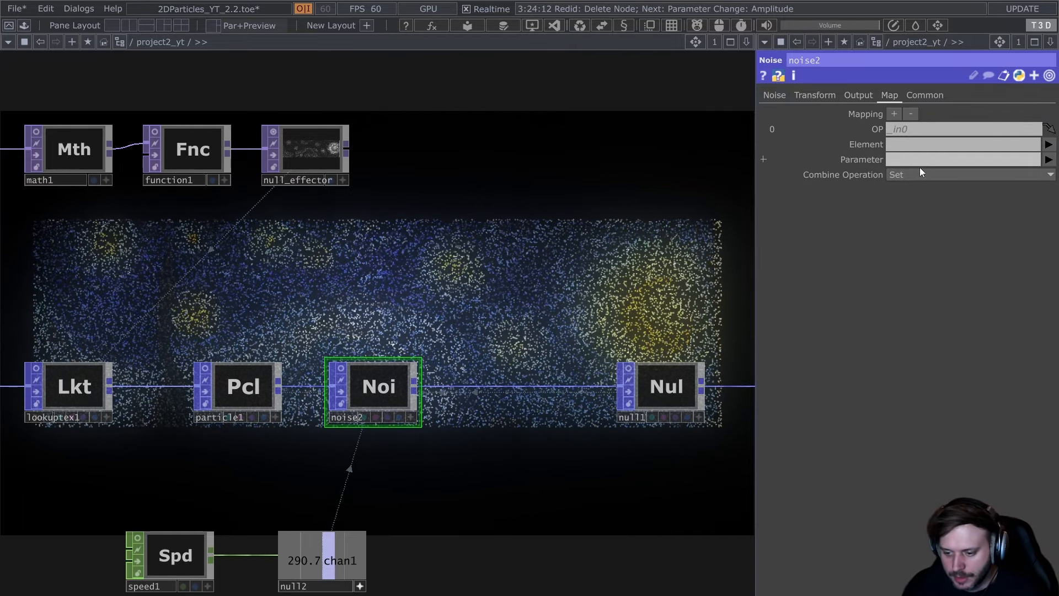
{"action": "left_click", "coordinate": [1048, 145]}
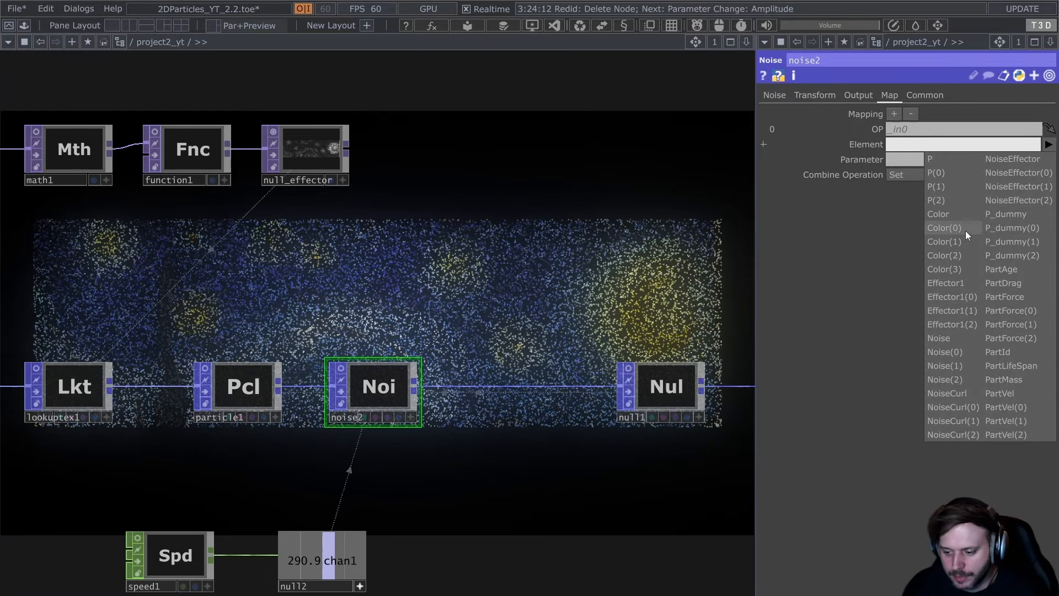
{"action": "left_click", "coordinate": [969, 286]}
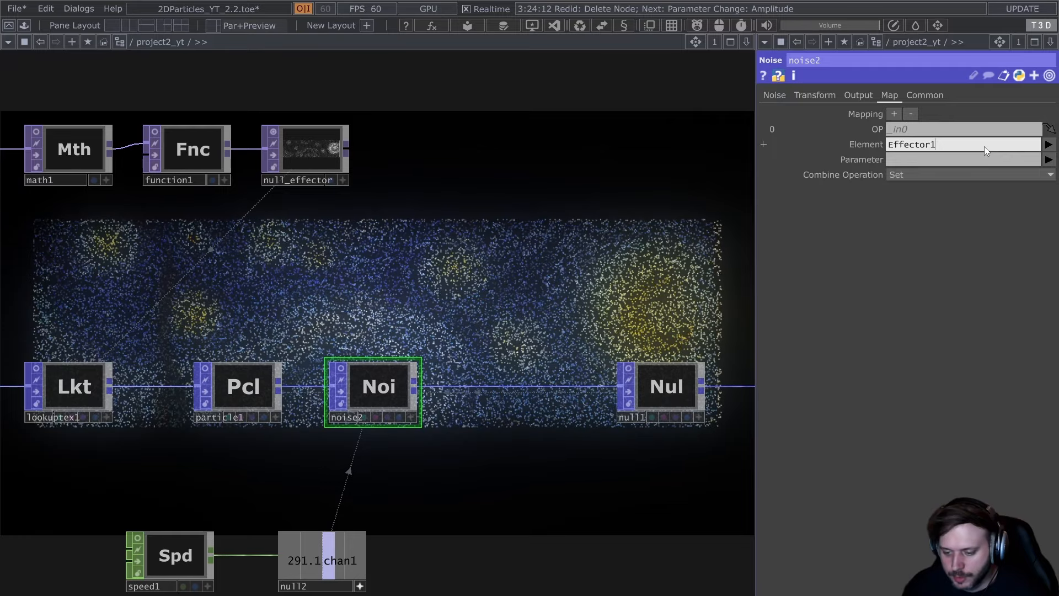
{"action": "left_click", "coordinate": [1047, 160]}
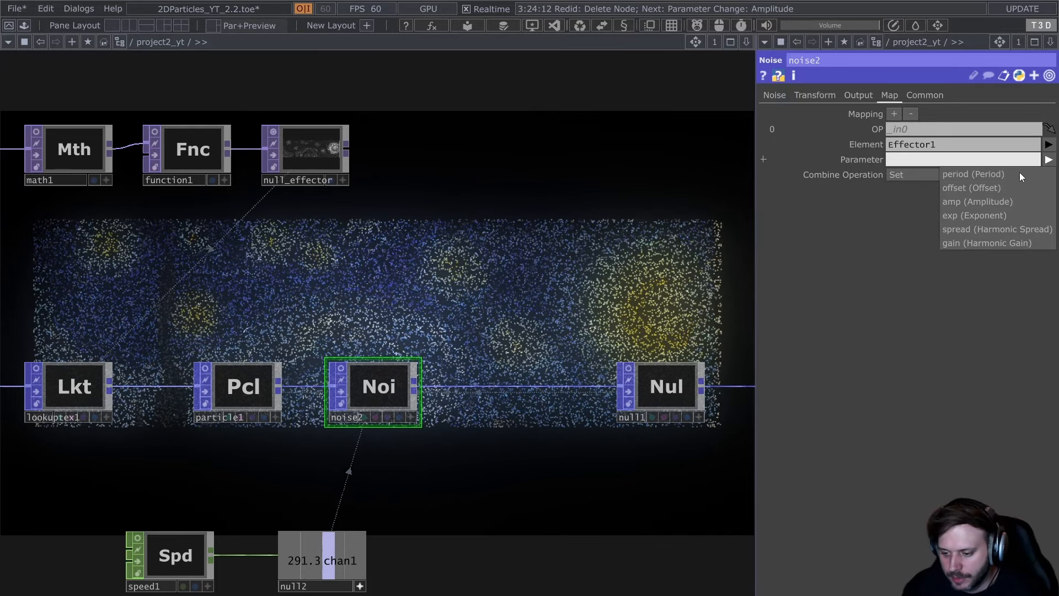
{"action": "left_click", "coordinate": [974, 203]}
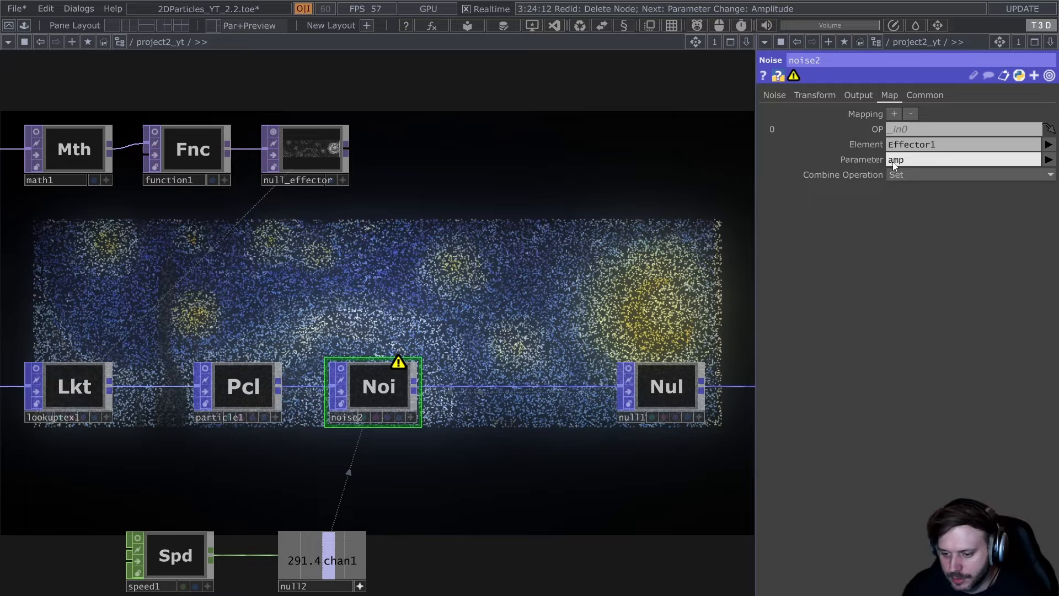
Lower noise2's Amplitude to 0 and review the Effector1 element in its mapping.
{"action": "left_click", "coordinate": [766, 95]}
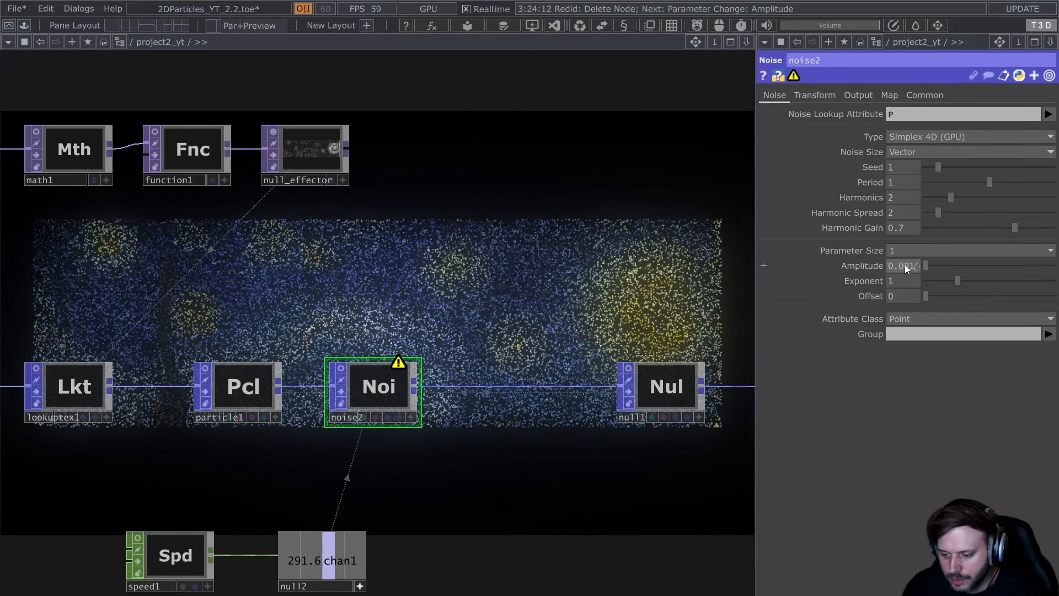
{"action": "left_click_drag", "start_coordinate": [924, 266], "coordinate": [905, 246]}
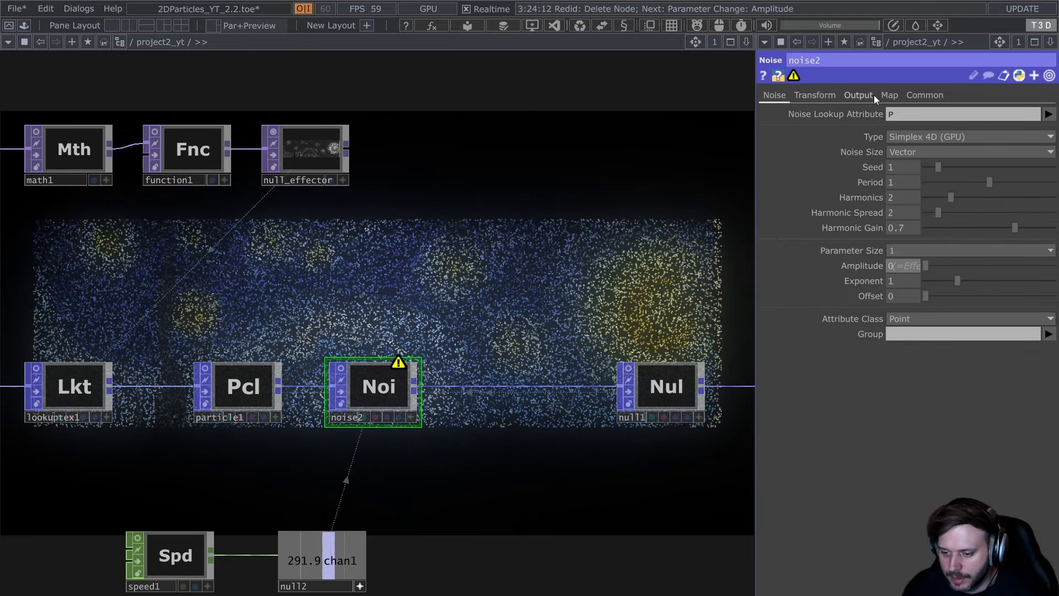
{"action": "left_click", "coordinate": [896, 97]}
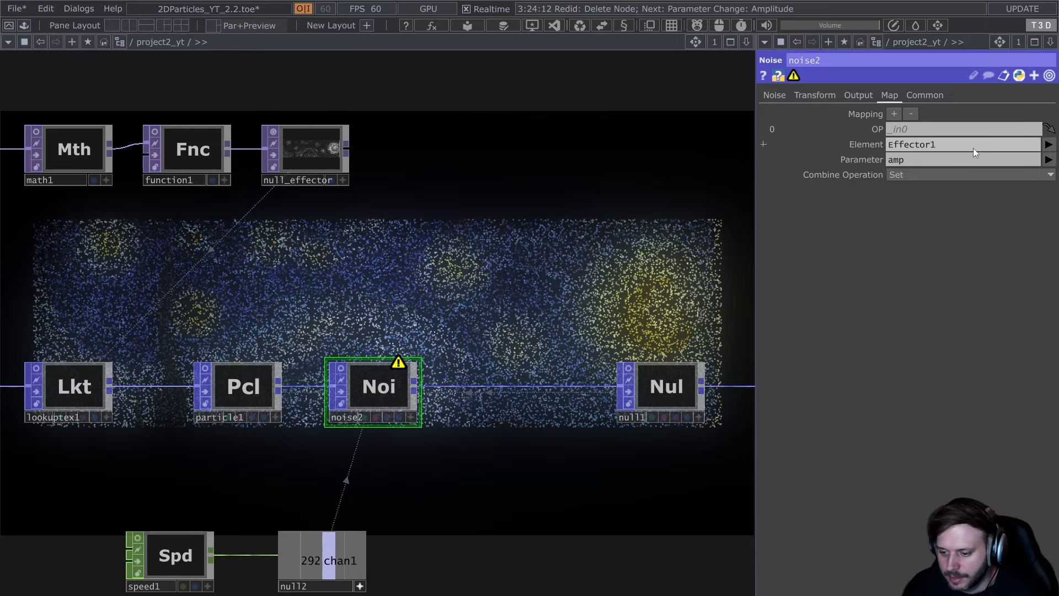
{"action": "left_click", "coordinate": [973, 148]}
{"action": "left_click_drag", "start_coordinate": [959, 147], "coordinate": [875, 144]}
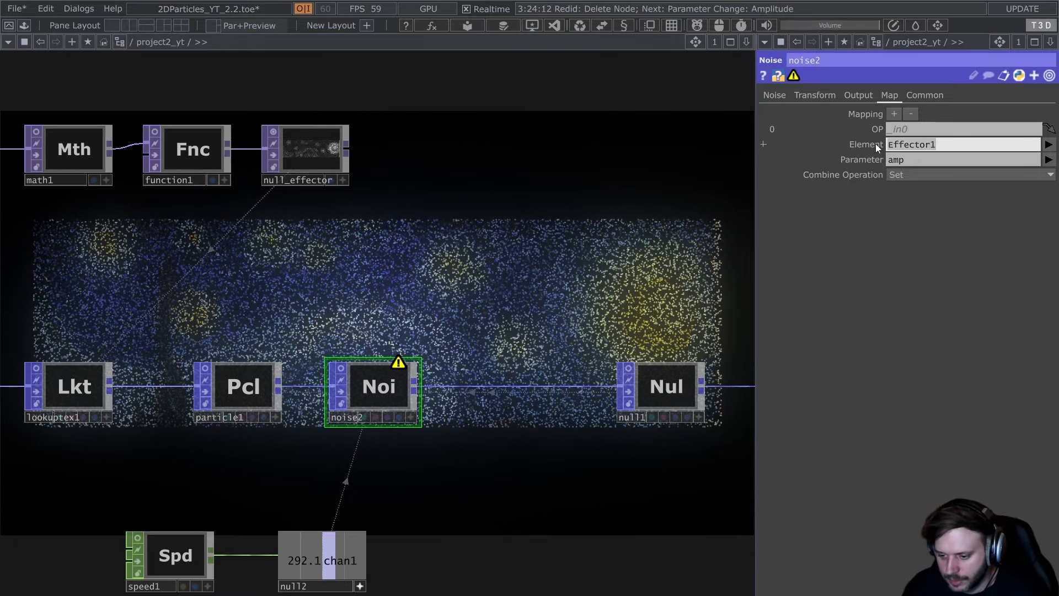
{"action": "left_click", "coordinate": [506, 199]}
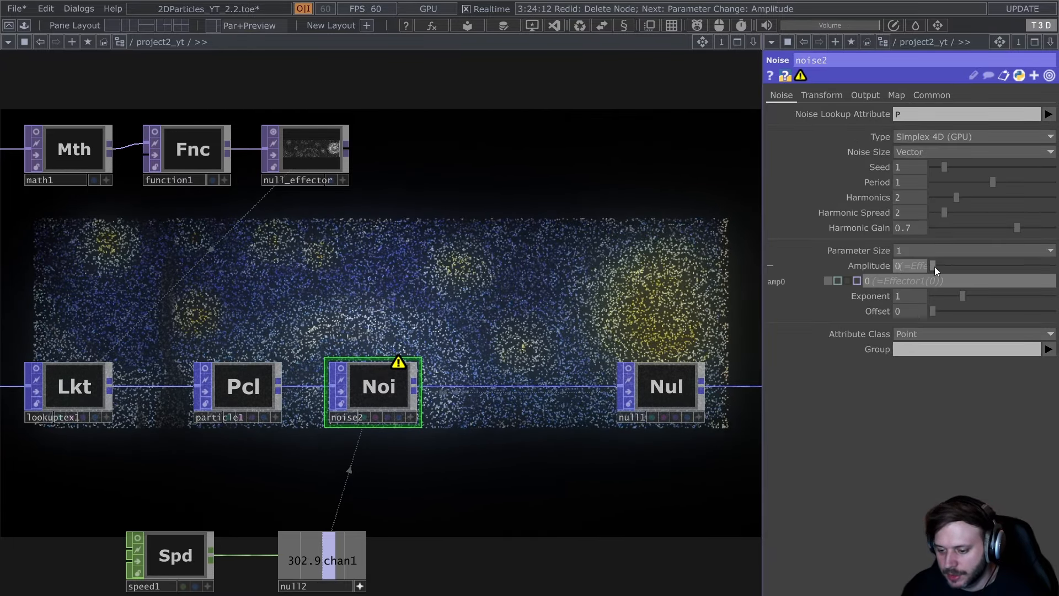
Set noise2's Amplitude to 0.309 and recheck its mapping against the noise parameters.
{"action": "left_click_drag", "start_coordinate": [934, 267], "coordinate": [978, 268]}
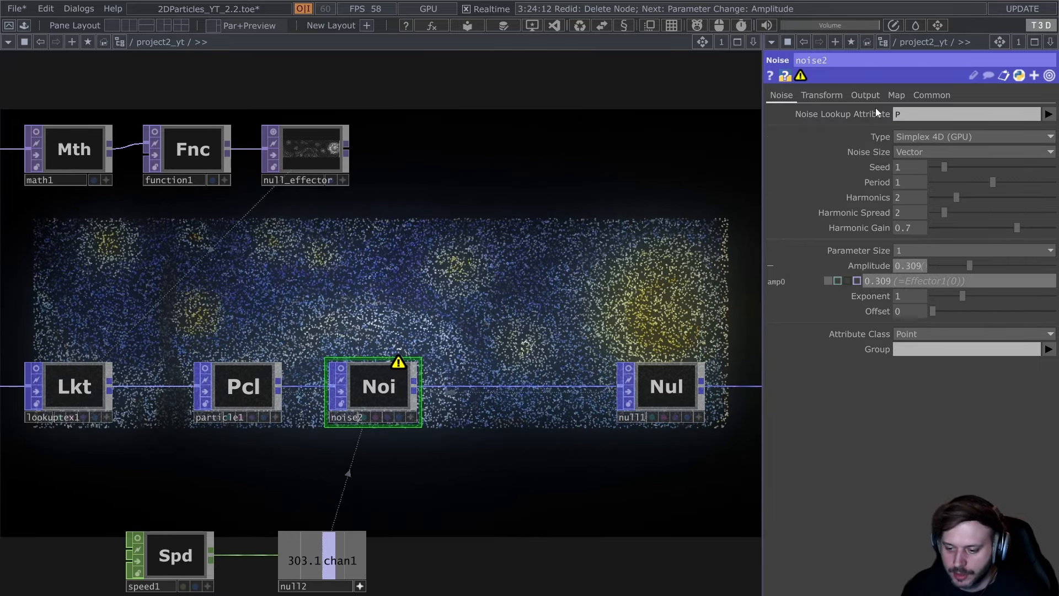
{"action": "left_click", "coordinate": [893, 96]}
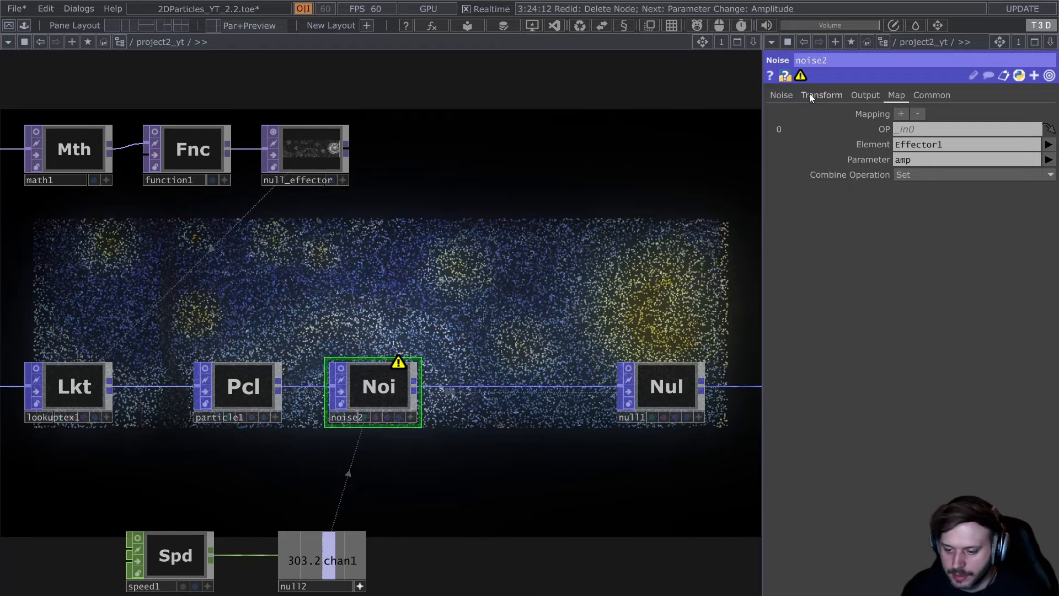
{"action": "left_click", "coordinate": [788, 94]}
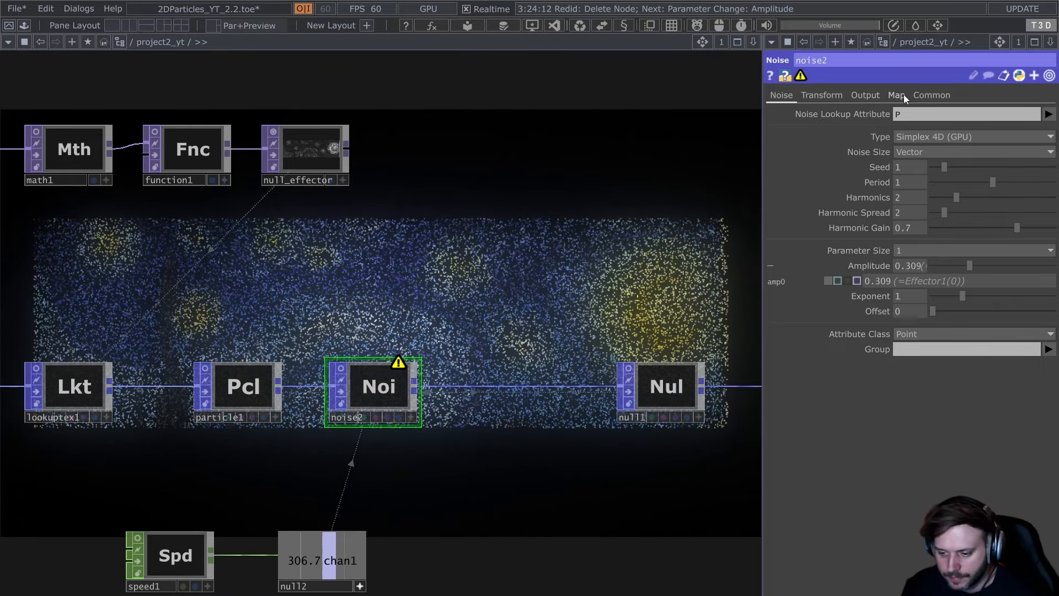
Read the warning in noise2's operator info and check it against the mapped Effector1 element.
{"action": "mouse_move", "coordinate": [803, 75]}
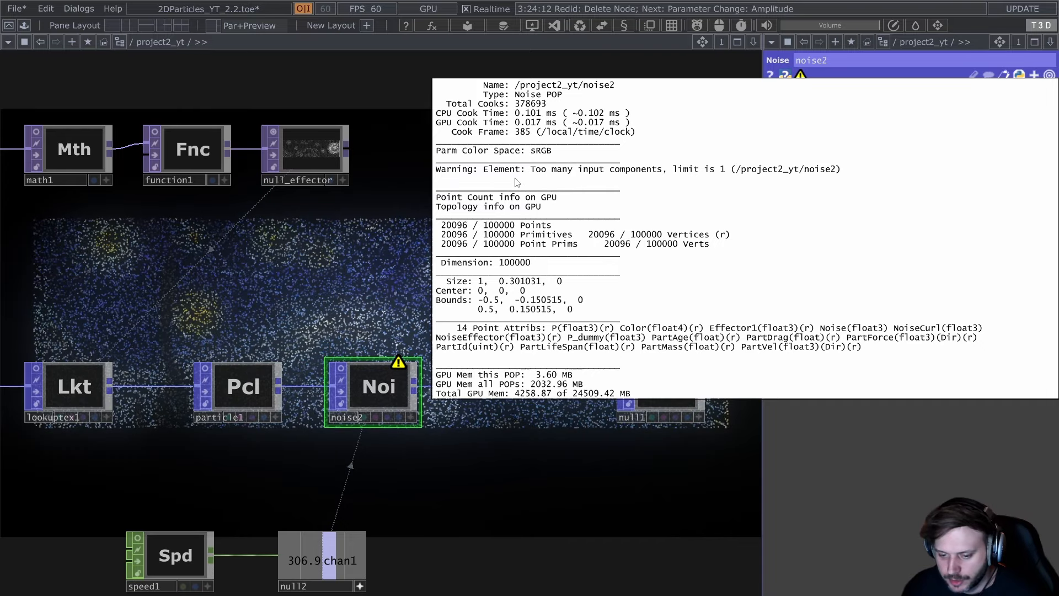
{"action": "left_click", "coordinate": [699, 178]}
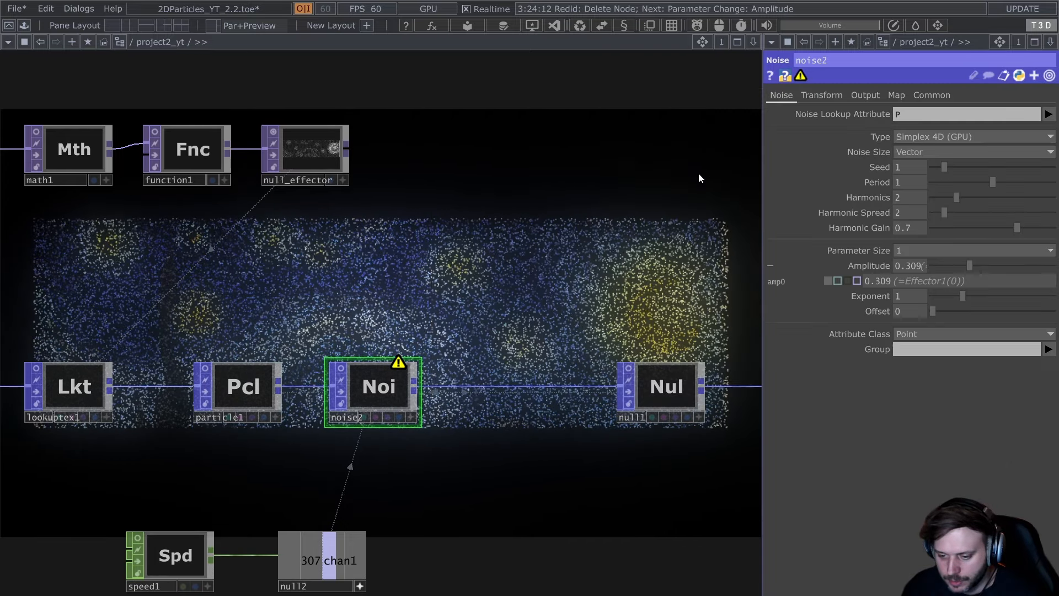
{"action": "left_click", "coordinate": [894, 95]}
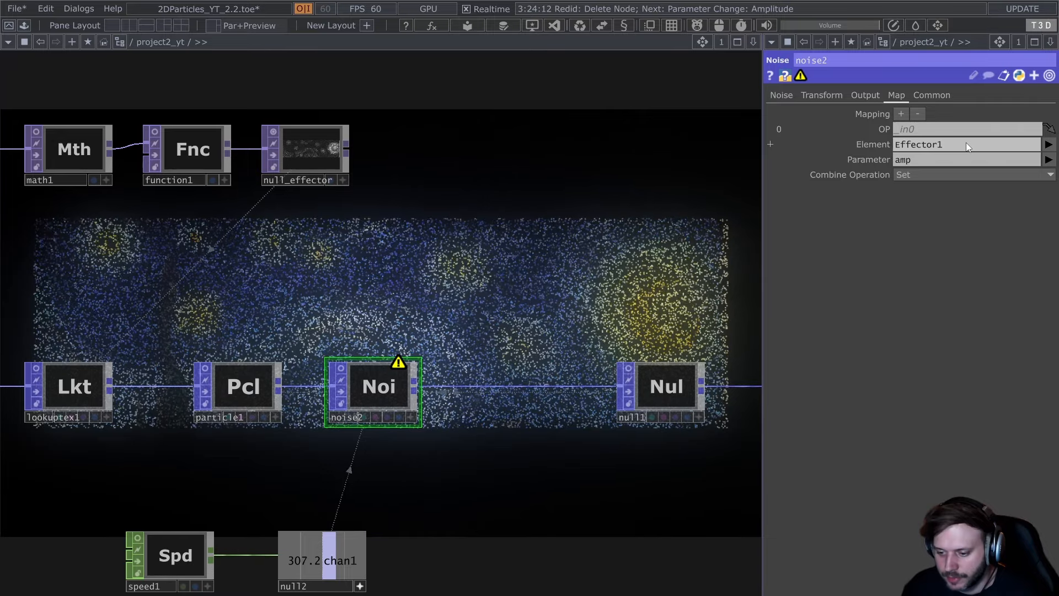
{"action": "middle_click", "coordinate": [379, 393]}
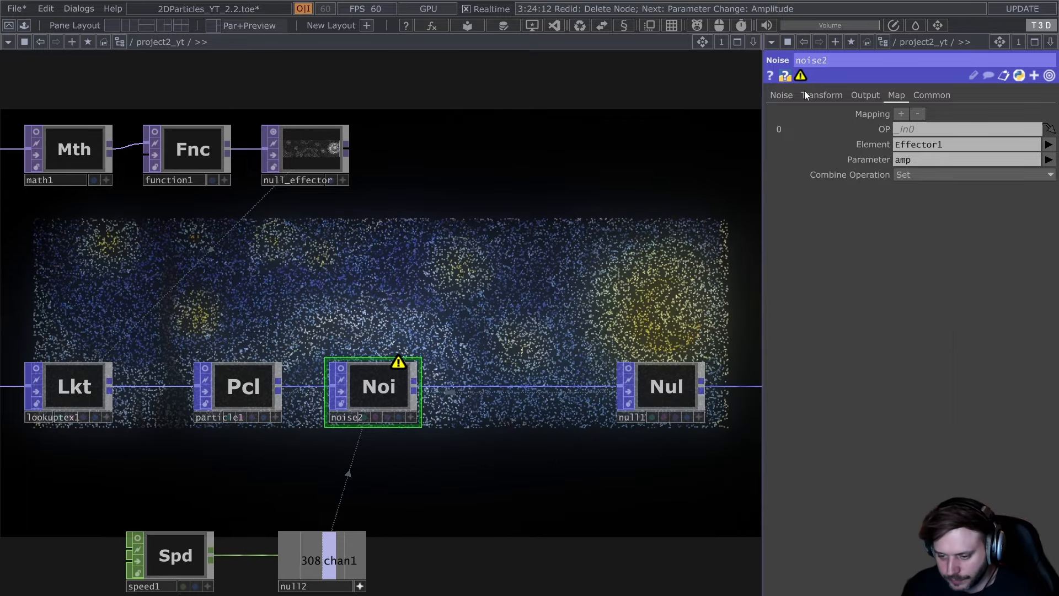
Set noise2's Parameter Size to 3 to match the components of the Effector1 attribute.
{"action": "left_click", "coordinate": [782, 95]}
{"action": "left_click", "coordinate": [909, 253]}
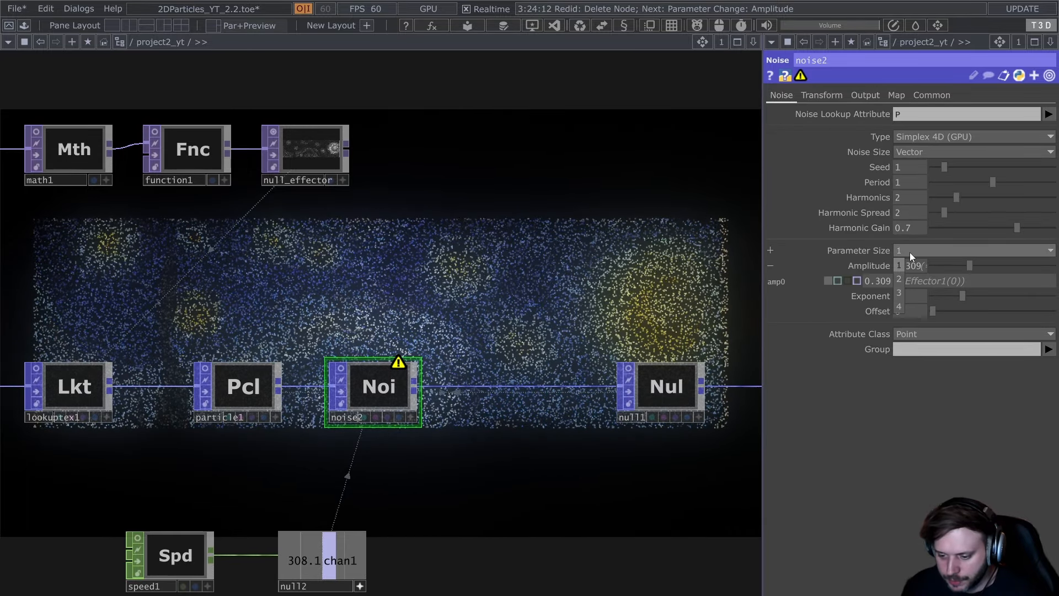
{"action": "left_click", "coordinate": [899, 286]}
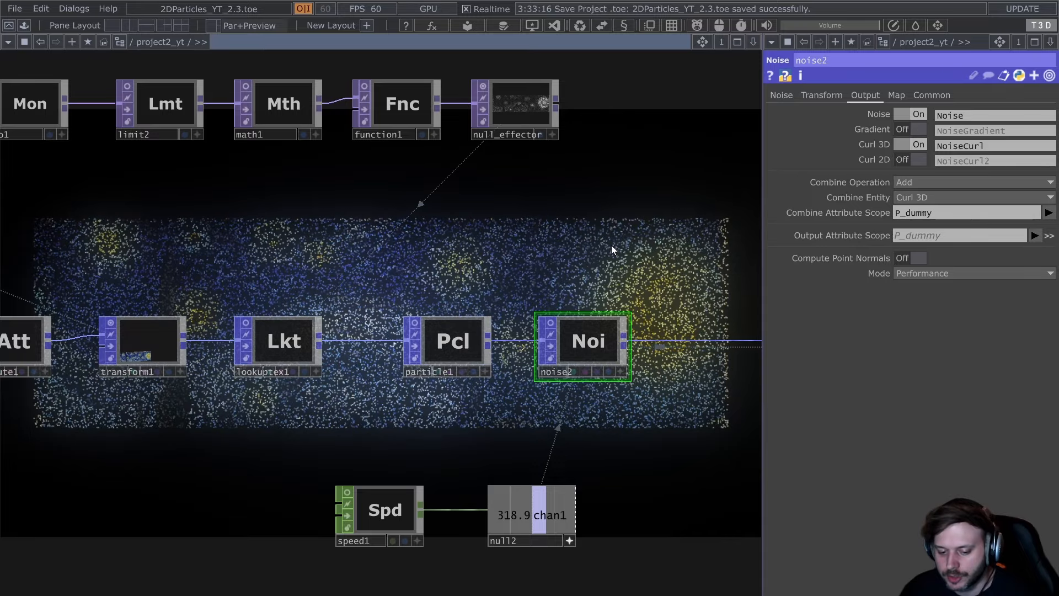
Inspect particle1's point attributes and check the PartForce description in the Particle POP documentation in the browser.
{"action": "left_click_drag", "start_coordinate": [266, 281], "coordinate": [348, 253]}
{"action": "left_click_drag", "start_coordinate": [204, 265], "coordinate": [114, 260]}
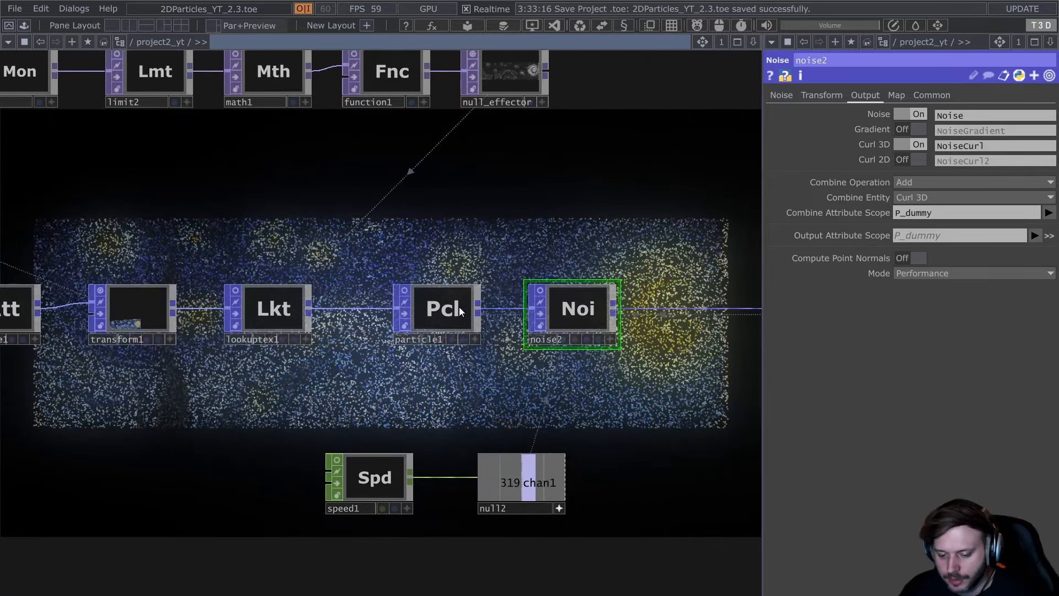
{"action": "scroll", "coordinate": [456, 307], "scroll_direction": "up", "scroll_amount": 3}
{"action": "middle_click_drag", "start_coordinate": [455, 343], "coordinate": [466, 311]}
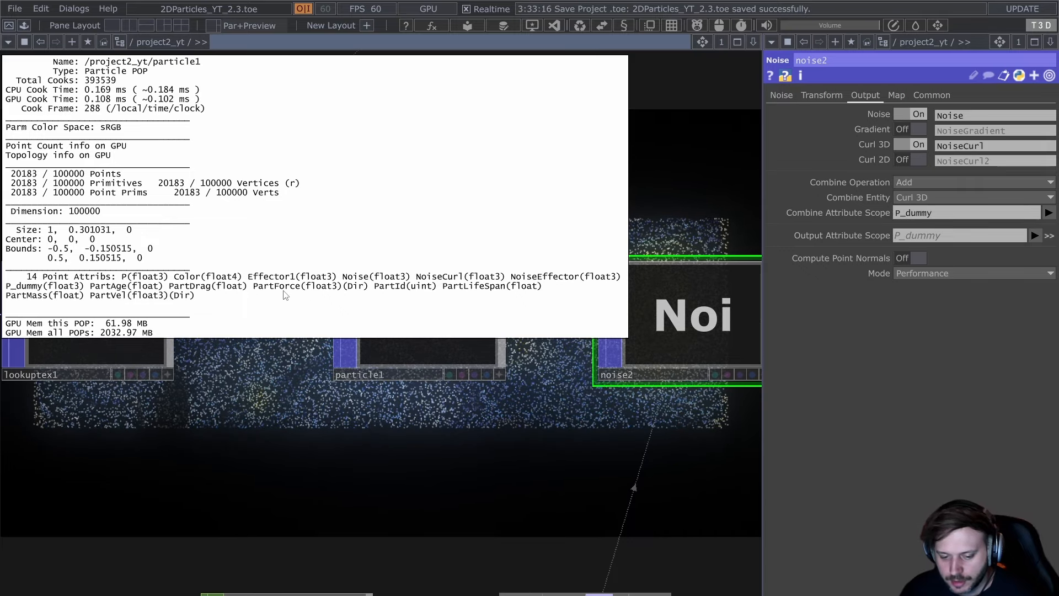
{"action": "middle_click_drag", "start_coordinate": [275, 364], "coordinate": [273, 379]}
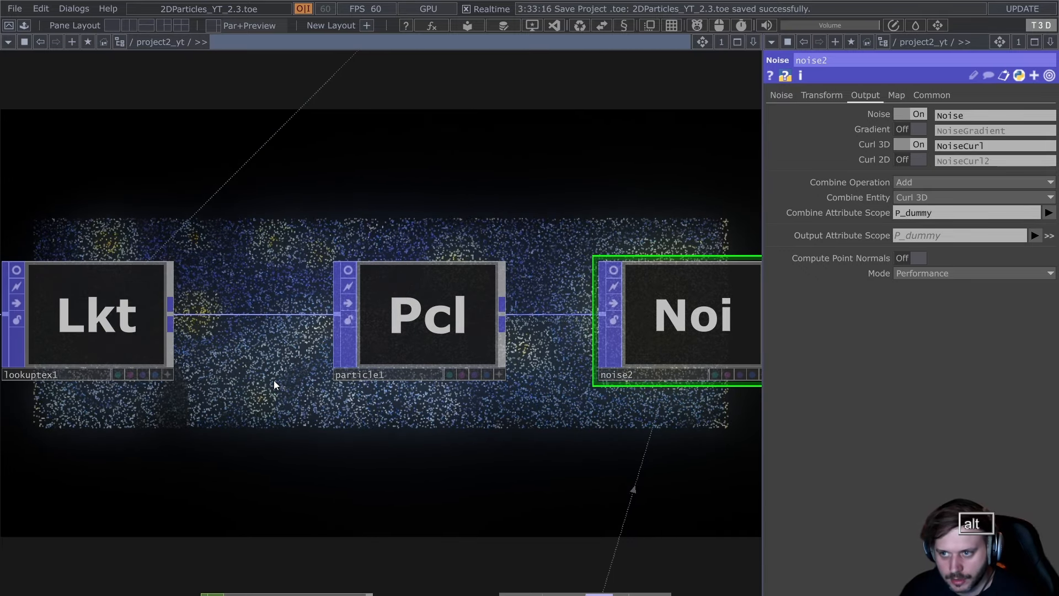
{"action": "key", "text": "alt+Tab"}
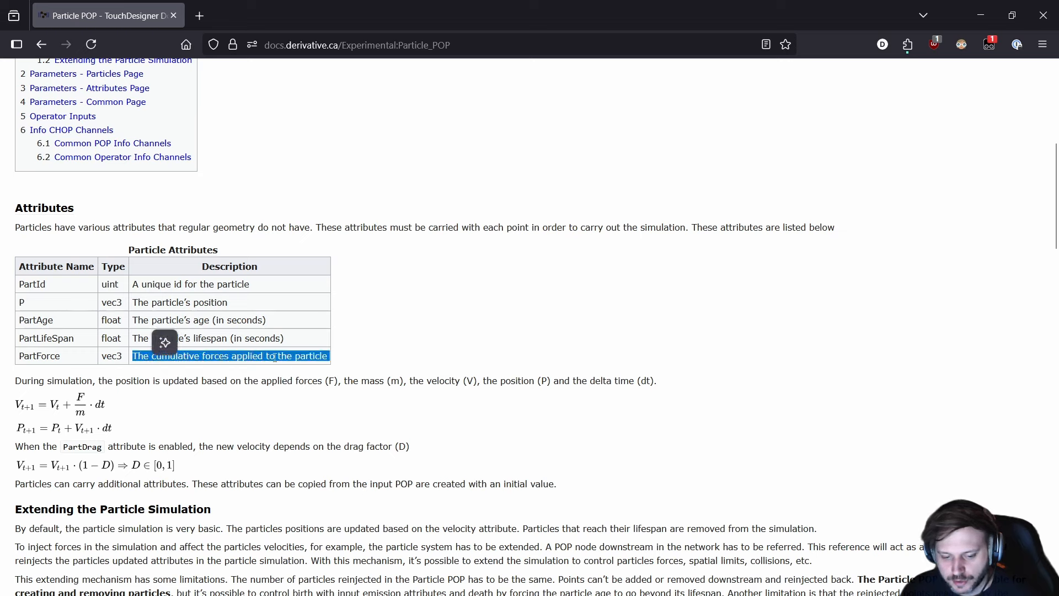
{"action": "left_click", "coordinate": [979, 14]}
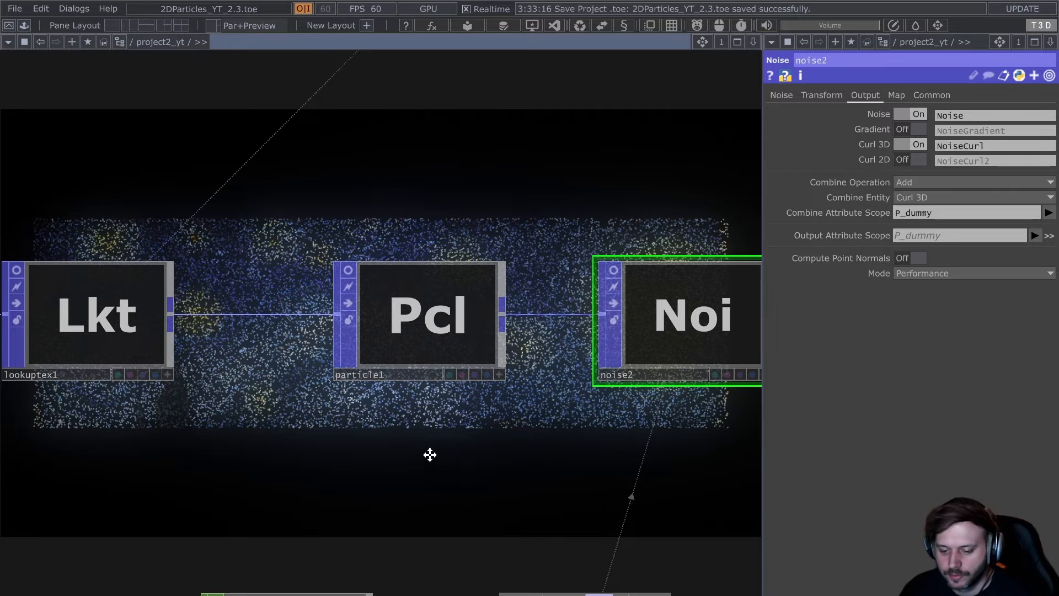
Set noise2's Combine Attribute Scope to PartForce.
{"action": "left_click_drag", "start_coordinate": [429, 455], "coordinate": [387, 446]}
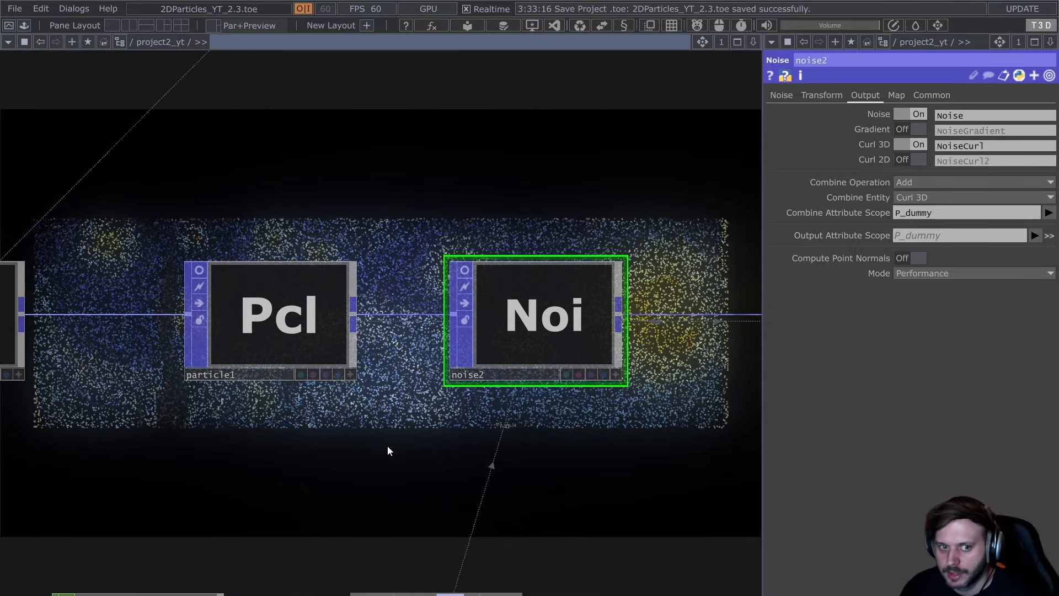
{"action": "scroll", "coordinate": [412, 337], "scroll_direction": "down", "scroll_amount": 5}
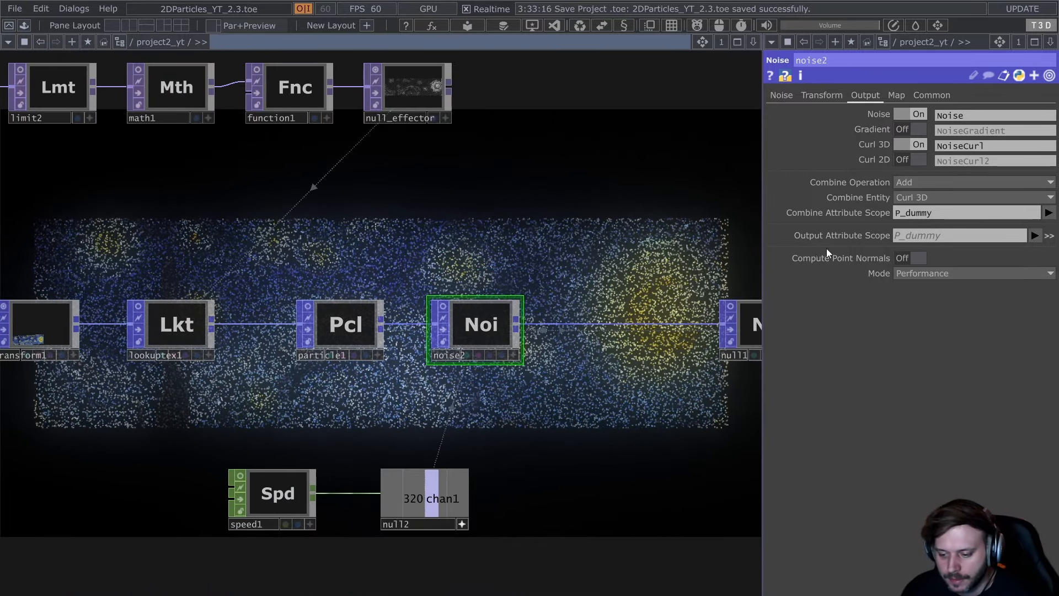
{"action": "left_click", "coordinate": [974, 213]}
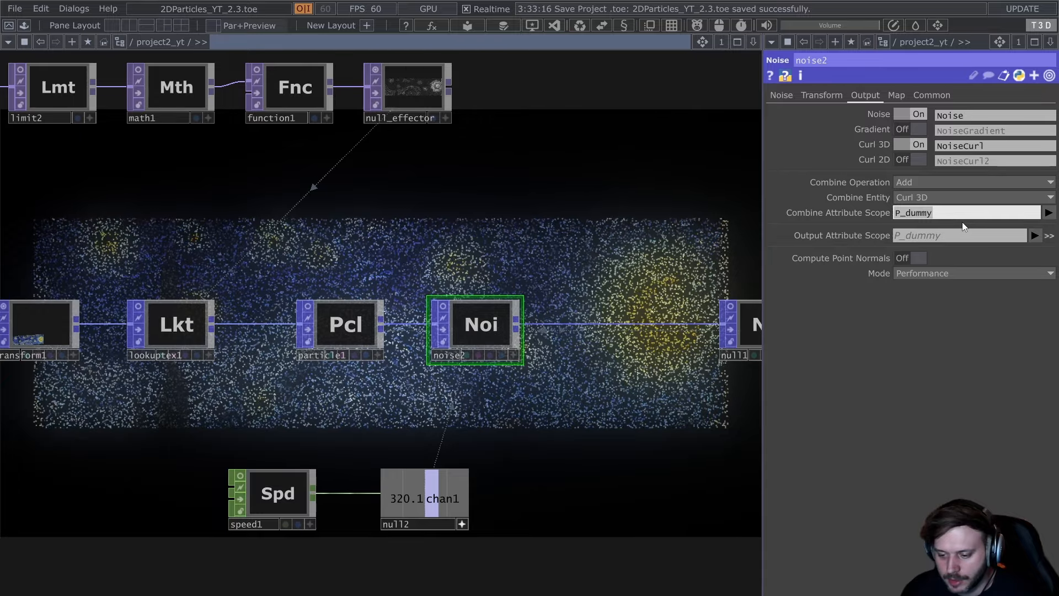
{"action": "type", "text": "PartF"}
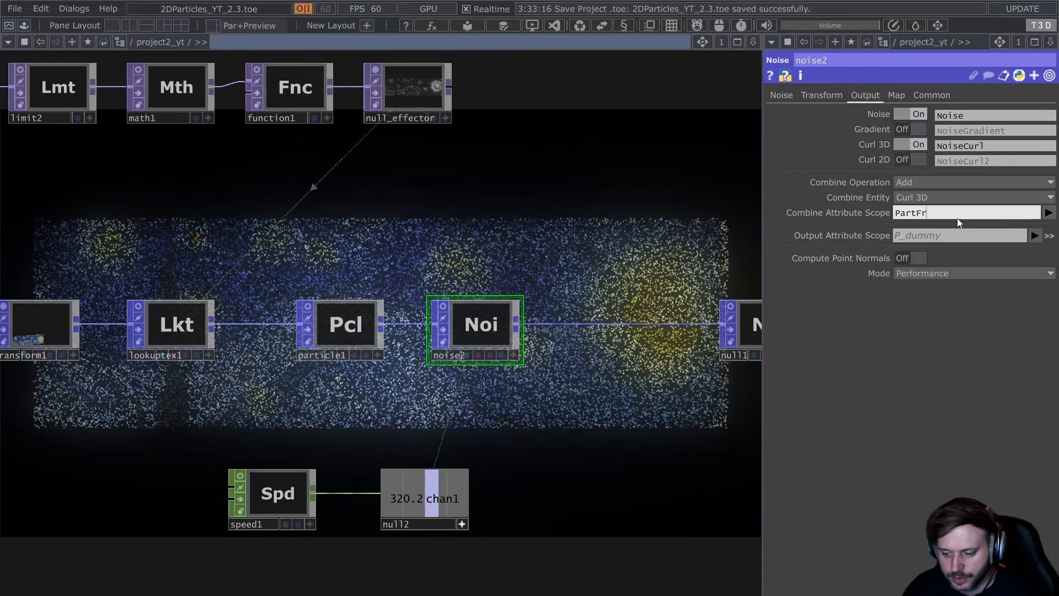
{"action": "type", "text": "orce"}
{"action": "key", "text": "Return"}
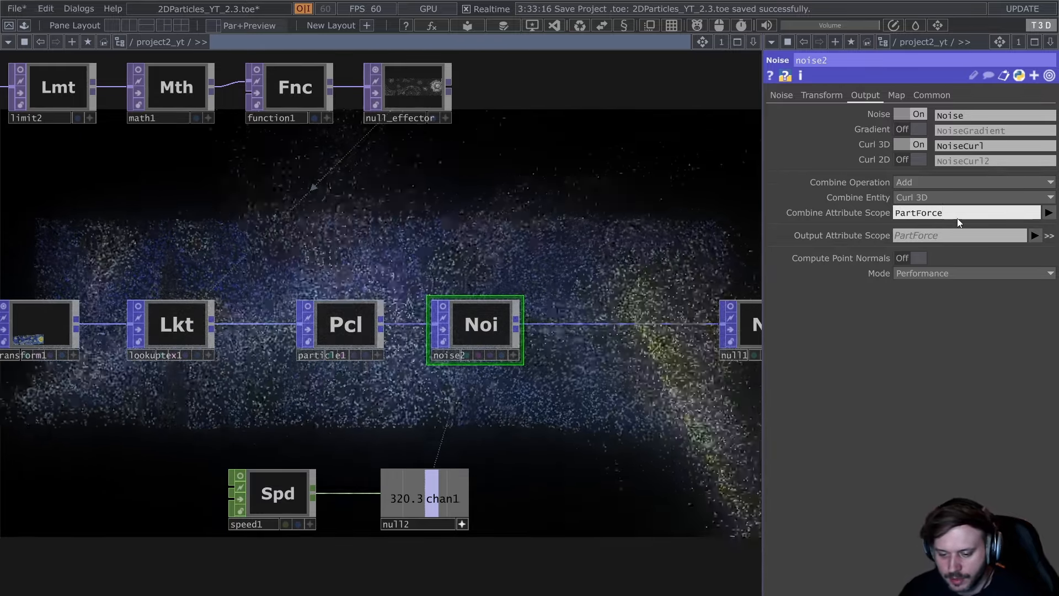
Set particle1's Initial Drag to 0.808 and its Velocity Damping to 0.756.
{"action": "mouse_move", "coordinate": [586, 246]}
{"action": "left_mouse_down"}
{"action": "mouse_move", "coordinate": [568, 243]}
{"action": "mouse_move", "coordinate": [577, 246]}
{"action": "left_mouse_up"}
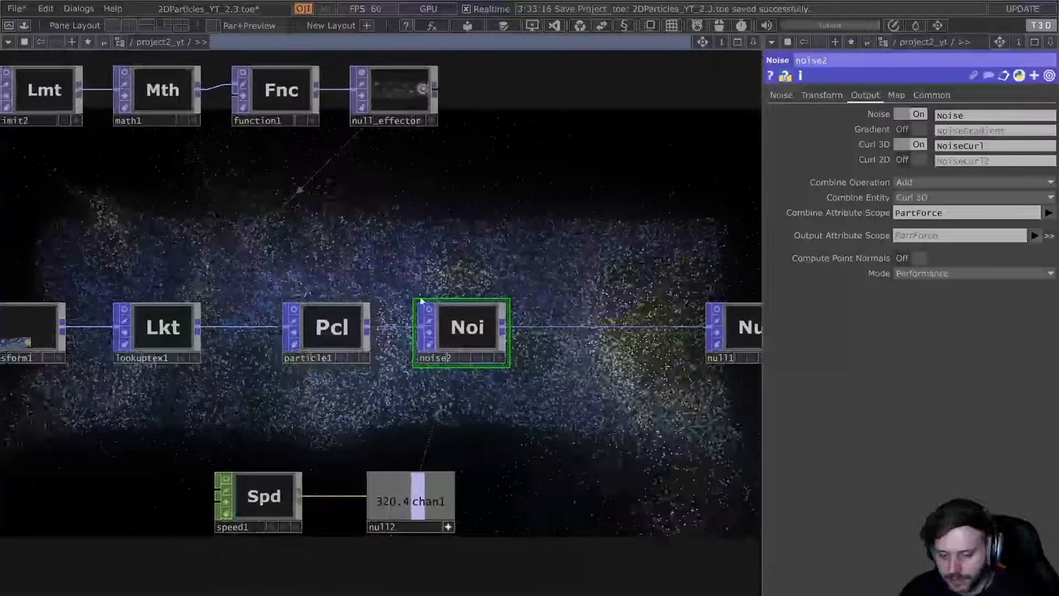
{"action": "left_click", "coordinate": [360, 334]}
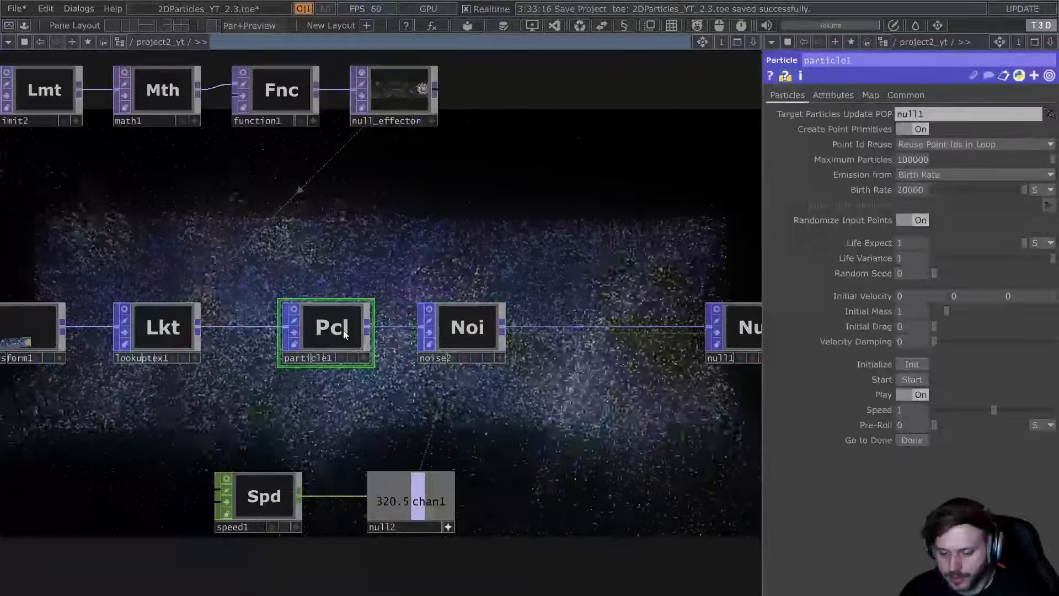
{"action": "left_click", "coordinate": [484, 332]}
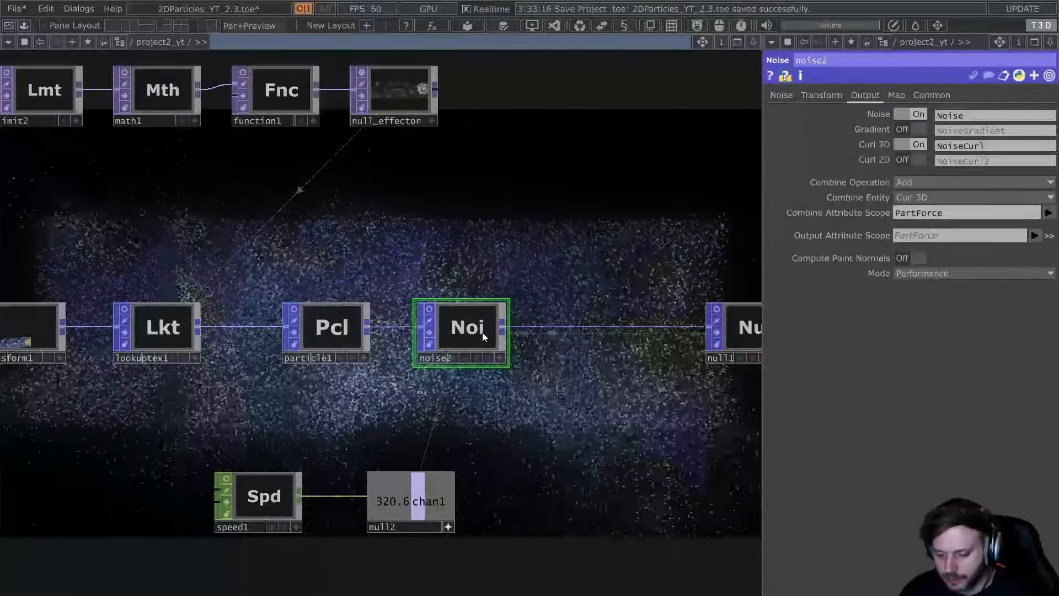
{"action": "left_click", "coordinate": [333, 330]}
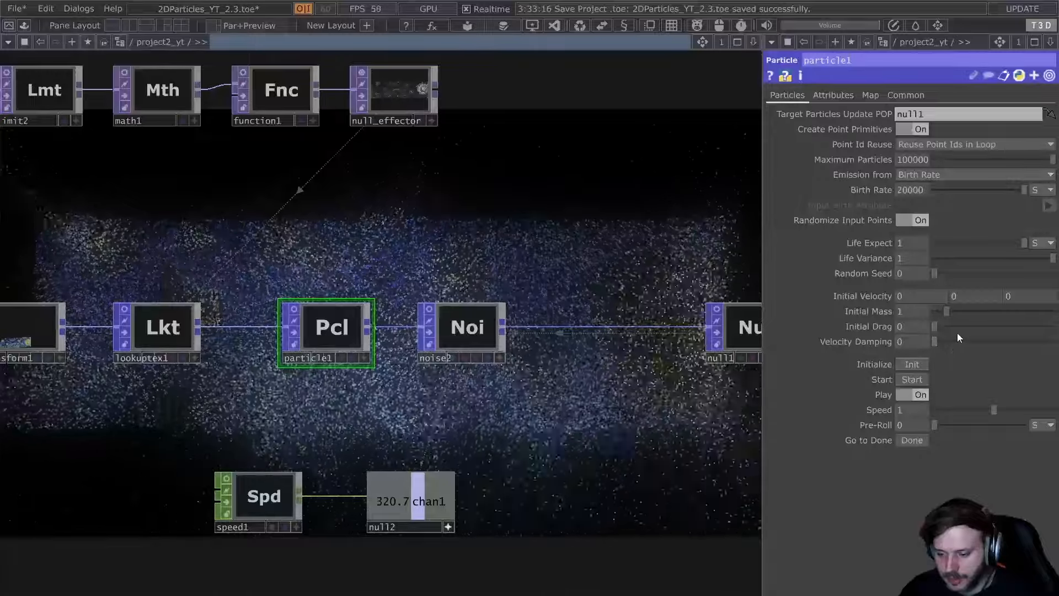
{"action": "left_click_drag", "start_coordinate": [957, 326], "coordinate": [1024, 326]}
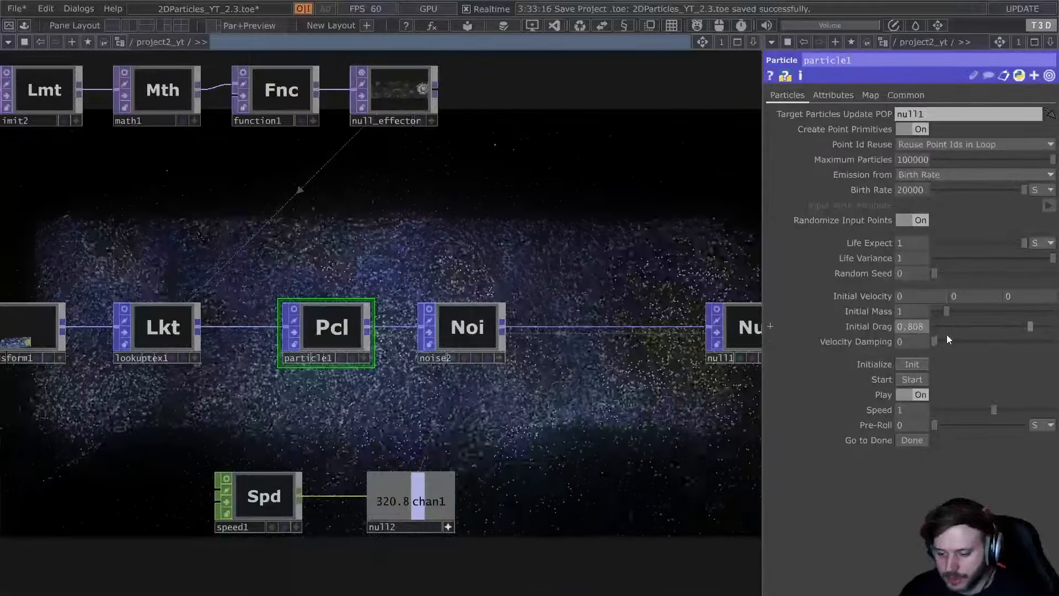
{"action": "left_click_drag", "start_coordinate": [946, 342], "coordinate": [1024, 337]}
Check the force and mass formulas in the browser's Particle POP documentation and try adjusting particle1's Initial Mass.
{"action": "mouse_move", "coordinate": [974, 310]}
{"action": "left_mouse_down"}
{"action": "mouse_move", "coordinate": [1057, 306]}
{"action": "mouse_move", "coordinate": [969, 303]}
{"action": "left_mouse_up"}
{"action": "key", "text": "alt+Tab"}
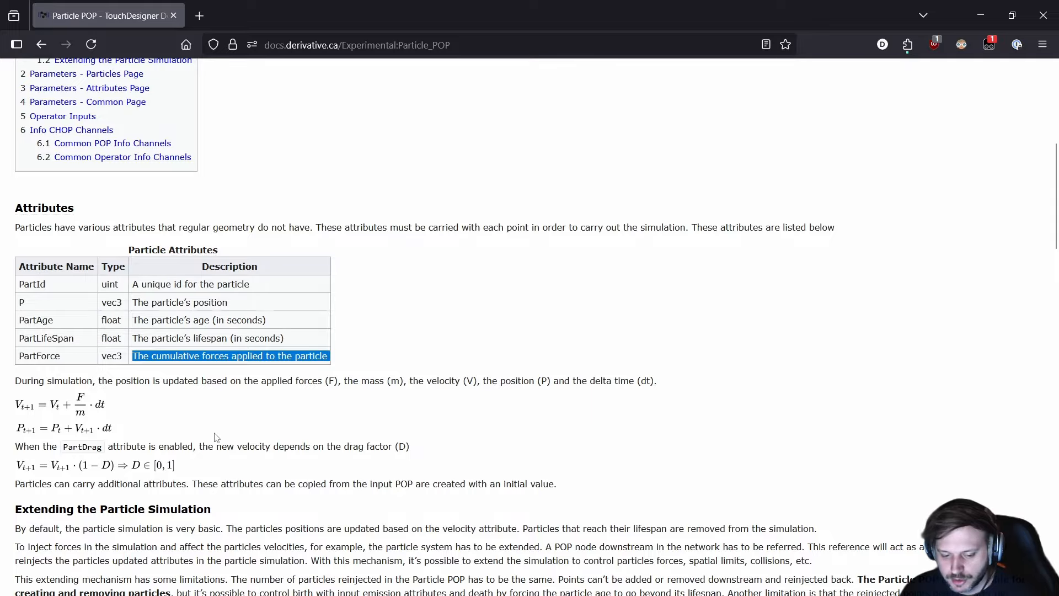
{"action": "key", "text": "alt+Tab"}
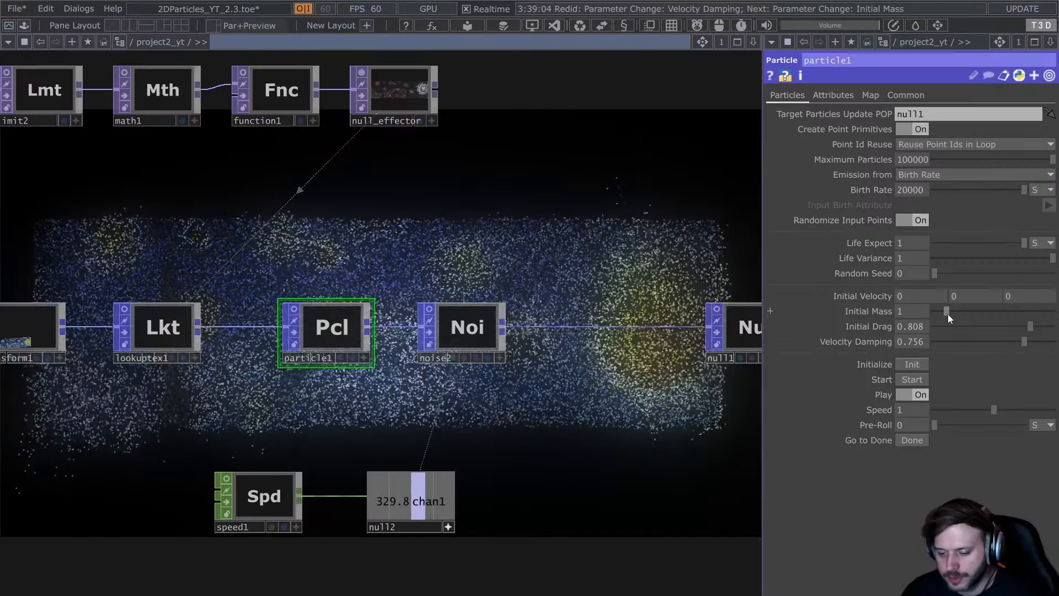
{"action": "left_click_drag", "start_coordinate": [948, 313], "coordinate": [969, 326]}
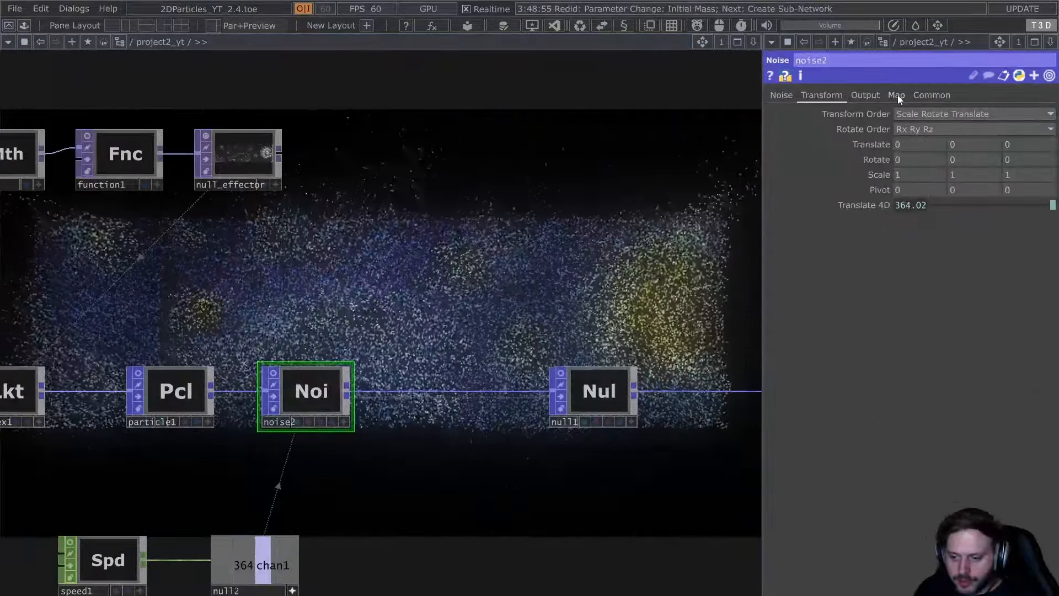
Set the Combine Operation of noise2's Effector1-to-amp mapping to Multiply.
{"action": "left_click", "coordinate": [897, 95]}
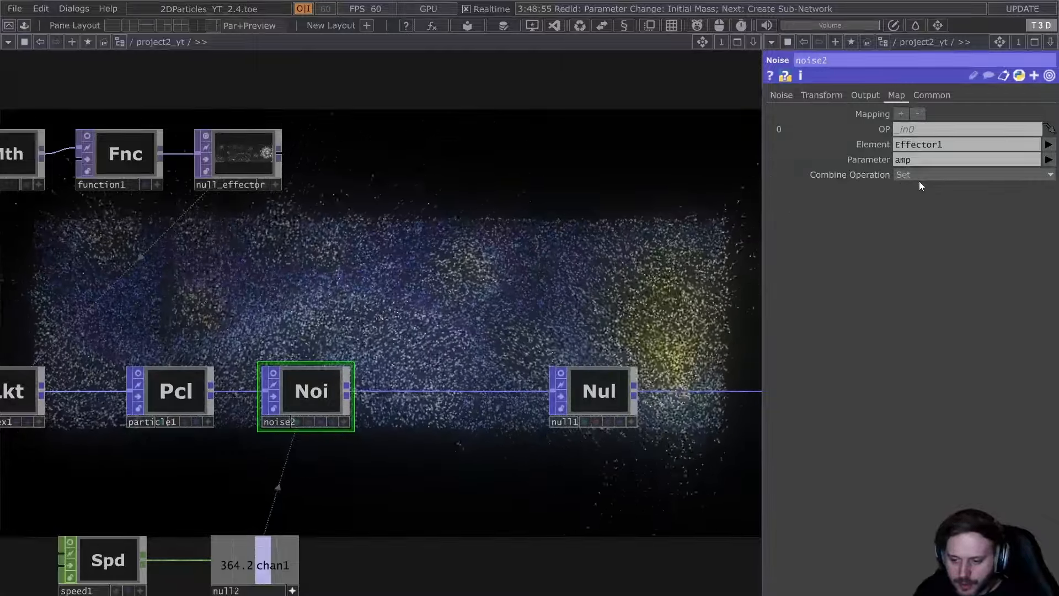
{"action": "left_click", "coordinate": [790, 96]}
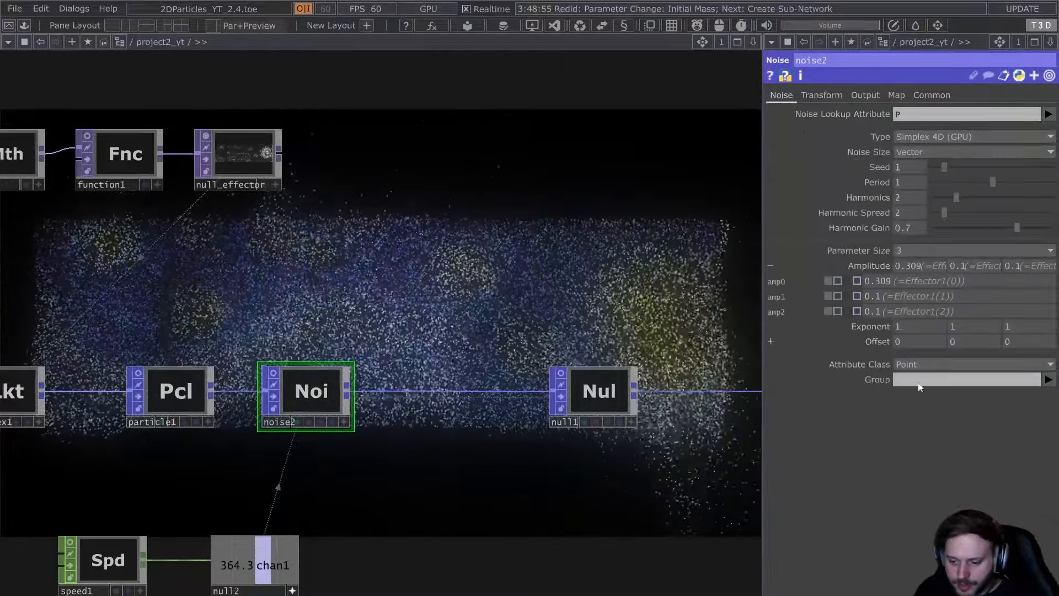
{"action": "mouse_move", "coordinate": [872, 266]}
{"action": "middle_mouse_down"}
{"action": "mouse_move", "coordinate": [876, 243]}
{"action": "mouse_move", "coordinate": [865, 241]}
{"action": "mouse_move", "coordinate": [876, 260]}
{"action": "middle_mouse_up"}
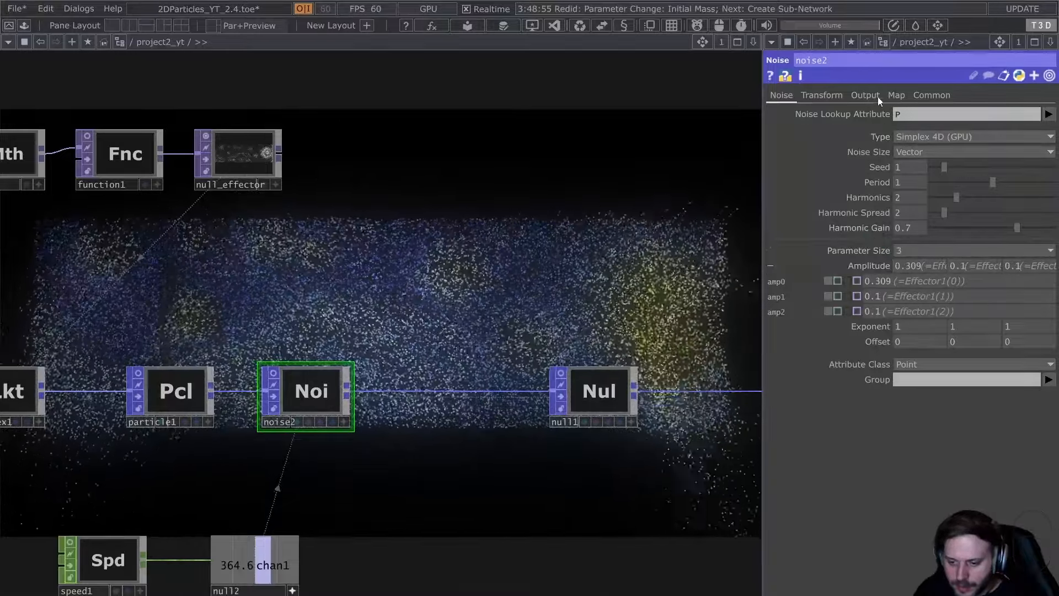
{"action": "left_click", "coordinate": [899, 96]}
{"action": "left_click", "coordinate": [937, 174]}
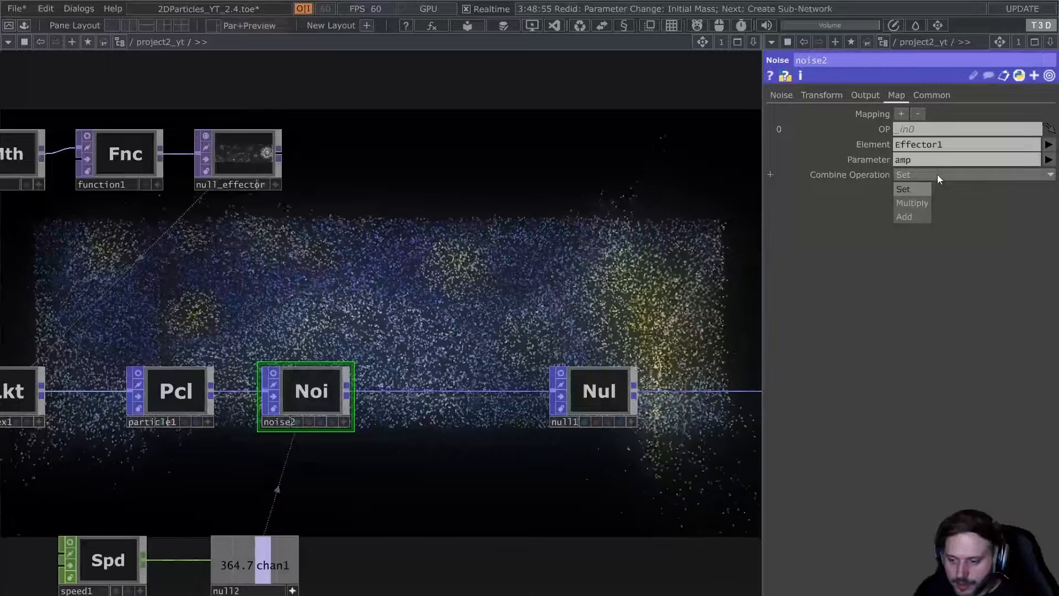
{"action": "left_click", "coordinate": [904, 204]}
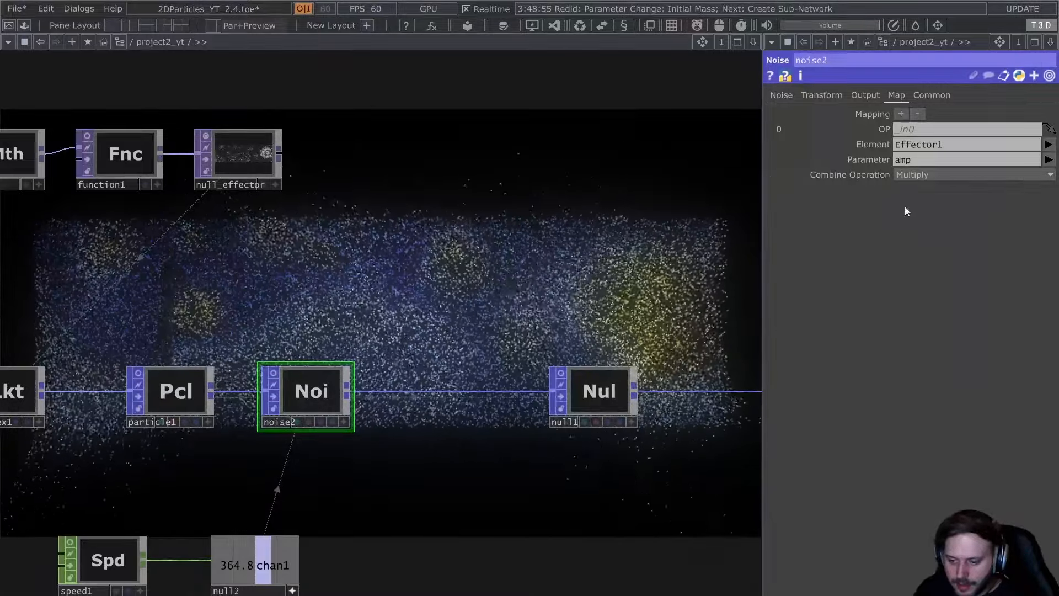
Set all three of noise2's Amplitude components to 1.
{"action": "left_click", "coordinate": [780, 97]}
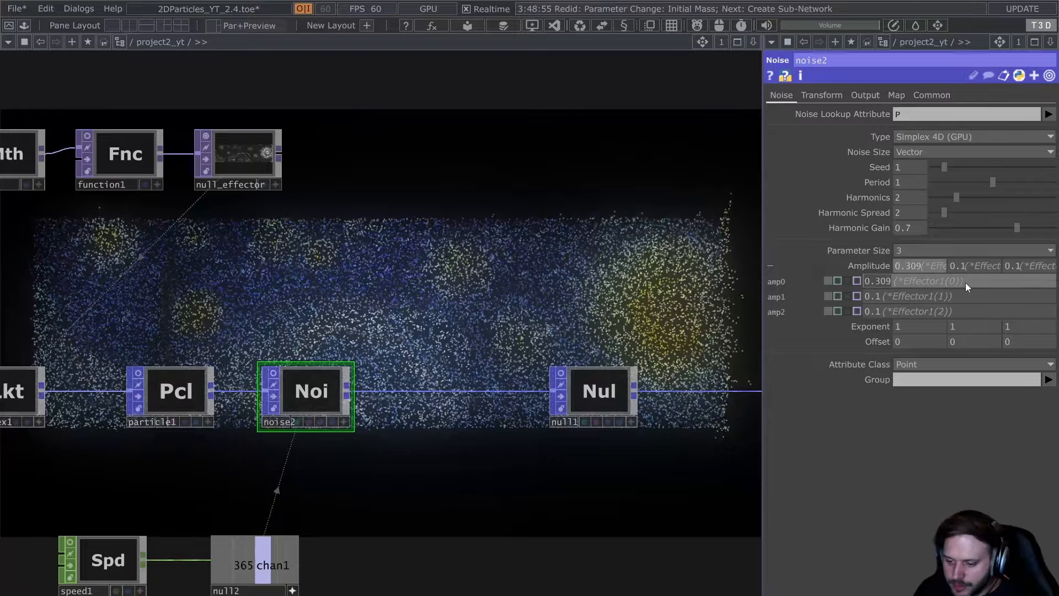
{"action": "type", "text": "1"}
{"action": "left_click", "coordinate": [904, 296]}
{"action": "type", "text": "1"}
{"action": "left_click", "coordinate": [910, 310]}
{"action": "type", "text": "1"}
{"action": "key", "text": "Return"}
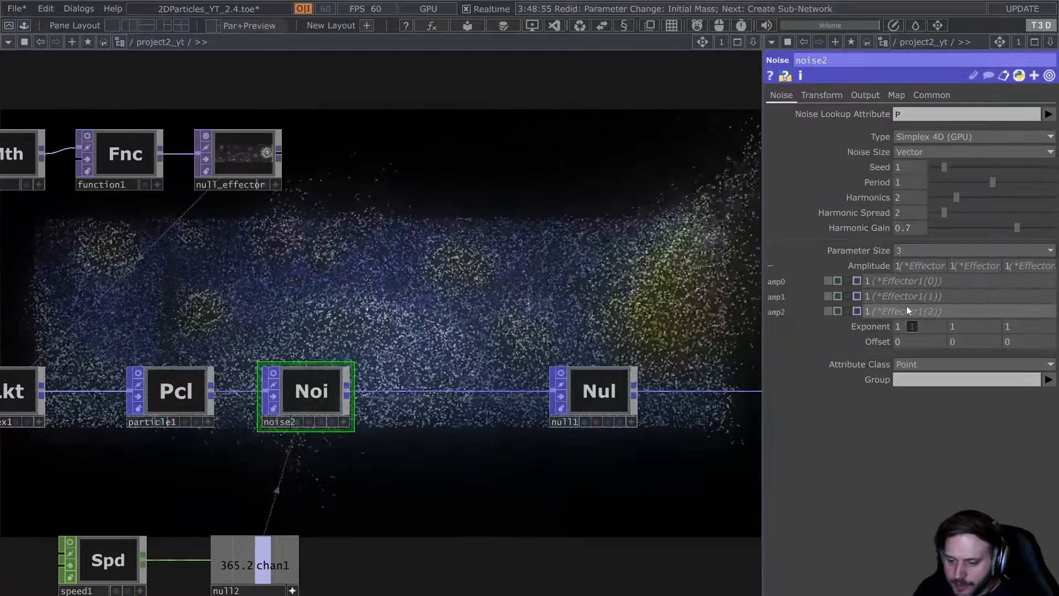
Set noise2's second and third Amplitude components to 0 and try varying the first component.
{"action": "left_click", "coordinate": [906, 307]}
{"action": "type", "text": "0"}
{"action": "left_click", "coordinate": [889, 297]}
{"action": "type", "text": "0"}
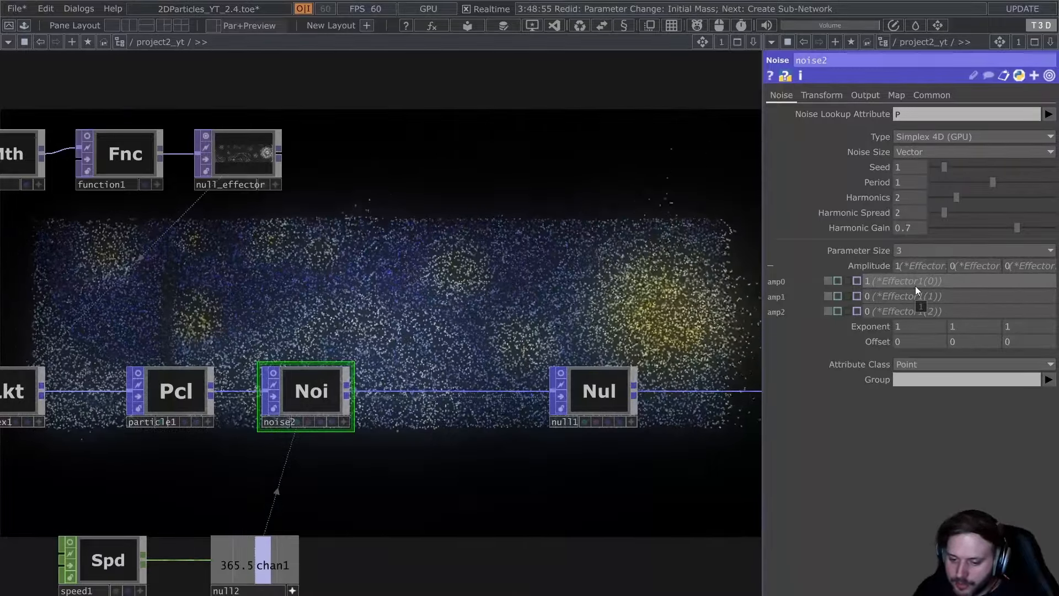
{"action": "middle_click_drag", "start_coordinate": [885, 284], "coordinate": [878, 257]}
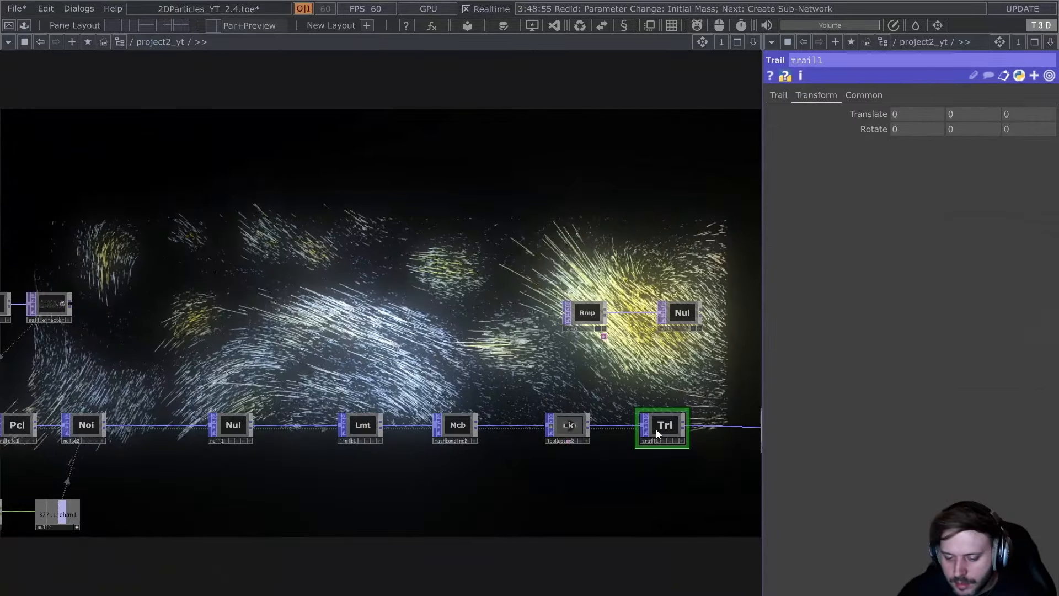
Bypass trail1 and re-enable it to compare the particles with and without trails.
{"action": "left_click_drag", "start_coordinate": [315, 484], "coordinate": [558, 479]}
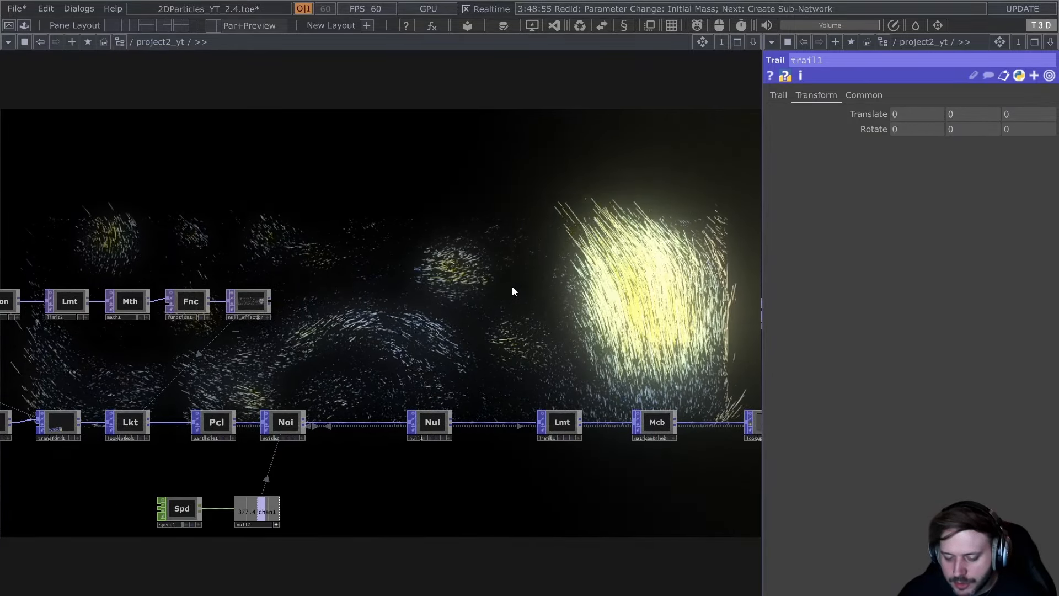
{"action": "left_click_drag", "start_coordinate": [598, 367], "coordinate": [279, 394]}
{"action": "key", "text": "b"}
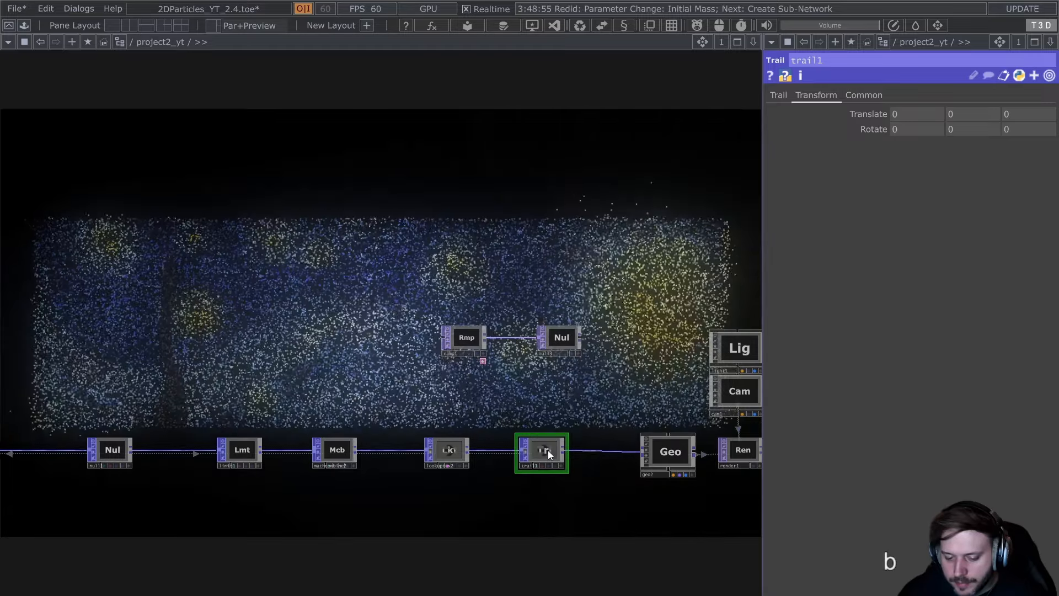
{"action": "key", "text": "b"}
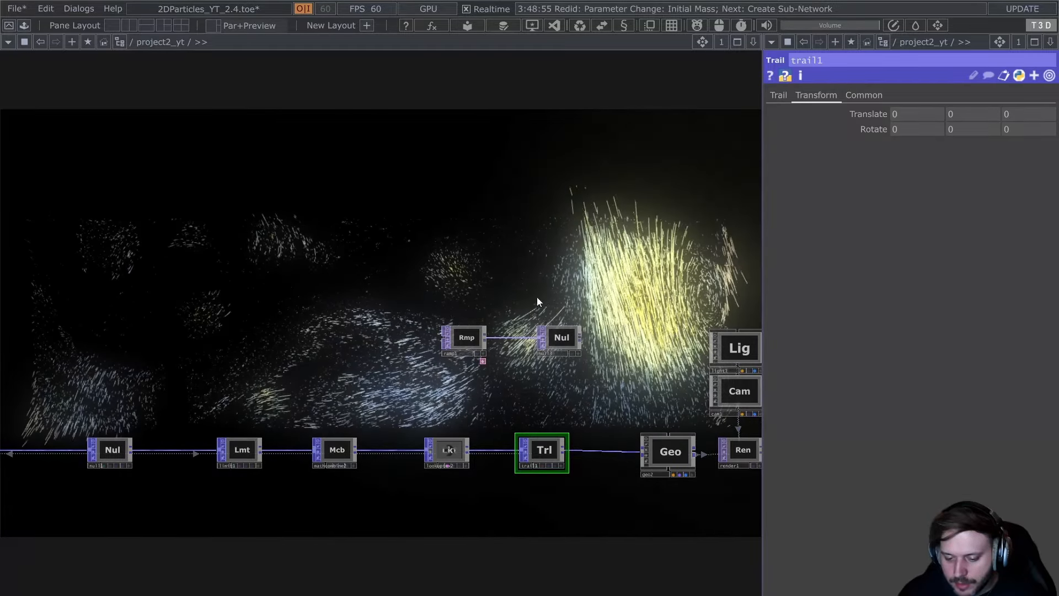
Bring up lookuptex1's parameters to examine how Effector1 is looked up from null_effector.
{"action": "left_click_drag", "start_coordinate": [390, 392], "coordinate": [572, 405]}
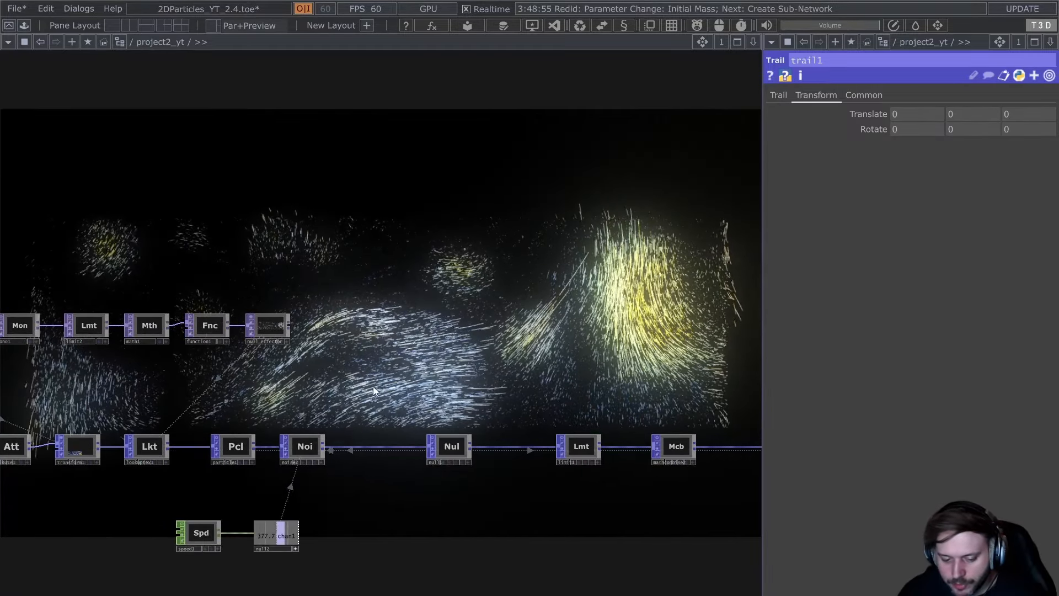
{"action": "left_click_drag", "start_coordinate": [373, 391], "coordinate": [474, 338]}
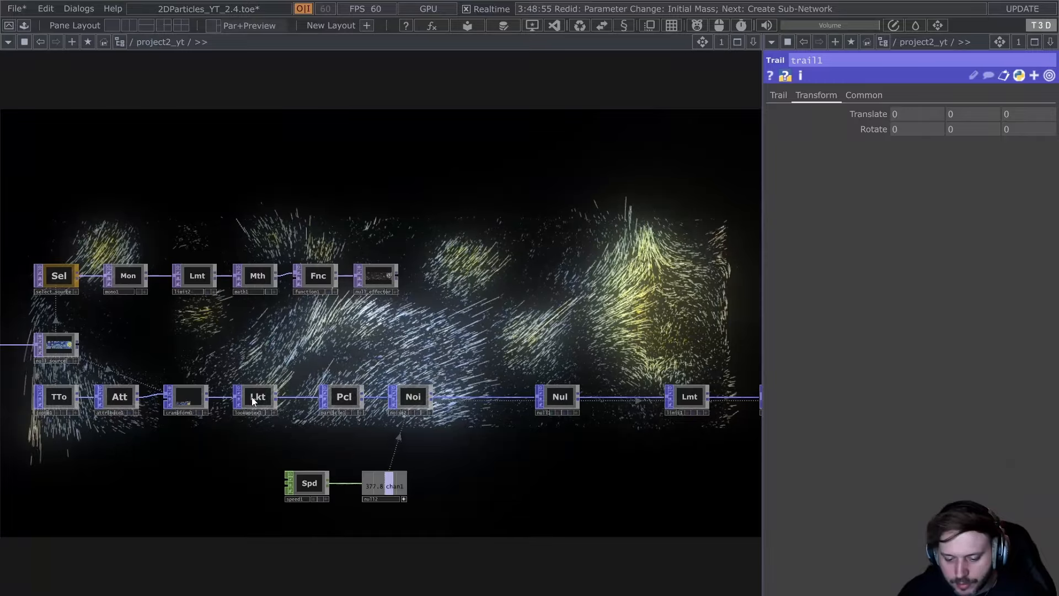
{"action": "left_click", "coordinate": [251, 396]}
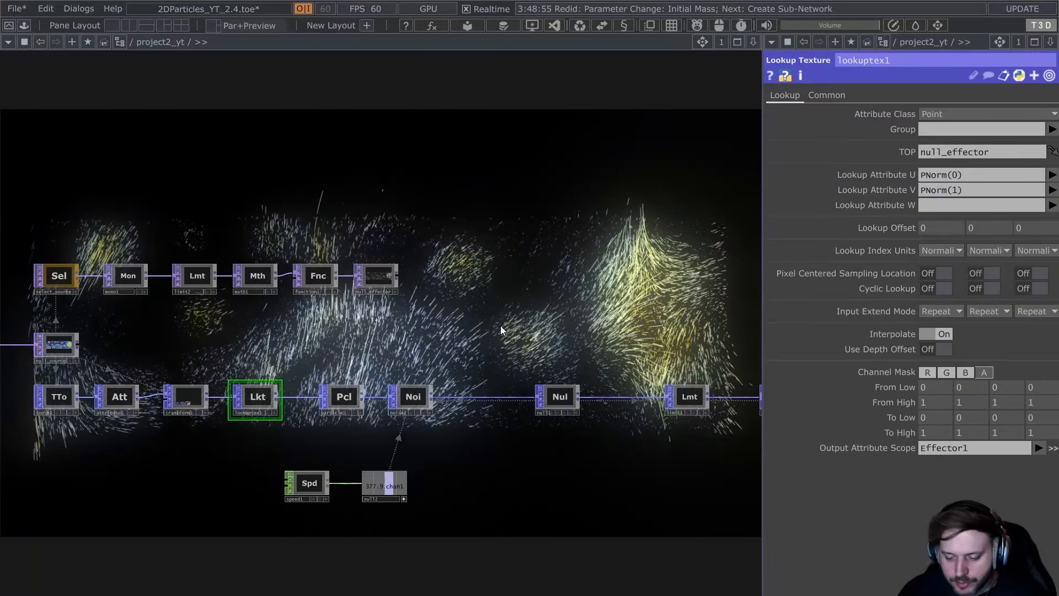
Try raising all four To Low values of lookuptex1 to 0.1 to compare the particle motion.
{"action": "left_click_drag", "start_coordinate": [501, 330], "coordinate": [422, 378]}
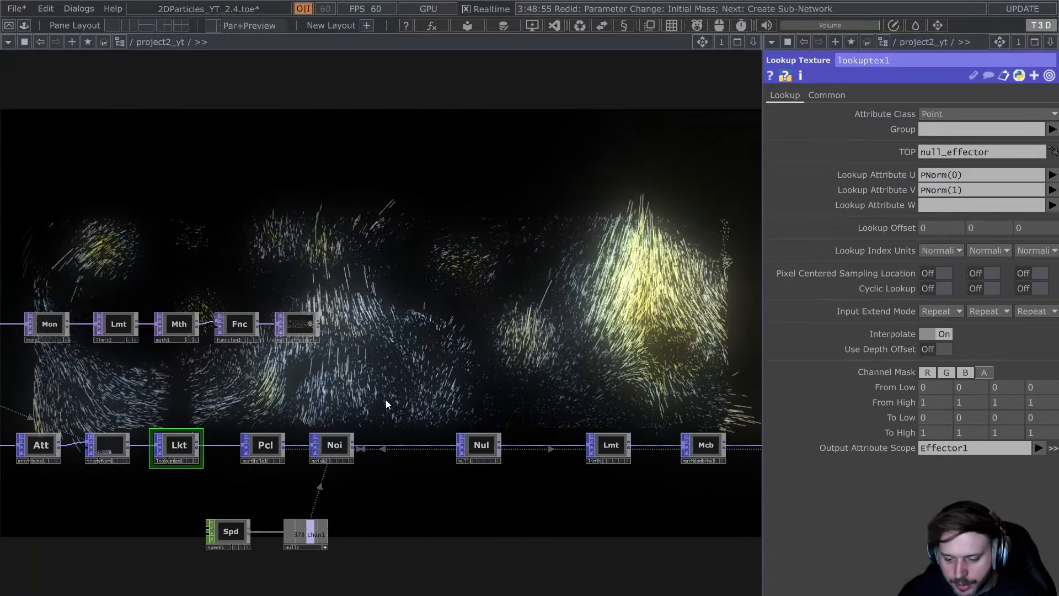
{"action": "middle_click", "coordinate": [886, 414]}
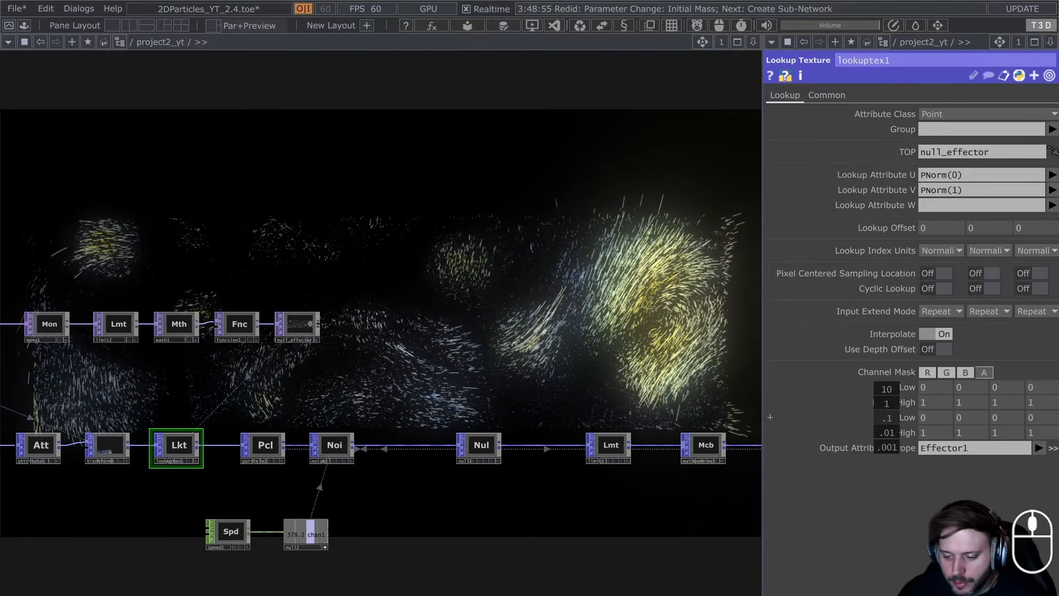
{"action": "middle_click_drag", "start_coordinate": [886, 414], "coordinate": [905, 414]}
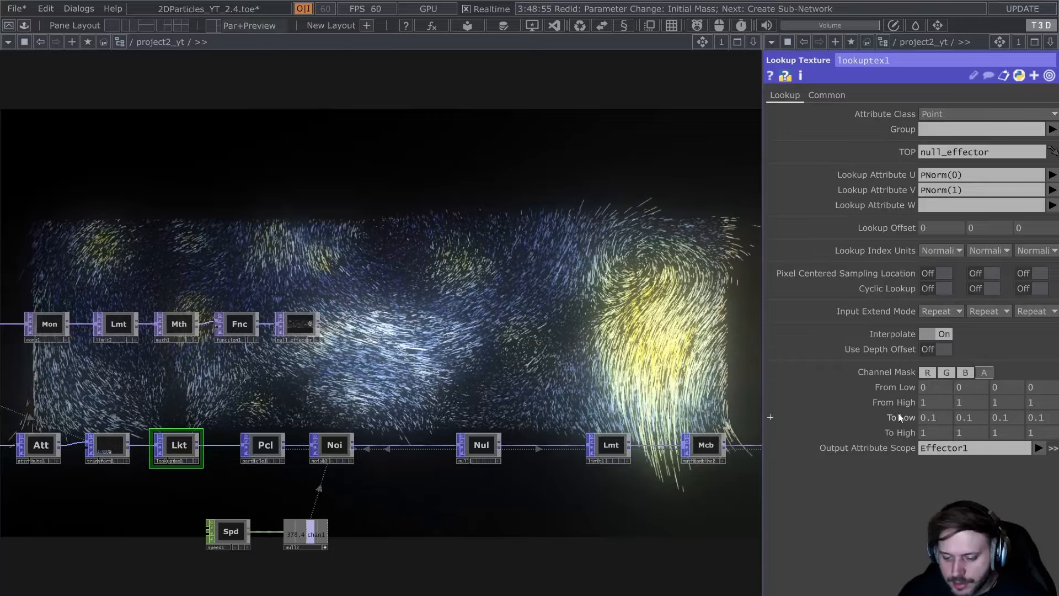
{"action": "mouse_move", "coordinate": [899, 432]}
{"action": "middle_mouse_down"}
{"action": "mouse_move", "coordinate": [897, 420]}
{"action": "mouse_move", "coordinate": [874, 420]}
{"action": "mouse_move", "coordinate": [903, 428]}
{"action": "middle_mouse_up"}
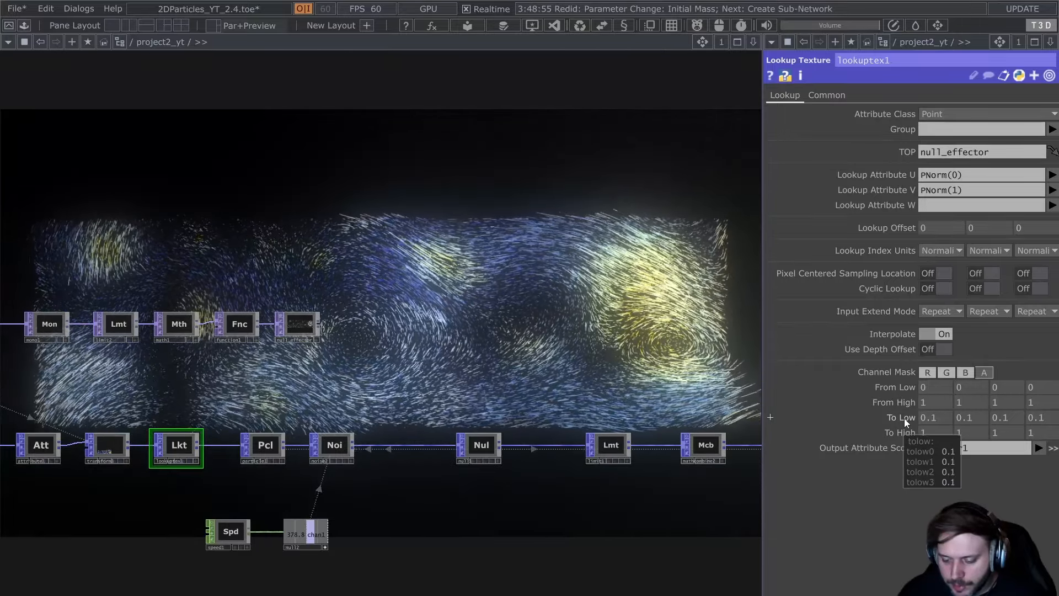
{"action": "mouse_move", "coordinate": [906, 422]}
{"action": "middle_mouse_down"}
{"action": "mouse_move", "coordinate": [898, 420]}
{"action": "mouse_move", "coordinate": [913, 397]}
{"action": "mouse_move", "coordinate": [893, 415]}
{"action": "middle_mouse_up"}
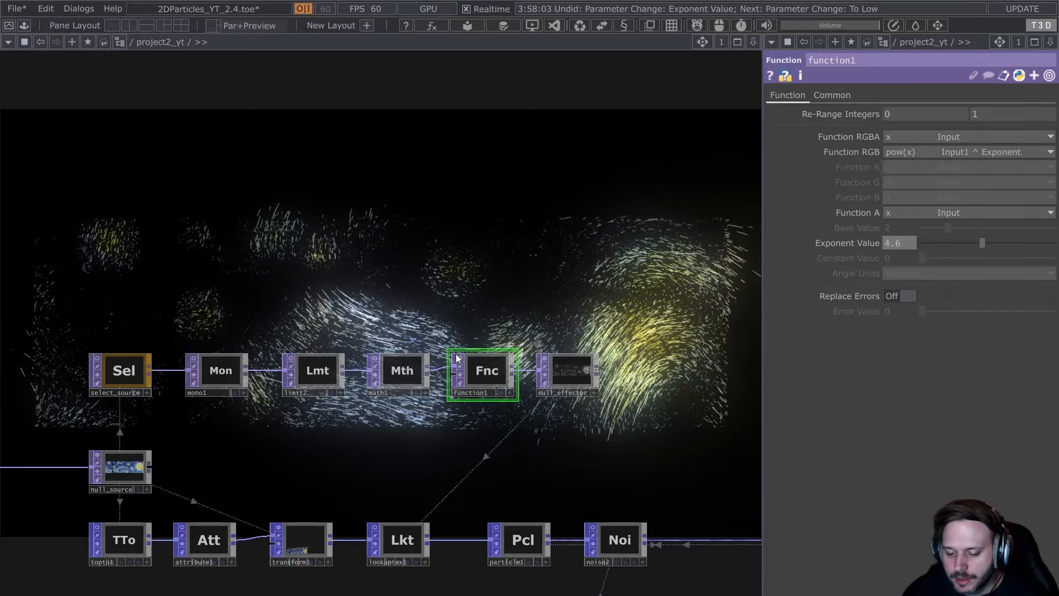
Review function1's Exponent Value and math1's Range settings in the branch feeding null_effector.
{"action": "scroll", "coordinate": [494, 380], "scroll_direction": "up", "scroll_amount": 3}
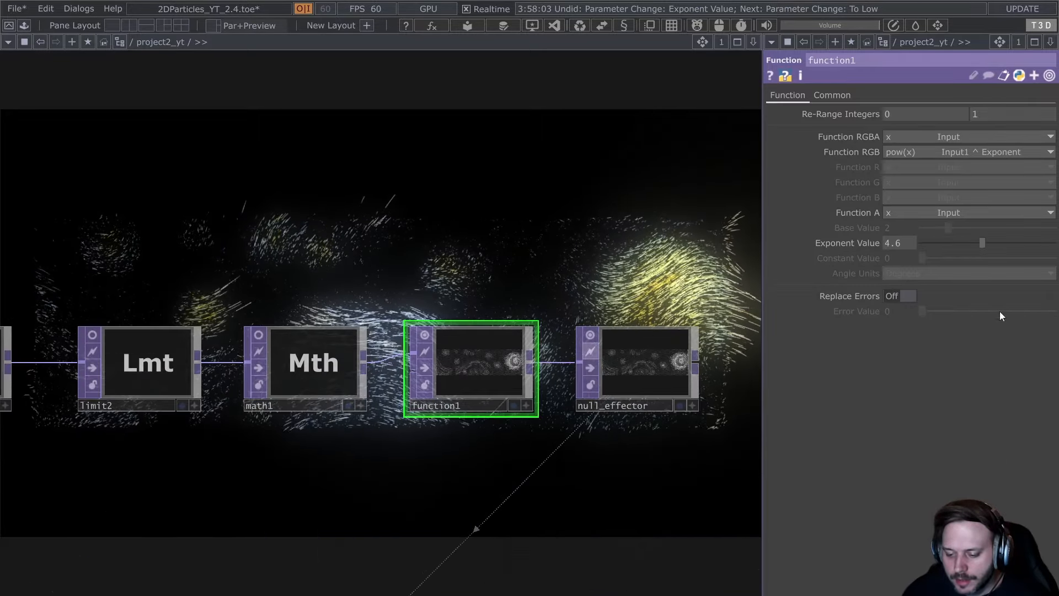
{"action": "mouse_move", "coordinate": [991, 239]}
{"action": "left_mouse_down"}
{"action": "mouse_move", "coordinate": [951, 245]}
{"action": "mouse_move", "coordinate": [1002, 250]}
{"action": "left_mouse_up"}
{"action": "left_click", "coordinate": [300, 369]}
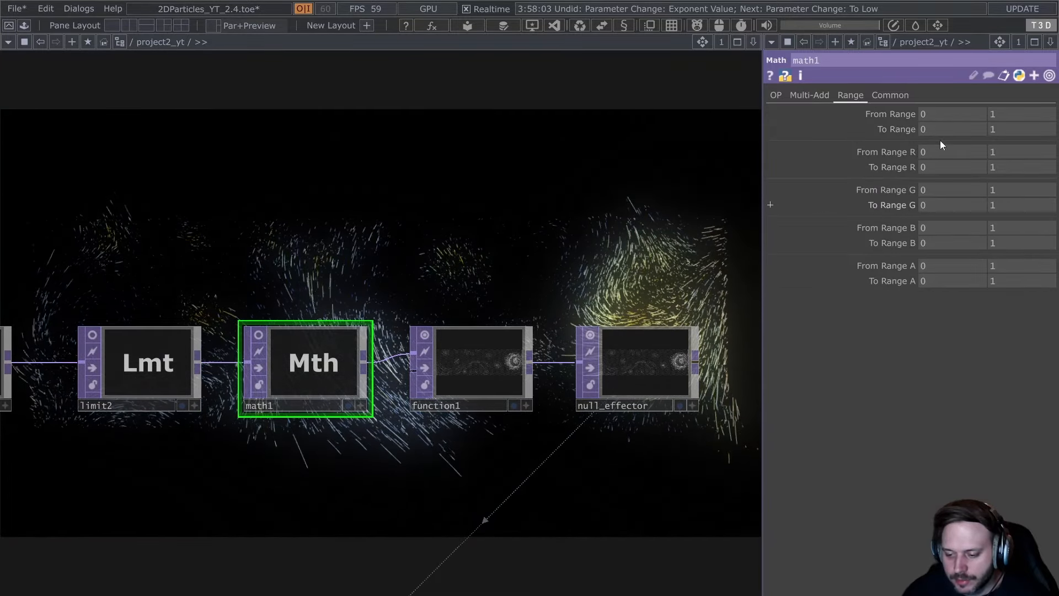
{"action": "left_click_drag", "start_coordinate": [509, 281], "coordinate": [761, 331]}
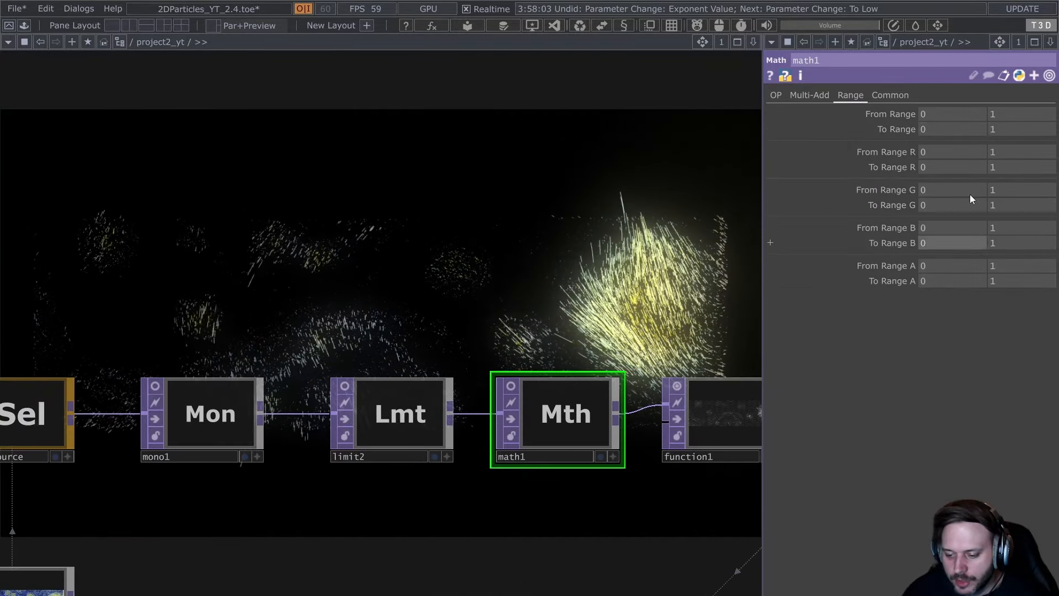
{"action": "middle_click_drag", "start_coordinate": [480, 309], "coordinate": [271, 277]}
{"action": "left_click_drag", "start_coordinate": [271, 277], "coordinate": [27, 282]}
{"action": "middle_click_drag", "start_coordinate": [264, 279], "coordinate": [182, 279]}
Insert a Force POP between noise2 and null1.
{"action": "left_click_drag", "start_coordinate": [333, 302], "coordinate": [352, 353]}
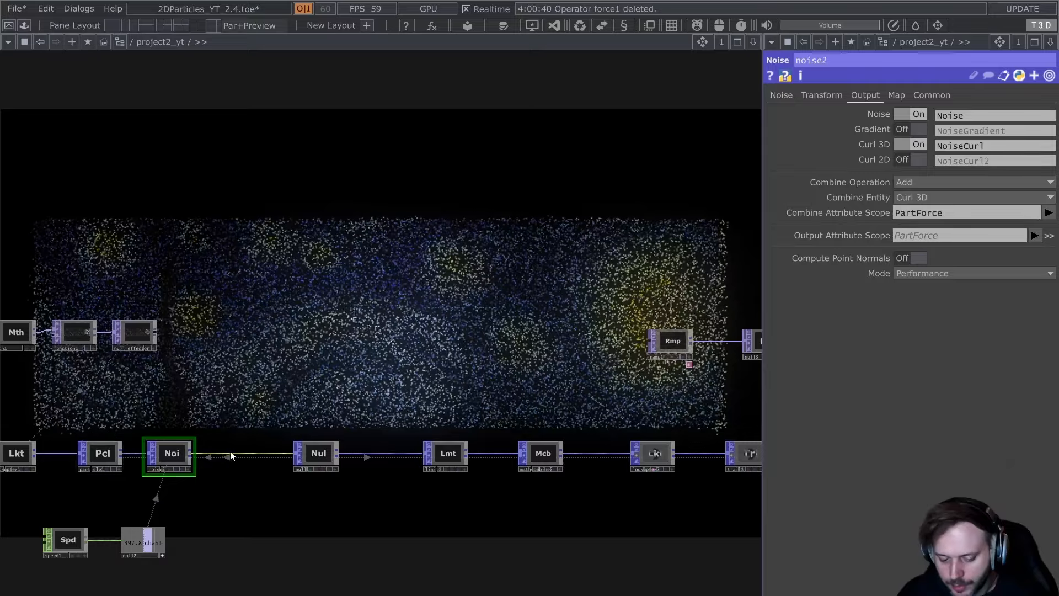
{"action": "left_click", "coordinate": [260, 432]}
{"action": "type", "text": "f"}
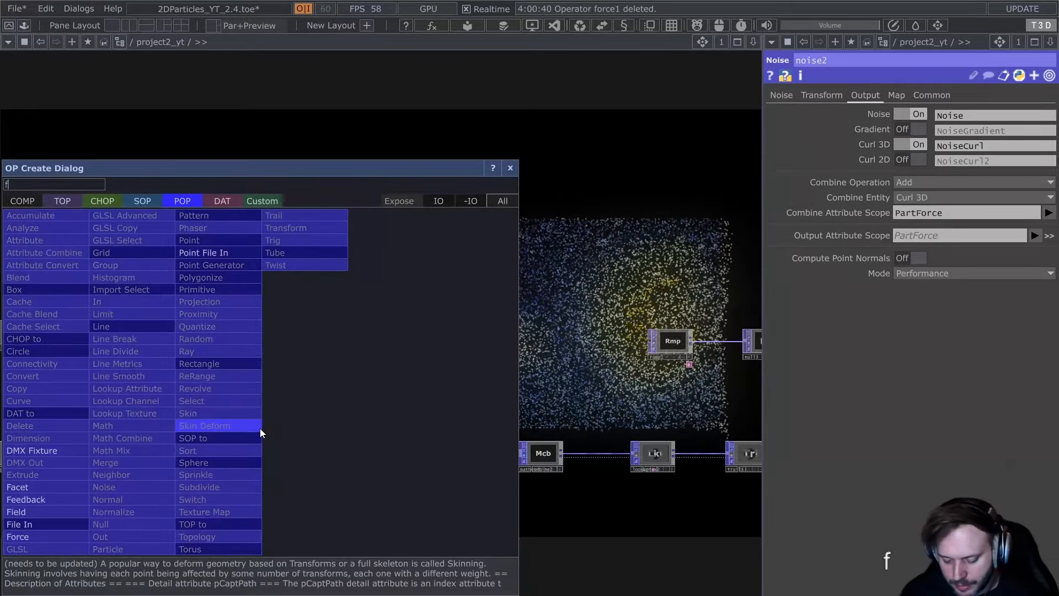
{"action": "type", "text": "or"}
{"action": "left_click", "coordinate": [62, 535]}
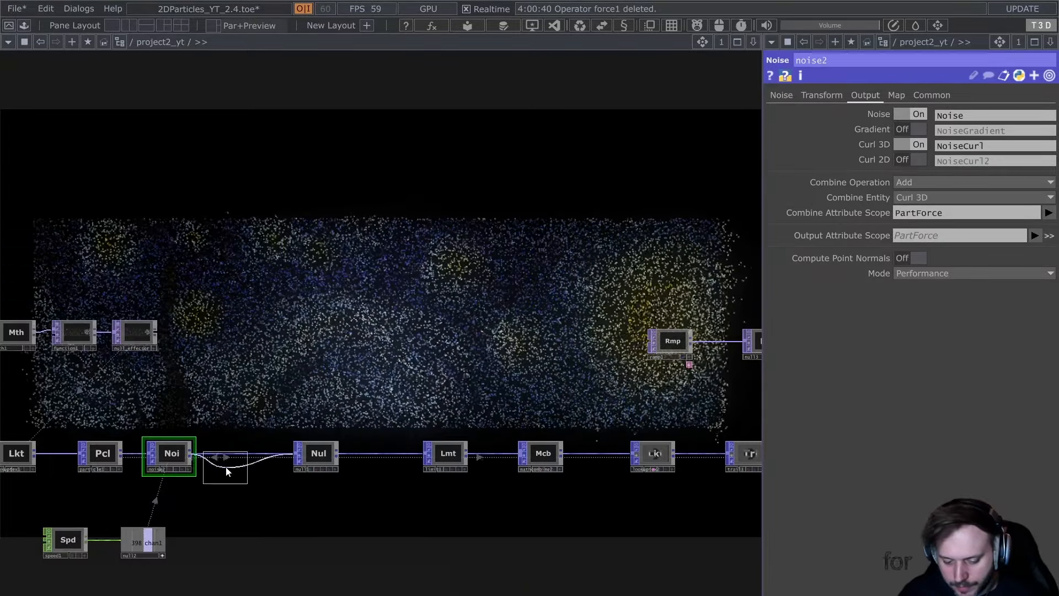
{"action": "left_click", "coordinate": [237, 457]}
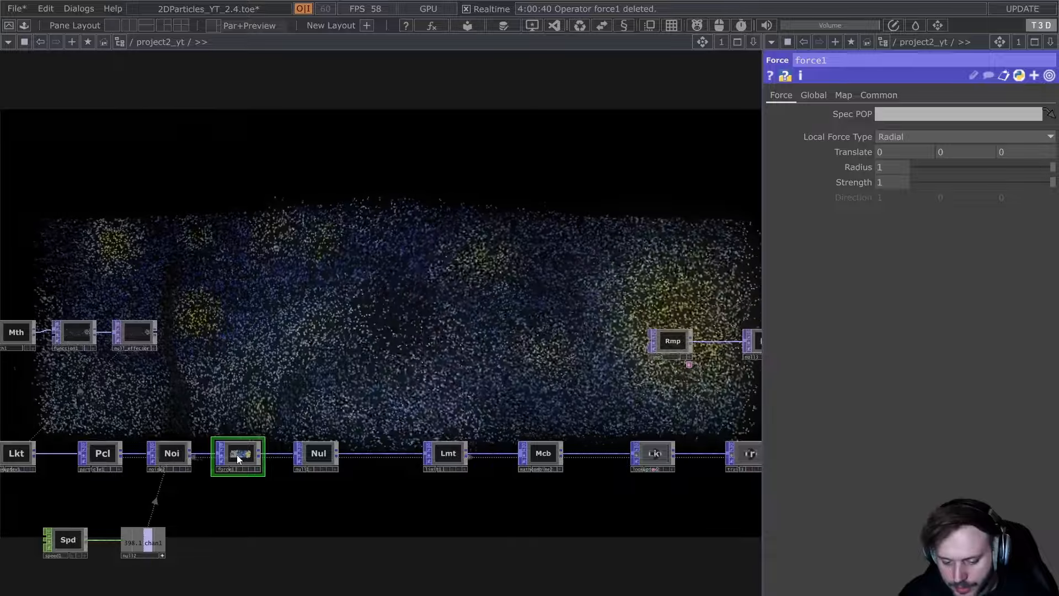
Compare force1's Axial and Radial local force types, keep Radial, and set its Radius and Strength to 0.
{"action": "scroll", "coordinate": [238, 459], "scroll_direction": "up", "scroll_amount": 5}
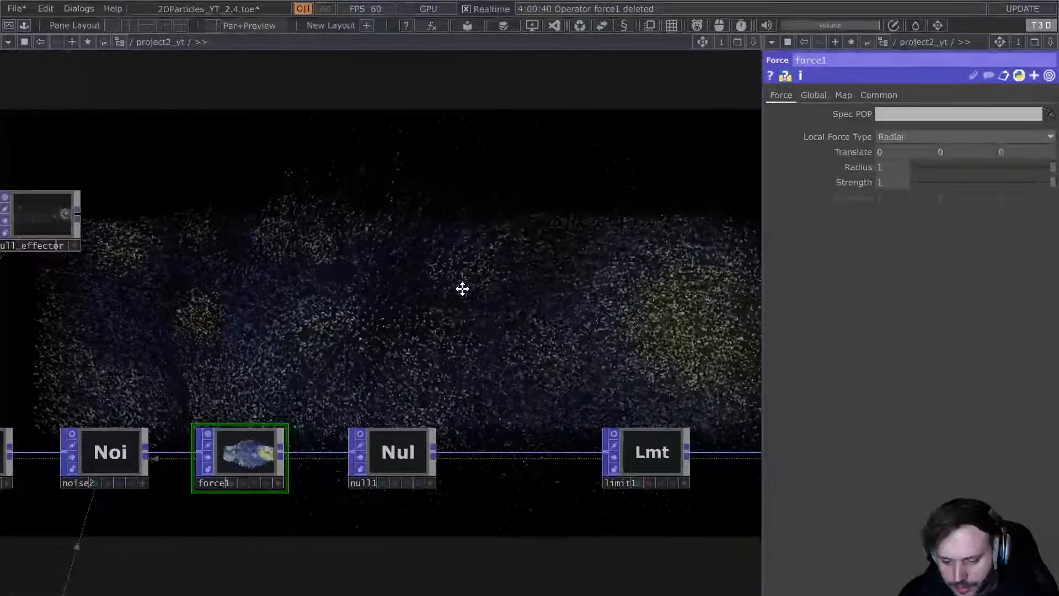
{"action": "left_click_drag", "start_coordinate": [462, 289], "coordinate": [479, 333]}
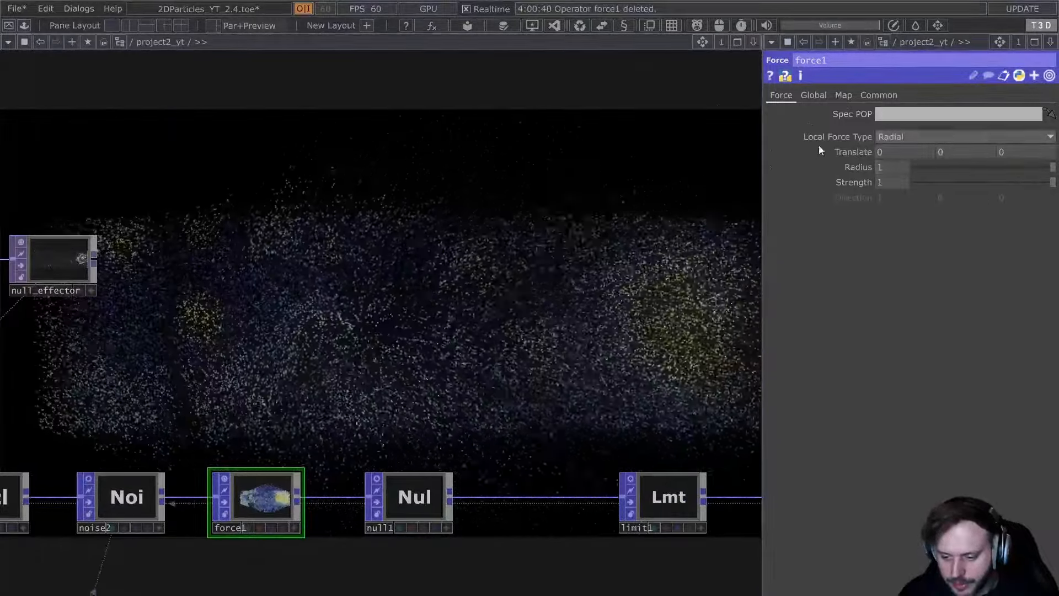
{"action": "left_click", "coordinate": [934, 138]}
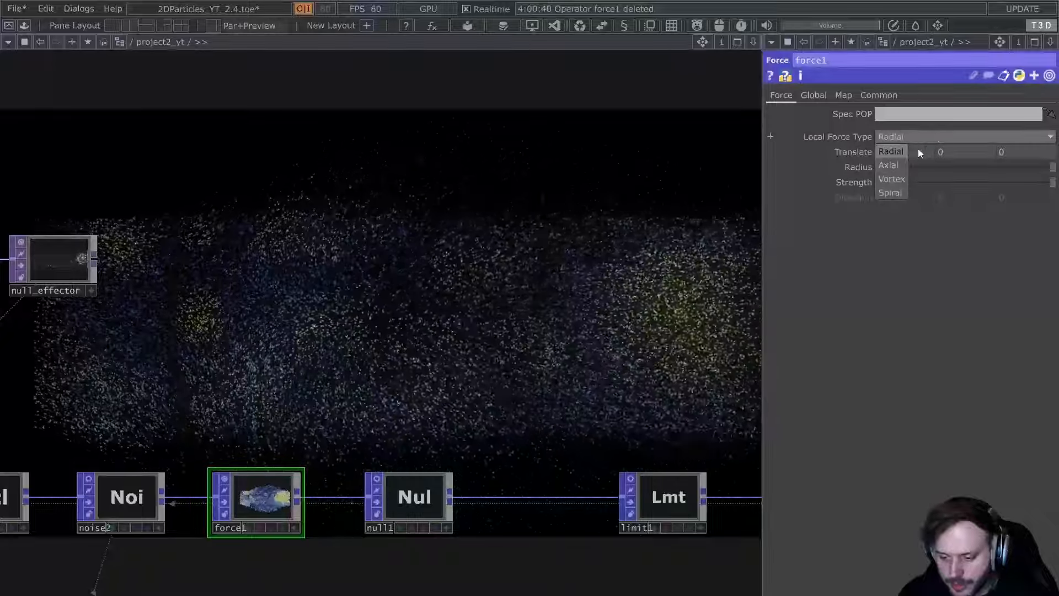
{"action": "left_click", "coordinate": [908, 135]}
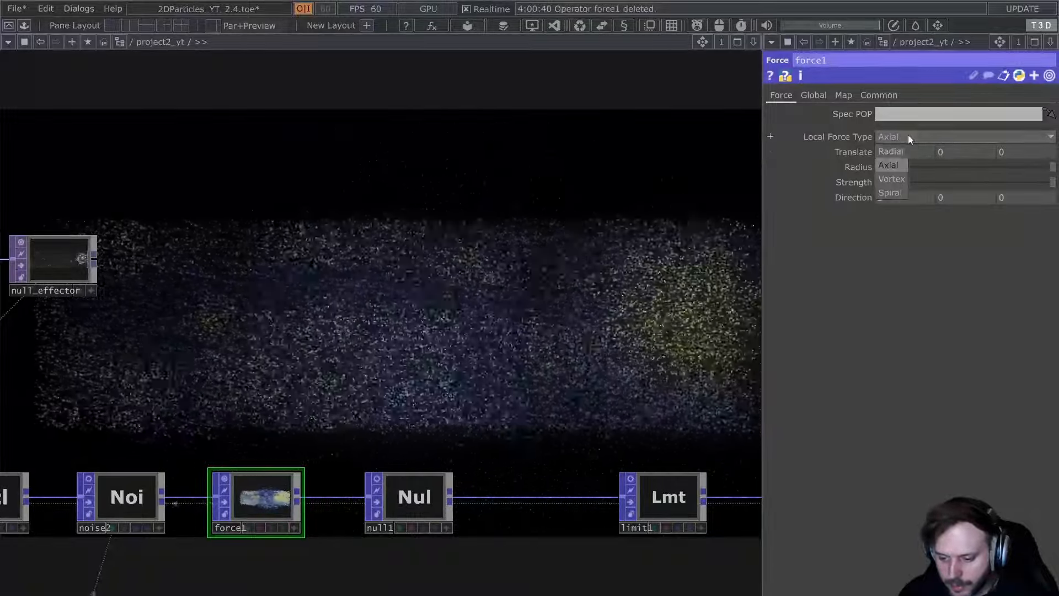
{"action": "left_click", "coordinate": [897, 152]}
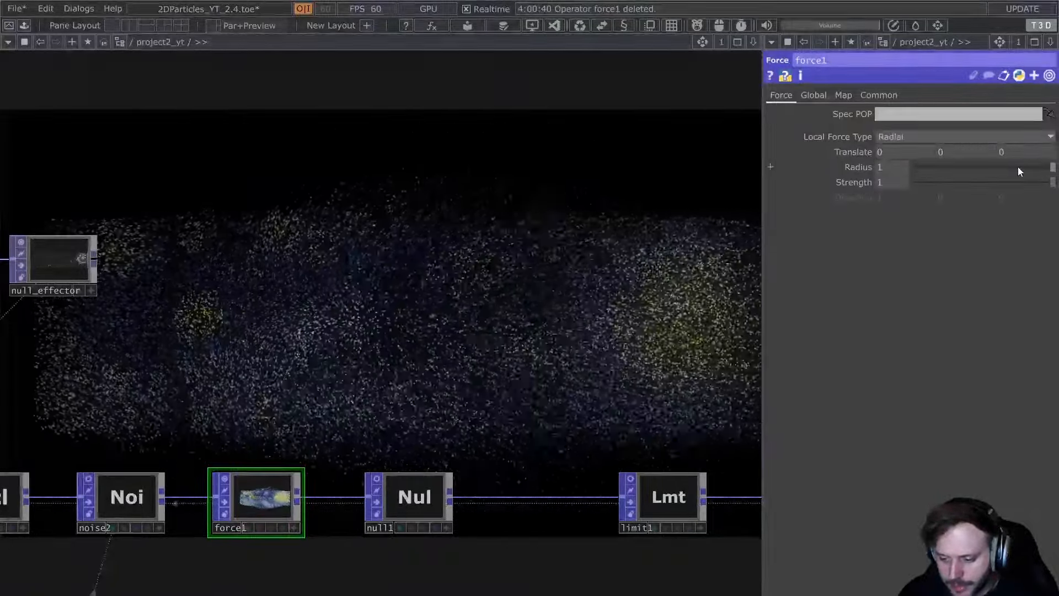
{"action": "left_click_drag", "start_coordinate": [1018, 167], "coordinate": [885, 171]}
{"action": "left_click", "coordinate": [935, 181]}
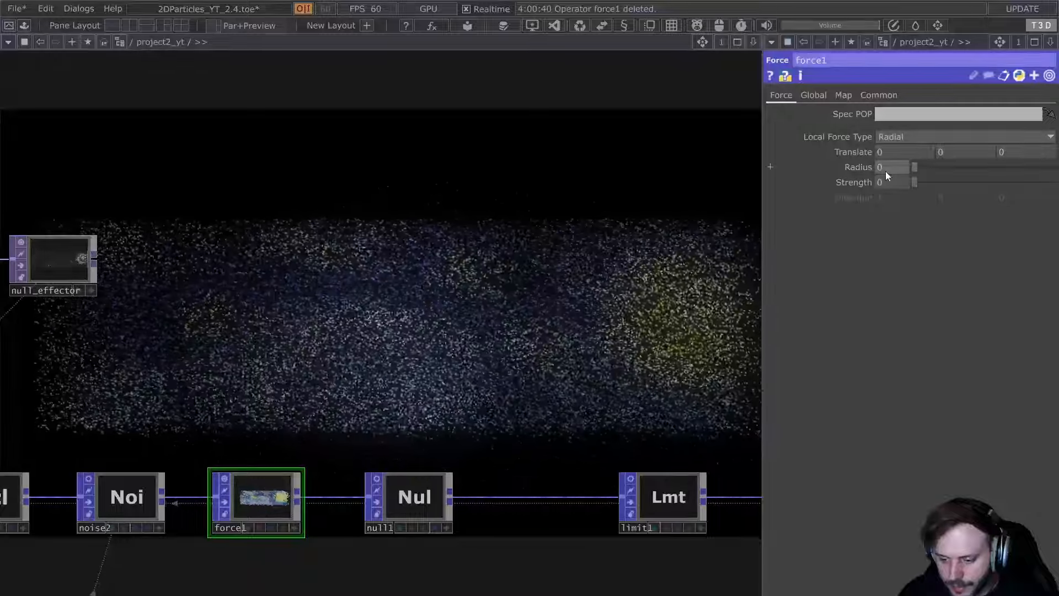
Try different values for the second Global Force component and the first Wind Speed component of force1.
{"action": "left_click", "coordinate": [816, 95]}
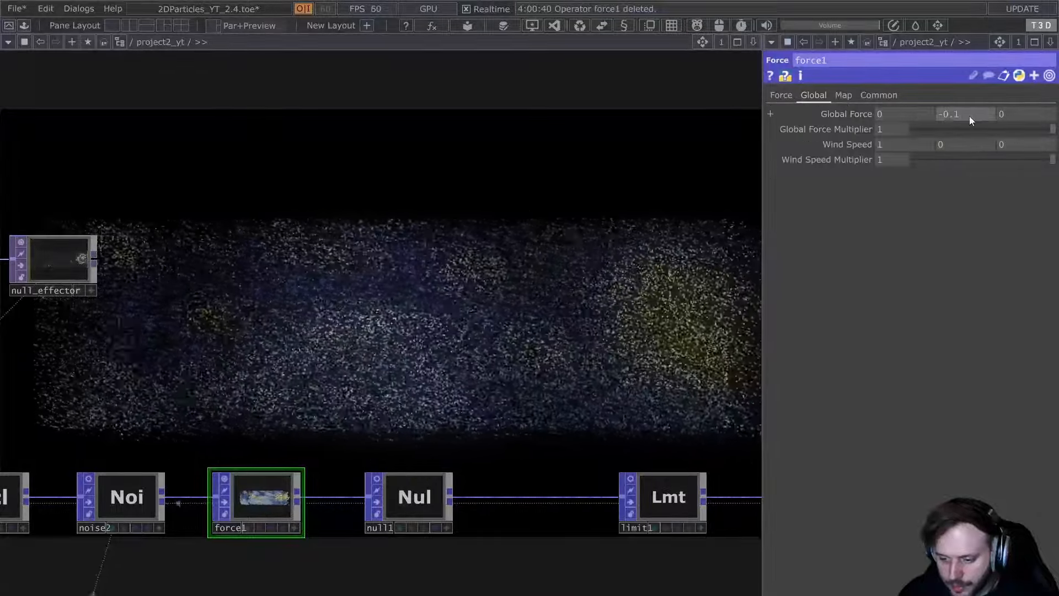
{"action": "middle_click_drag", "start_coordinate": [985, 116], "coordinate": [983, 108]}
{"action": "key", "text": "ctrl+z"}
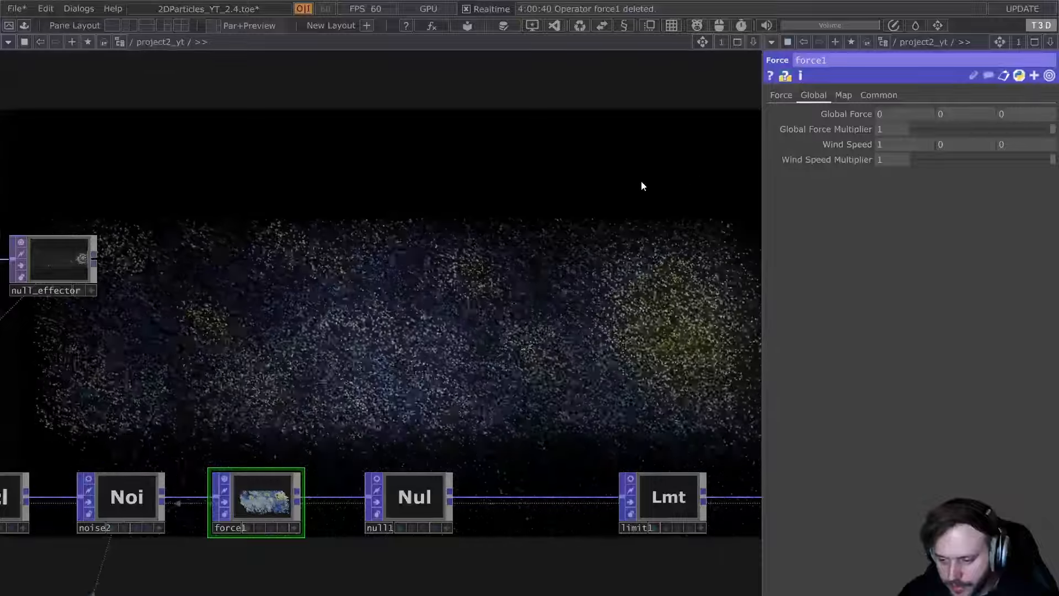
{"action": "middle_click_drag", "start_coordinate": [538, 234], "coordinate": [591, 213]}
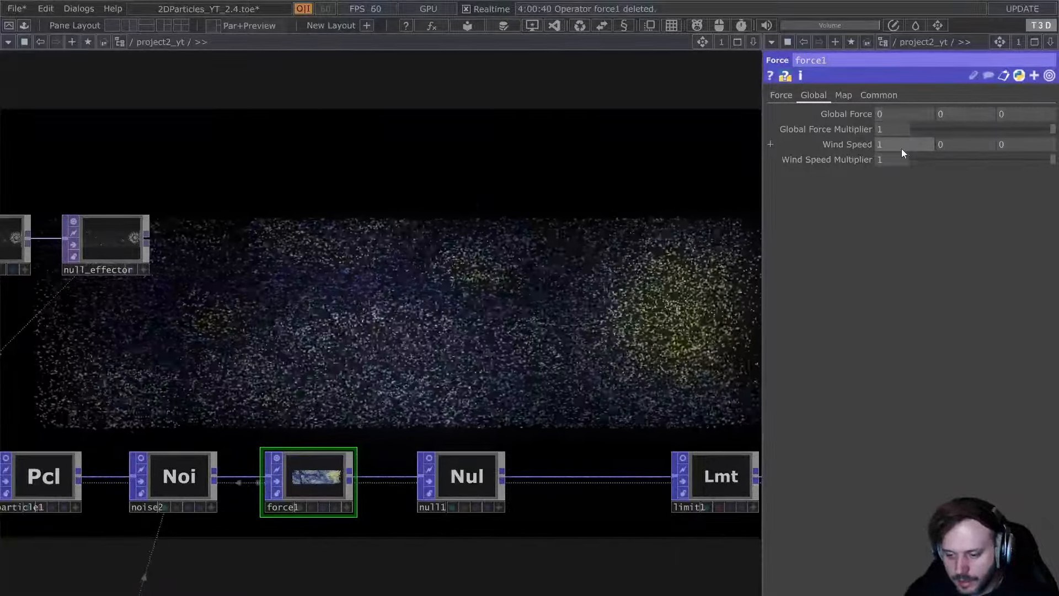
{"action": "mouse_move", "coordinate": [901, 145]}
{"action": "middle_mouse_down"}
{"action": "mouse_move", "coordinate": [892, 134]}
{"action": "mouse_move", "coordinate": [901, 131]}
{"action": "middle_mouse_up"}
Move the TOP to, attribute1, transform1 and lookuptex1 nodes away from particle1 to make room in the chain.
{"action": "scroll", "coordinate": [508, 309], "scroll_direction": "down", "scroll_amount": 5}
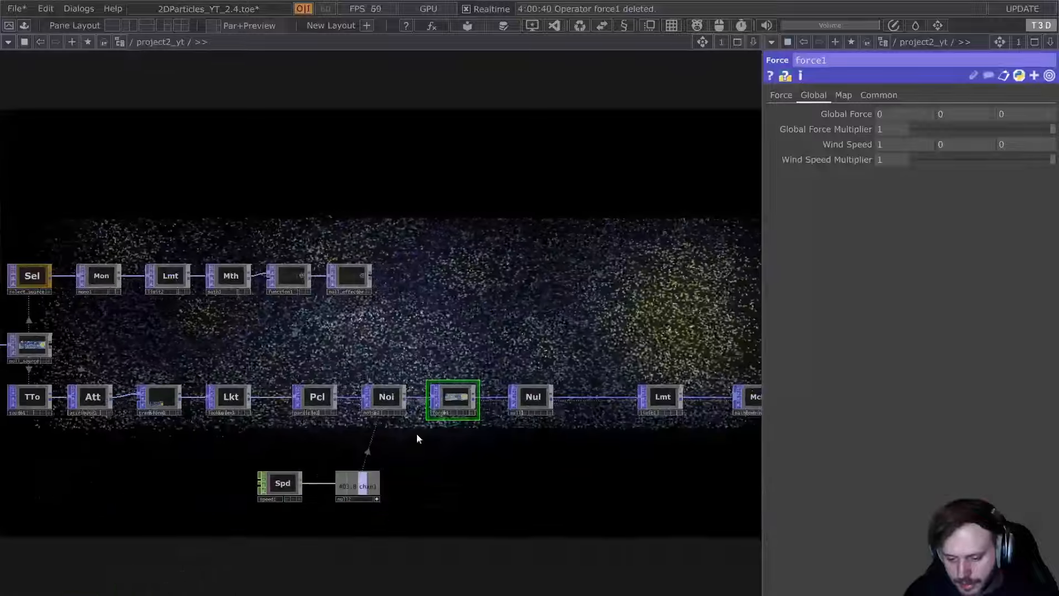
{"action": "left_click_drag", "start_coordinate": [718, 447], "coordinate": [820, 438]}
{"action": "scroll", "coordinate": [321, 428], "scroll_direction": "up", "scroll_amount": 3}
{"action": "scroll", "coordinate": [321, 428], "scroll_direction": "down", "scroll_amount": 2}
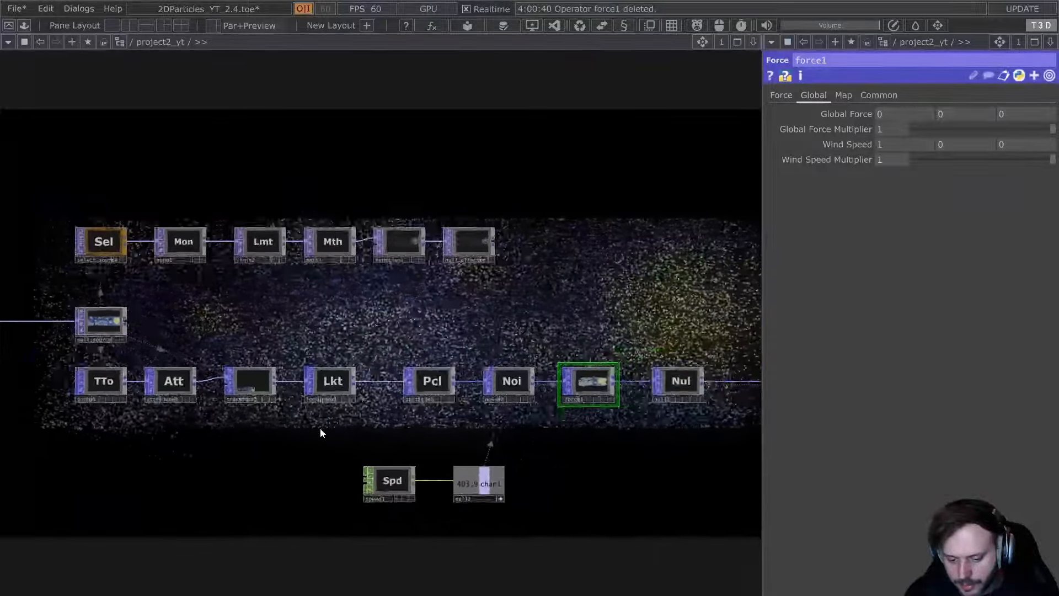
{"action": "scroll", "coordinate": [319, 427], "scroll_direction": "down", "scroll_amount": 1}
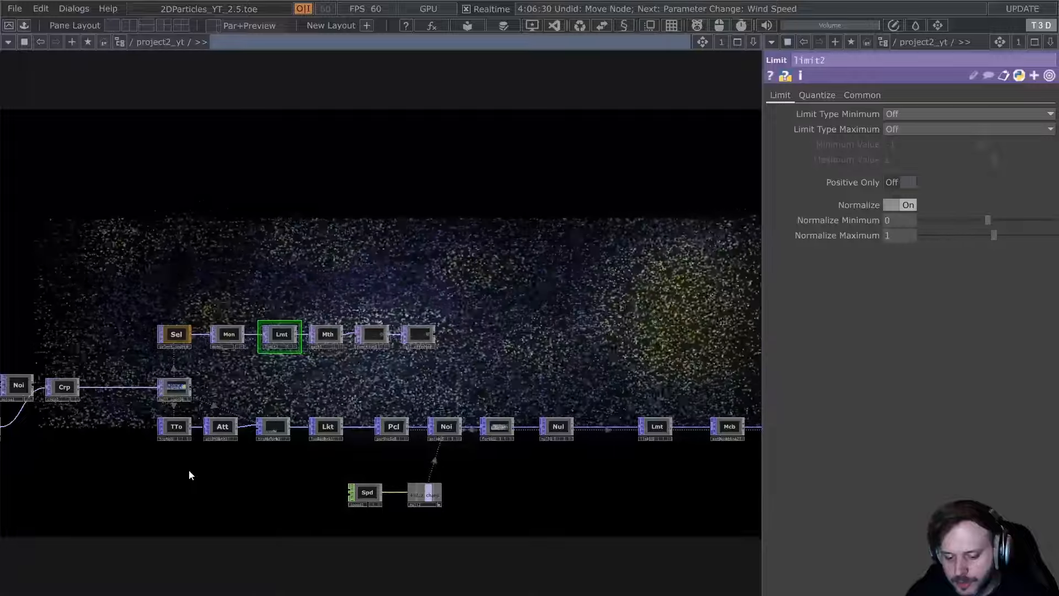
{"action": "scroll", "coordinate": [262, 463], "scroll_direction": "up", "scroll_amount": 3}
{"action": "right_click_drag", "start_coordinate": [121, 473], "coordinate": [352, 412]}
{"action": "left_click_drag", "start_coordinate": [346, 410], "coordinate": [256, 417]}
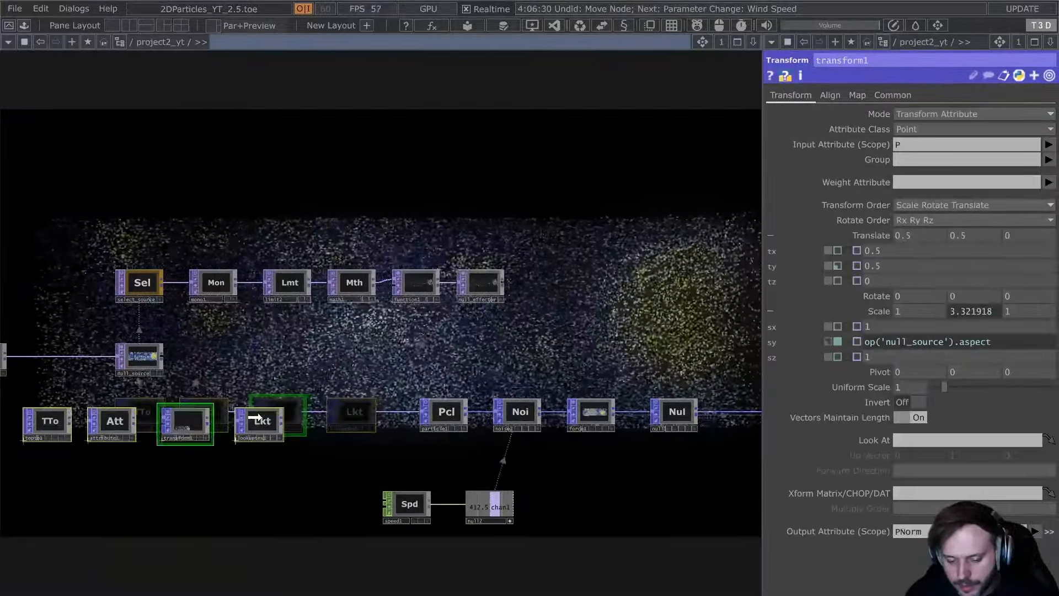
{"action": "key", "text": "p"}
{"action": "key", "text": "p"}
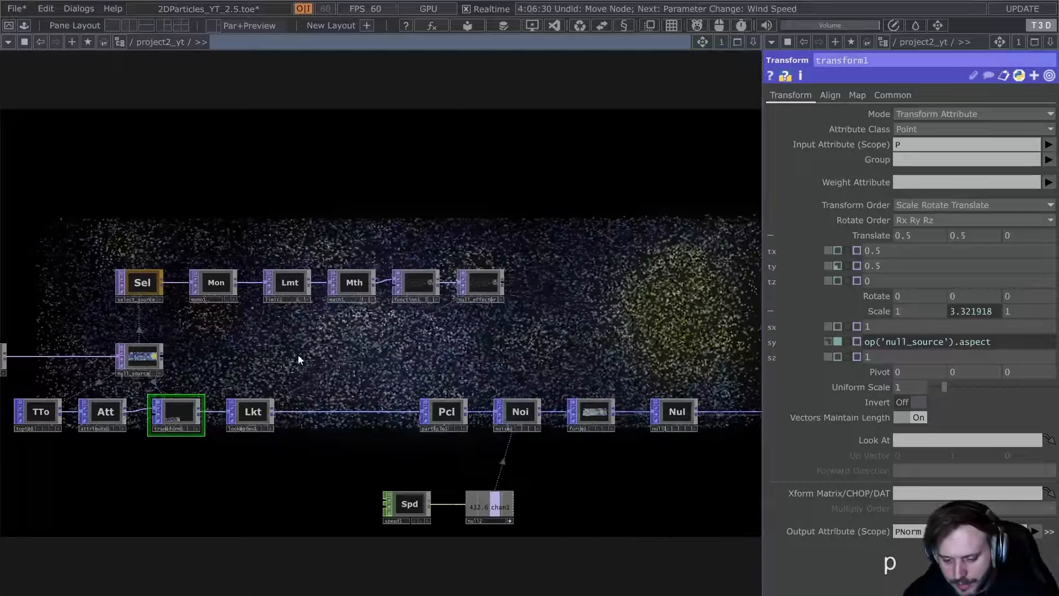
Duplicate math1, function1 and null_effector as a second branch fed by limit2, and set the copied function's Exponent Value to 3.32.
{"action": "scroll", "coordinate": [280, 314], "scroll_direction": "up", "scroll_amount": 2}
{"action": "right_click_drag", "start_coordinate": [365, 325], "coordinate": [589, 239]}
{"action": "key", "text": "ctrl+c"}
{"action": "key", "text": "ctrl+v"}
{"action": "left_click", "coordinate": [382, 338]}
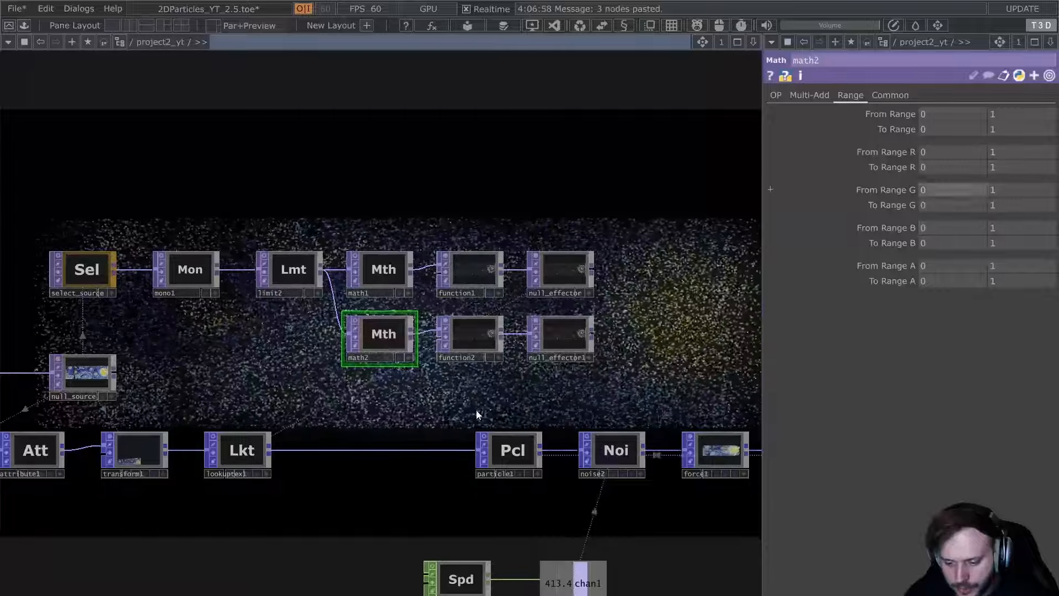
{"action": "left_click", "coordinate": [481, 333]}
{"action": "left_click_drag", "start_coordinate": [1000, 240], "coordinate": [968, 256]}
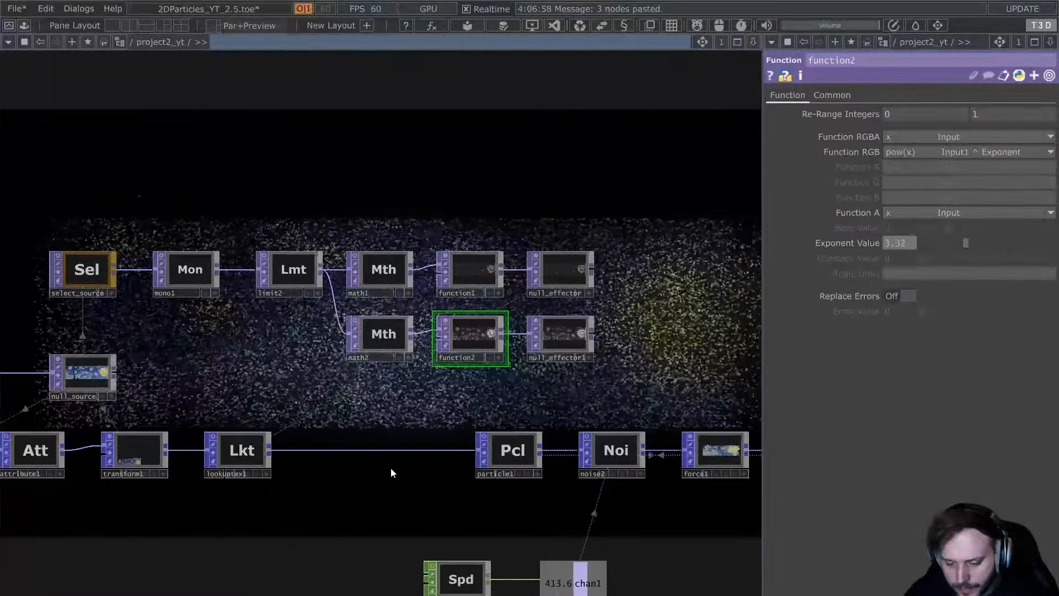
{"action": "right_click", "coordinate": [331, 456]}
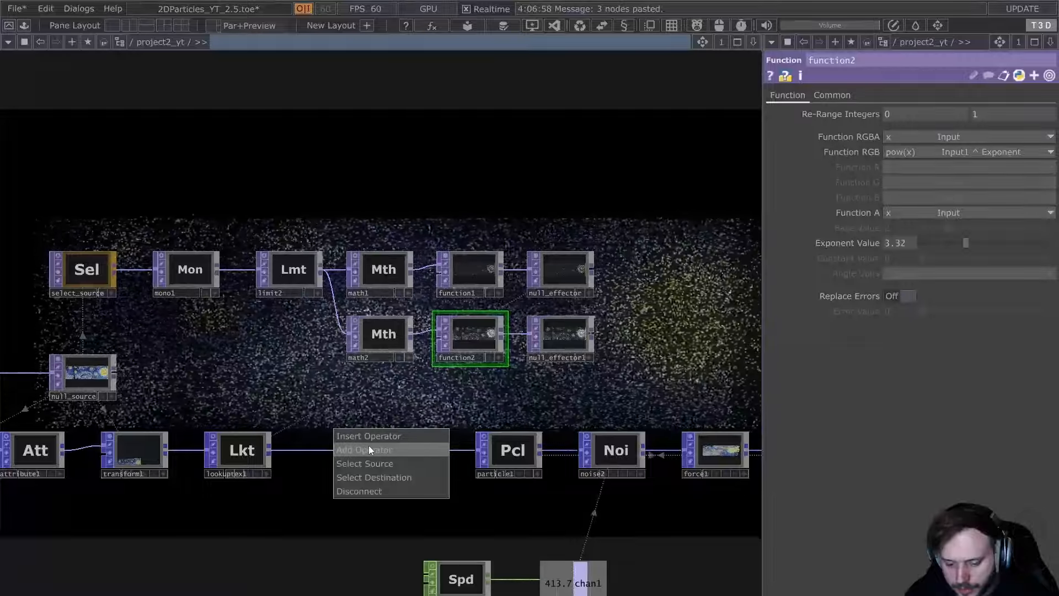
{"action": "left_click", "coordinate": [392, 432]}
{"action": "type", "text": "loo"}
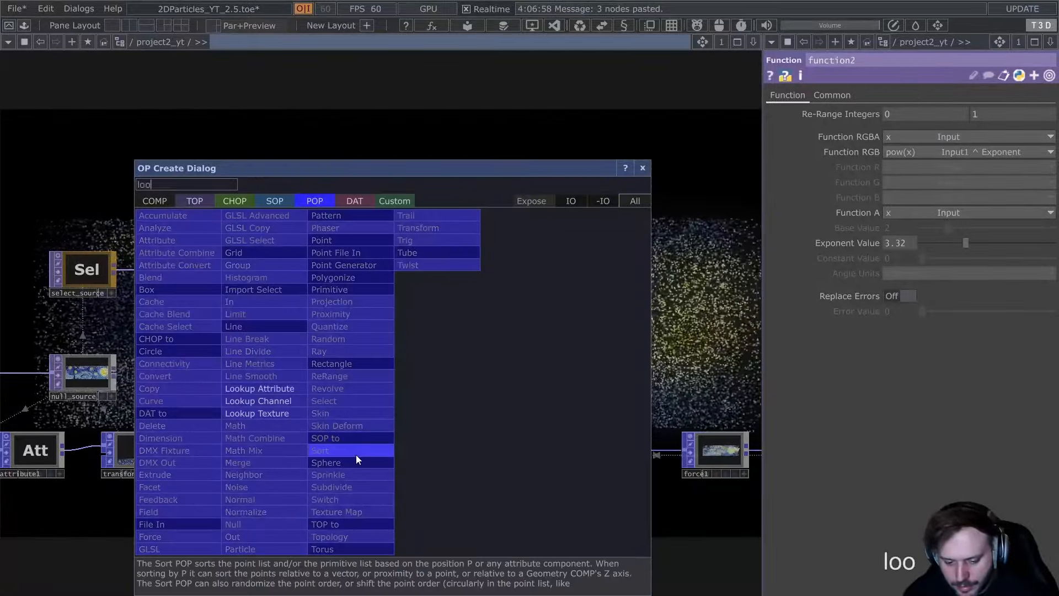
{"action": "key", "text": "Escape"}
Duplicate lookuptex1 and insert the copy between lookuptex1 and particle1.
{"action": "left_click", "coordinate": [247, 460]}
{"action": "key", "text": "ctrl+c"}
{"action": "key", "text": "ctrl+v"}
{"action": "left_click_drag", "start_coordinate": [260, 520], "coordinate": [406, 451]}
{"action": "left_click", "coordinate": [270, 448]}
{"action": "left_click_drag", "start_coordinate": [350, 489], "coordinate": [364, 451]}
Rename the null_effector1 copy at the end of the function2 branch as null_wind.
{"action": "scroll", "coordinate": [581, 362], "scroll_direction": "up", "scroll_amount": 4}
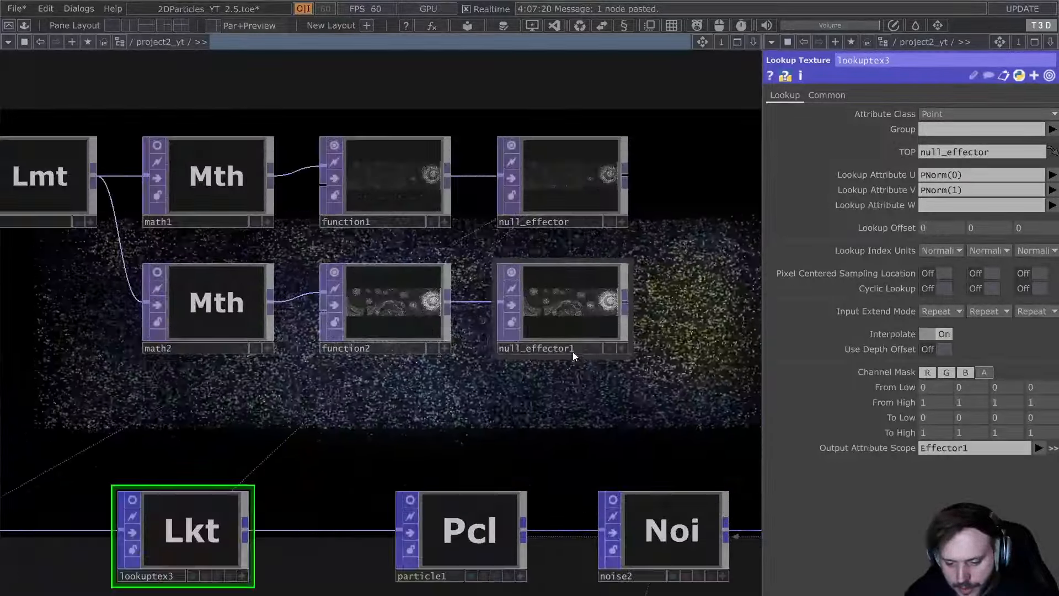
{"action": "left_click", "coordinate": [583, 353]}
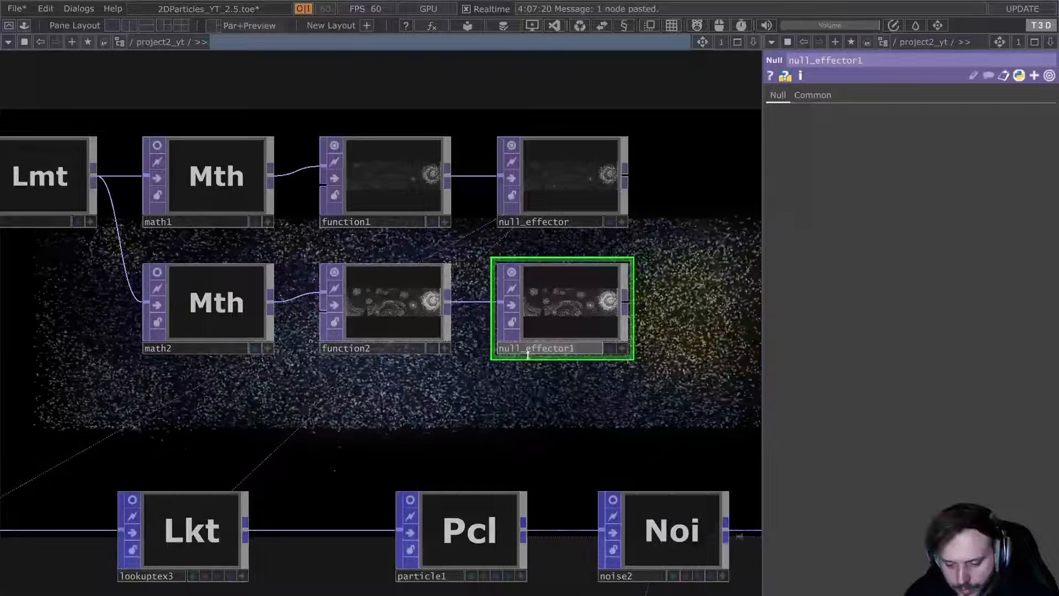
{"action": "scroll", "coordinate": [528, 355], "scroll_direction": "down", "scroll_amount": 3}
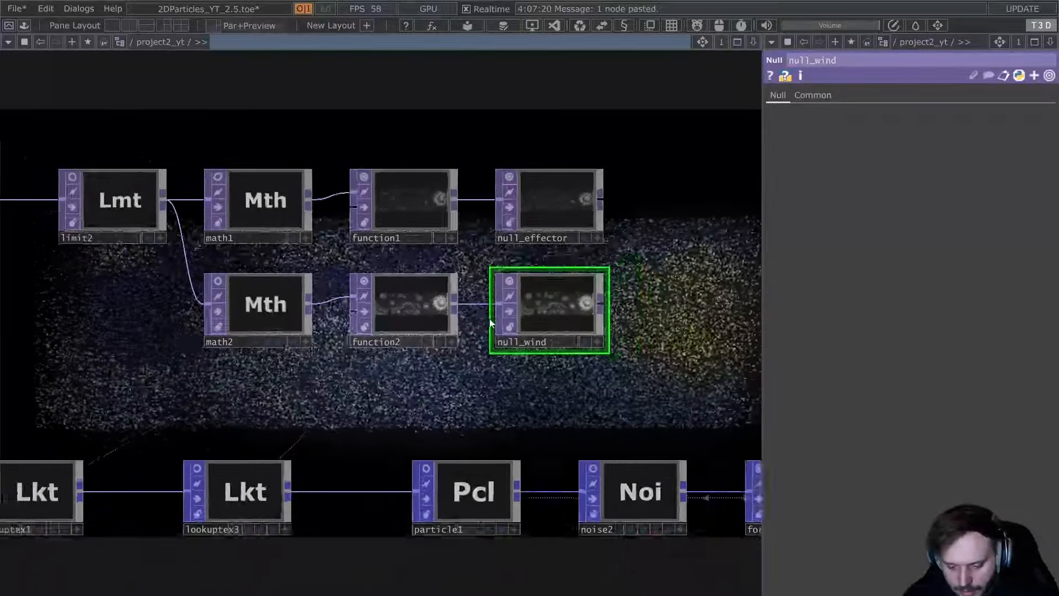
Try null_wind as the TOP of lookuptex3 and set its Output Attribute Scope to Effector2.
{"action": "left_click", "coordinate": [294, 481]}
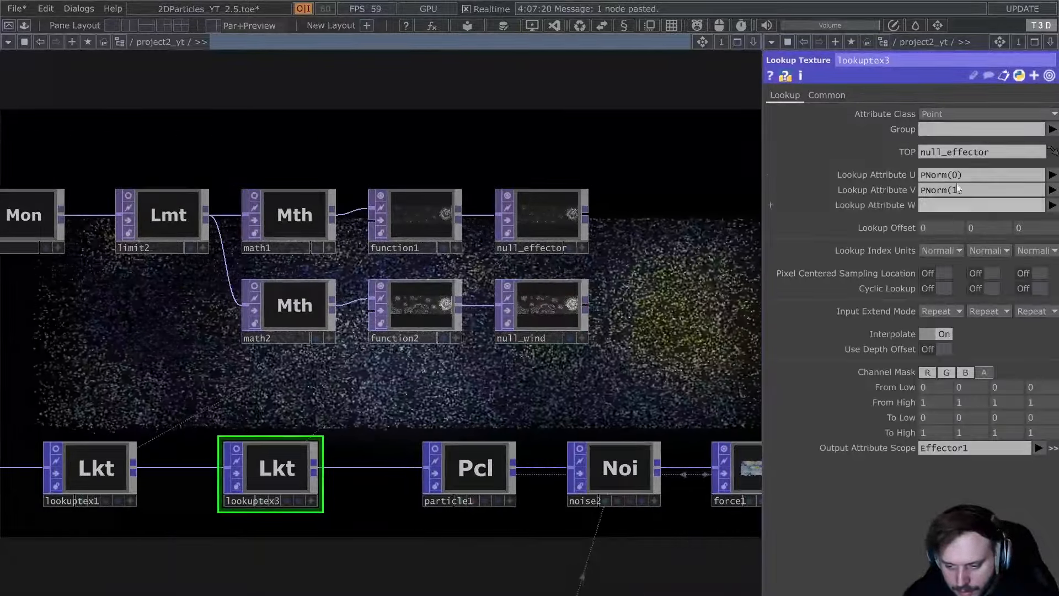
{"action": "left_click_drag", "start_coordinate": [513, 329], "coordinate": [887, 138]}
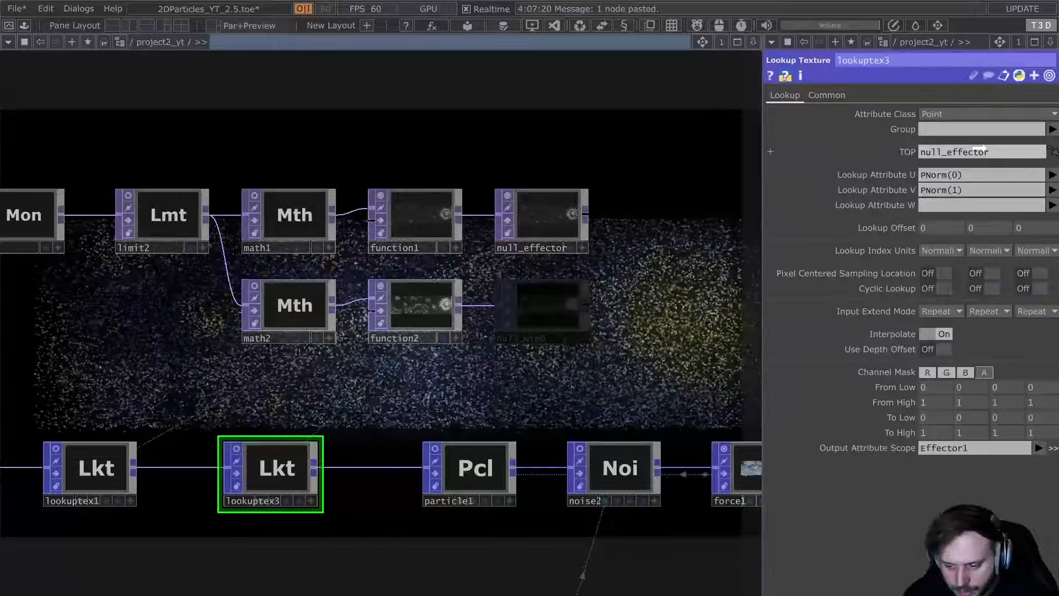
{"action": "left_click_drag", "start_coordinate": [979, 147], "coordinate": [1029, 150]}
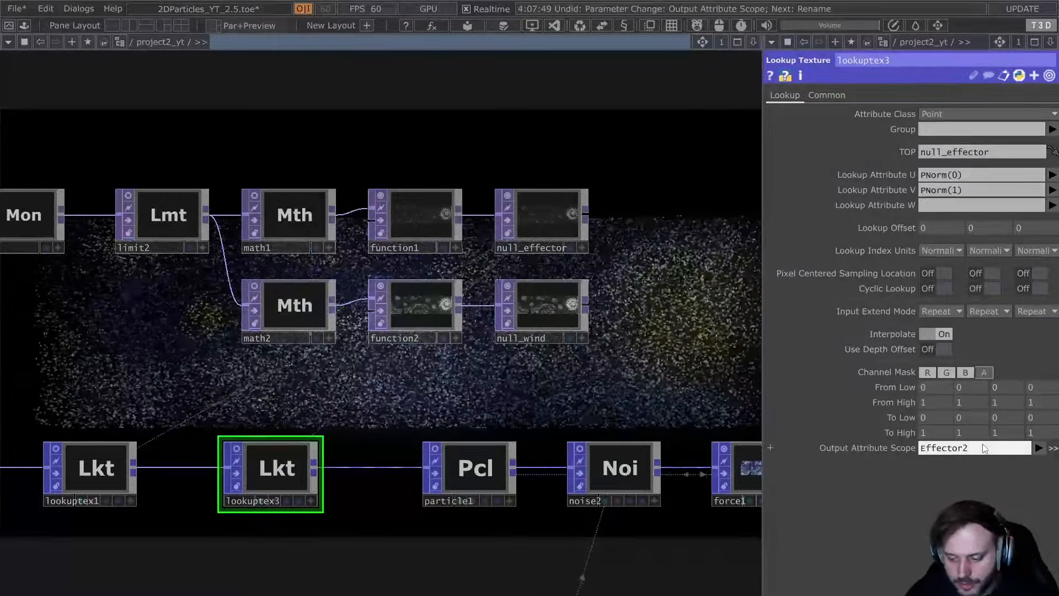
Choose windspeed as the mapped Parameter of force1's first mapping and look for its Element among the available attributes.
{"action": "scroll", "coordinate": [607, 439], "scroll_direction": "down", "scroll_amount": 5}
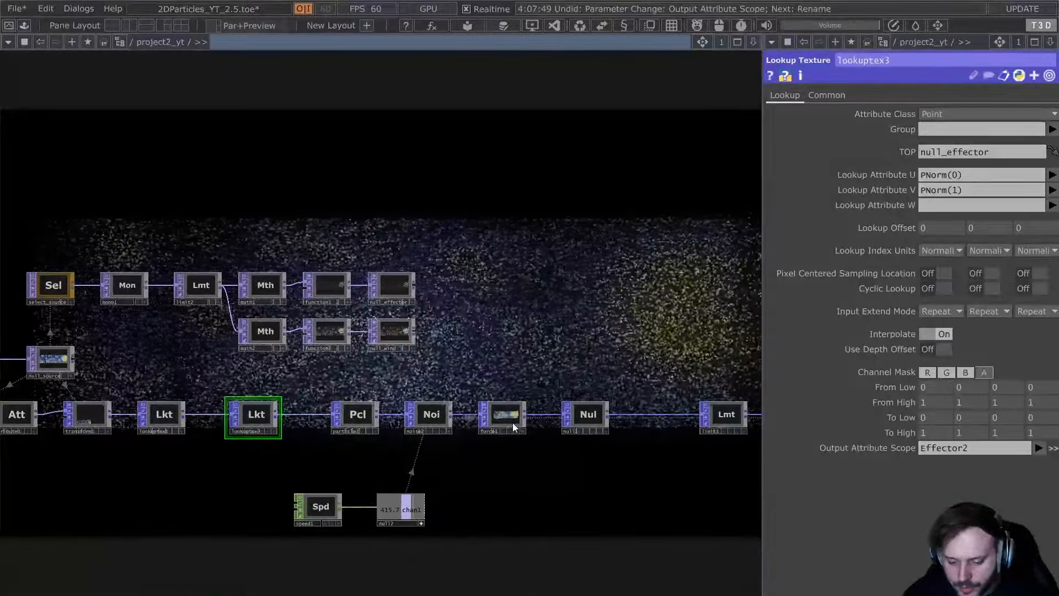
{"action": "left_click", "coordinate": [512, 422]}
{"action": "scroll", "coordinate": [511, 422], "scroll_direction": "up", "scroll_amount": 4}
{"action": "scroll", "coordinate": [512, 422], "scroll_direction": "up", "scroll_amount": 2}
{"action": "left_click_drag", "start_coordinate": [550, 234], "coordinate": [508, 305]}
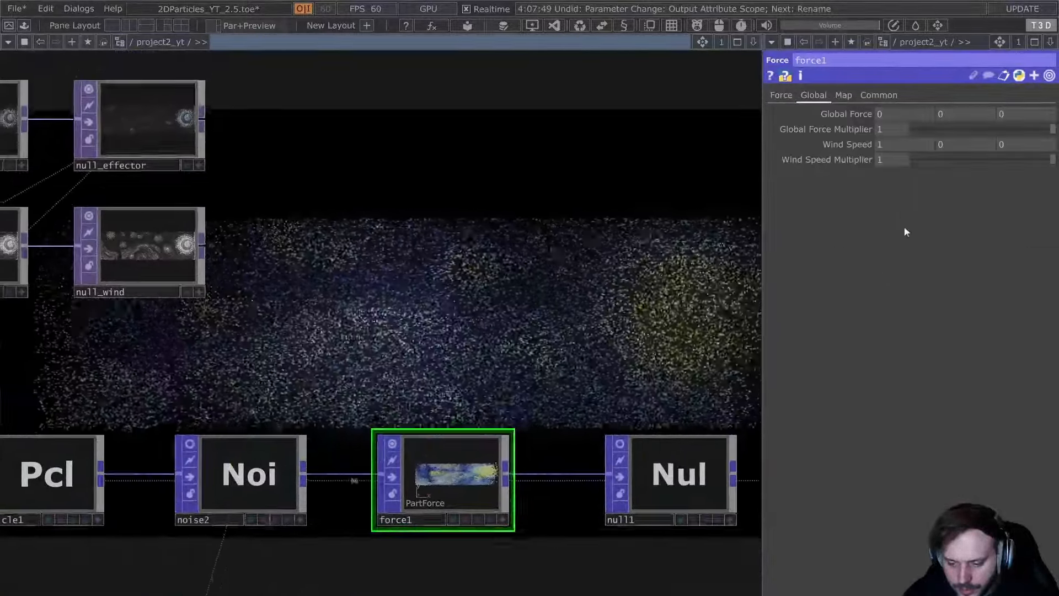
{"action": "left_click", "coordinate": [841, 95]}
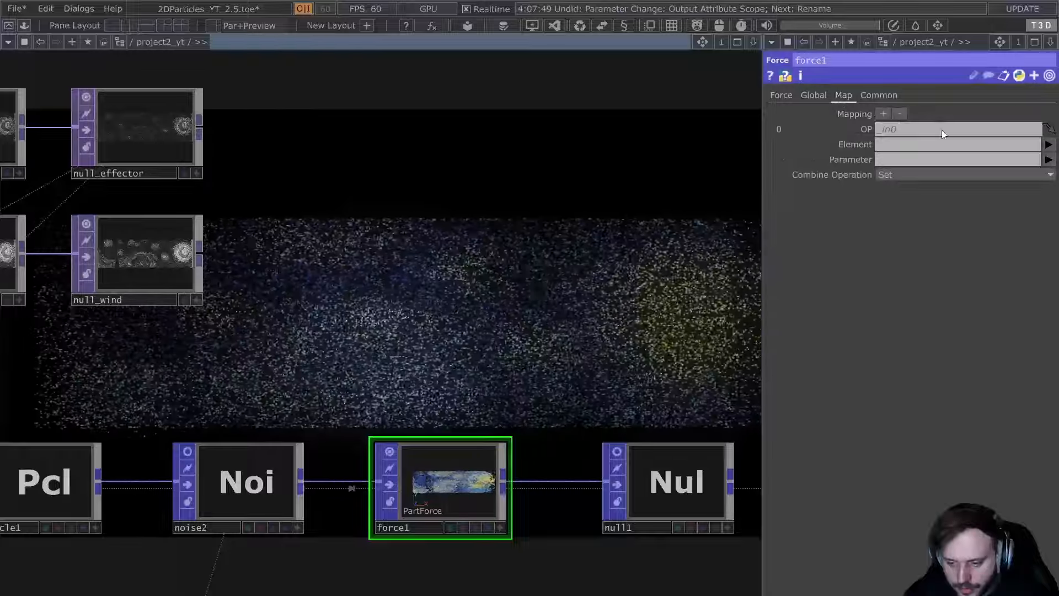
{"action": "left_click", "coordinate": [1047, 159]}
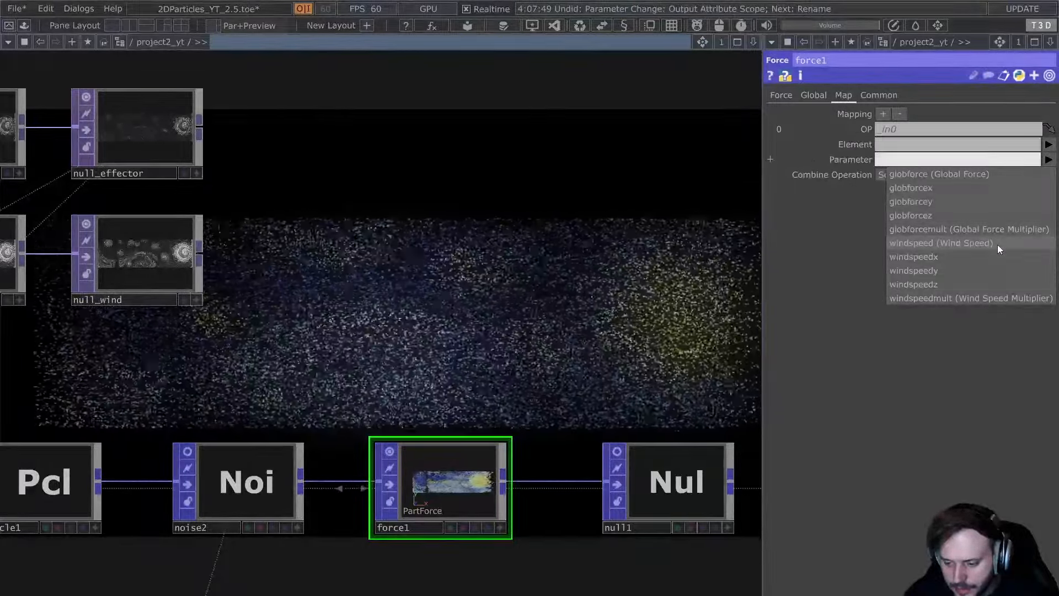
{"action": "left_click", "coordinate": [997, 244]}
{"action": "left_click", "coordinate": [1047, 144]}
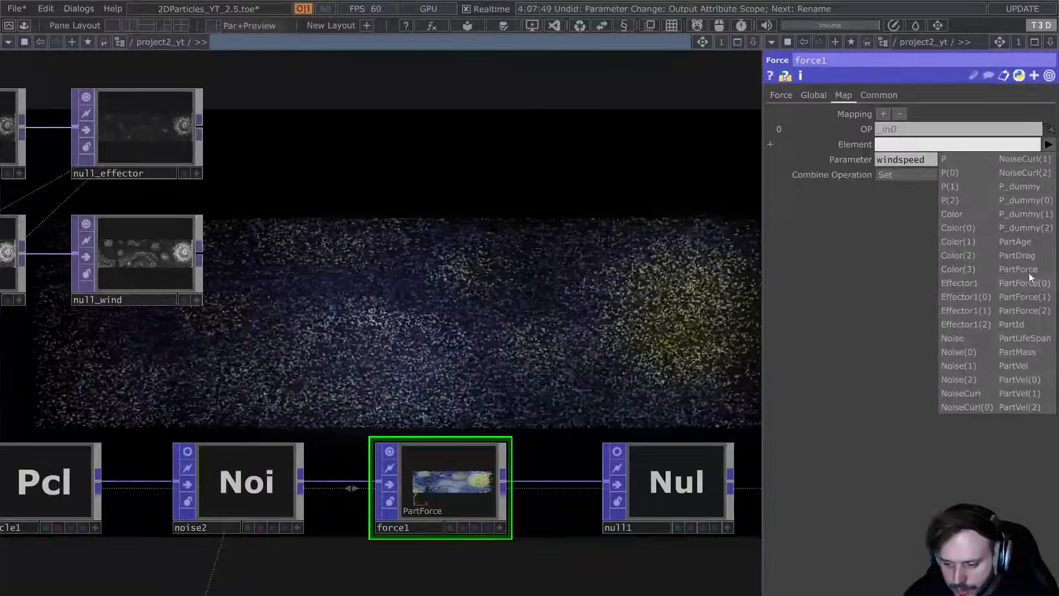
Set particle1's In Attributes to Color Effector1 Effector2, replacing P_dummy.
{"action": "left_click_drag", "start_coordinate": [561, 356], "coordinate": [833, 339]}
{"action": "left_click", "coordinate": [297, 485]}
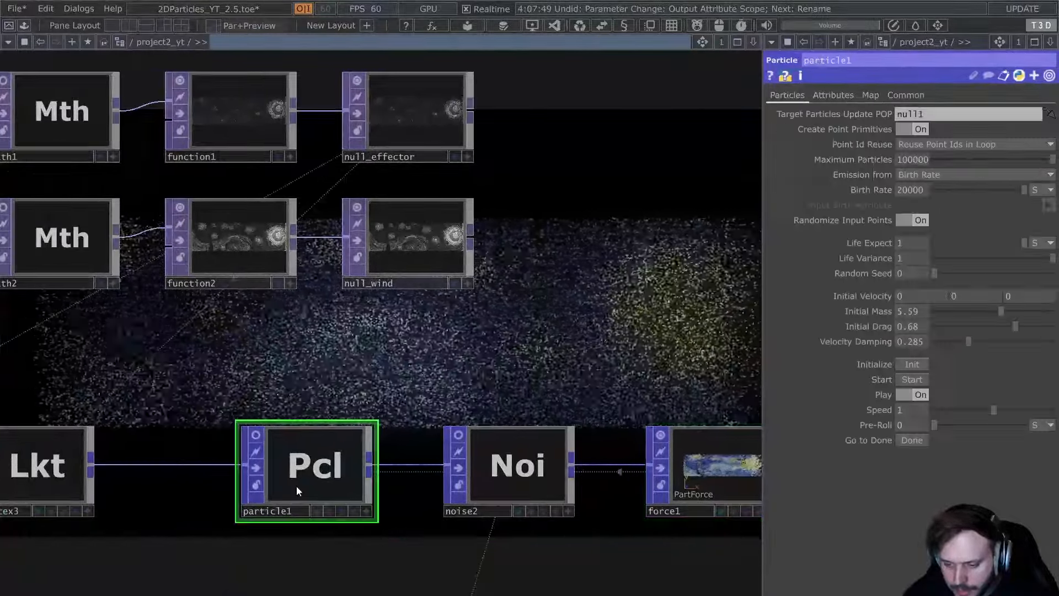
{"action": "left_click", "coordinate": [838, 95]}
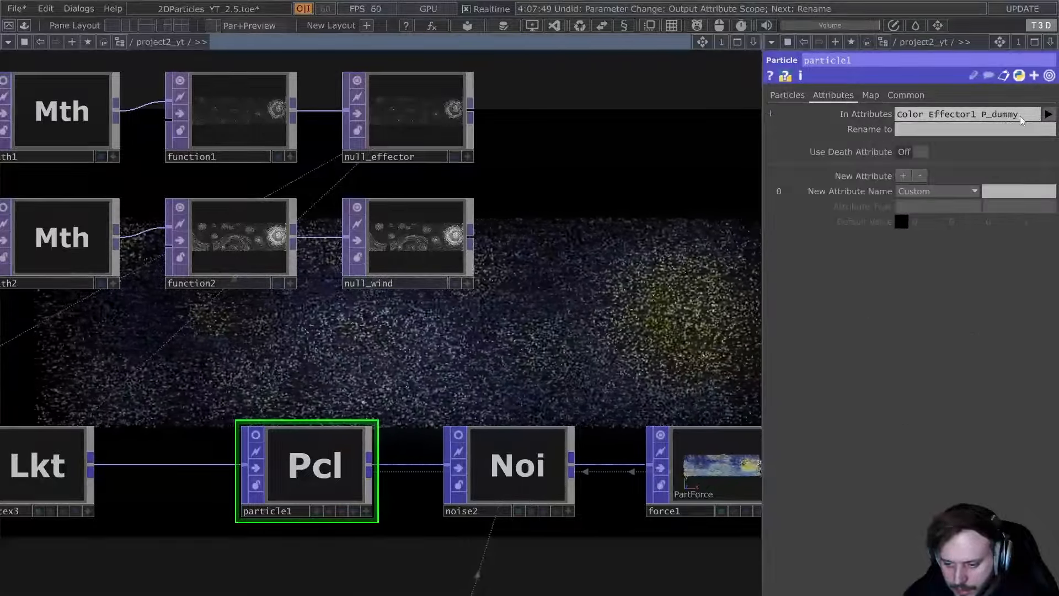
{"action": "key", "text": "BackSpace"}
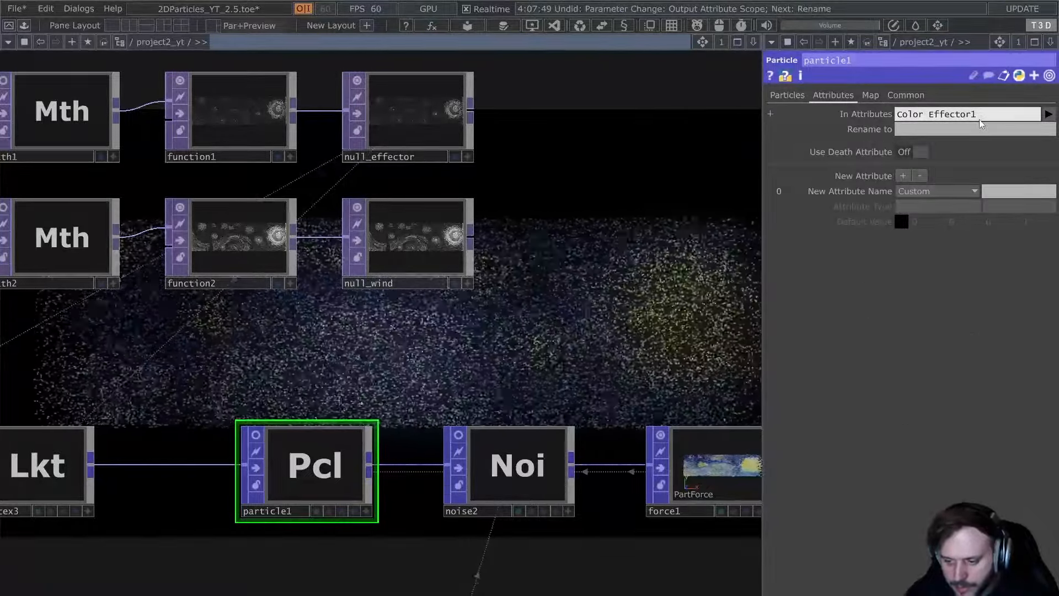
{"action": "type", "text": "Effec"}
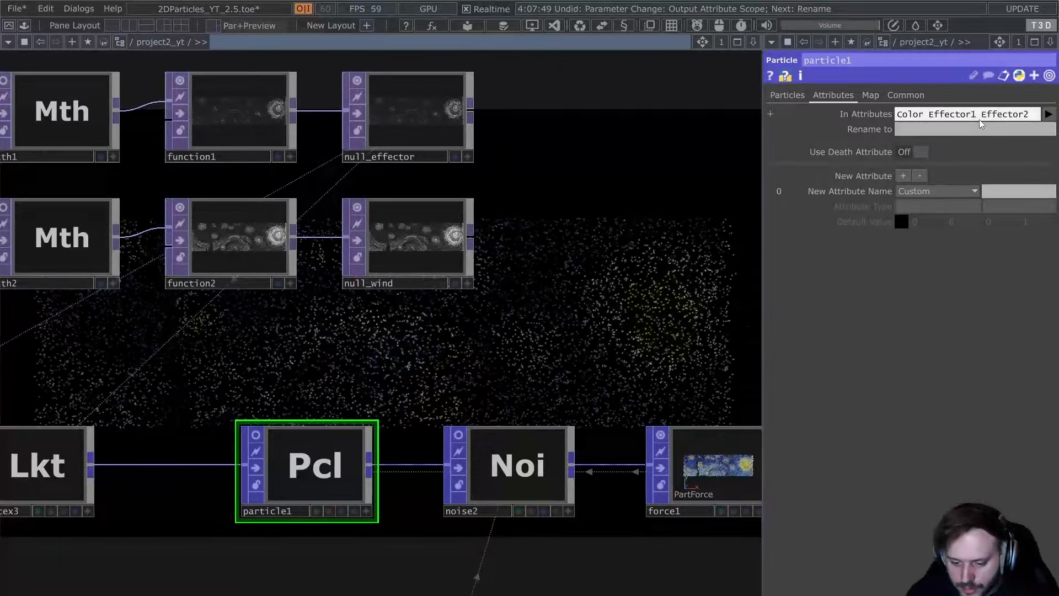
{"action": "type", "text": "tor2"}
Set the Element of force1's windspeed mapping to Effector2 and its Combine Operation to Multiply.
{"action": "left_click", "coordinate": [723, 471]}
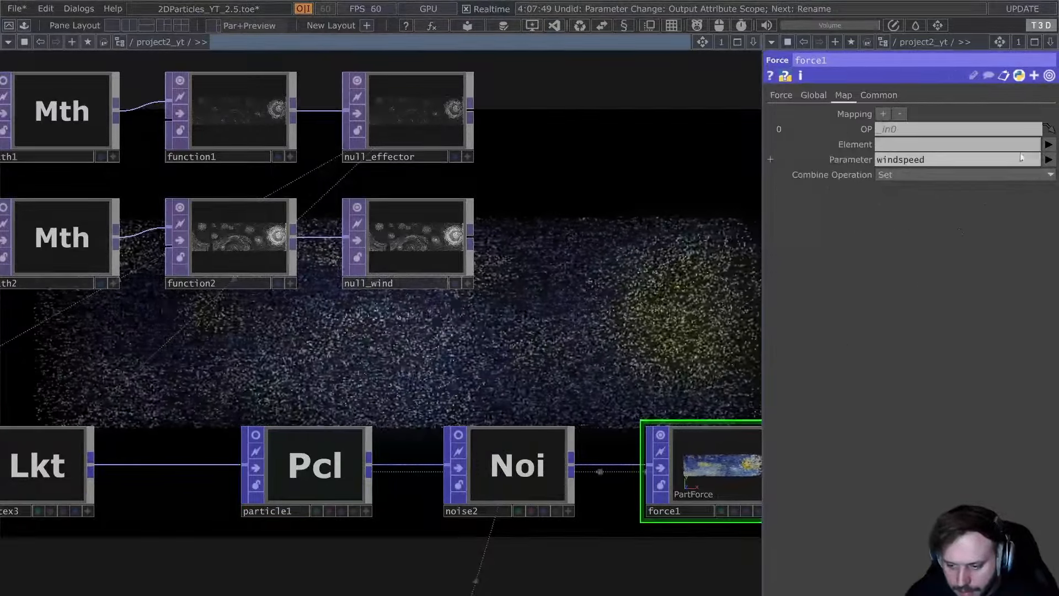
{"action": "left_click", "coordinate": [1048, 145]}
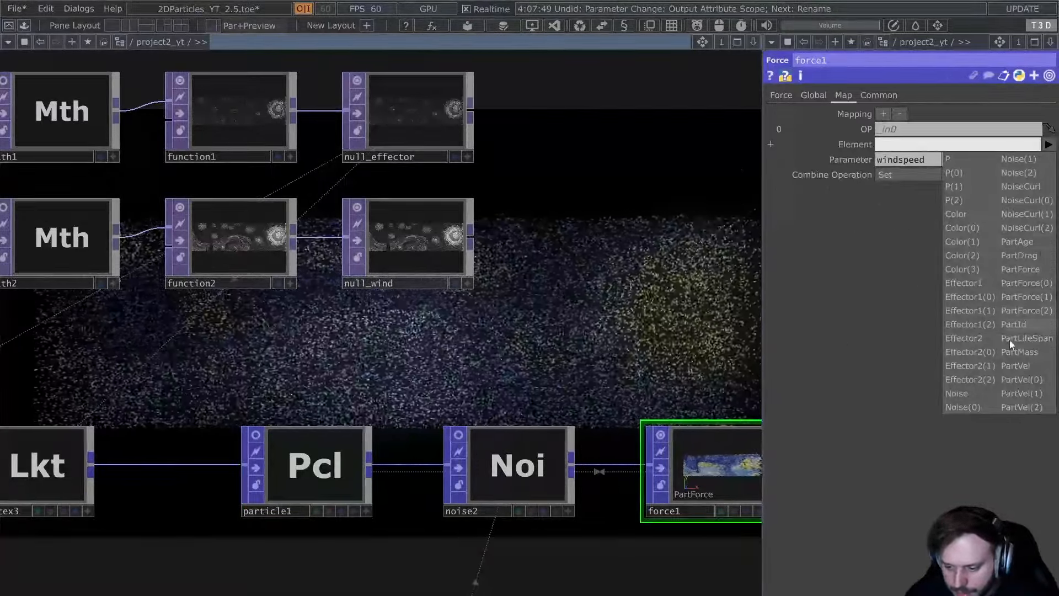
{"action": "left_click", "coordinate": [974, 341]}
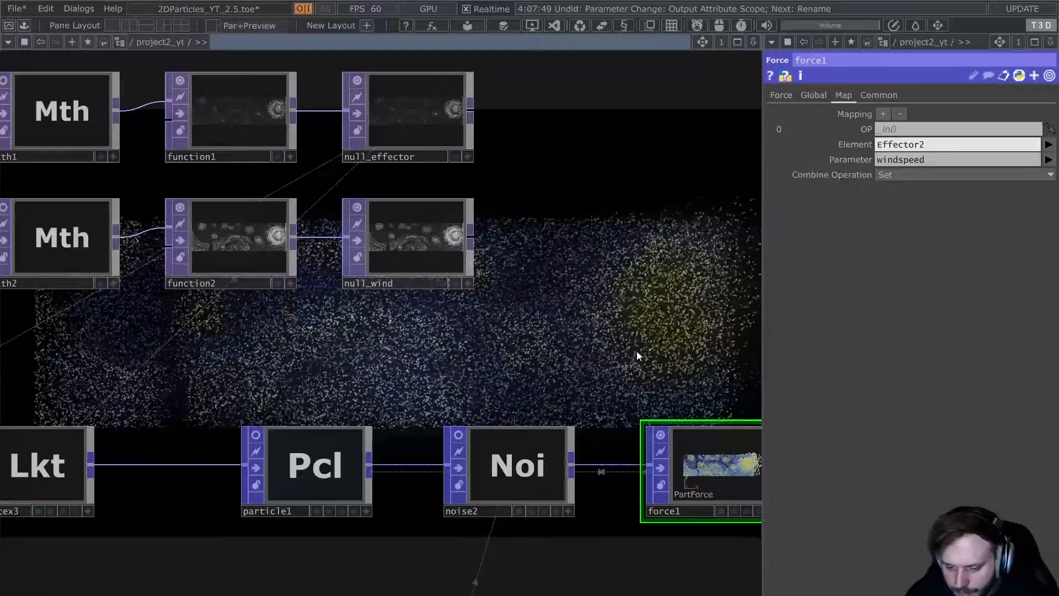
{"action": "left_click_drag", "start_coordinate": [506, 340], "coordinate": [458, 336]}
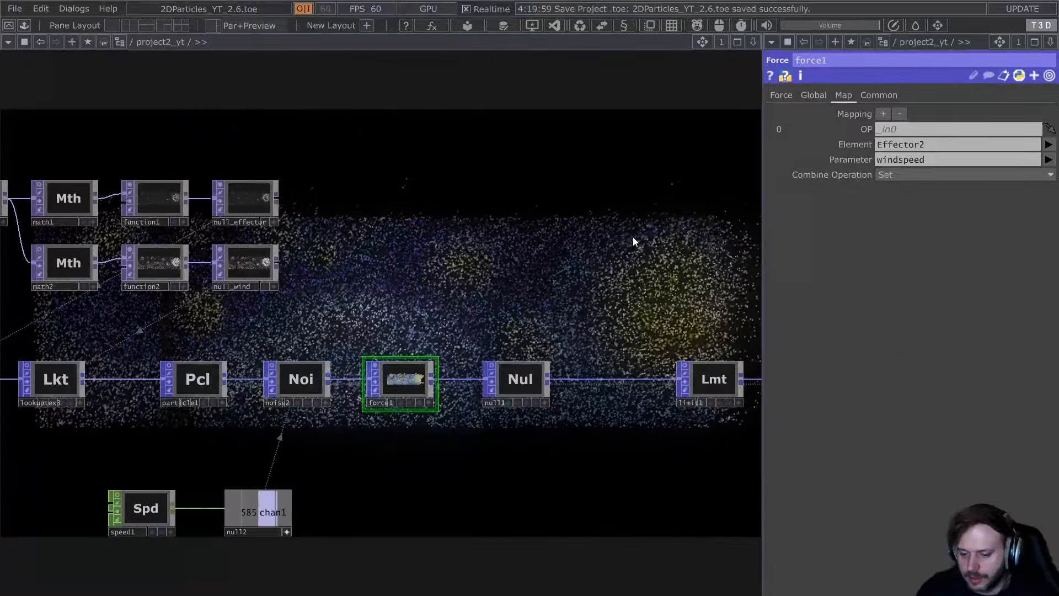
{"action": "left_click", "coordinate": [910, 174]}
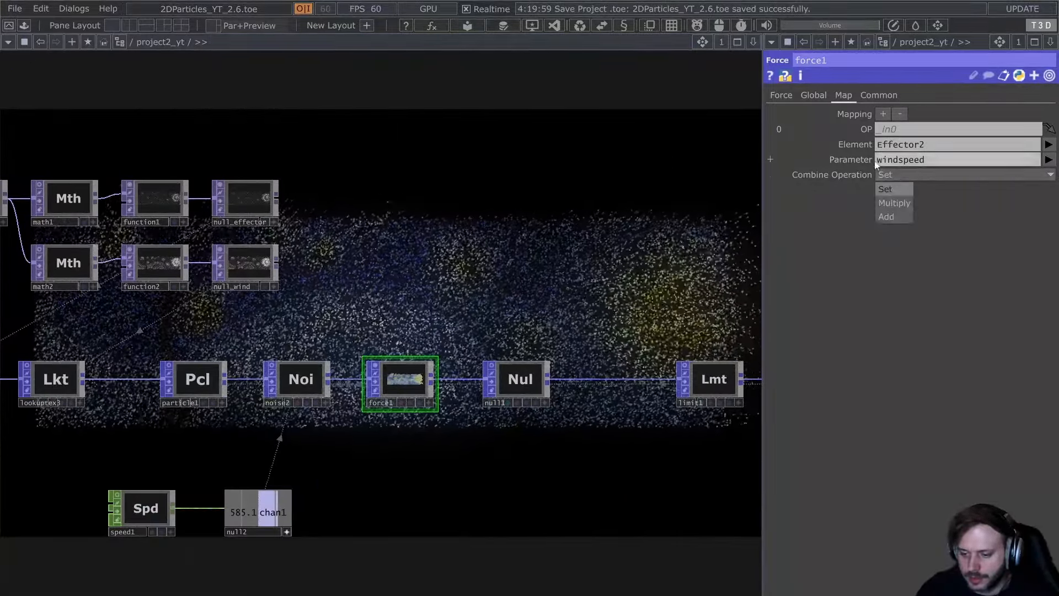
{"action": "left_click", "coordinate": [904, 202]}
Try different values for force1's first Wind Speed component and leave it at 2.
{"action": "left_click", "coordinate": [813, 95]}
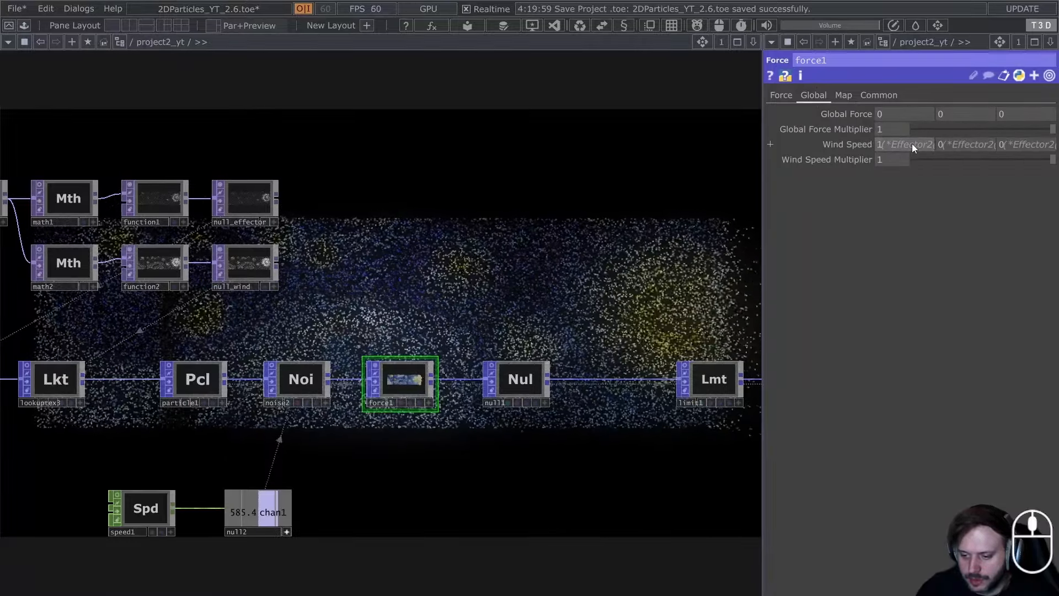
{"action": "middle_click_drag", "start_coordinate": [912, 143], "coordinate": [918, 117]}
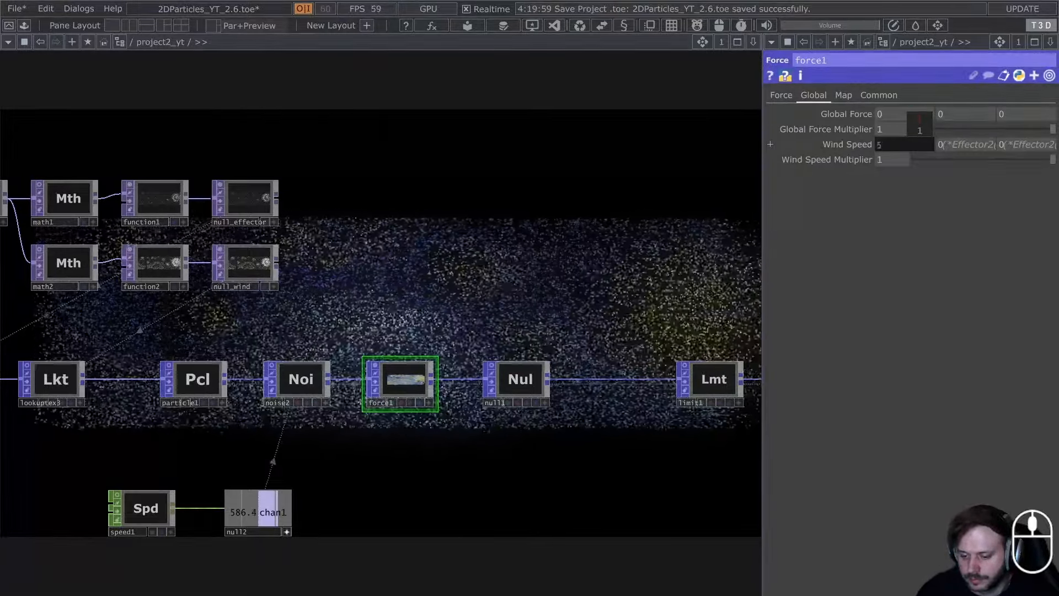
{"action": "middle_click_drag", "start_coordinate": [910, 124], "coordinate": [924, 124]}
Turn off the bypass on trail1 so the particles are drawn with trails.
{"action": "left_click_drag", "start_coordinate": [659, 285], "coordinate": [401, 342]}
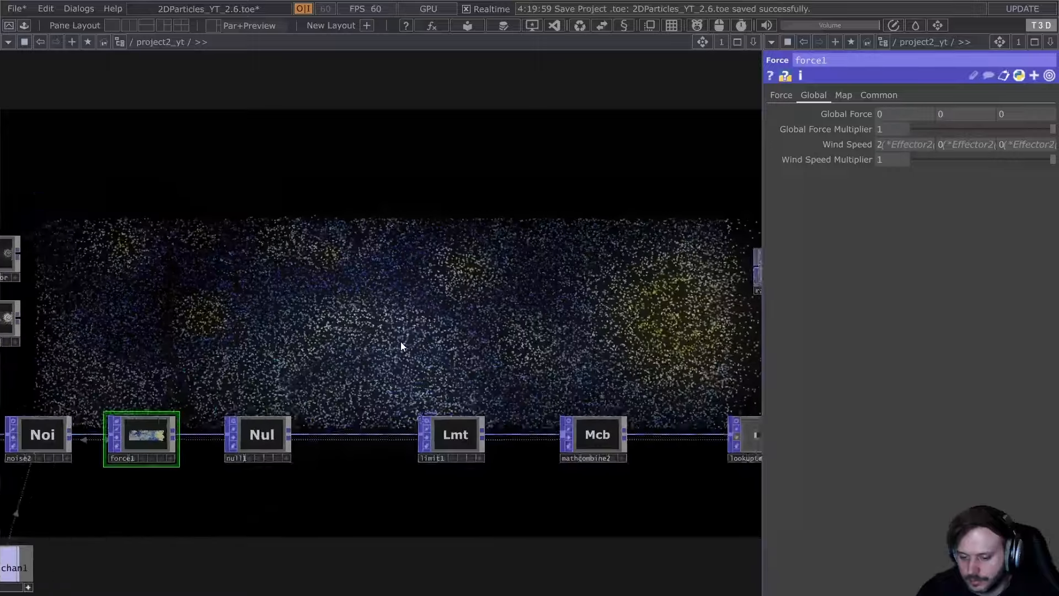
{"action": "scroll", "coordinate": [400, 342], "scroll_direction": "down", "scroll_amount": 3}
{"action": "left_click_drag", "start_coordinate": [551, 471], "coordinate": [458, 456]}
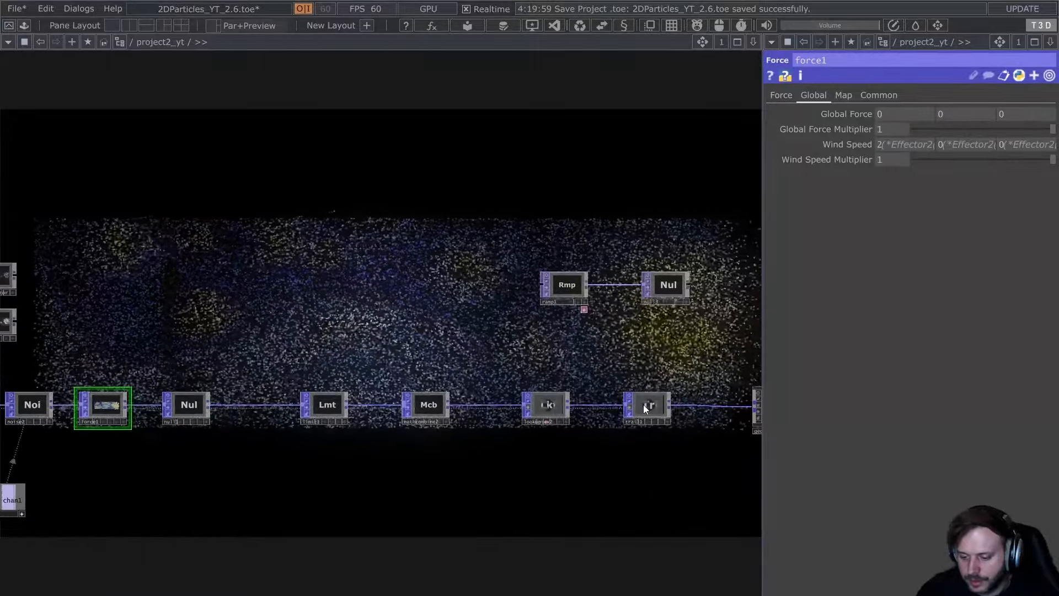
{"action": "left_click", "coordinate": [644, 405]}
{"action": "key", "text": "b"}
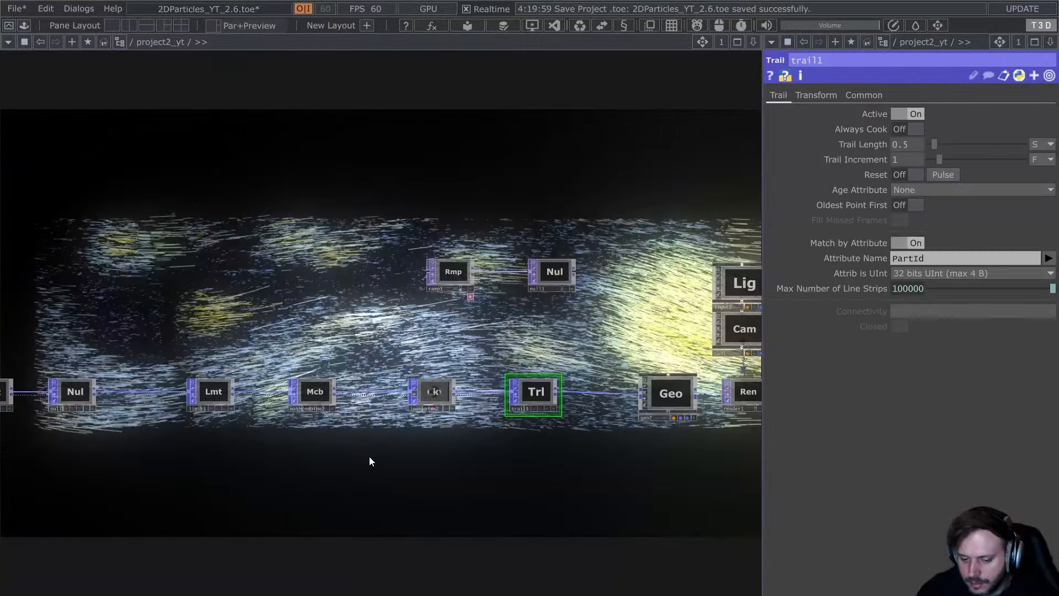
Examine the network and compare the images of the function1 and function2 branches feeding null_effector and null_wind.
{"action": "left_click_drag", "start_coordinate": [420, 460], "coordinate": [506, 486]}
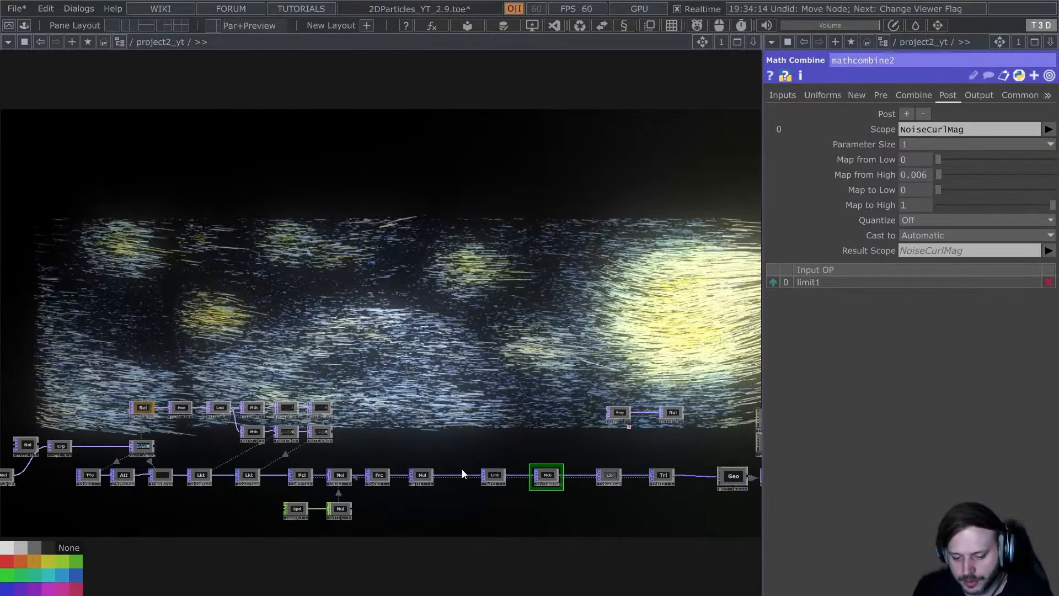
{"action": "scroll", "coordinate": [508, 501], "scroll_direction": "up", "scroll_amount": 5}
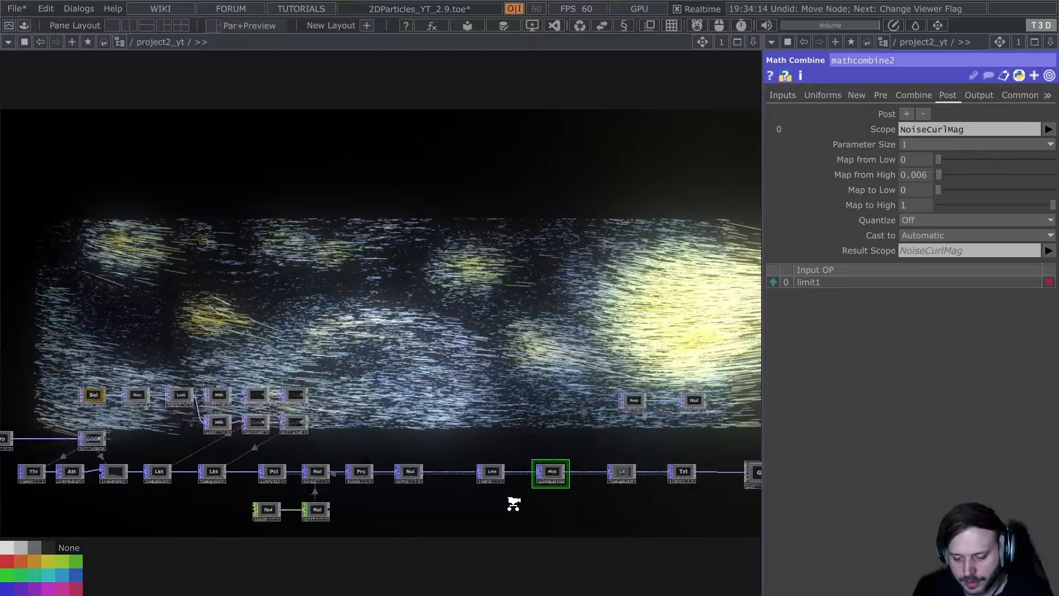
{"action": "left_click_drag", "start_coordinate": [333, 448], "coordinate": [408, 447]}
{"action": "left_click_drag", "start_coordinate": [44, 503], "coordinate": [331, 514]}
{"action": "left_click_drag", "start_coordinate": [169, 536], "coordinate": [305, 562]}
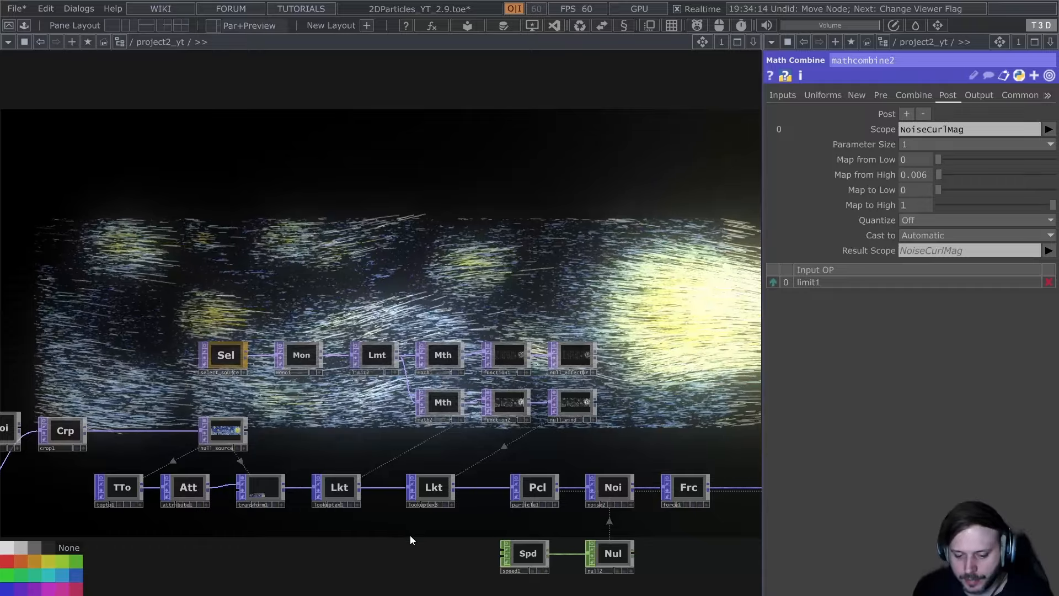
{"action": "scroll", "coordinate": [532, 361], "scroll_direction": "up", "scroll_amount": 10}
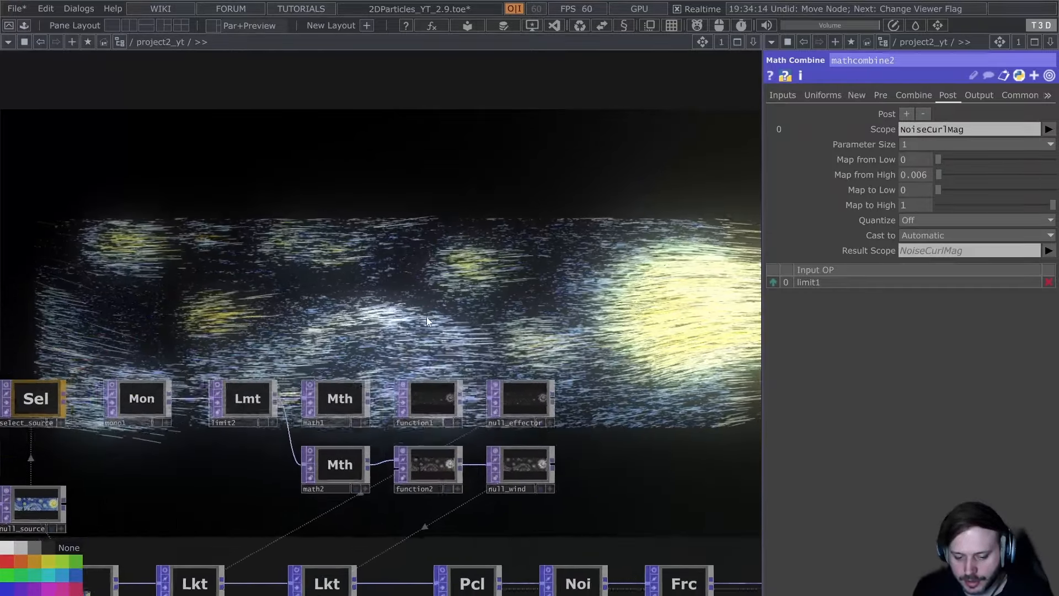
{"action": "left_click_drag", "start_coordinate": [449, 344], "coordinate": [493, 121]}
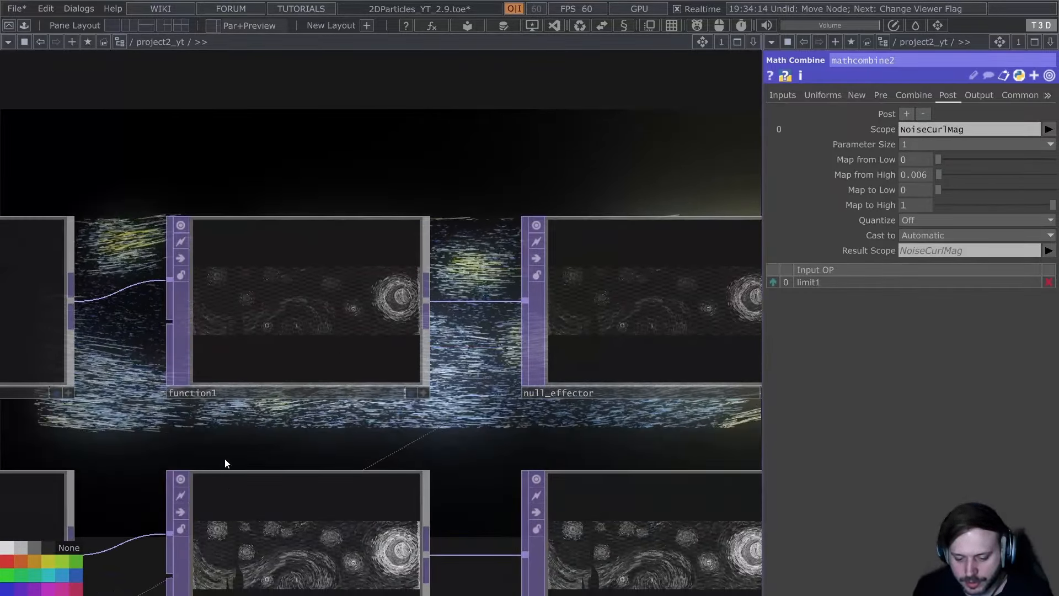
{"action": "left_click_drag", "start_coordinate": [224, 458], "coordinate": [250, 362]}
{"action": "middle_click_drag", "start_coordinate": [237, 431], "coordinate": [274, 490]}
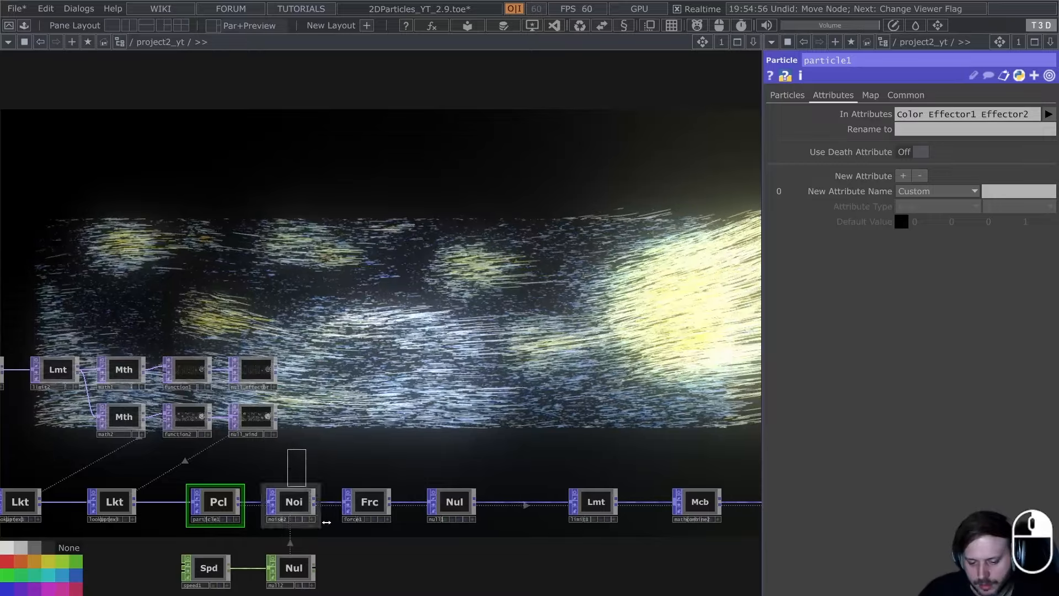
Move noise2, force1, null1, speed1 and null2 together away from particle1 to open a gap in the chain.
{"action": "left_click_drag", "start_coordinate": [326, 522], "coordinate": [556, 590]}
{"action": "left_click", "coordinate": [223, 567], "text": "shift"}
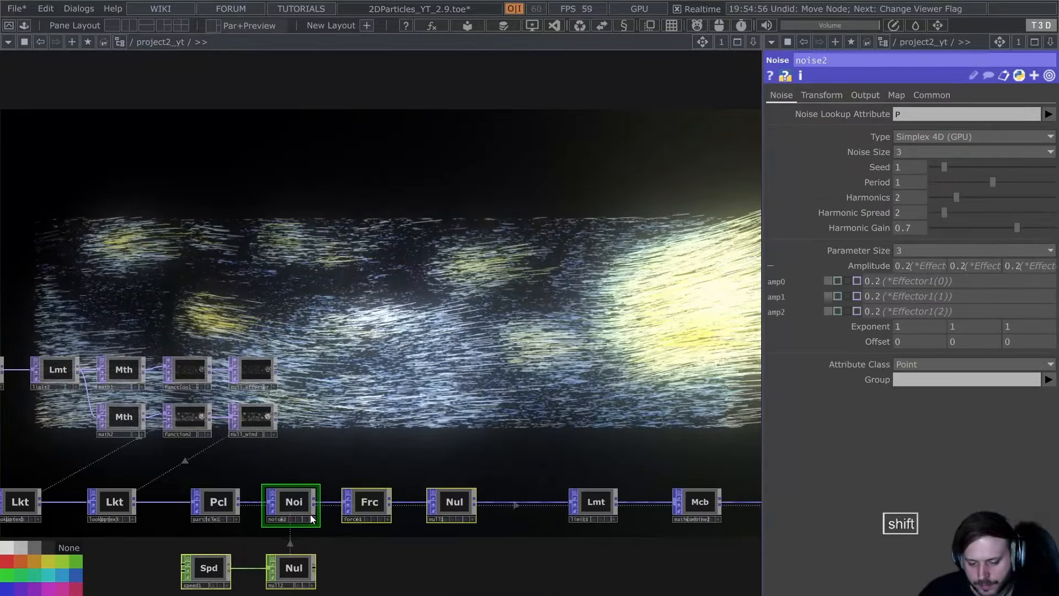
{"action": "left_click_drag", "start_coordinate": [310, 514], "coordinate": [395, 514]}
{"action": "left_click", "coordinate": [242, 528]}
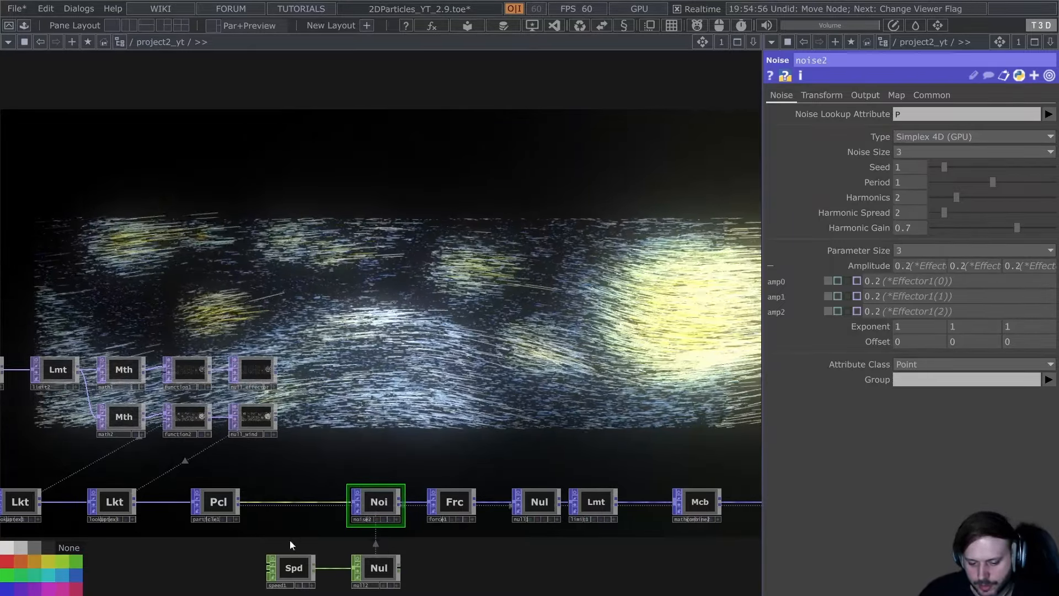
{"action": "scroll", "coordinate": [289, 539], "scroll_direction": "up", "scroll_amount": 4}
{"action": "scroll", "coordinate": [273, 473], "scroll_direction": "down", "scroll_amount": 4}
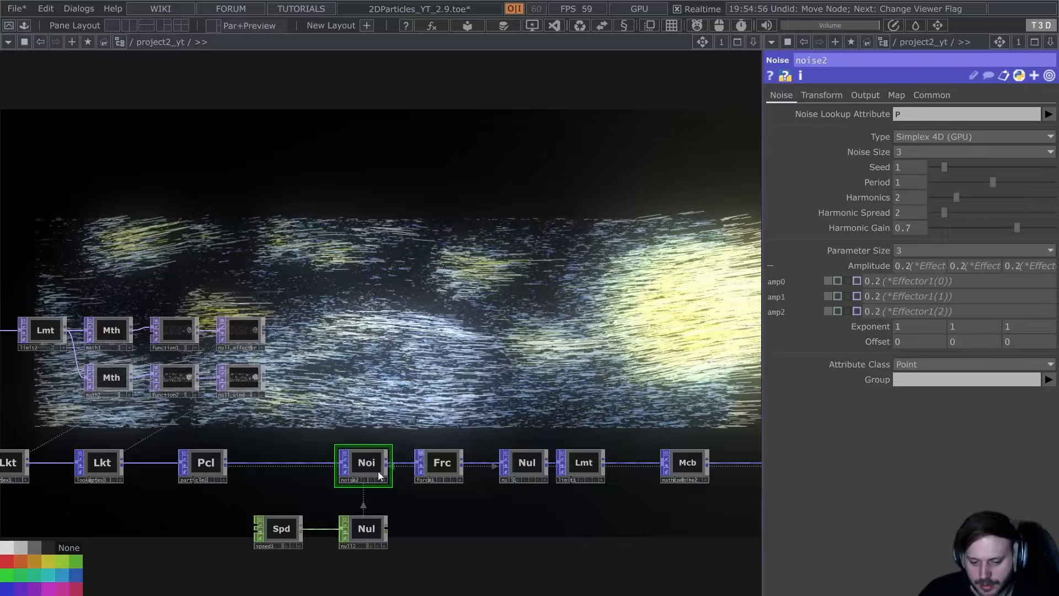
{"action": "left_click_drag", "start_coordinate": [307, 521], "coordinate": [456, 525]}
{"action": "scroll", "coordinate": [223, 487], "scroll_direction": "up", "scroll_amount": 3}
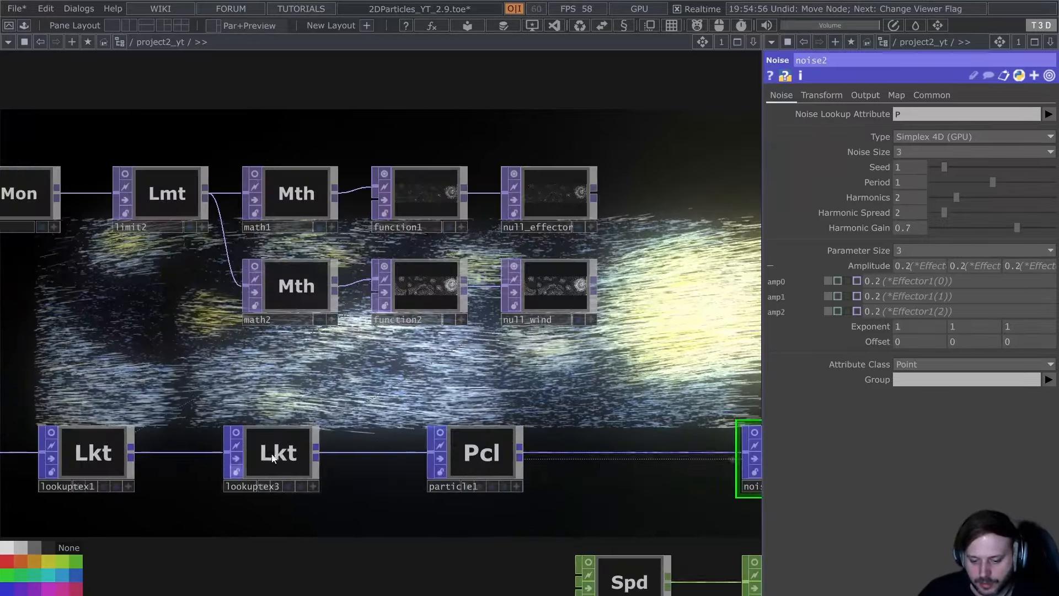
Duplicate transform1 and place the copy near particle1 in the gap before noise2.
{"action": "left_click", "coordinate": [259, 465]}
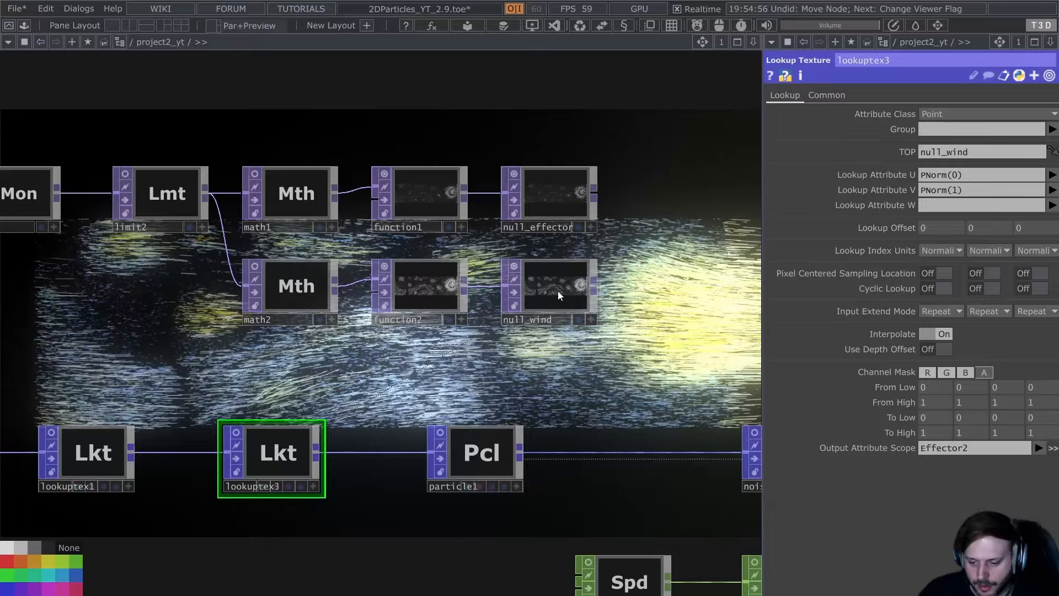
{"action": "left_click_drag", "start_coordinate": [232, 371], "coordinate": [365, 374]}
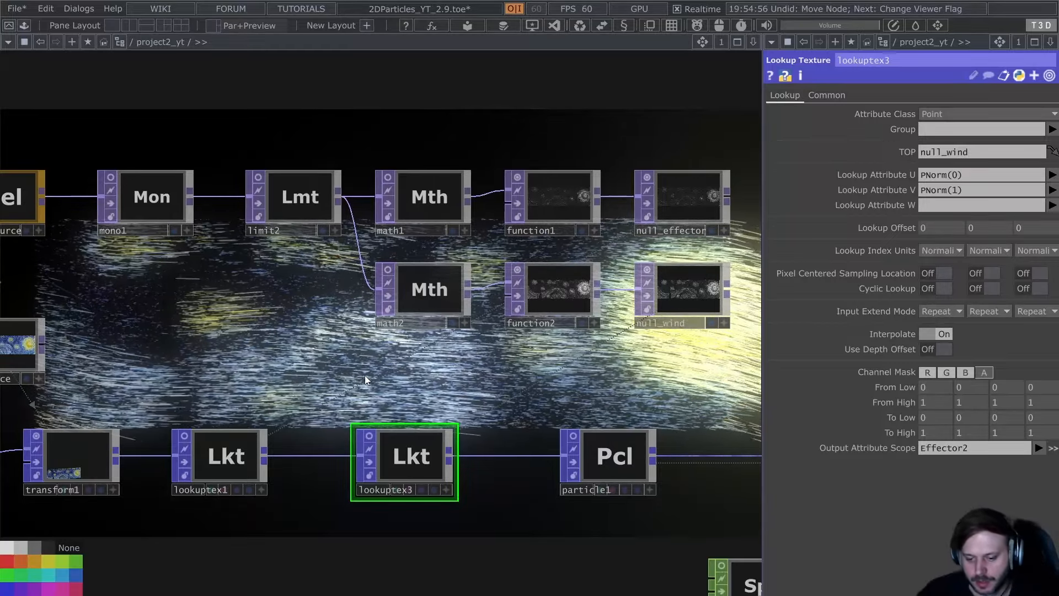
{"action": "scroll", "coordinate": [172, 402], "scroll_direction": "down", "scroll_amount": 3}
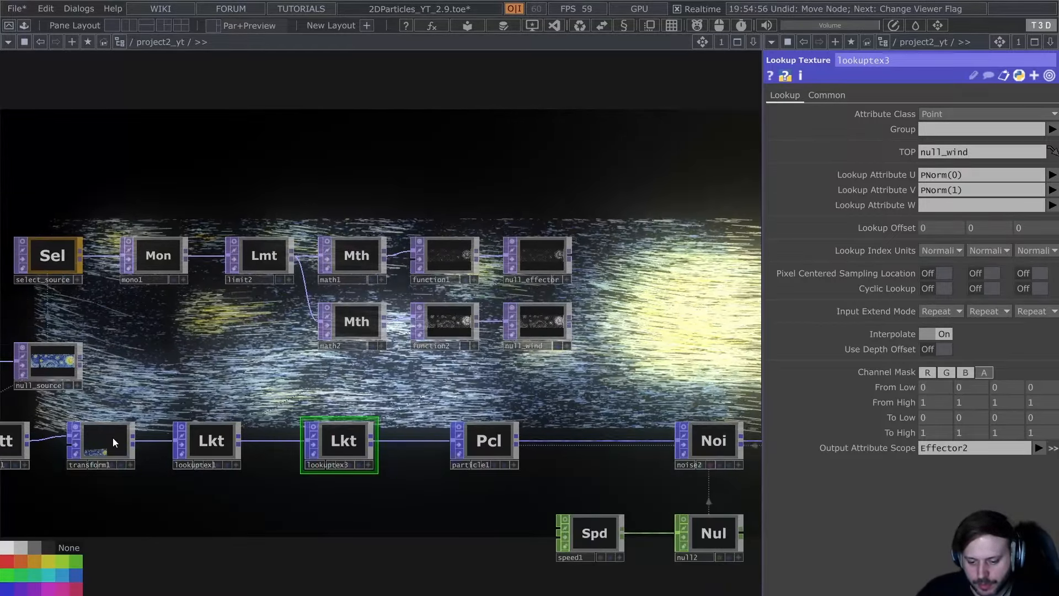
{"action": "left_click", "coordinate": [113, 438]}
{"action": "key", "text": "ctrl+c"}
{"action": "left_click_drag", "start_coordinate": [424, 516], "coordinate": [319, 524]}
{"action": "scroll", "coordinate": [411, 488], "scroll_direction": "up", "scroll_amount": 3}
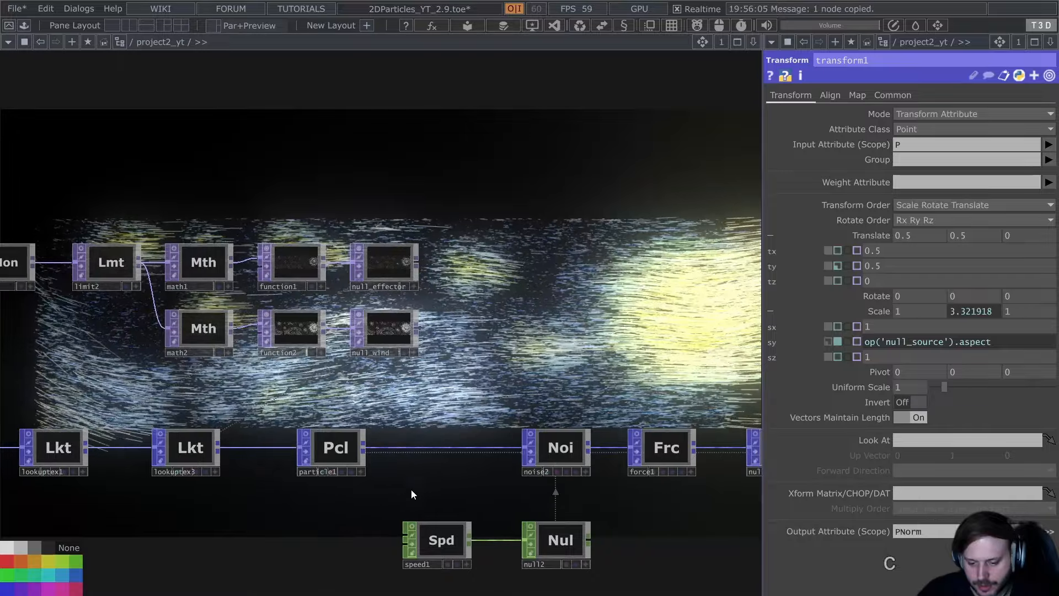
{"action": "key", "text": "ctrl+v"}
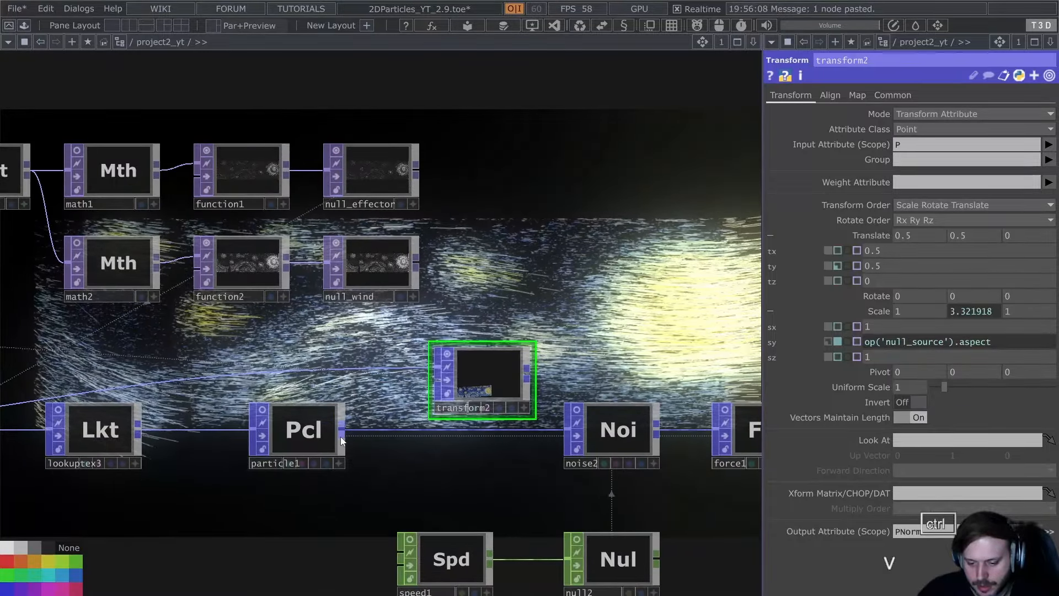
Wire transform2 between particle1 and noise2 and align it with the chain.
{"action": "left_click_drag", "start_coordinate": [341, 432], "coordinate": [387, 367]}
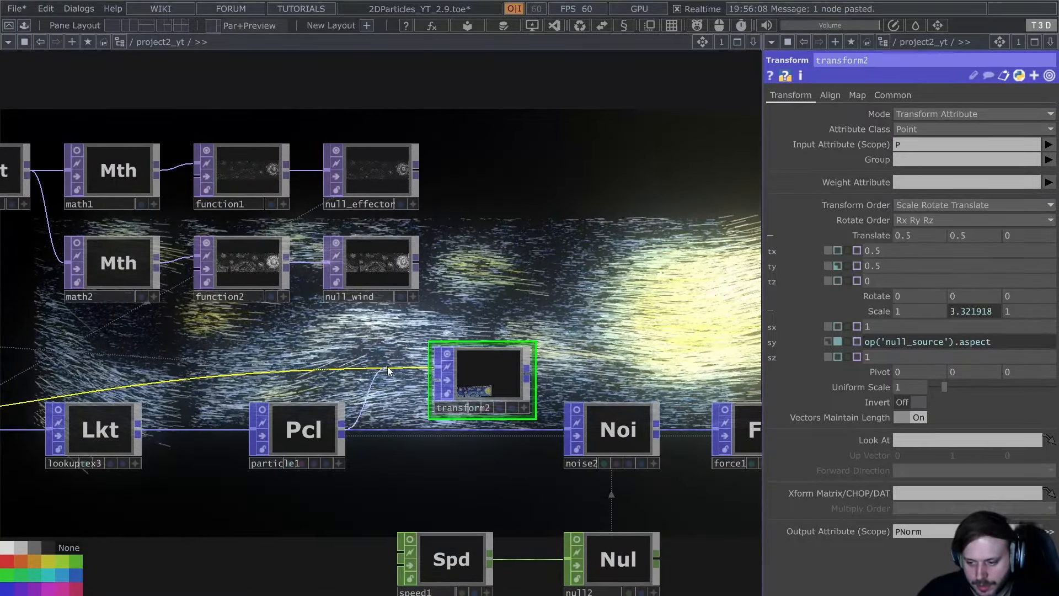
{"action": "left_click_drag", "start_coordinate": [499, 377], "coordinate": [498, 427]}
{"action": "left_click_drag", "start_coordinate": [438, 363], "coordinate": [446, 429]}
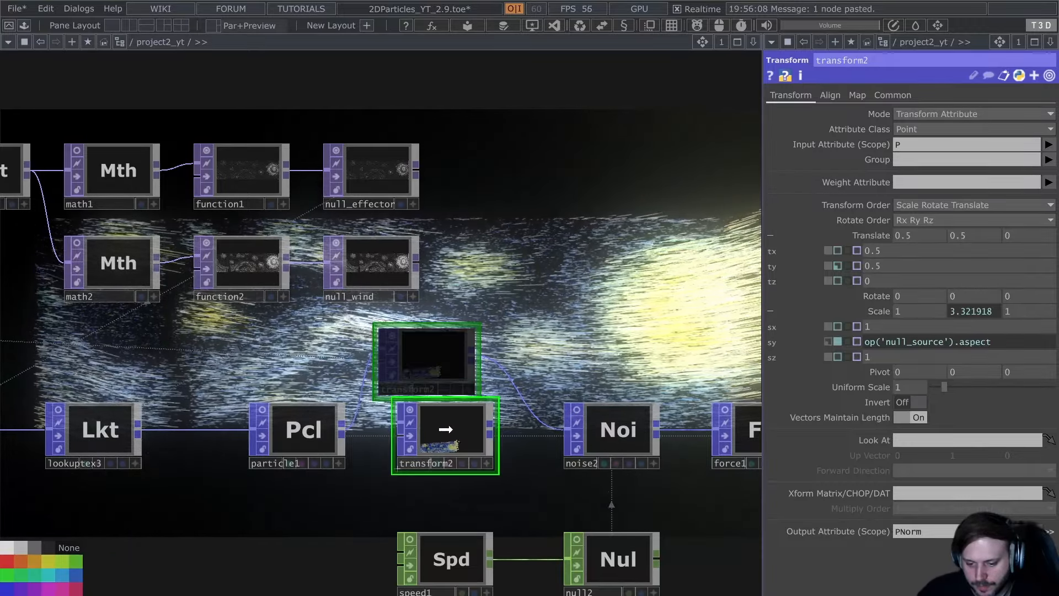
{"action": "scroll", "coordinate": [453, 434], "scroll_direction": "up", "scroll_amount": 5}
{"action": "scroll", "coordinate": [442, 456], "scroll_direction": "down", "scroll_amount": 7}
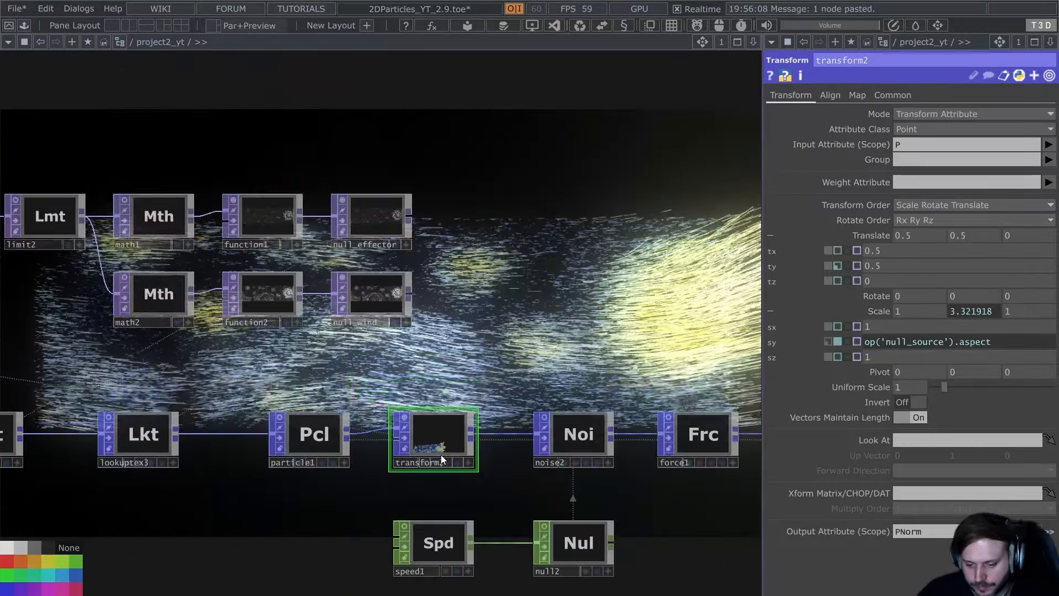
{"action": "scroll", "coordinate": [479, 497], "scroll_direction": "up", "scroll_amount": 3}
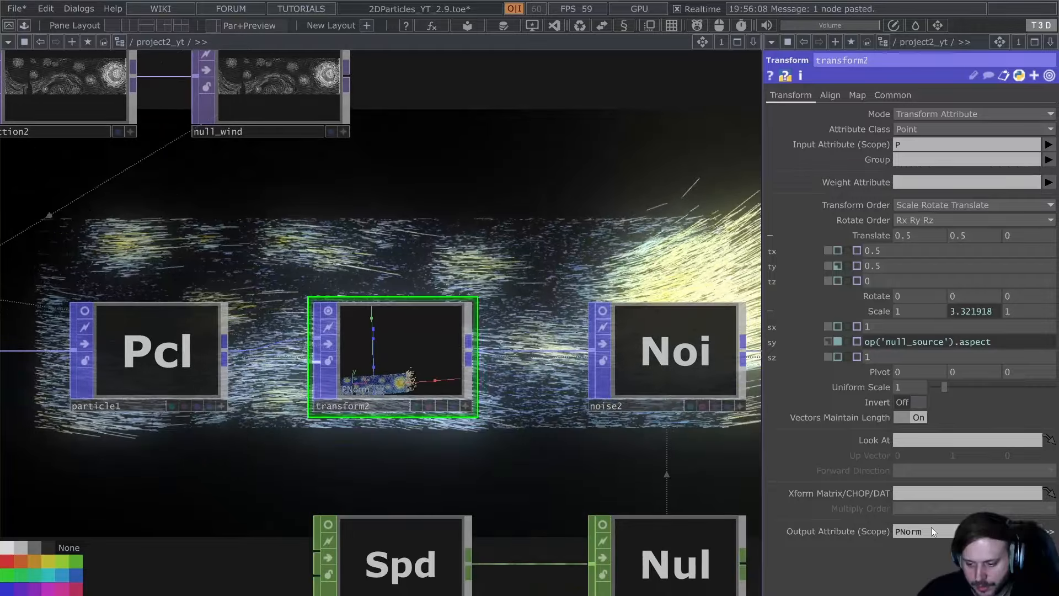
Duplicate transform2 below the chain and set the copy's Output Attribute Scope to P to preview the transformed positions.
{"action": "left_click_drag", "start_coordinate": [312, 395], "coordinate": [436, 270]}
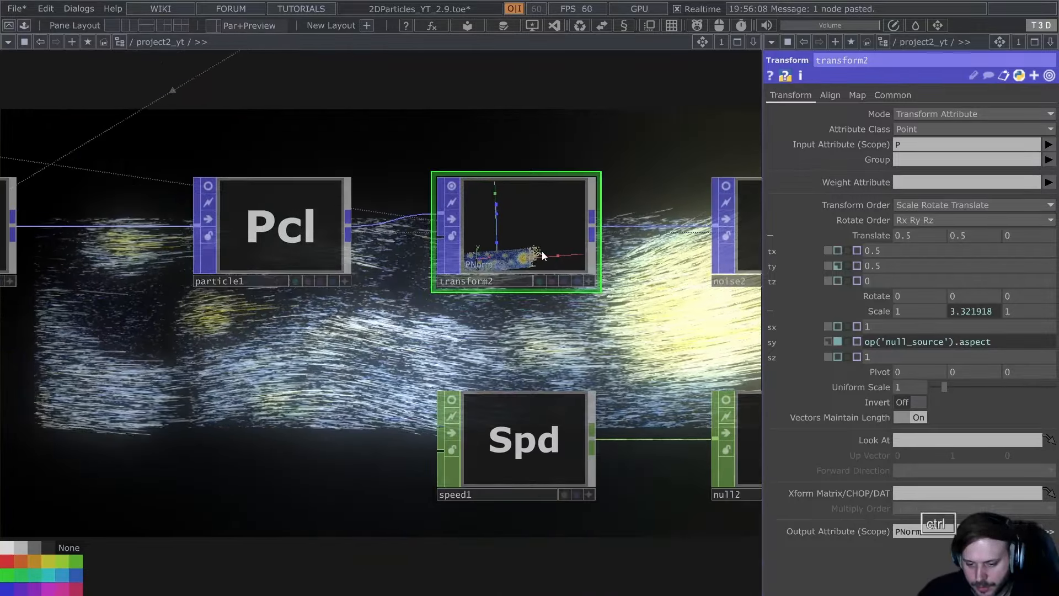
{"action": "key", "text": "ctrl+c"}
{"action": "key", "text": "ctrl+v"}
{"action": "left_click_drag", "start_coordinate": [473, 378], "coordinate": [264, 499]}
{"action": "scroll", "coordinate": [279, 517], "scroll_direction": "up", "scroll_amount": 5}
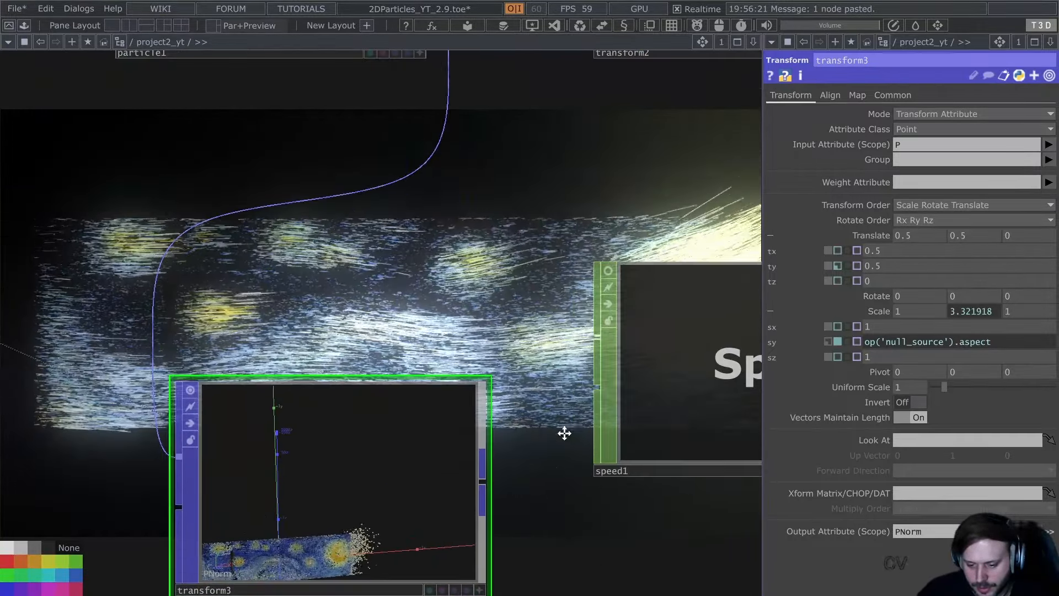
{"action": "left_click_drag", "start_coordinate": [563, 432], "coordinate": [569, 331]}
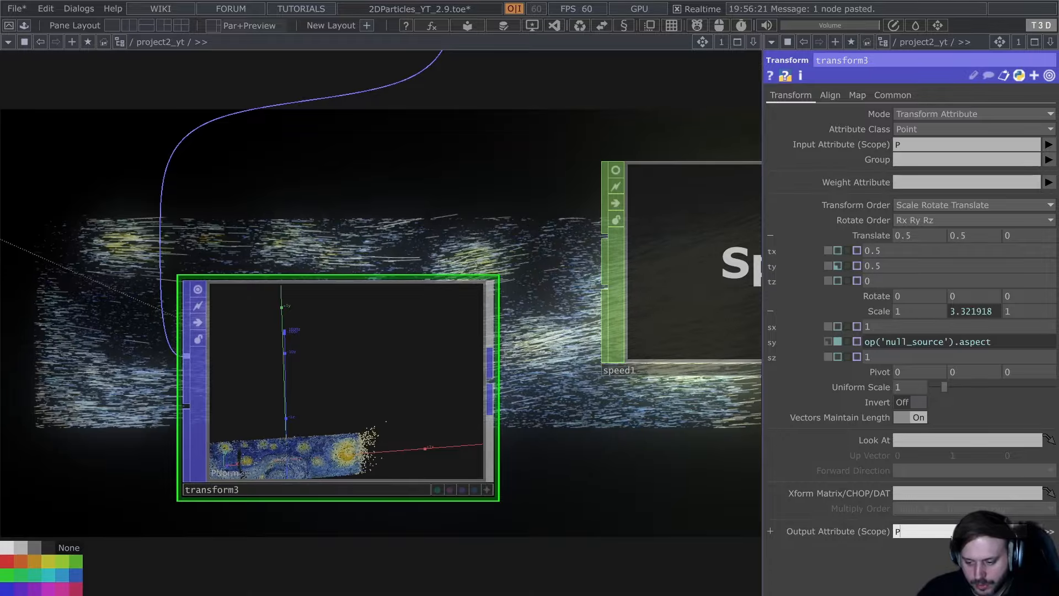
{"action": "key", "text": "Return"}
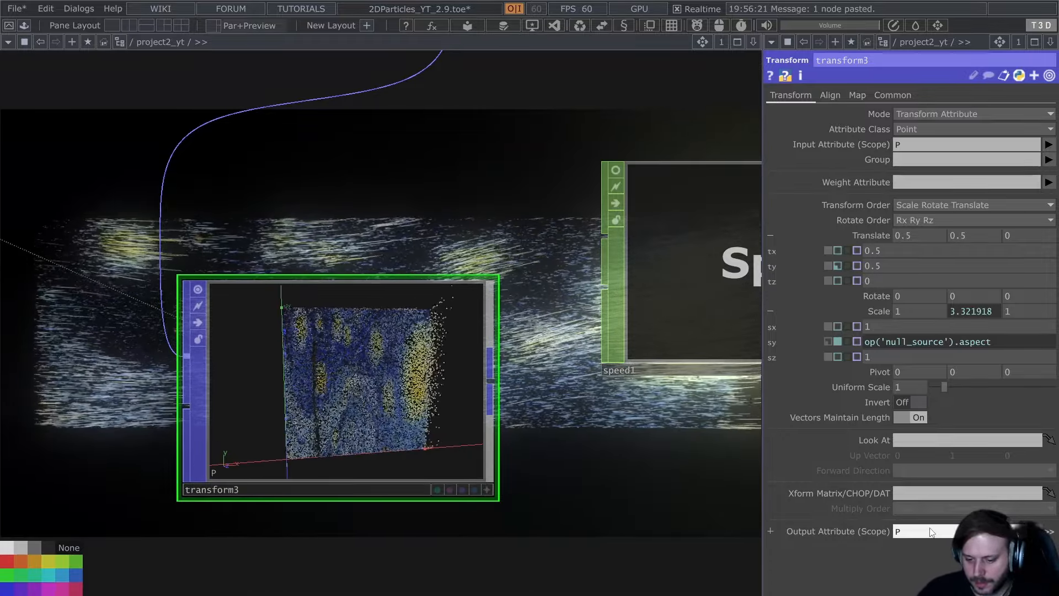
{"action": "scroll", "coordinate": [319, 373], "scroll_direction": "up", "scroll_amount": 5}
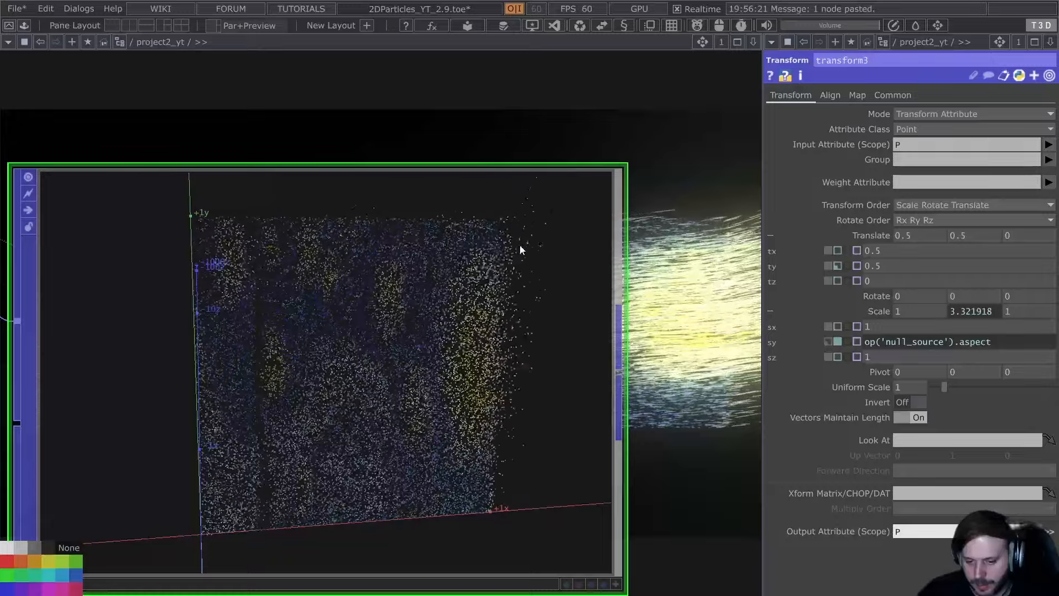
{"action": "scroll", "coordinate": [352, 408], "scroll_direction": "down", "scroll_amount": 6}
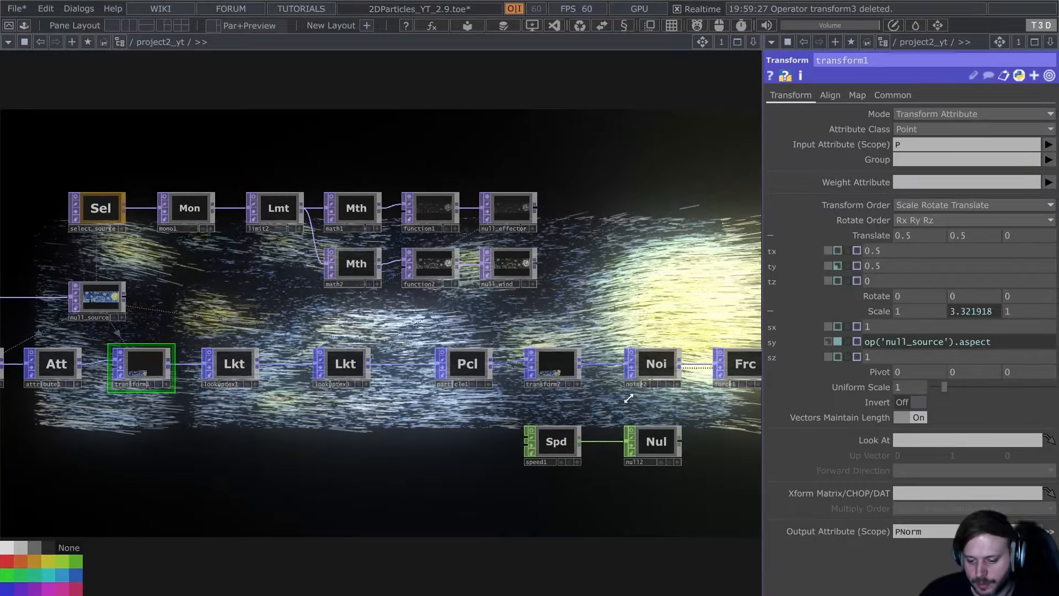
{"action": "scroll", "coordinate": [604, 404], "scroll_direction": "up", "scroll_amount": 5}
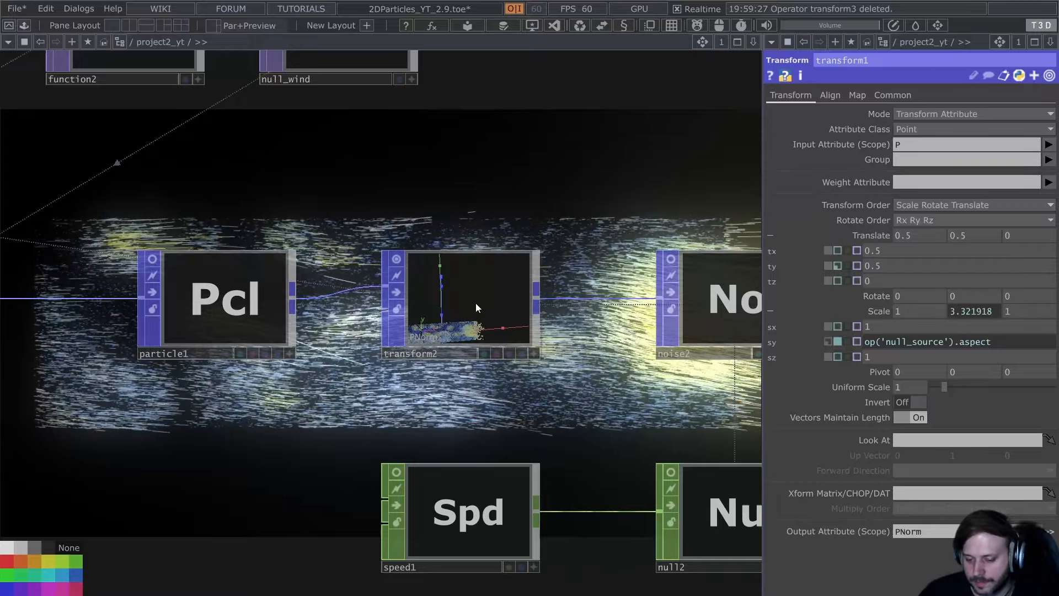
{"action": "scroll", "coordinate": [475, 303], "scroll_direction": "down", "scroll_amount": 5}
{"action": "left_click_drag", "start_coordinate": [411, 356], "coordinate": [237, 389]}
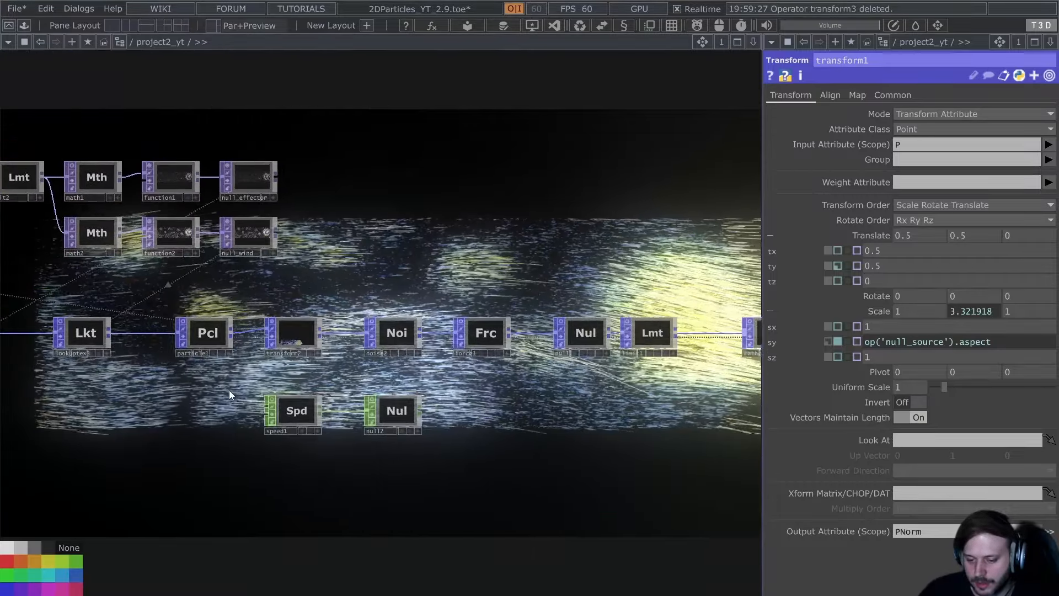
{"action": "scroll", "coordinate": [240, 454], "scroll_direction": "down", "scroll_amount": 2}
{"action": "left_click_drag", "start_coordinate": [279, 486], "coordinate": [442, 490]}
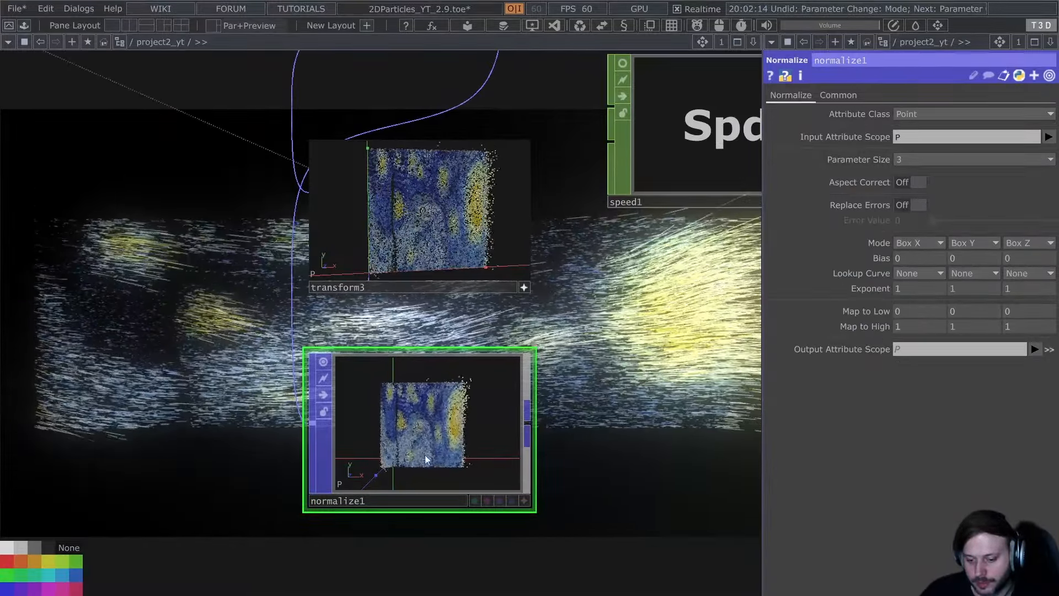
Examine the normalized point positions of normalize1 in its viewer from several angles.
{"action": "scroll", "coordinate": [389, 473], "scroll_direction": "up", "scroll_amount": 2}
{"action": "scroll", "coordinate": [388, 473], "scroll_direction": "up", "scroll_amount": 2}
{"action": "scroll", "coordinate": [412, 468], "scroll_direction": "up", "scroll_amount": 2}
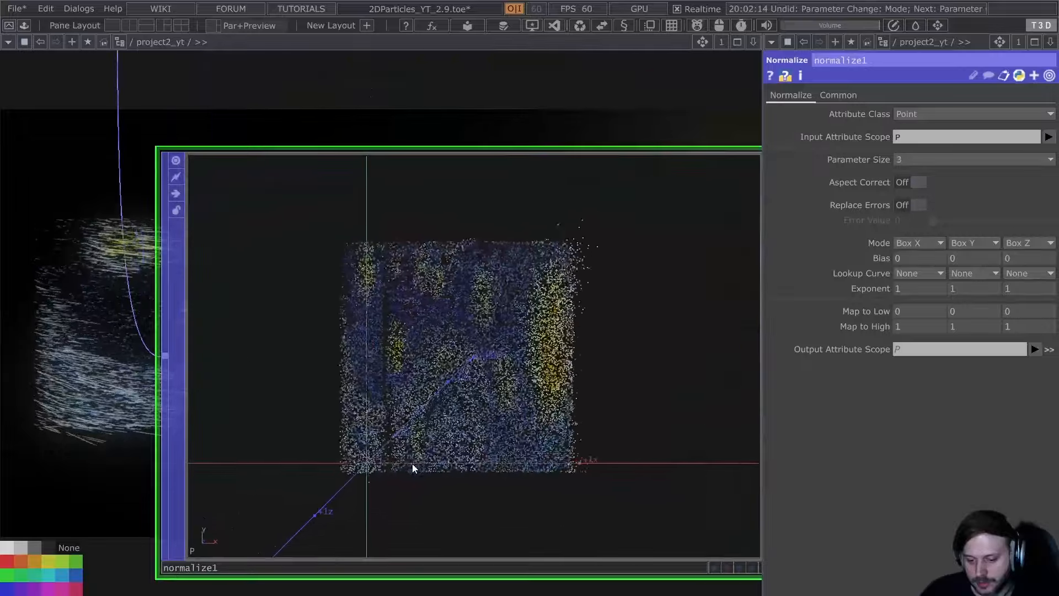
{"action": "key", "text": "a"}
{"action": "left_click_drag", "start_coordinate": [352, 359], "coordinate": [465, 357]}
{"action": "left_click_drag", "start_coordinate": [368, 377], "coordinate": [427, 411]}
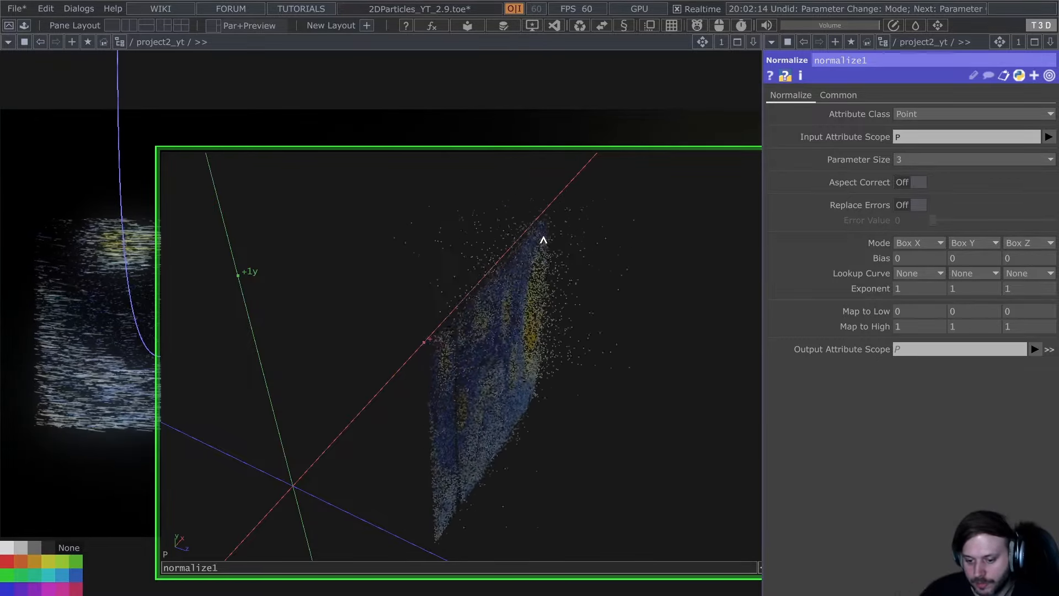
{"action": "scroll", "coordinate": [69, 192], "scroll_direction": "down", "scroll_amount": 5}
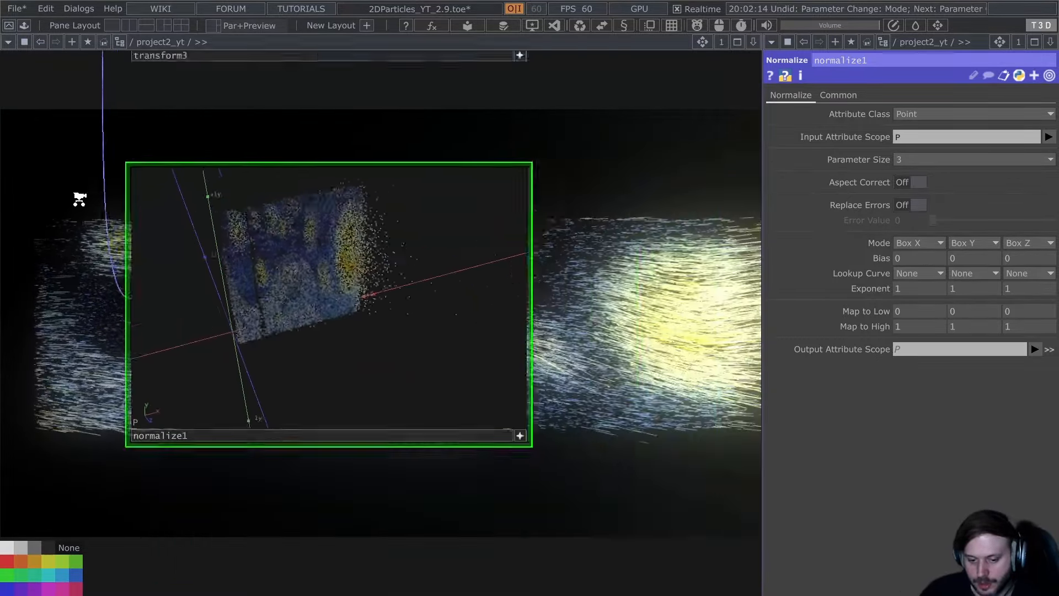
{"action": "left_click_drag", "start_coordinate": [416, 139], "coordinate": [490, 308]}
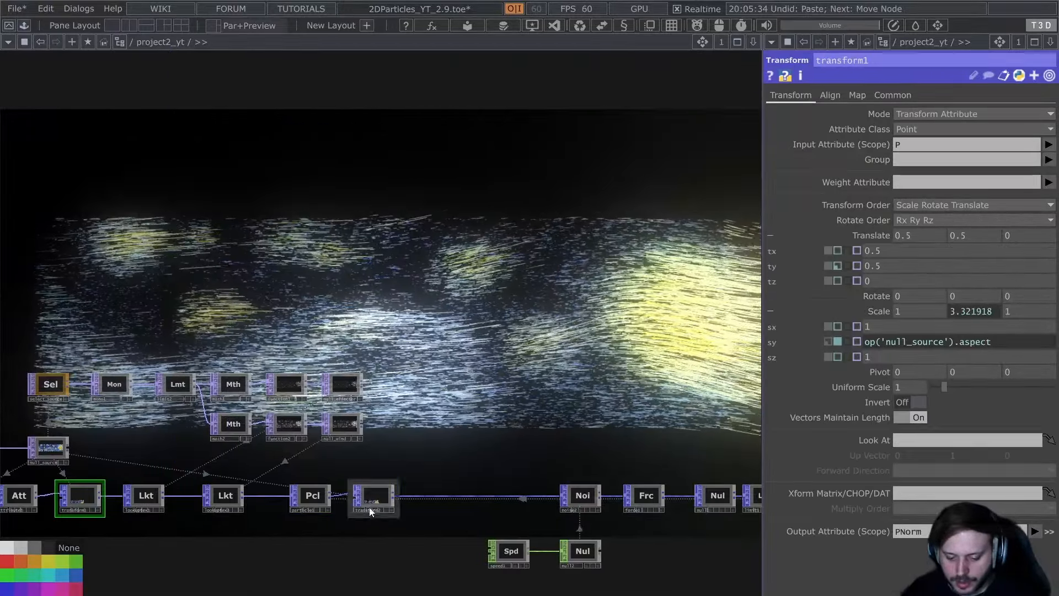
Duplicate lookuptex3 and wire the copy between transform2 and noise2, aligned with the chain.
{"action": "left_click", "coordinate": [369, 505]}
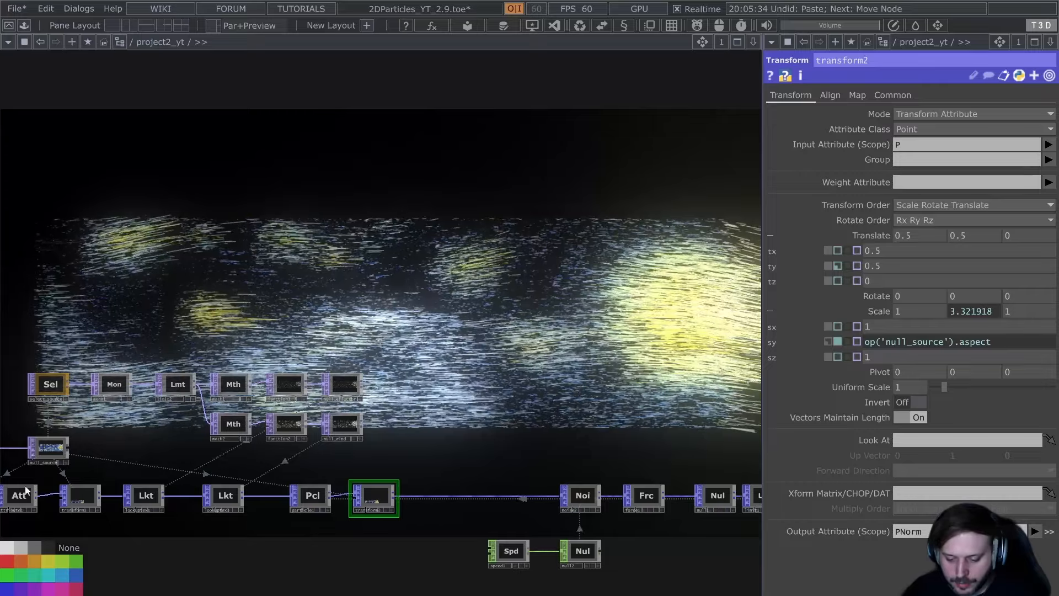
{"action": "left_click_drag", "start_coordinate": [393, 540], "coordinate": [427, 515]}
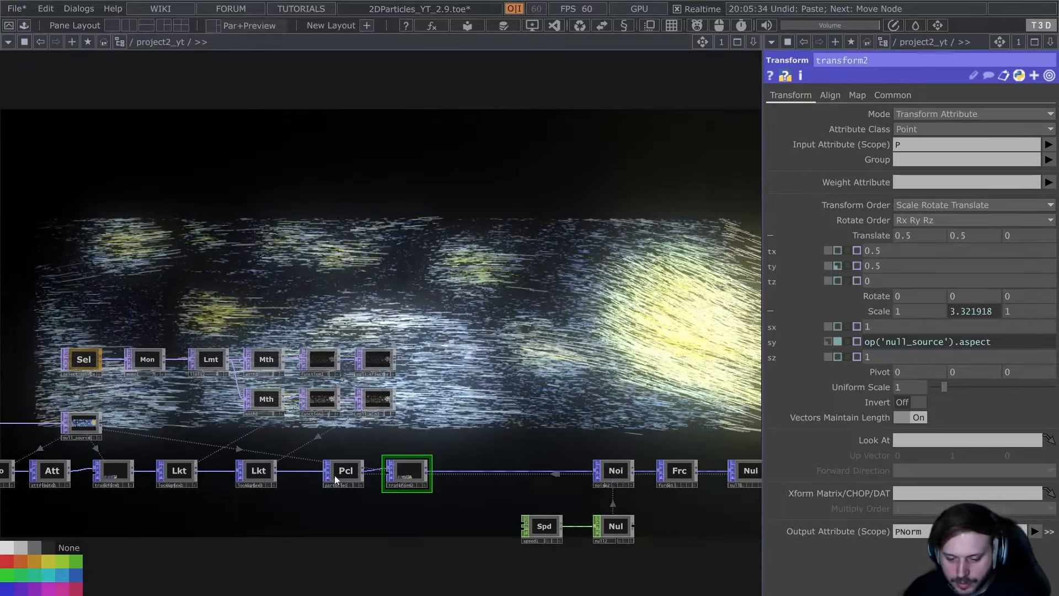
{"action": "left_click", "coordinate": [251, 471]}
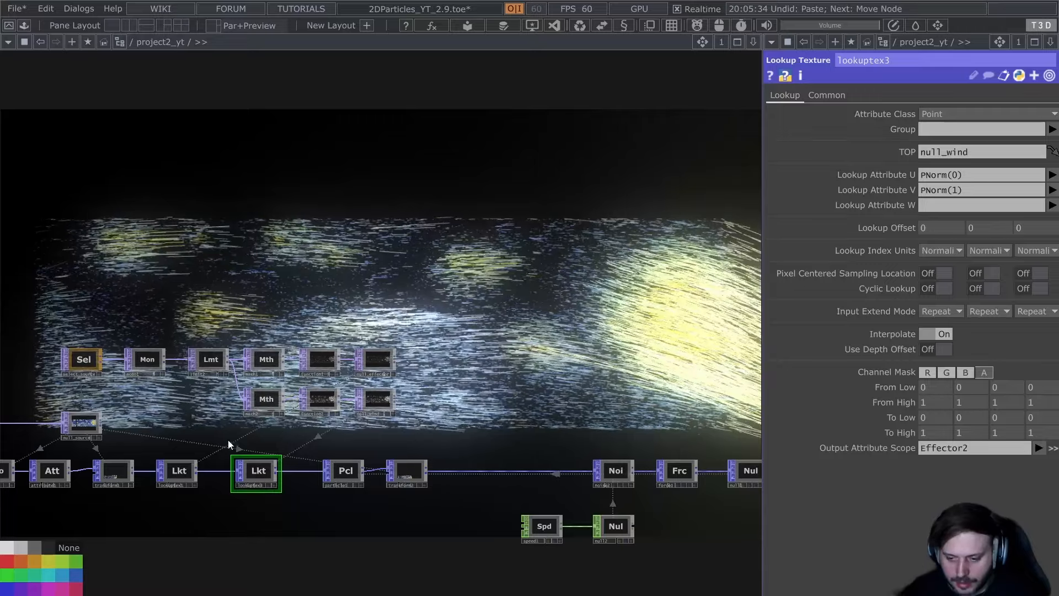
{"action": "key", "text": "ctrl+v"}
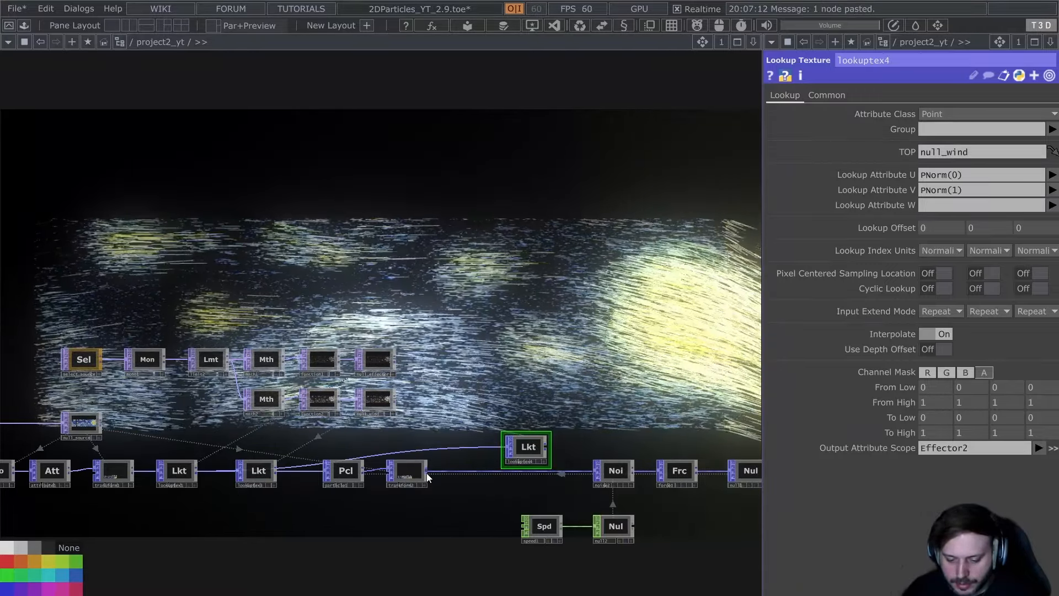
{"action": "left_click", "coordinate": [545, 449]}
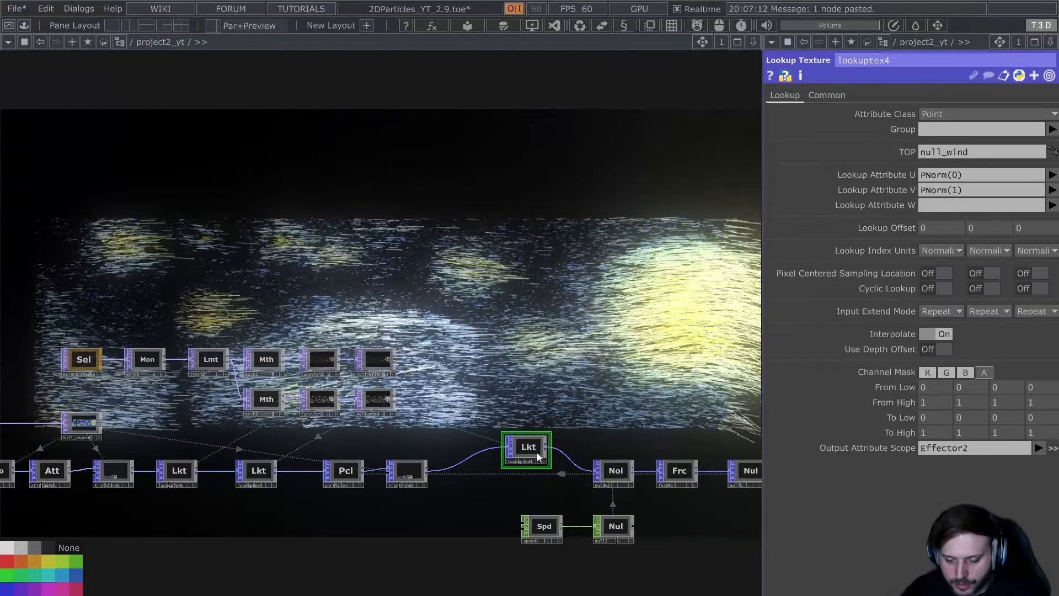
{"action": "left_click_drag", "start_coordinate": [538, 457], "coordinate": [540, 474]}
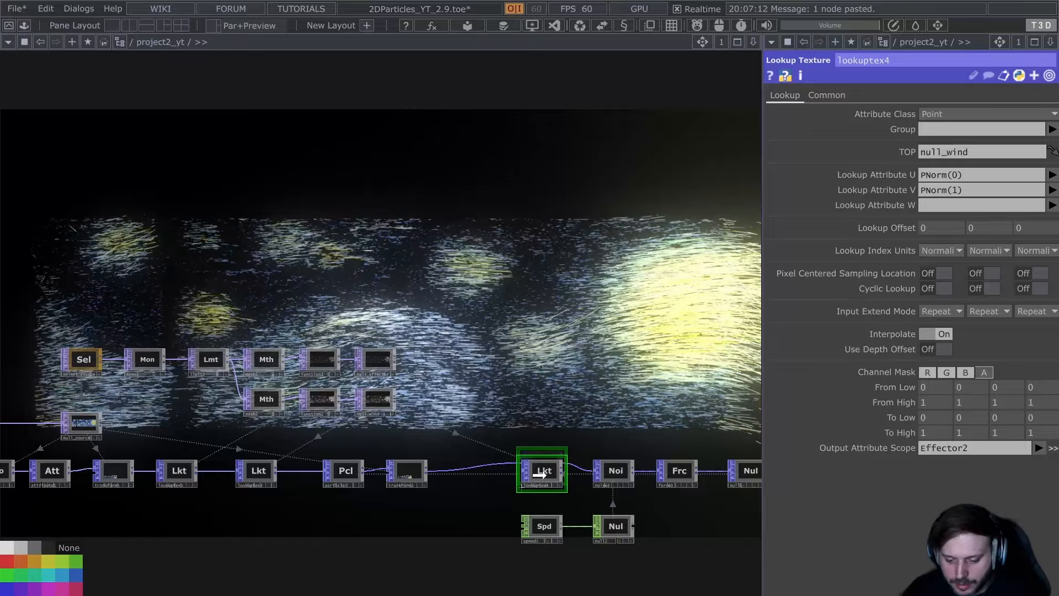
Bypass lookuptex4 to compare the particle motion without the in-loop lookup.
{"action": "middle_click_drag", "start_coordinate": [564, 403], "coordinate": [521, 430]}
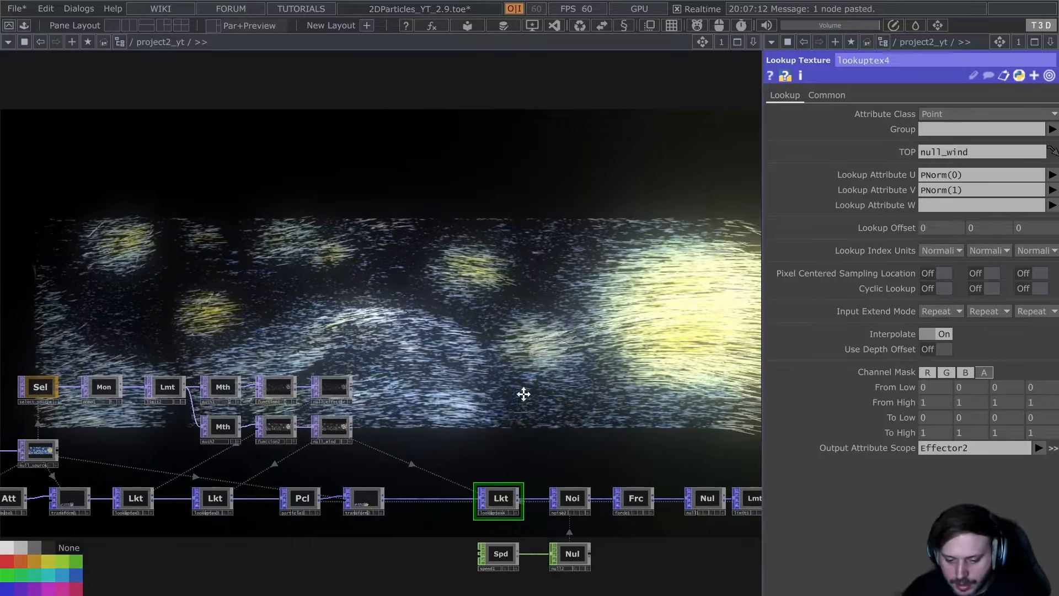
{"action": "middle_click_drag", "start_coordinate": [522, 392], "coordinate": [442, 452]}
{"action": "left_click_drag", "start_coordinate": [442, 452], "coordinate": [463, 414]}
{"action": "left_click_drag", "start_coordinate": [249, 343], "coordinate": [414, 379]}
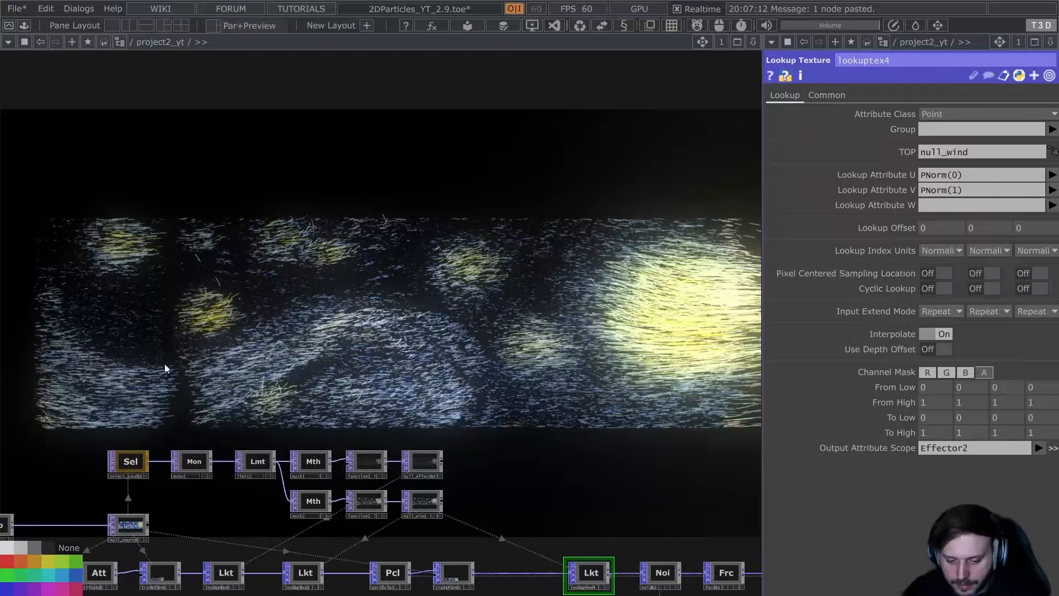
{"action": "key", "text": "b"}
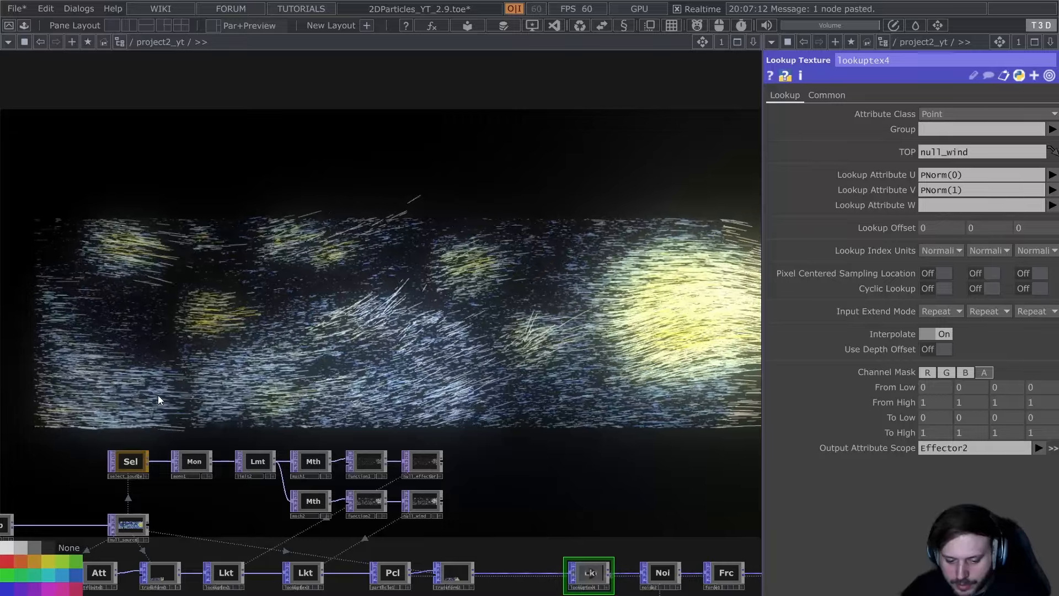
Bypass crop1 so the particles use the uncropped source image.
{"action": "left_click_drag", "start_coordinate": [171, 437], "coordinate": [503, 310]}
{"action": "left_click", "coordinate": [327, 393]}
{"action": "key", "text": "b"}
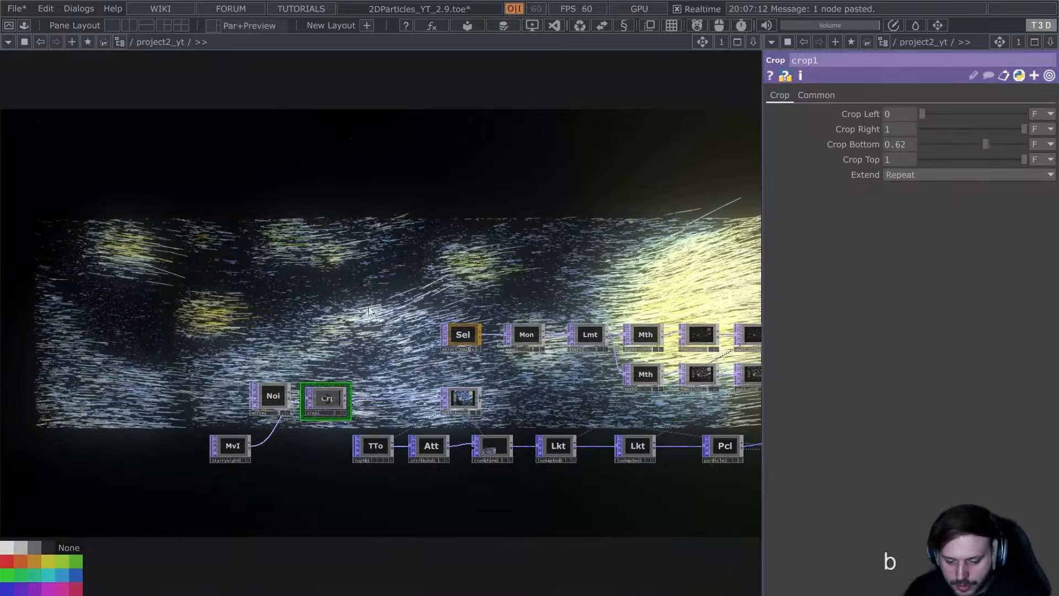
{"action": "left_click_drag", "start_coordinate": [515, 249], "coordinate": [194, 262]}
{"action": "left_click_drag", "start_coordinate": [534, 287], "coordinate": [253, 354]}
{"action": "left_click_drag", "start_coordinate": [295, 442], "coordinate": [389, 386]}
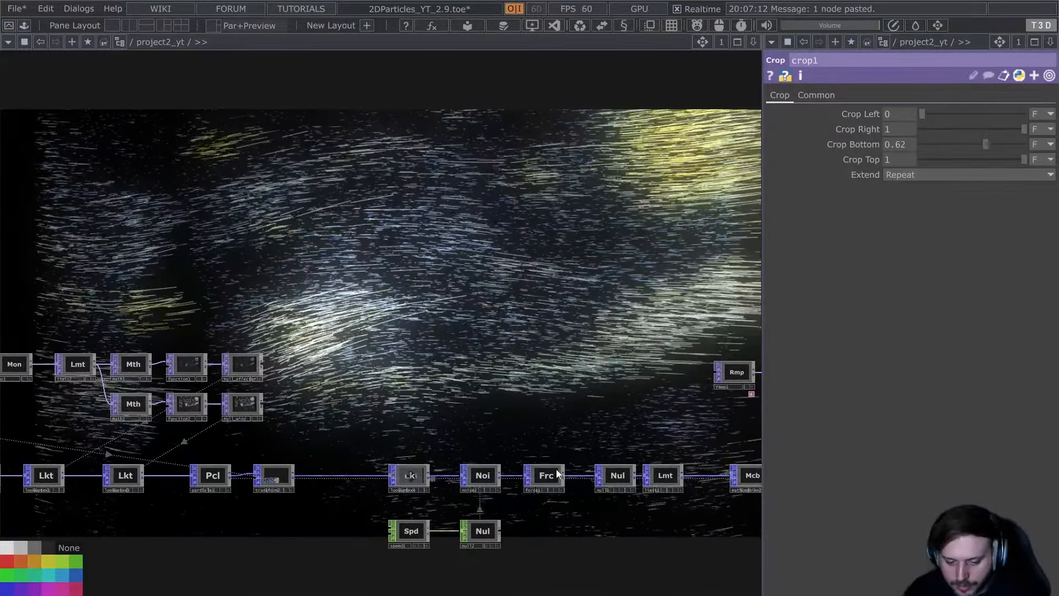
Set force1's first Wind Speed component to 2.5, keeping the Effector2 scaling, and select lookuptex4.
{"action": "left_click", "coordinate": [556, 469]}
{"action": "middle_click_drag", "start_coordinate": [912, 144], "coordinate": [920, 144]}
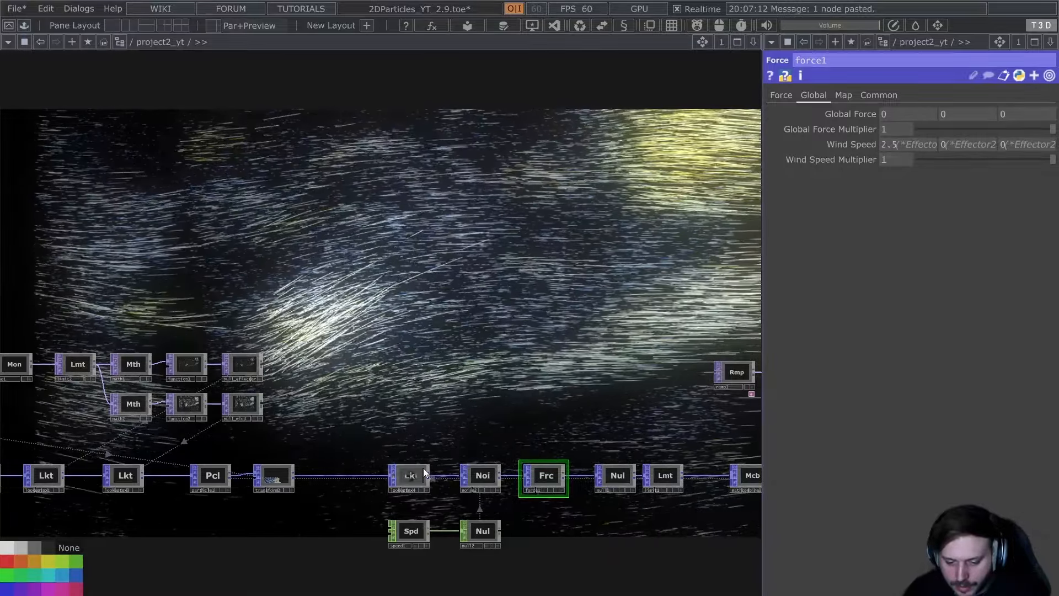
{"action": "left_click", "coordinate": [408, 477]}
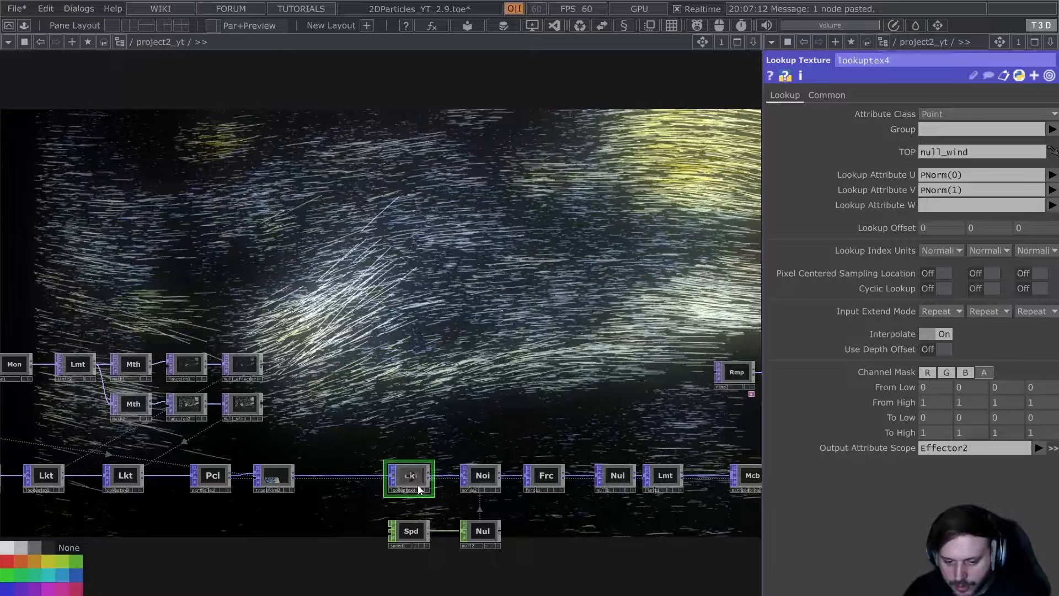
Re-enable lookuptex4 in the particle loop and examine function2's output image against the particle motion.
{"action": "key", "text": "b"}
{"action": "left_click_drag", "start_coordinate": [386, 326], "coordinate": [377, 403]}
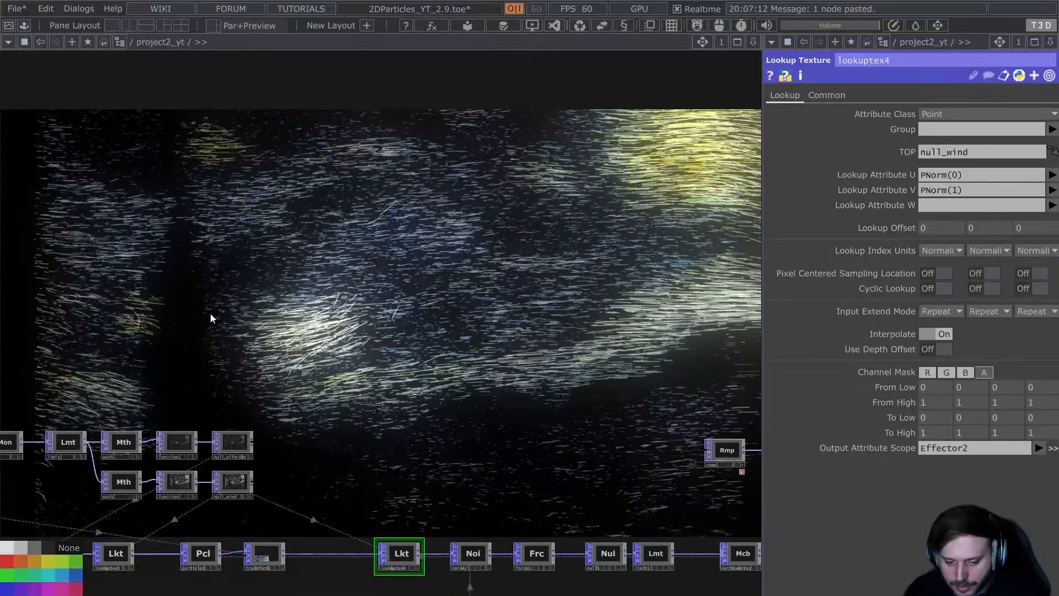
{"action": "left_click_drag", "start_coordinate": [58, 510], "coordinate": [181, 408]}
{"action": "scroll", "coordinate": [292, 380], "scroll_direction": "up", "scroll_amount": 10}
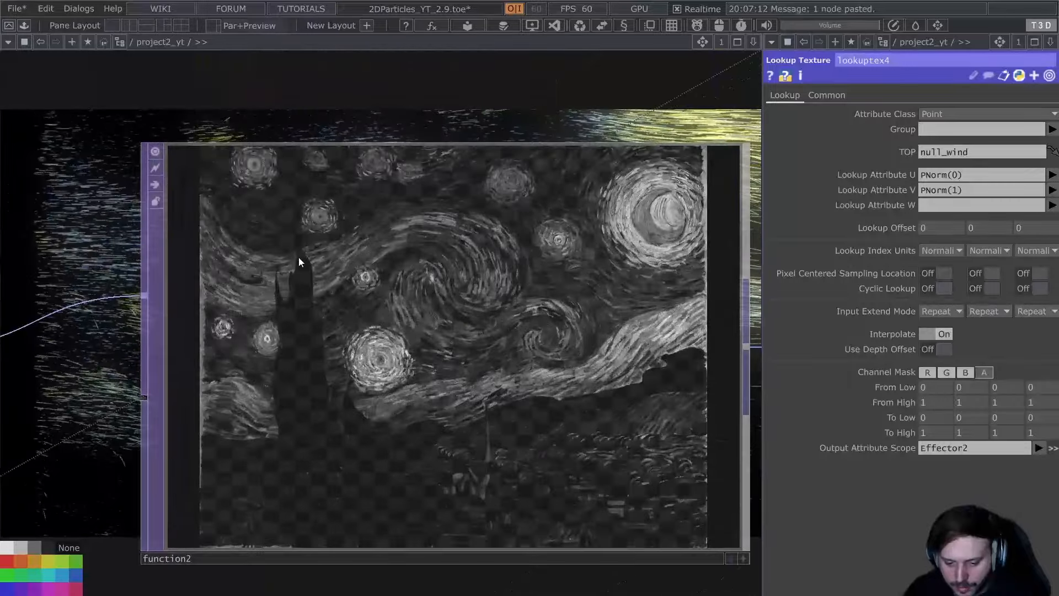
{"action": "scroll", "coordinate": [272, 384], "scroll_direction": "down", "scroll_amount": 10}
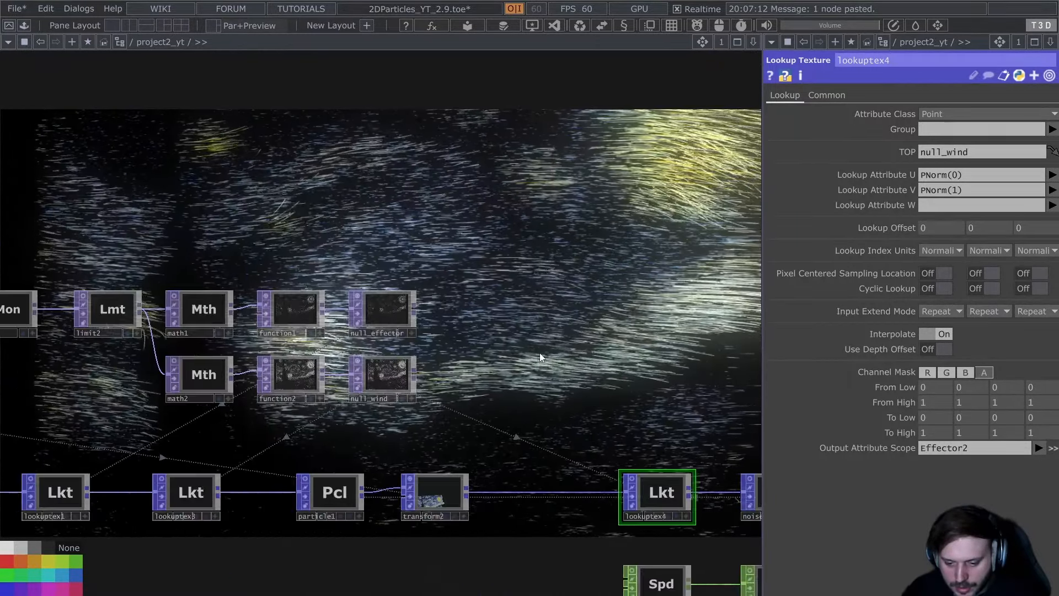
{"action": "left_click_drag", "start_coordinate": [540, 352], "coordinate": [375, 206]}
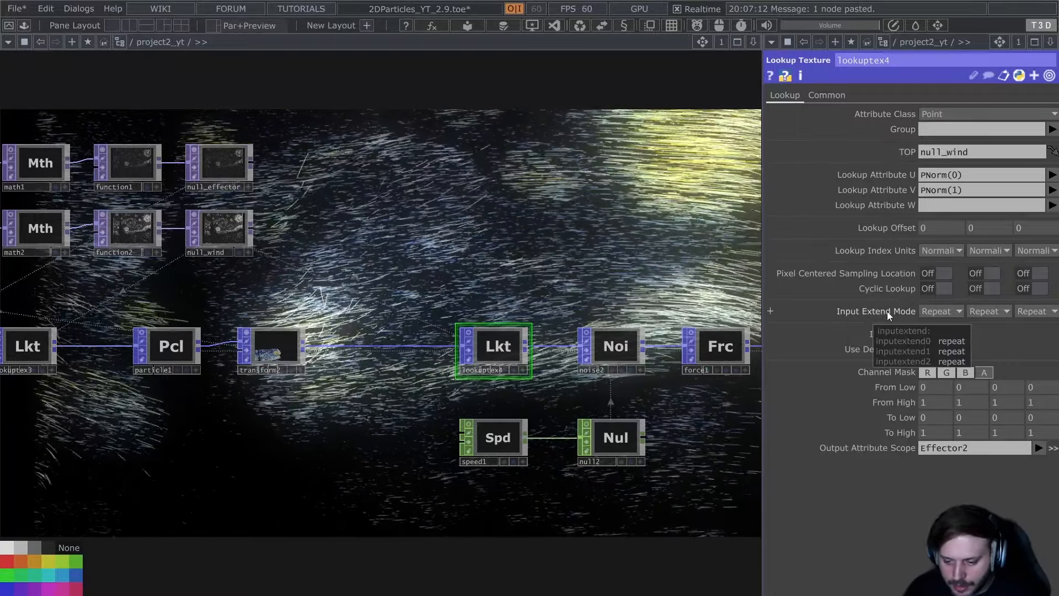
Activate transform2's viewer and examine how the normalized particle positions spread beyond the image edges.
{"action": "left_click", "coordinate": [249, 358]}
{"action": "key", "text": "a"}
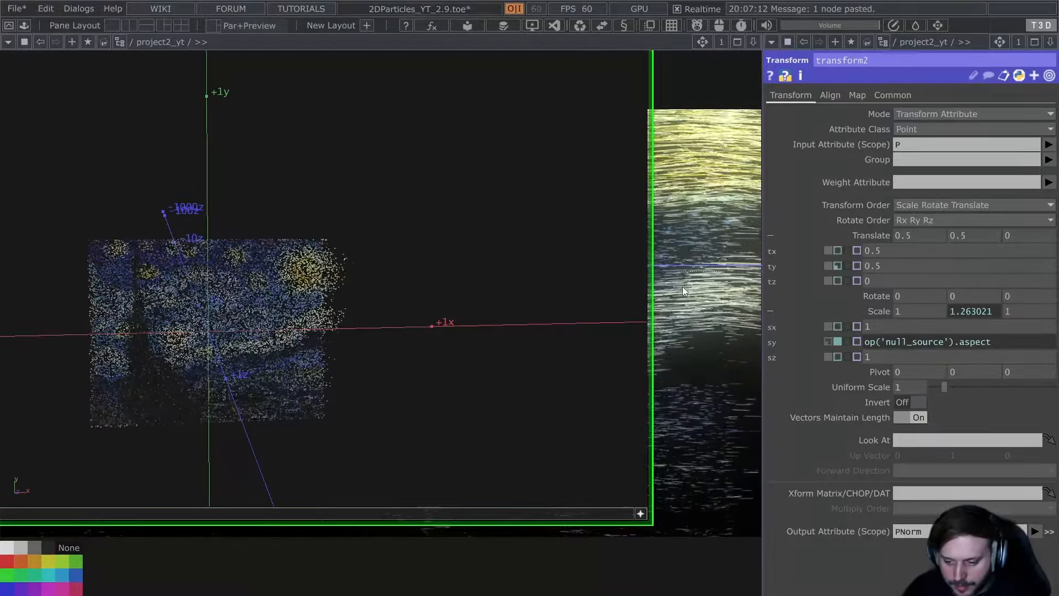
{"action": "scroll", "coordinate": [683, 292], "scroll_direction": "down", "scroll_amount": 6}
{"action": "left_click_drag", "start_coordinate": [756, 428], "coordinate": [408, 442]}
{"action": "scroll", "coordinate": [499, 398], "scroll_direction": "down", "scroll_amount": 1}
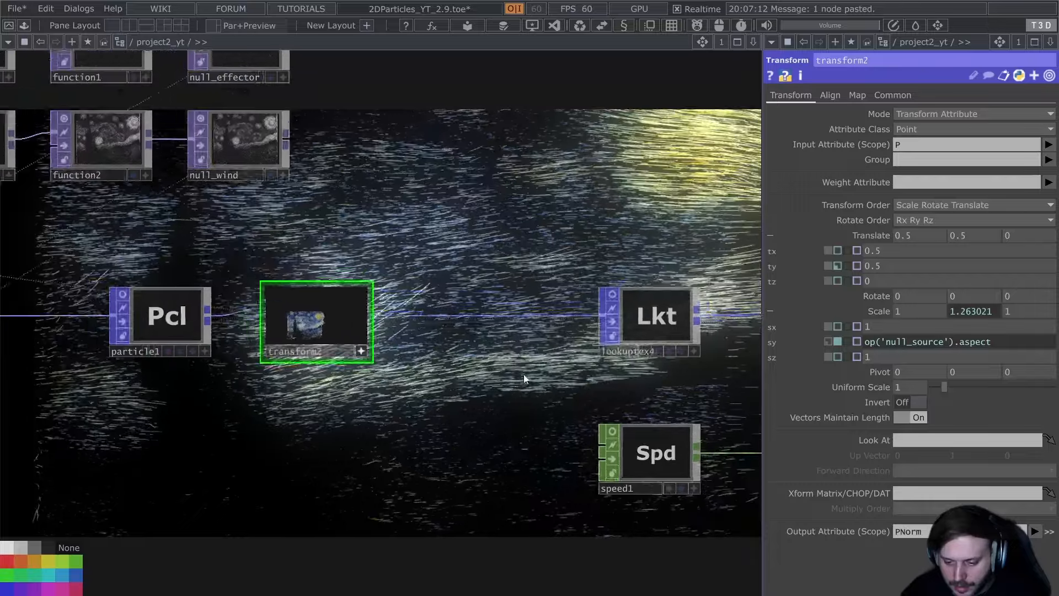
Set all of lookuptex4's Input Extend Mode options to Zero.
{"action": "scroll", "coordinate": [524, 375], "scroll_direction": "down", "scroll_amount": 1}
{"action": "left_click", "coordinate": [626, 321]}
{"action": "left_click_drag", "start_coordinate": [354, 379], "coordinate": [185, 368]}
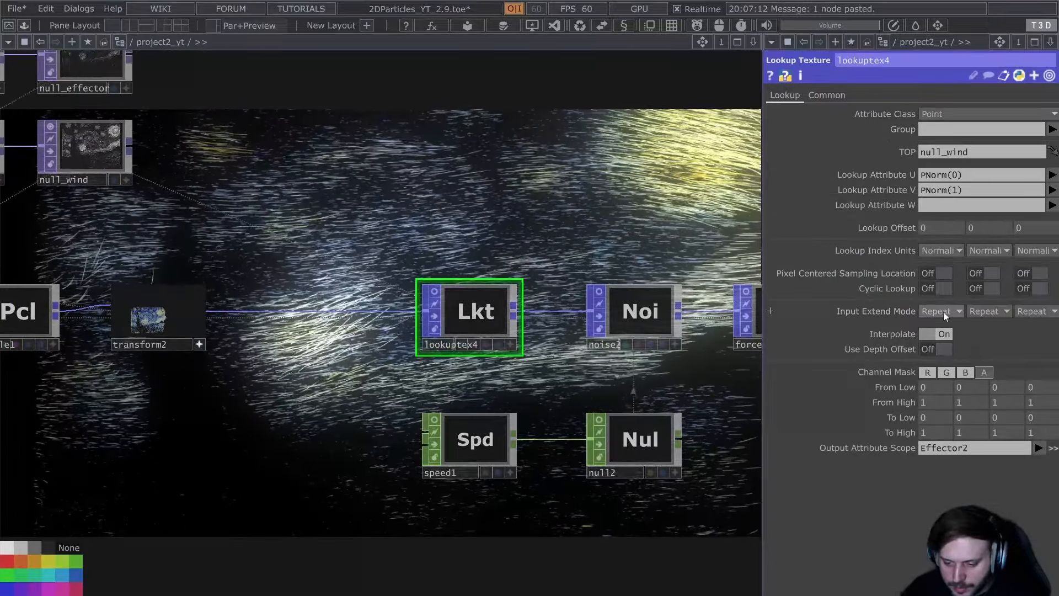
{"action": "left_click", "coordinate": [947, 337]}
{"action": "left_click", "coordinate": [978, 312]}
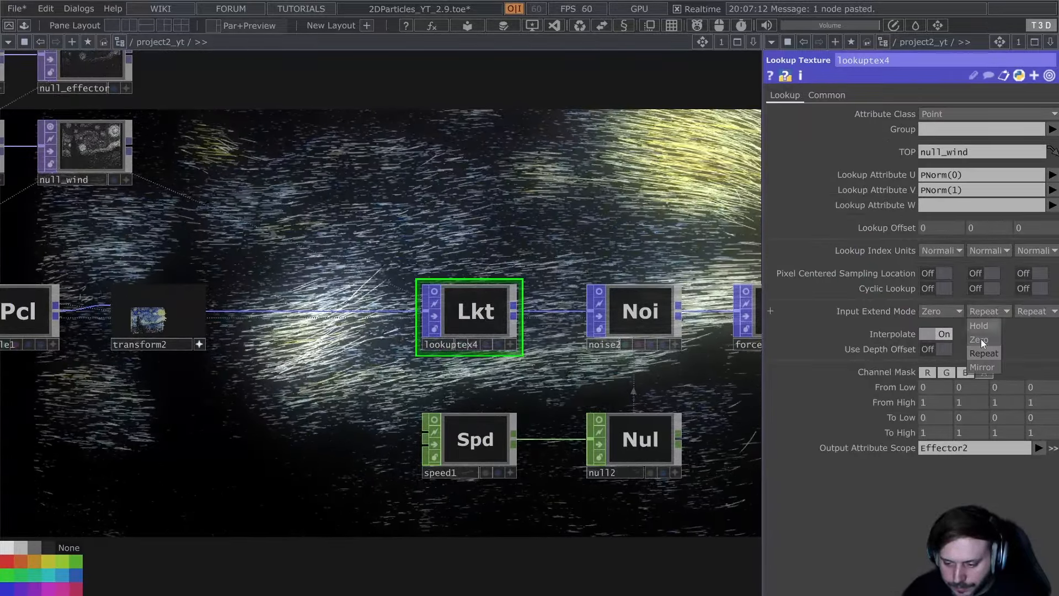
{"action": "left_click", "coordinate": [980, 338]}
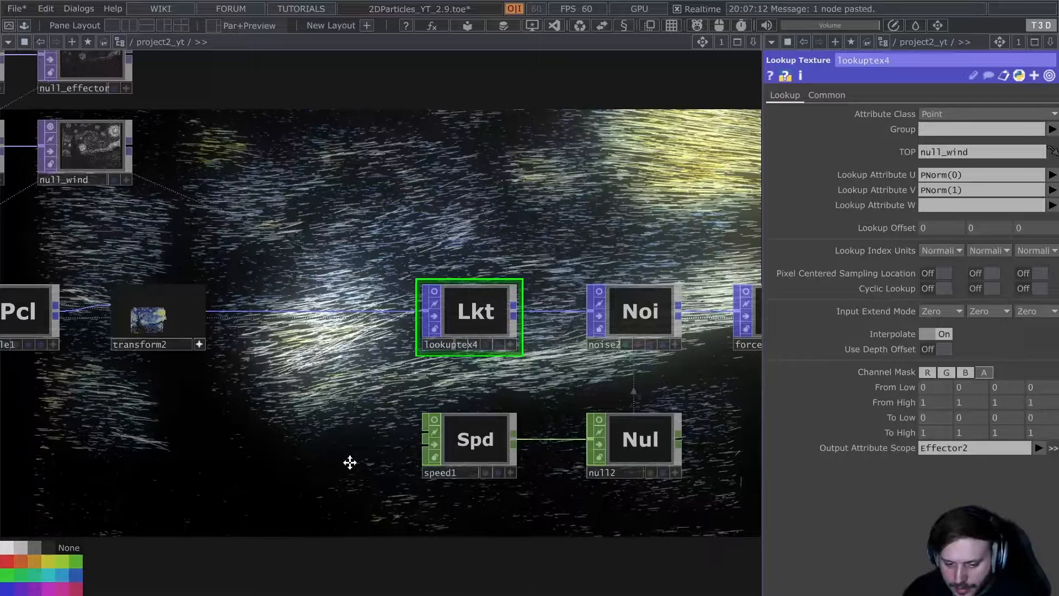
Duplicate lookuptex1 into the particle loop between transform2 and lookuptex4, and bypass the copy to compare the motion.
{"action": "left_click_drag", "start_coordinate": [350, 462], "coordinate": [438, 452]}
{"action": "scroll", "coordinate": [208, 379], "scroll_direction": "up", "scroll_amount": 5}
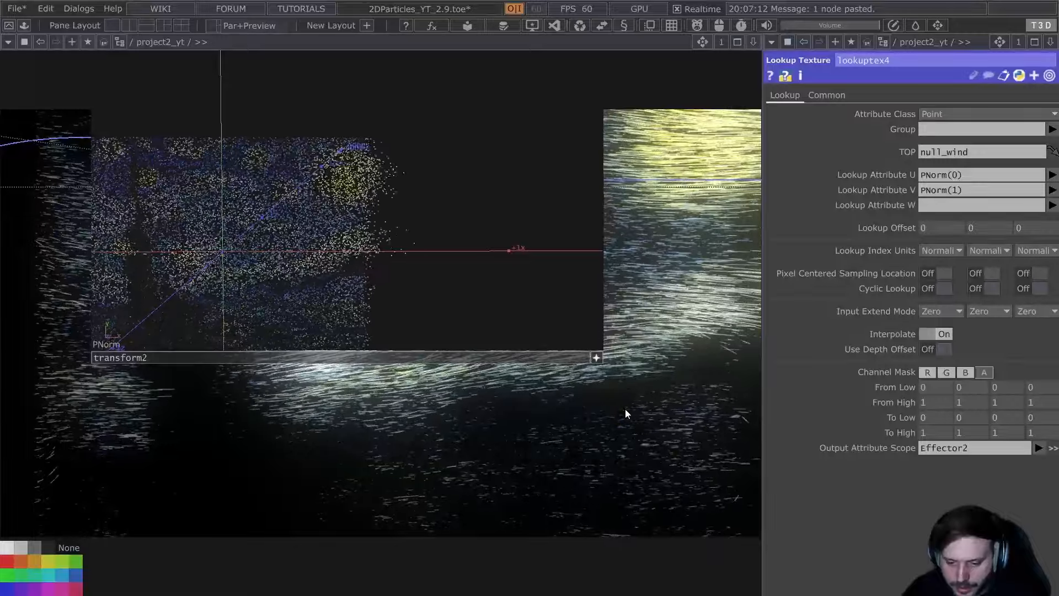
{"action": "scroll", "coordinate": [626, 413], "scroll_direction": "down", "scroll_amount": 6}
{"action": "left_click_drag", "start_coordinate": [569, 406], "coordinate": [383, 419]}
{"action": "left_click", "coordinate": [263, 379]}
{"action": "left_click", "coordinate": [69, 373]}
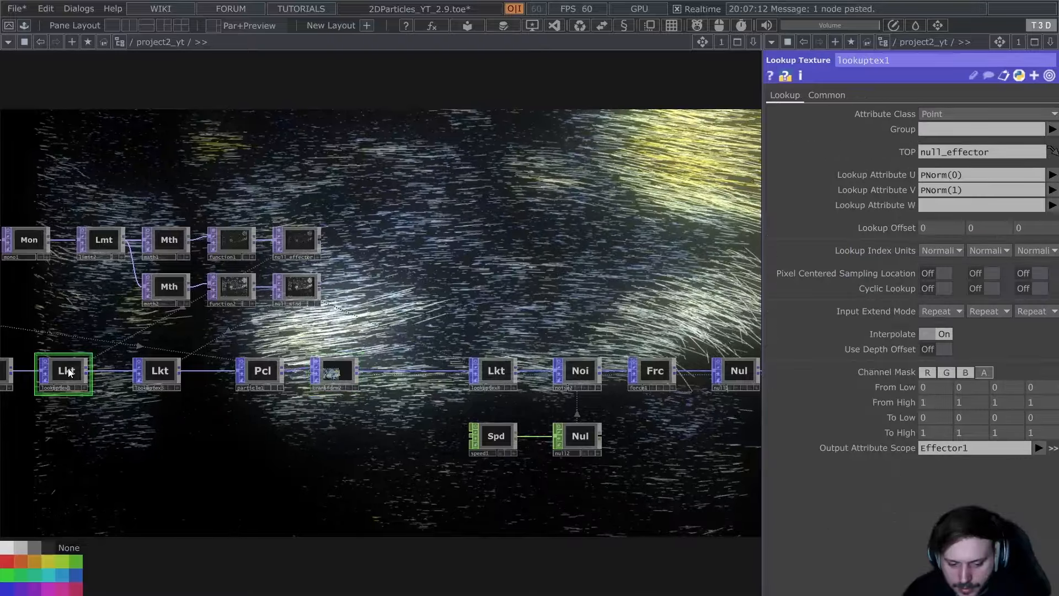
{"action": "key", "text": "ctrl+c"}
{"action": "scroll", "coordinate": [386, 404], "scroll_direction": "up", "scroll_amount": 4}
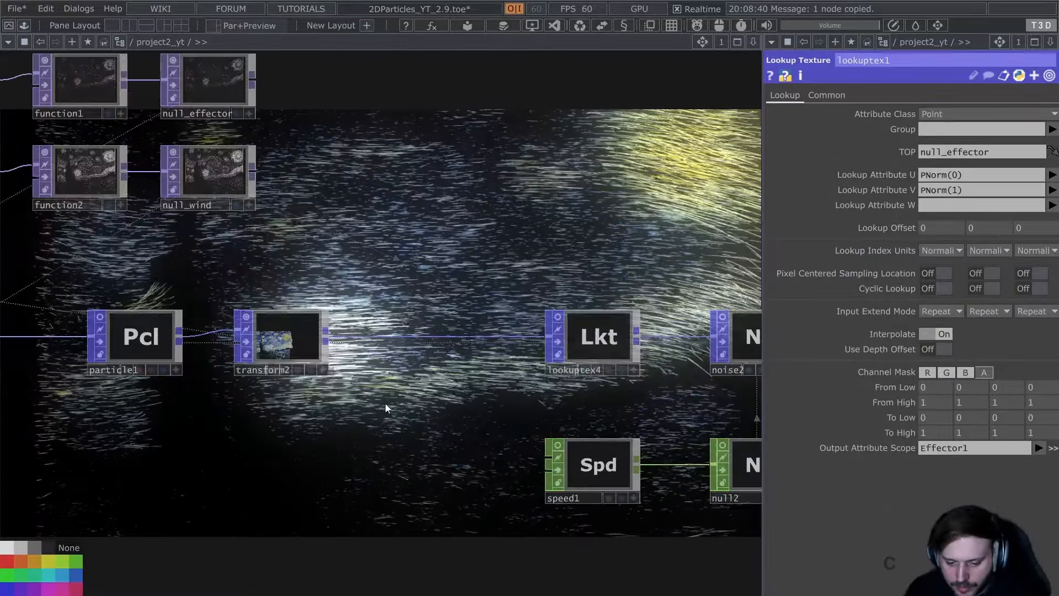
{"action": "key", "text": "ctrl+v"}
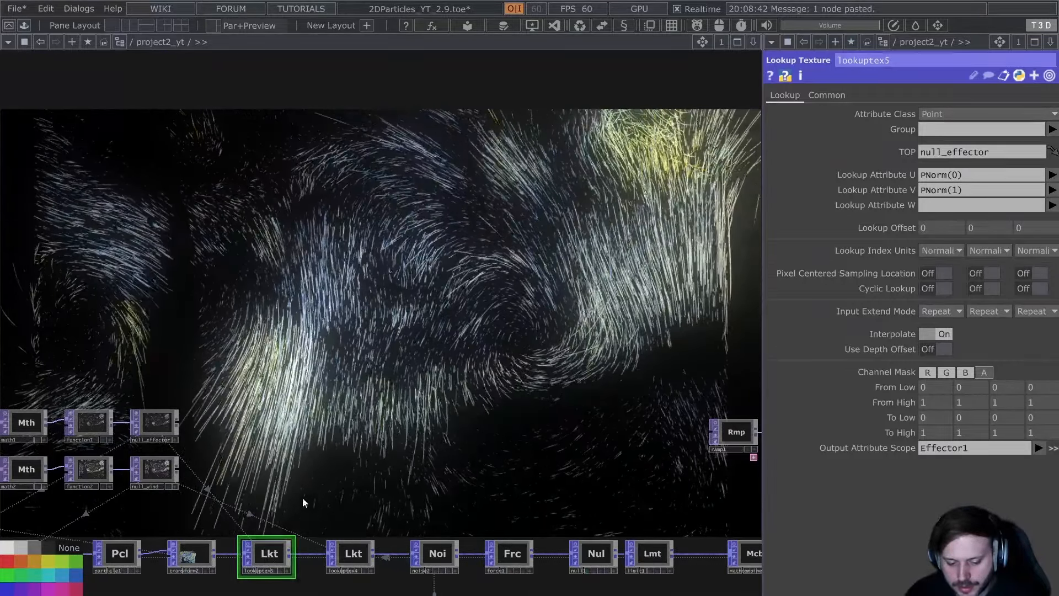
{"action": "key", "text": "b"}
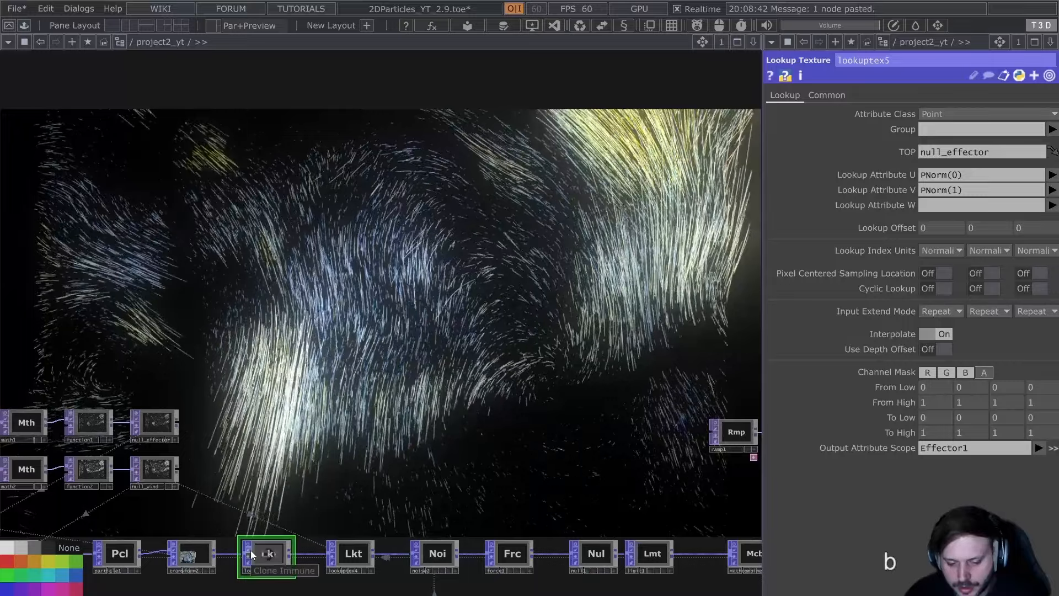
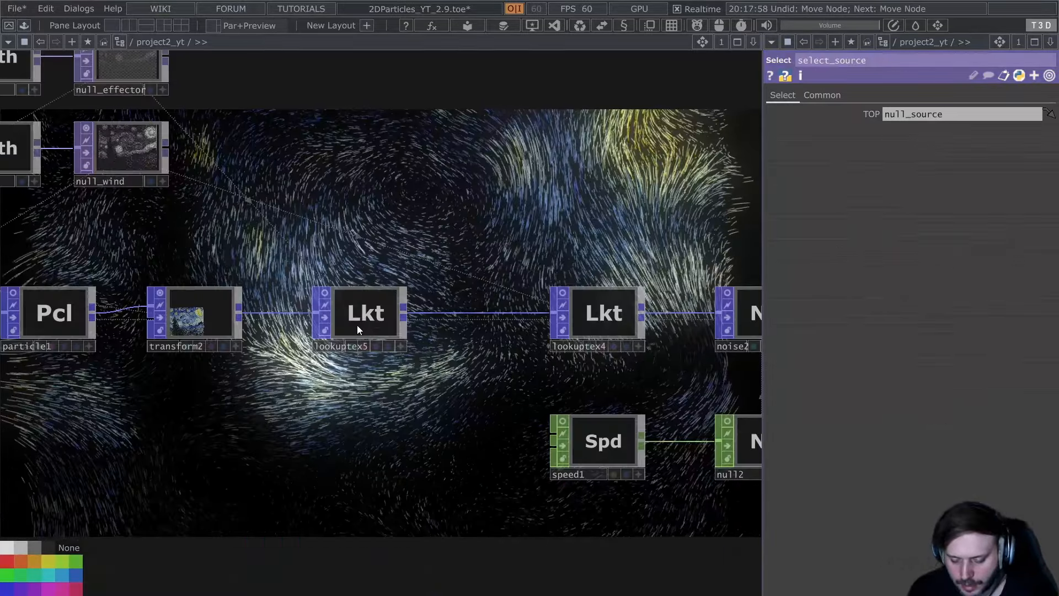
Move lookuptex5 above the chain and branch a Switch POP off transform2's output beneath it.
{"action": "left_click_drag", "start_coordinate": [356, 326], "coordinate": [393, 252]}
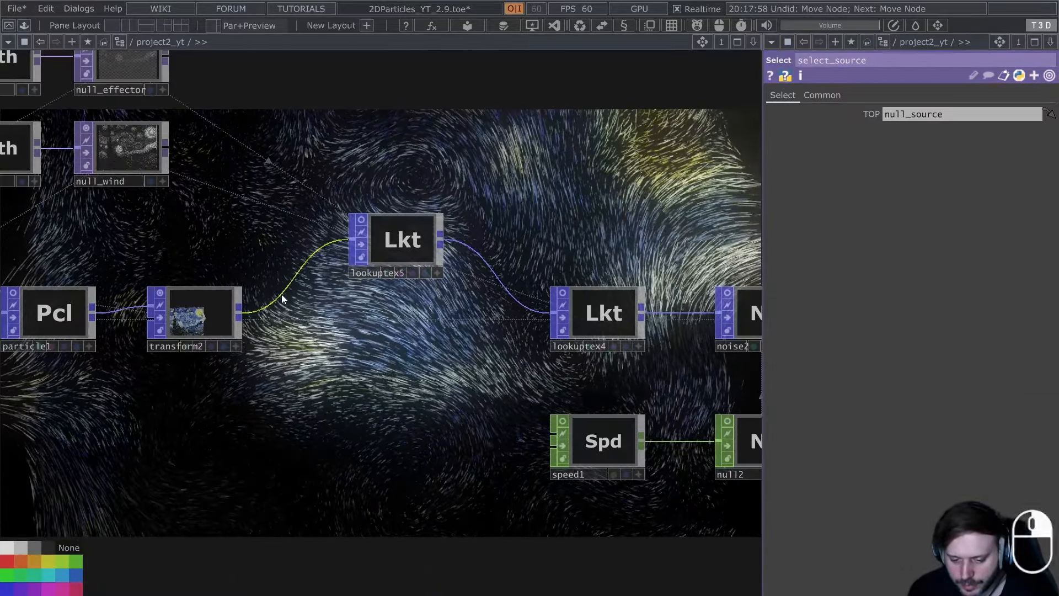
{"action": "right_click", "coordinate": [282, 295]}
{"action": "left_click", "coordinate": [295, 294]}
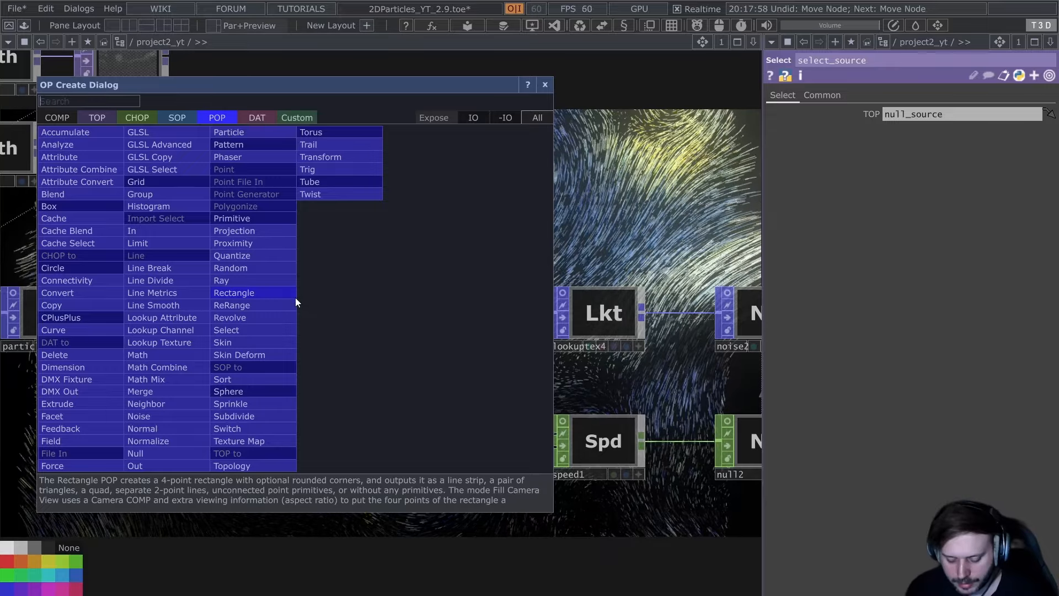
{"action": "type", "text": "sw"}
{"action": "left_click", "coordinate": [258, 428]}
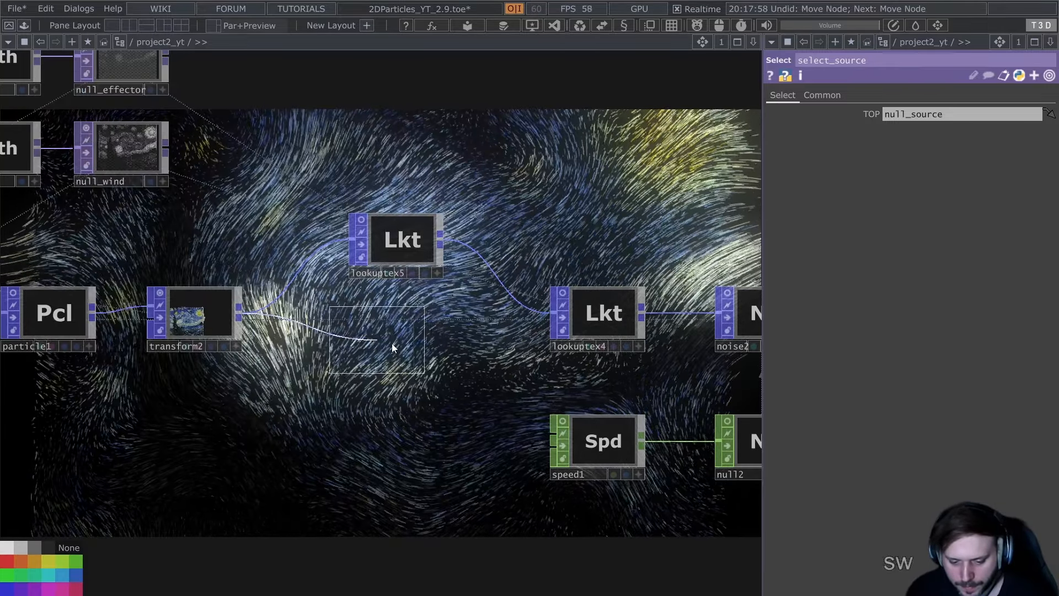
{"action": "left_click", "coordinate": [393, 346]}
{"action": "left_click_drag", "start_coordinate": [408, 338], "coordinate": [437, 338]}
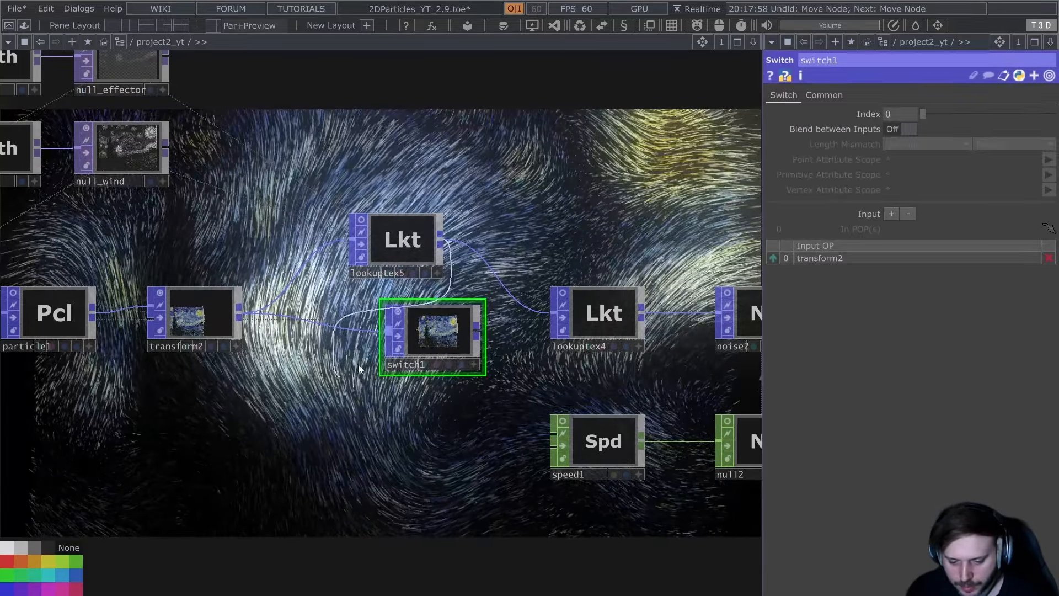
Wire lookuptex5 into switch1's second input and switch1 into lookuptex4, aligning the switch with the chain.
{"action": "left_click", "coordinate": [389, 331]}
{"action": "left_click", "coordinate": [476, 333]}
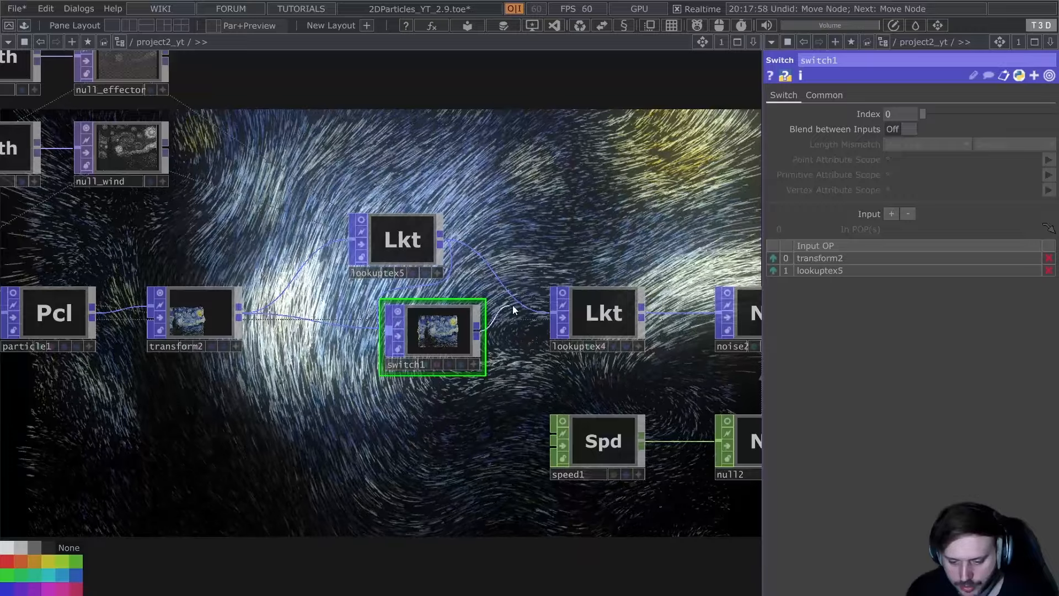
{"action": "left_click", "coordinate": [554, 312]}
{"action": "left_click_drag", "start_coordinate": [397, 253], "coordinate": [324, 234]}
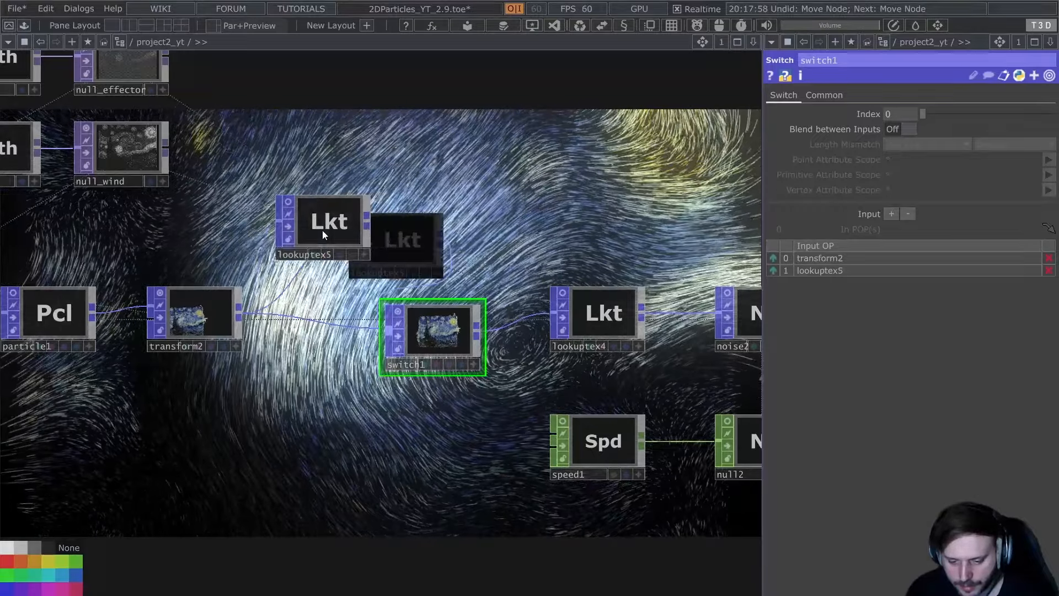
{"action": "left_click_drag", "start_coordinate": [440, 342], "coordinate": [458, 306]}
{"action": "left_click_drag", "start_coordinate": [507, 386], "coordinate": [284, 439]}
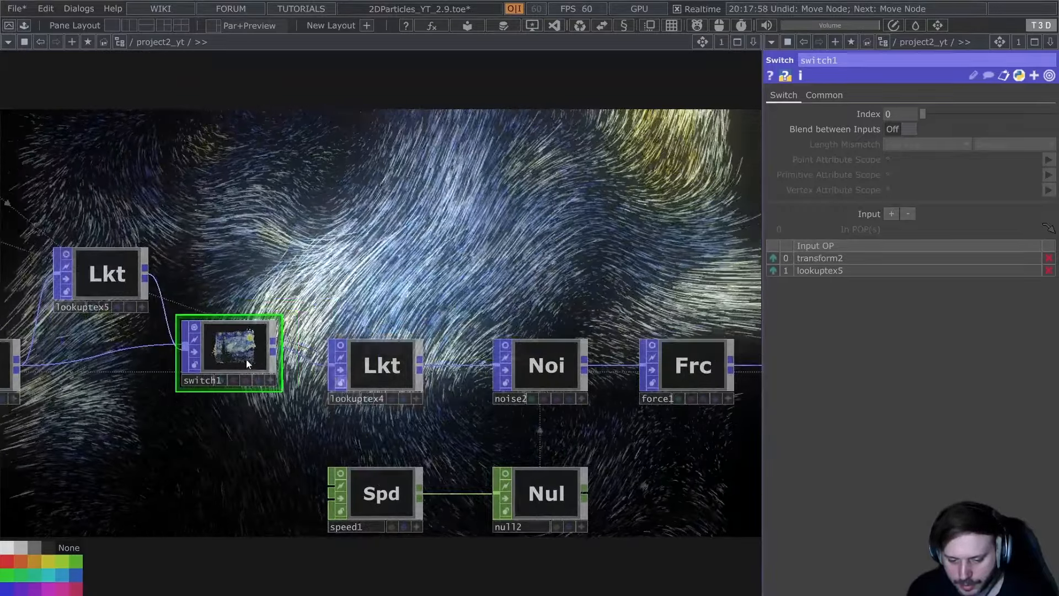
{"action": "left_click_drag", "start_coordinate": [246, 358], "coordinate": [227, 377]}
Duplicate switch1 and wire the copy with transform2 and lookuptex4 as inputs and noise2 as its destination.
{"action": "key", "text": "ctrl+c"}
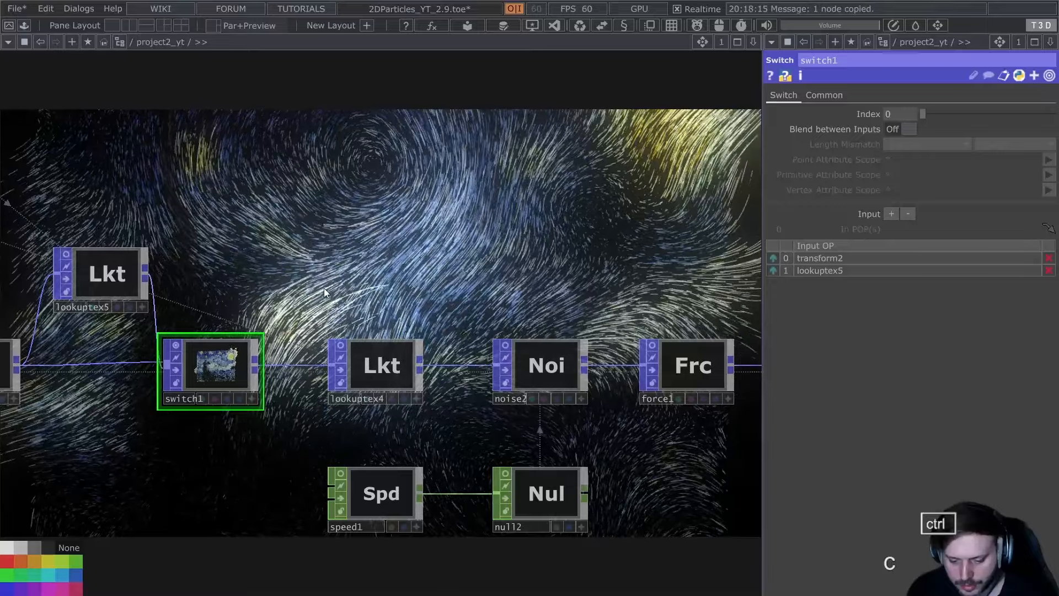
{"action": "key", "text": "ctrl+v"}
{"action": "left_click", "coordinate": [432, 359]}
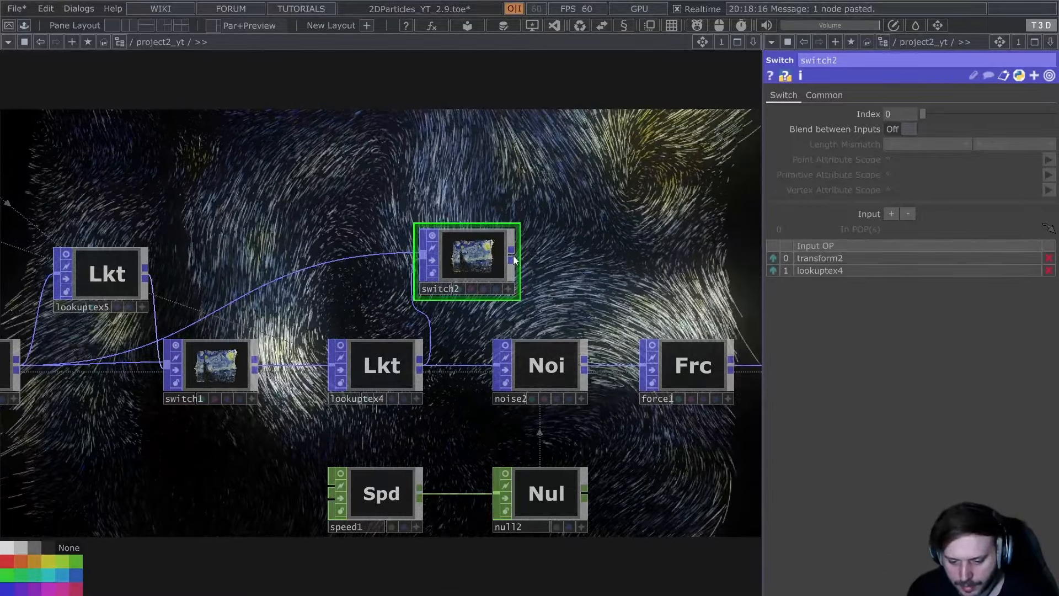
{"action": "left_click_drag", "start_coordinate": [513, 255], "coordinate": [499, 363]}
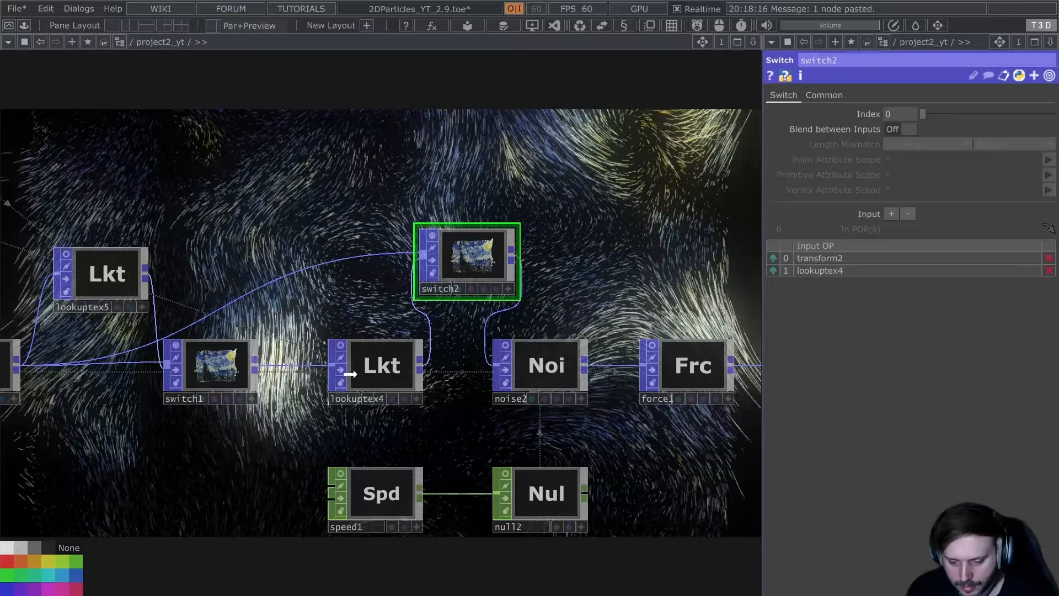
Arrange both switches in line with the chain, with lookuptex5 directly above switch1 and lookuptex4 directly above switch2.
{"action": "left_click_drag", "start_coordinate": [385, 365], "coordinate": [412, 387]}
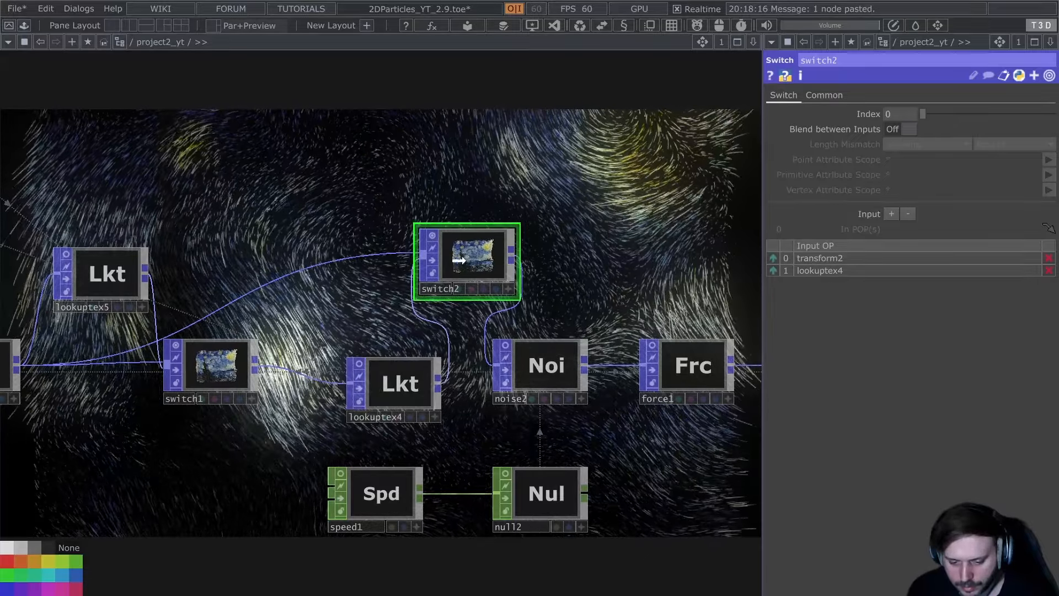
{"action": "left_click_drag", "start_coordinate": [465, 259], "coordinate": [356, 278]}
{"action": "left_click_drag", "start_coordinate": [387, 397], "coordinate": [384, 220]}
{"action": "left_click_drag", "start_coordinate": [359, 284], "coordinate": [375, 378]}
{"action": "left_click_drag", "start_coordinate": [378, 229], "coordinate": [359, 320]}
{"action": "left_click_drag", "start_coordinate": [216, 375], "coordinate": [179, 375]}
{"action": "left_click_drag", "start_coordinate": [103, 285], "coordinate": [177, 303]}
{"action": "left_click", "coordinate": [380, 297]}
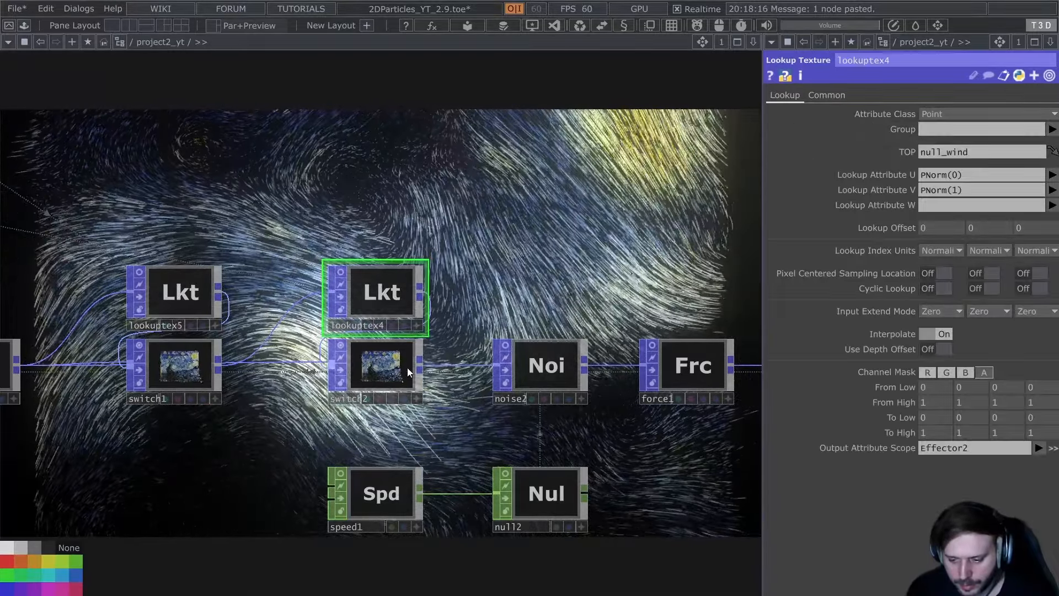
{"action": "left_click", "coordinate": [395, 366]}
Set switch1's Index to 1 and back to 0 to compare the motion with and without the in-loop Effector1 lookup.
{"action": "left_click", "coordinate": [195, 378]}
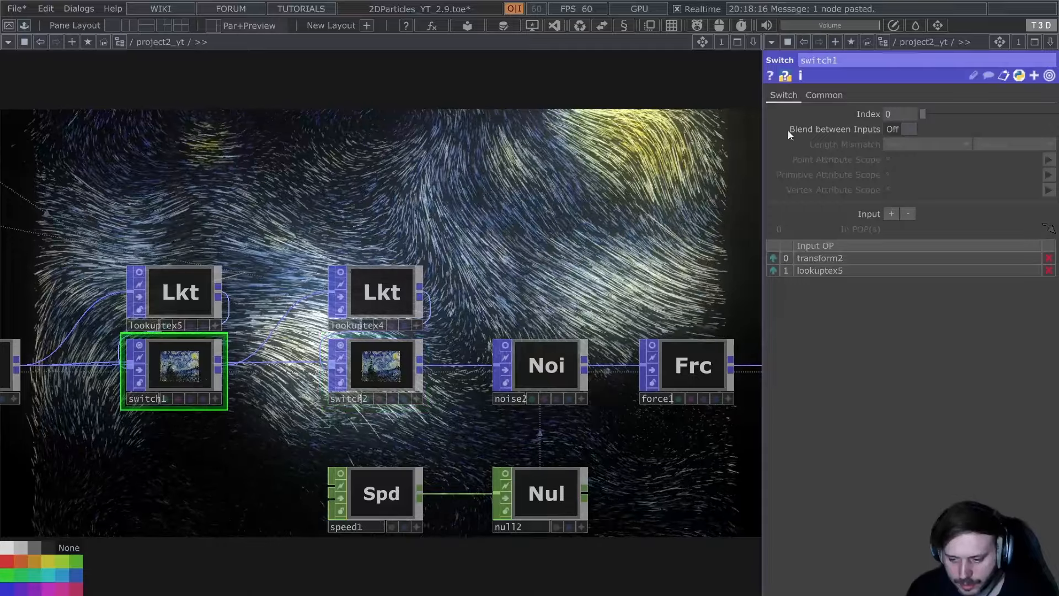
{"action": "left_click", "coordinate": [897, 114]}
{"action": "type", "text": "1"}
{"action": "key", "text": "Return"}
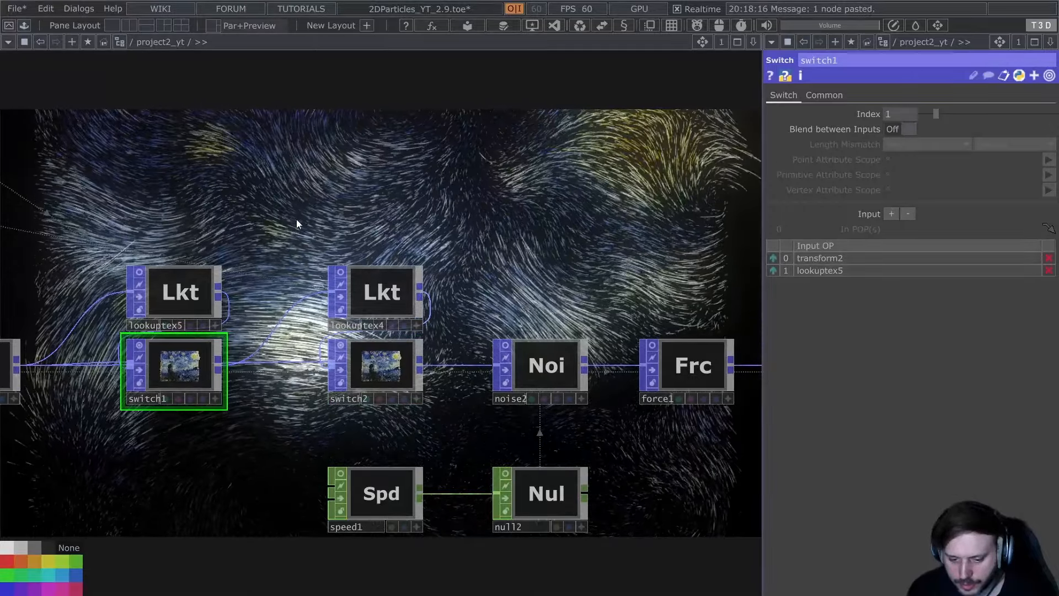
{"action": "left_click_drag", "start_coordinate": [298, 227], "coordinate": [321, 348]}
{"action": "left_click", "coordinate": [908, 111]}
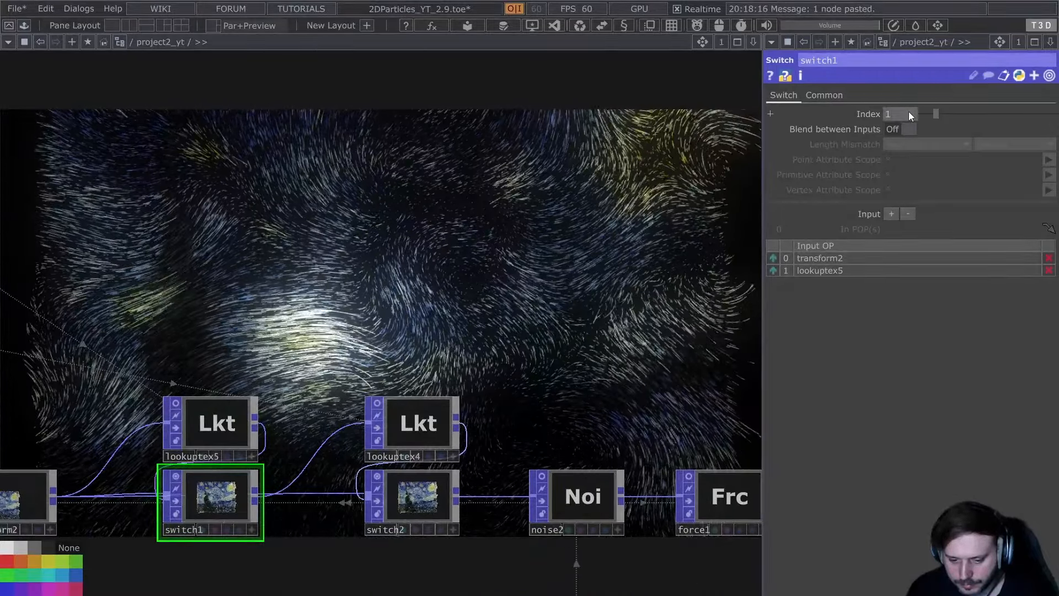
{"action": "type", "text": "0"}
{"action": "key", "text": "Return"}
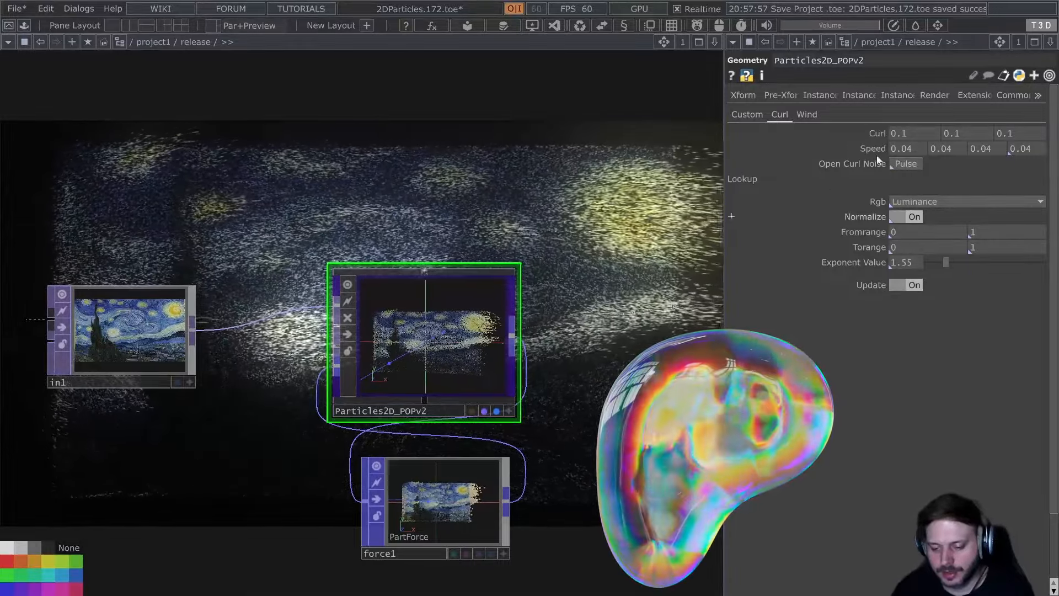
Review the Custom, Curl and Wind parameters of Particles2D_POPv2, trying out the first Wind Variance value and returning it to 0.
{"action": "left_click", "coordinate": [748, 113]}
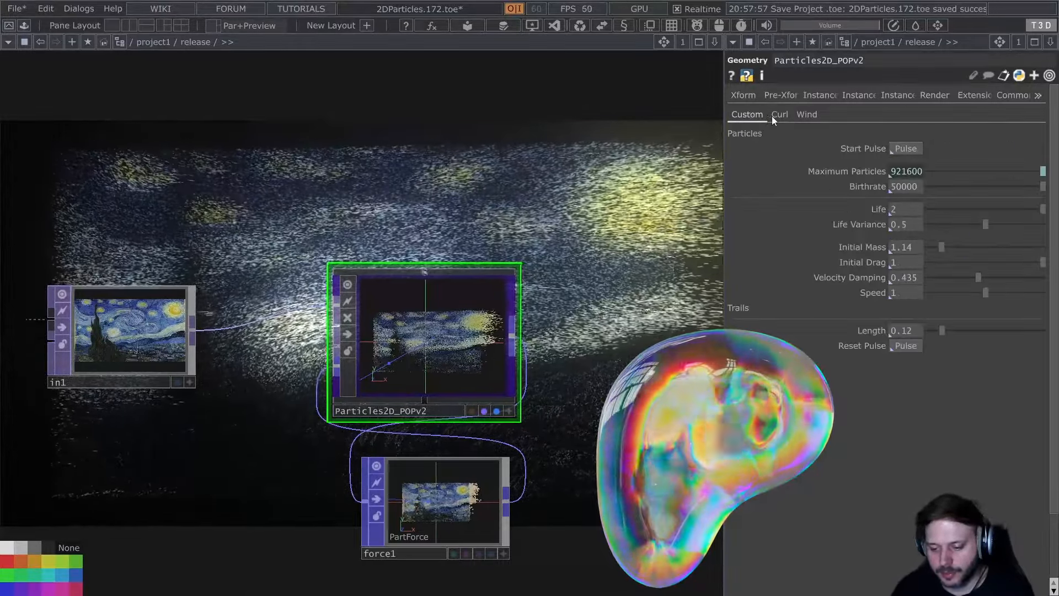
{"action": "left_click", "coordinate": [776, 115]}
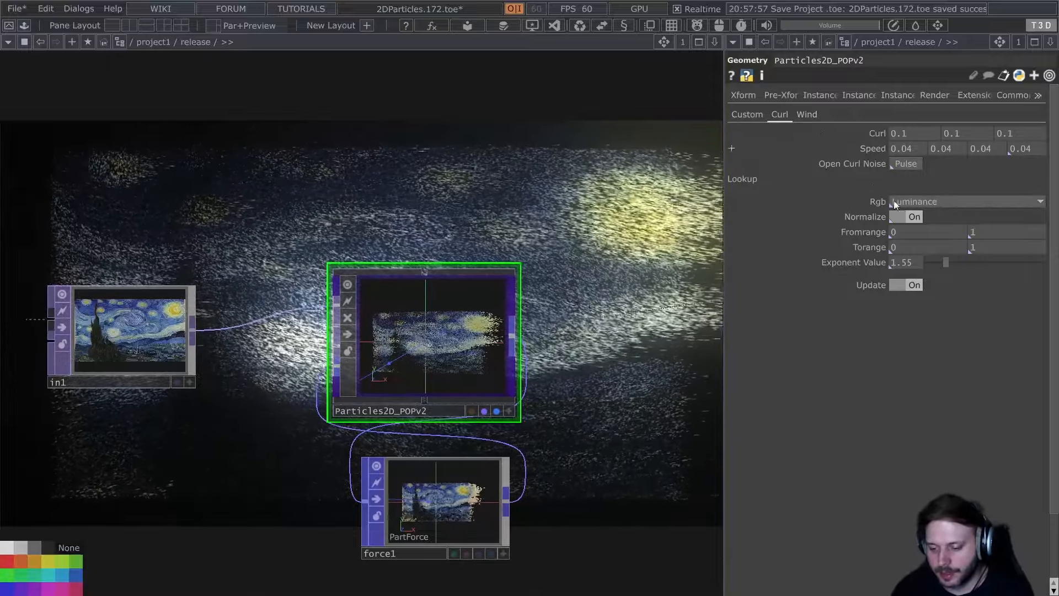
{"action": "left_click", "coordinate": [812, 114]}
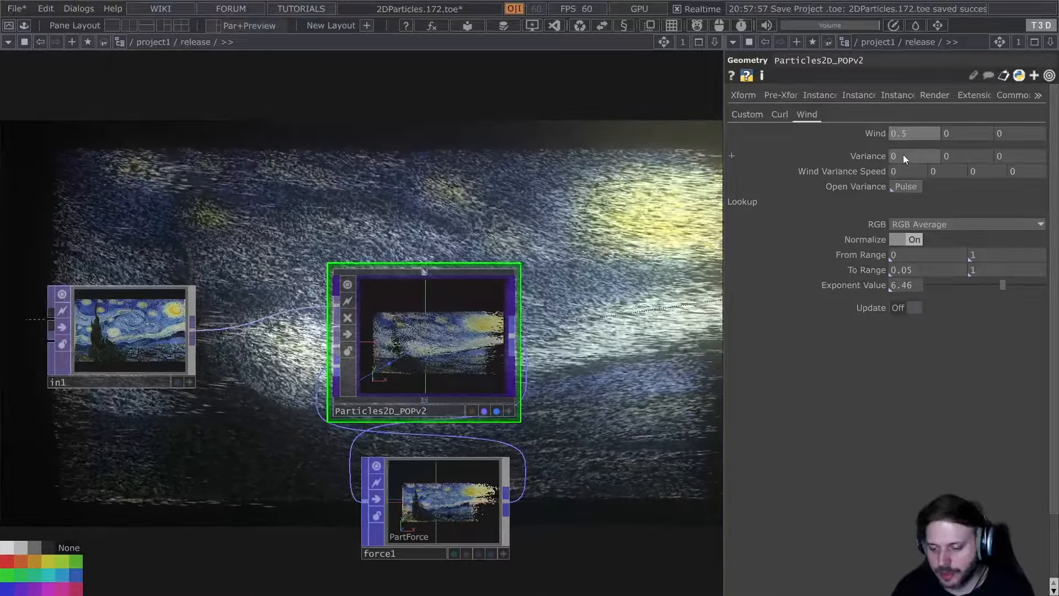
{"action": "middle_click_drag", "start_coordinate": [902, 154], "coordinate": [909, 134]}
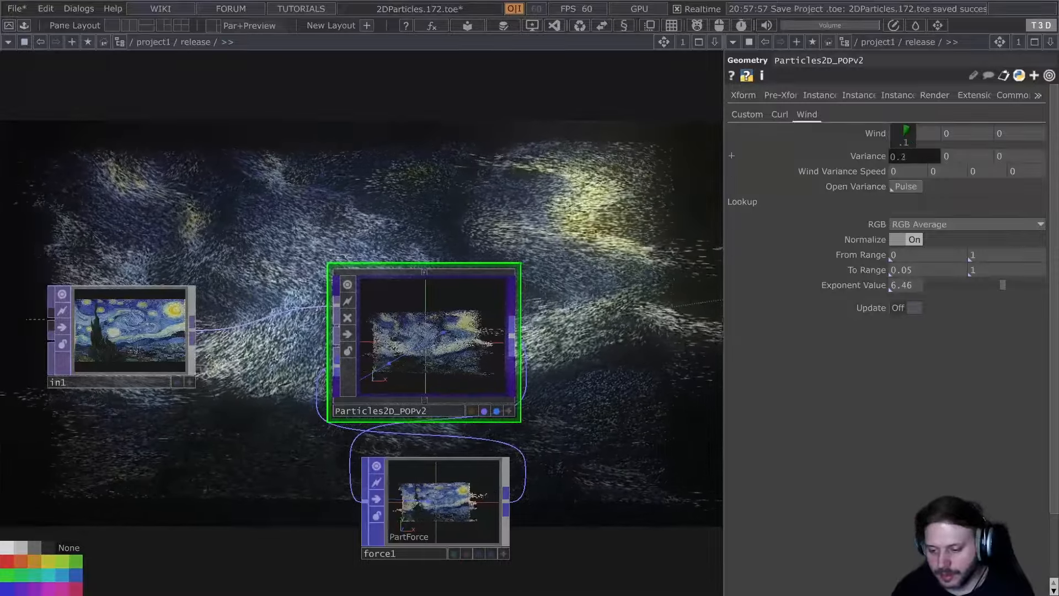
{"action": "middle_click_drag", "start_coordinate": [905, 132], "coordinate": [890, 134]}
Inspect the Particles2D_POPv2 effector curl and wind inputs and the force1 node connected in its external loop.
{"action": "scroll", "coordinate": [341, 306], "scroll_direction": "up", "scroll_amount": 5}
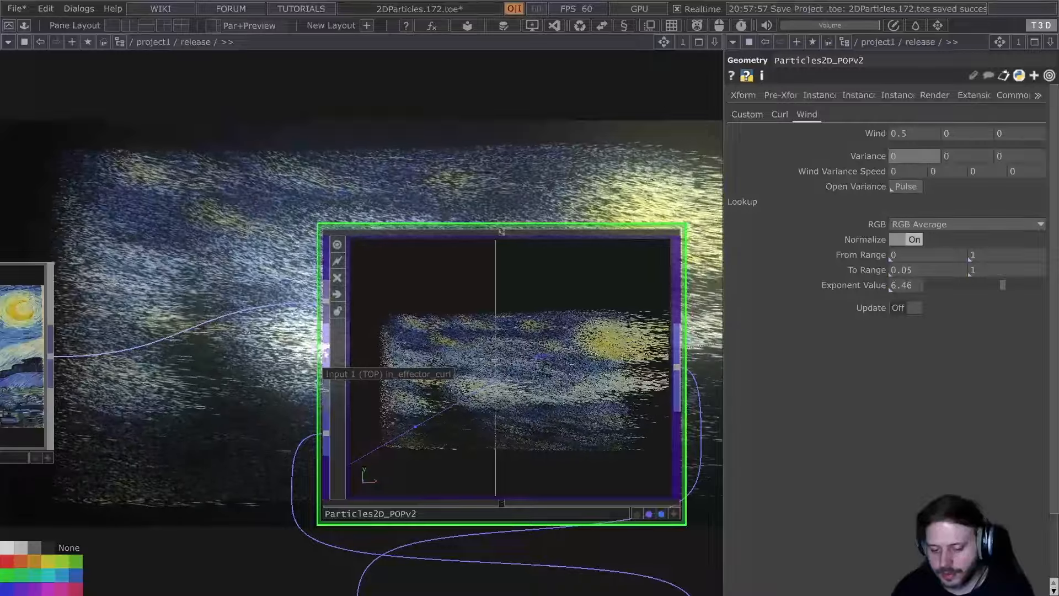
{"action": "scroll", "coordinate": [324, 349], "scroll_direction": "down", "scroll_amount": 2}
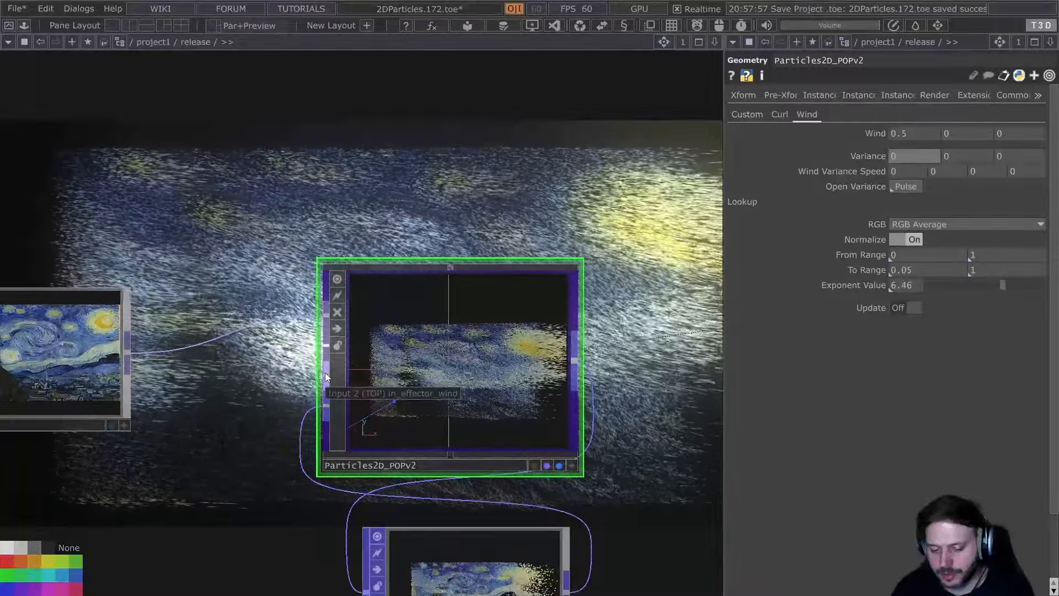
{"action": "scroll", "coordinate": [325, 372], "scroll_direction": "down", "scroll_amount": 3}
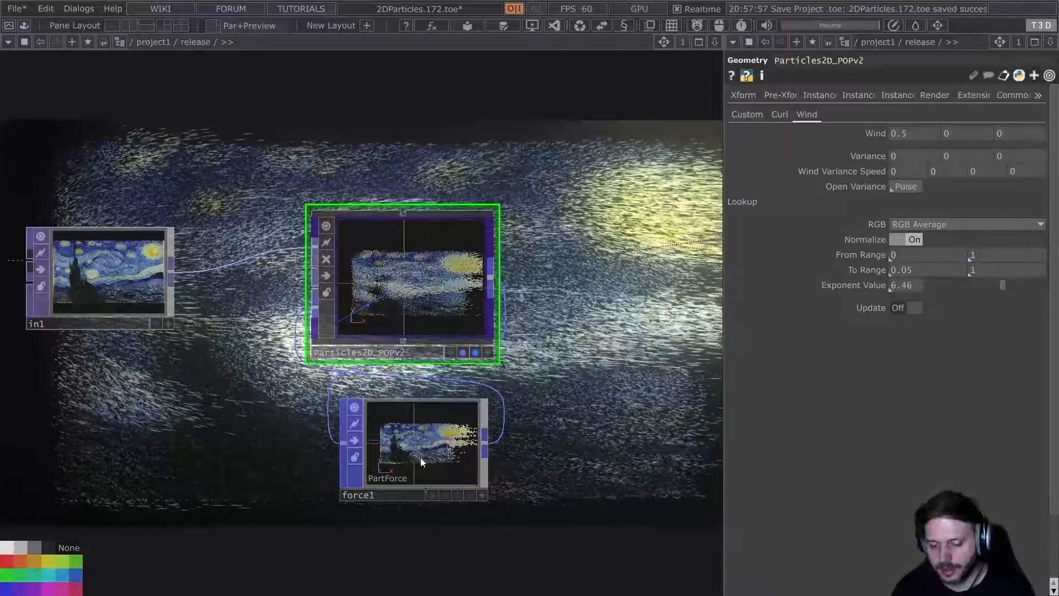
{"action": "left_click", "coordinate": [420, 458]}
{"action": "middle_click_drag", "start_coordinate": [485, 392], "coordinate": [355, 382]}
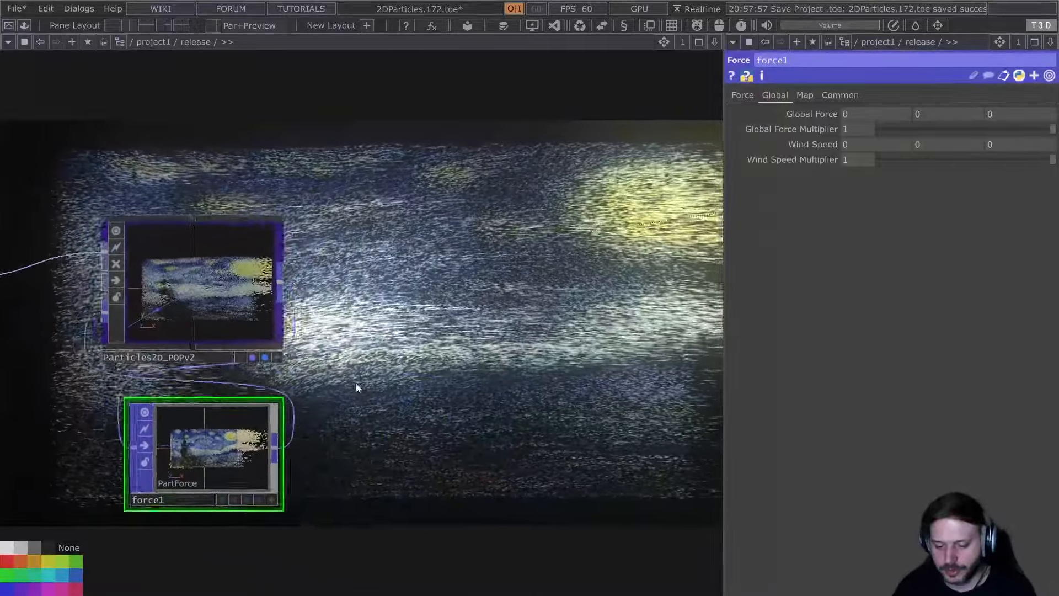
{"action": "scroll", "coordinate": [276, 401], "scroll_direction": "down", "scroll_amount": 3}
{"action": "left_click_drag", "start_coordinate": [348, 409], "coordinate": [347, 449]}
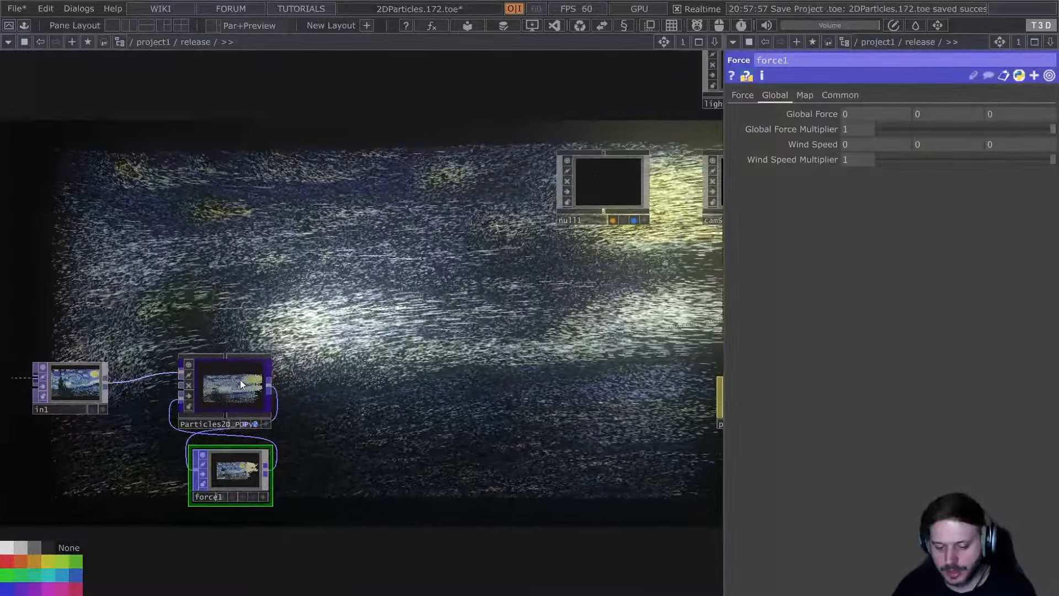
Examine the loop connection between out_loopout and in_loopin inside Particles2D_POPv2 and return to the release network.
{"action": "key", "text": "i"}
{"action": "left_click_drag", "start_coordinate": [290, 355], "coordinate": [683, 381]}
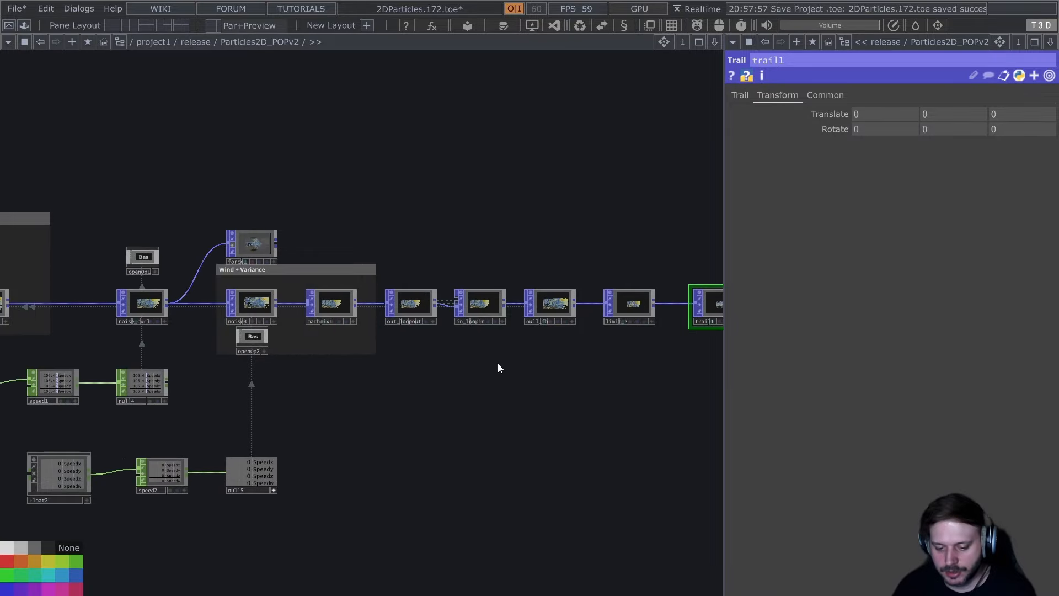
{"action": "left_click", "coordinate": [408, 288]}
{"action": "scroll", "coordinate": [419, 276], "scroll_direction": "down", "scroll_amount": 3}
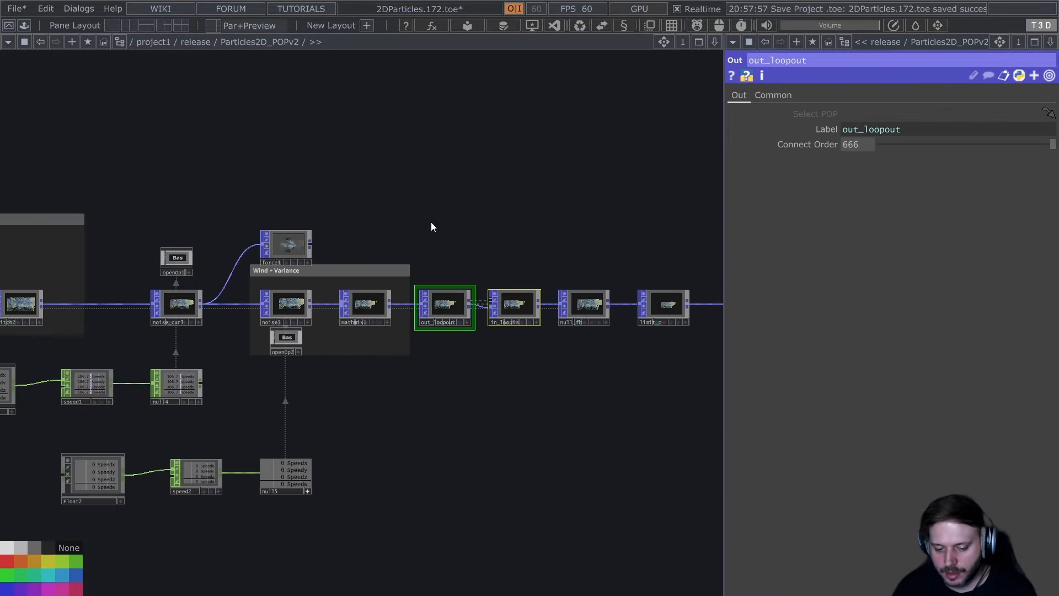
{"action": "scroll", "coordinate": [497, 282], "scroll_direction": "up", "scroll_amount": 5}
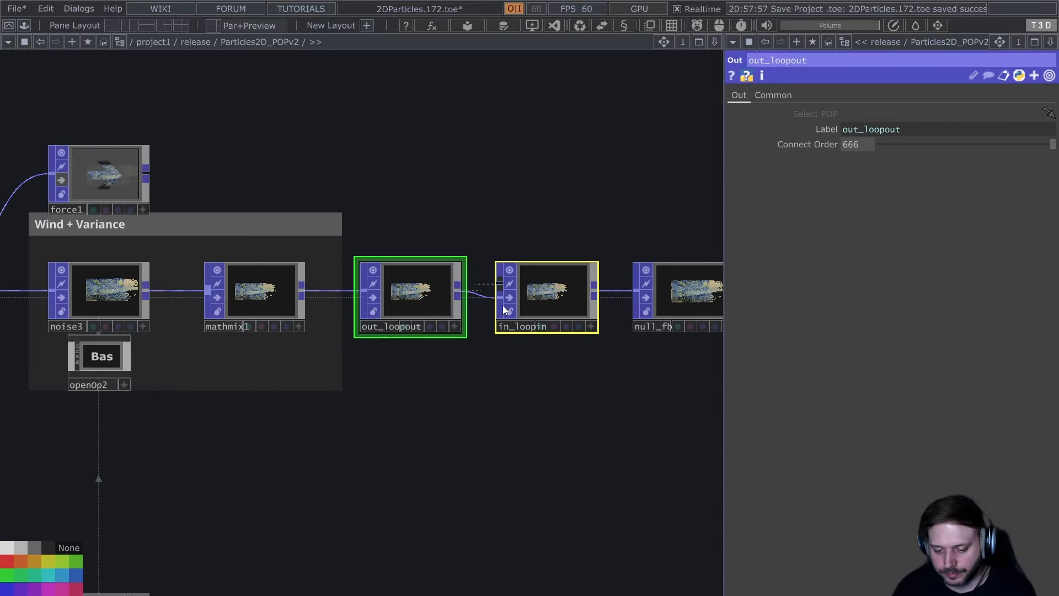
{"action": "key", "text": "u"}
Set force1's radial local force to a Radius of 0.311 and a Strength of 0.271.
{"action": "left_click", "coordinate": [239, 475]}
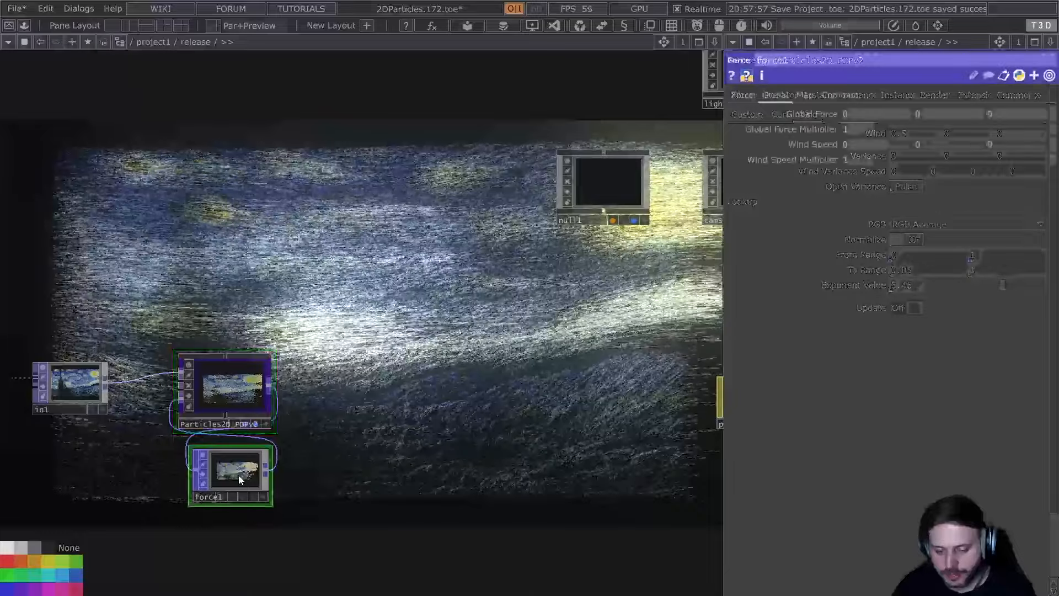
{"action": "left_click_drag", "start_coordinate": [879, 168], "coordinate": [928, 180]}
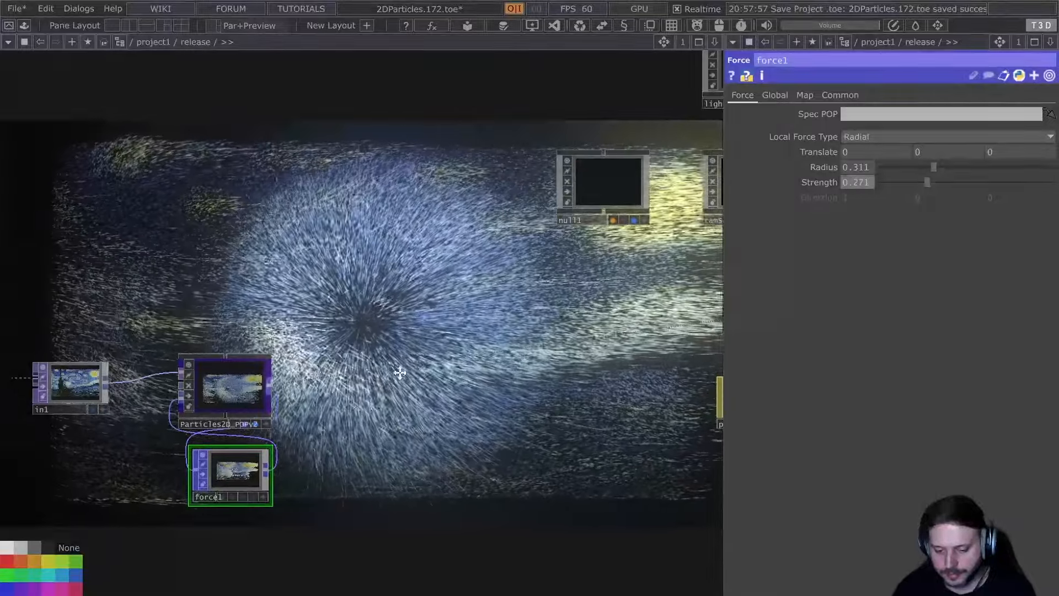
{"action": "left_click_drag", "start_coordinate": [386, 373], "coordinate": [441, 372]}
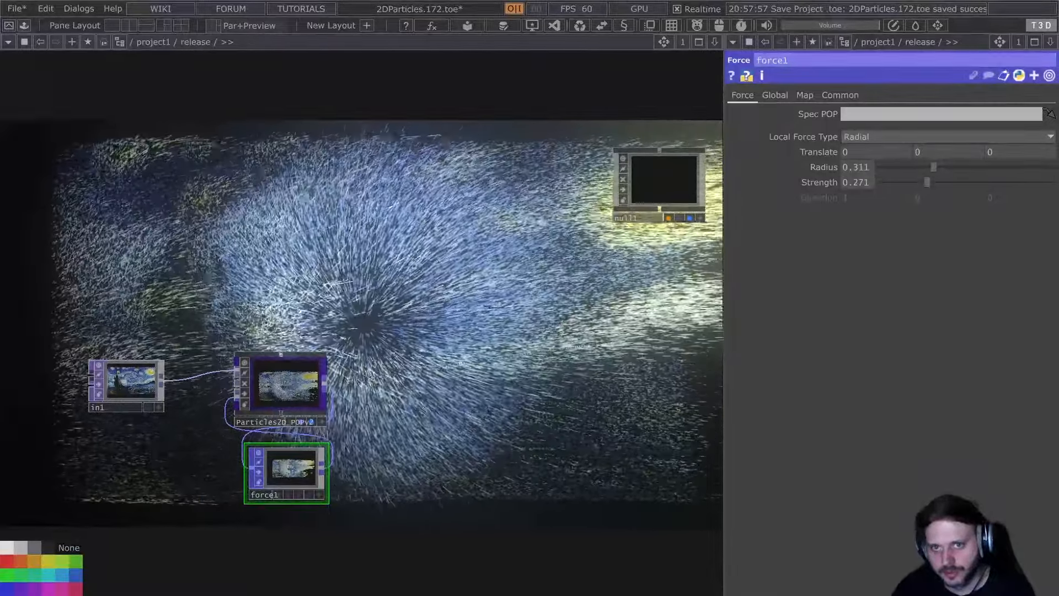